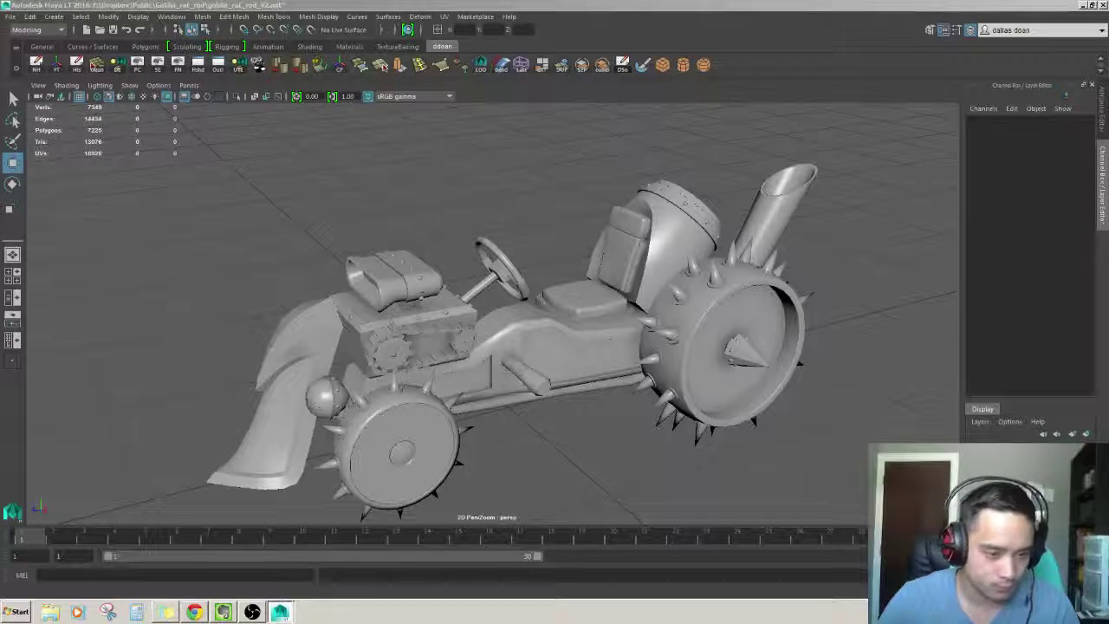
Orbit to a lower, more distant view of the rat rod, then switch to Chrome's Gmail notification
mouse_move(468, 295)
alt+mouse_down()
mouse_move(378, 319)
mouse_move(82, 303)
alt+mouse_up()
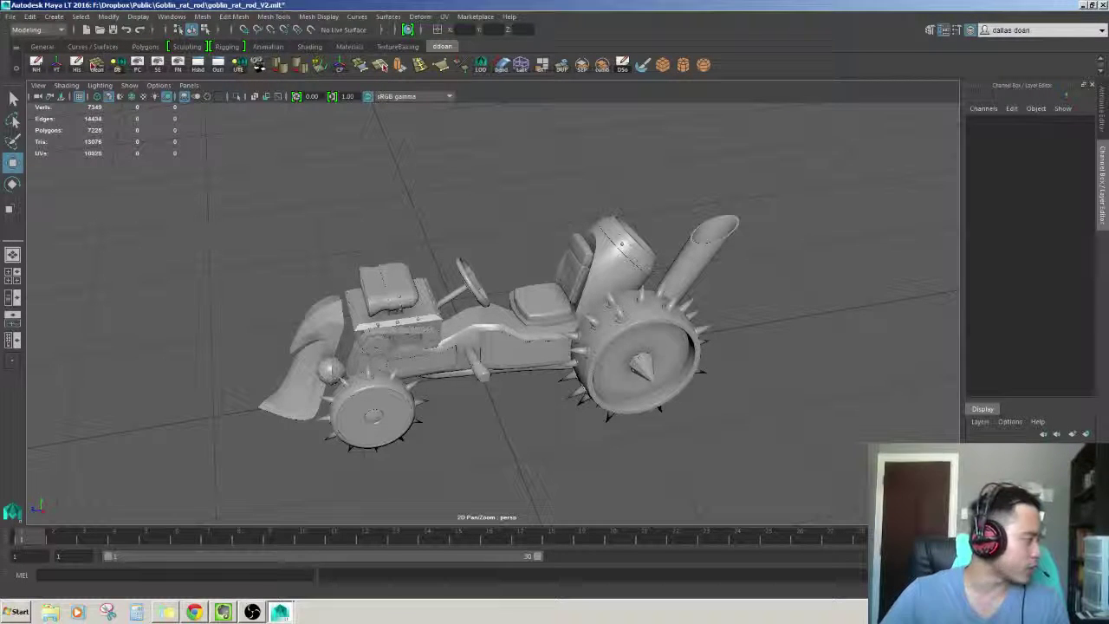
key(alt+Tab)
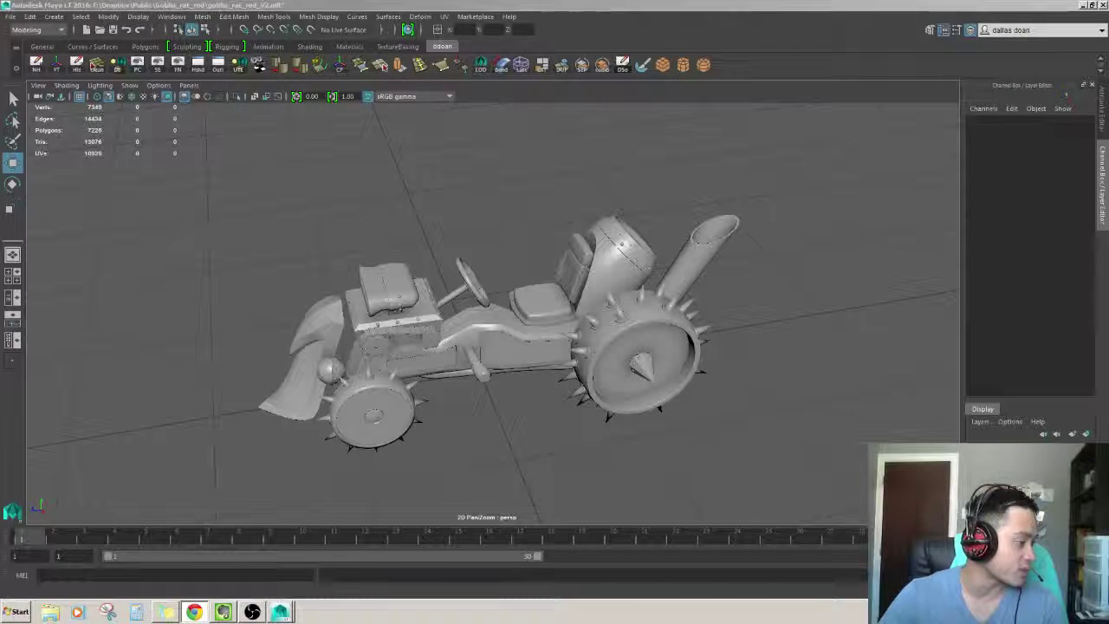
Open the How to Paint Textures on Terrain/Landscape UE4 video from the notification and maximize Chrome
click(194, 612)
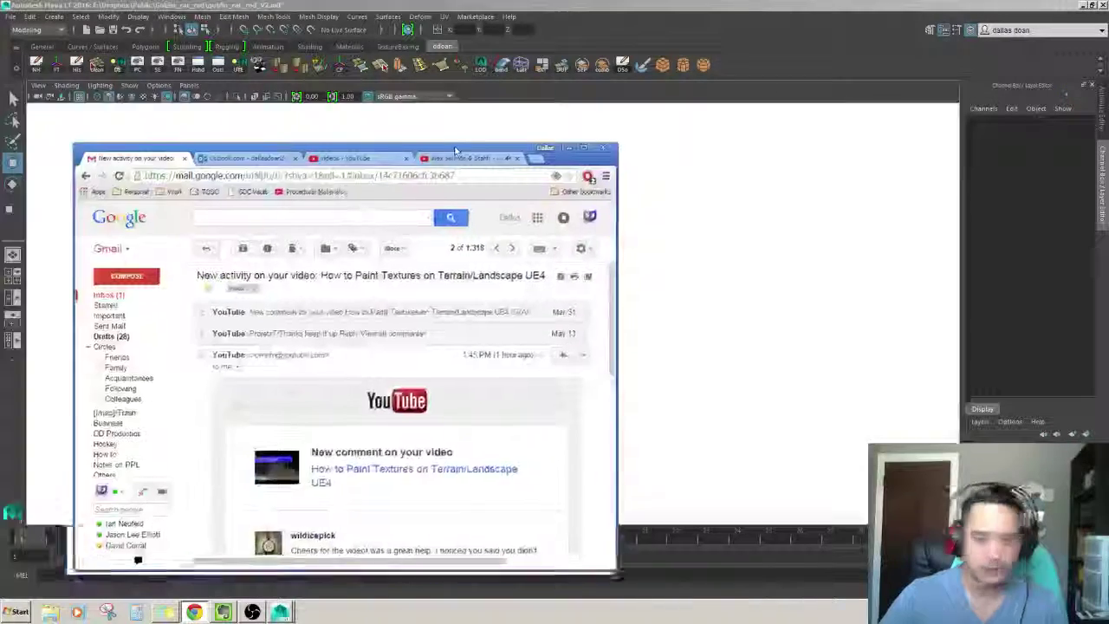
scroll(296, 490, down, 2)
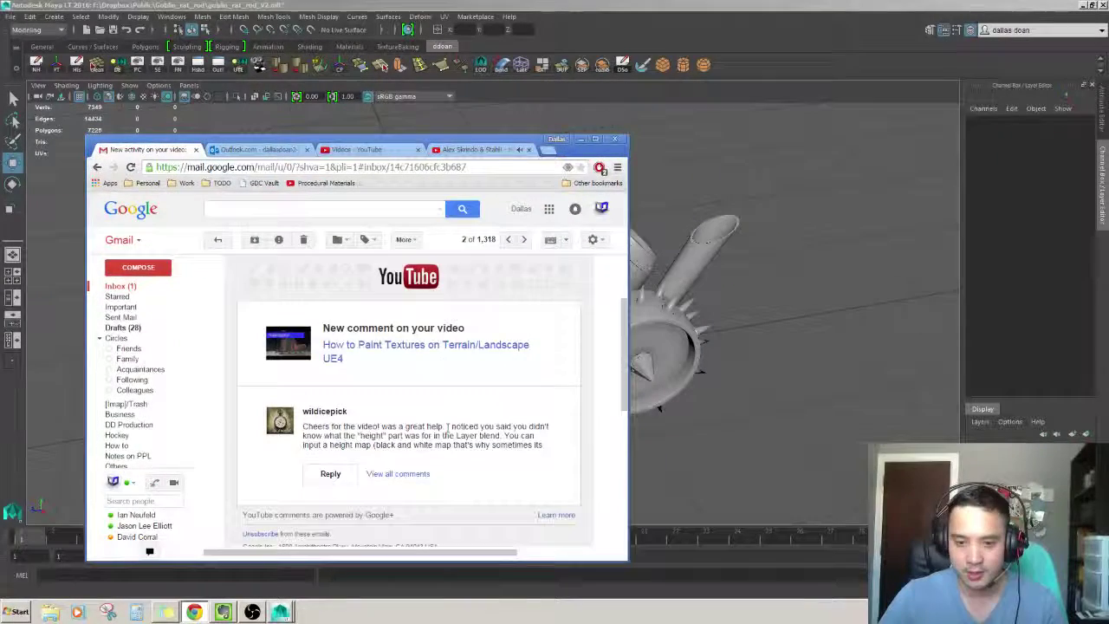
click(336, 475)
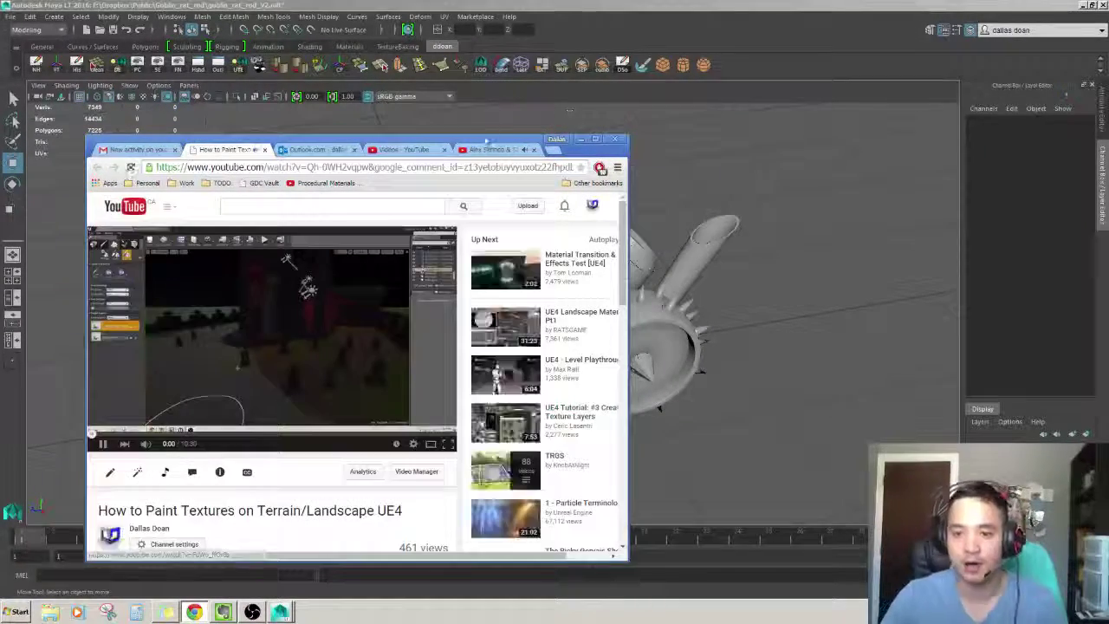
double_click(191, 148)
scroll(111, 441, down, 2)
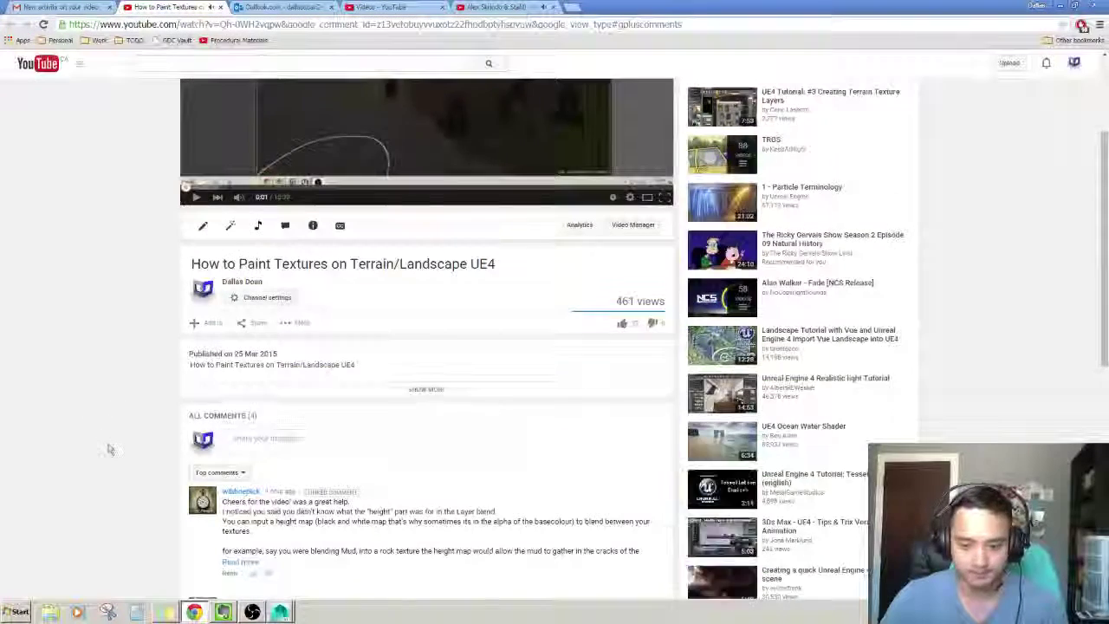
scroll(110, 451, down, 1)
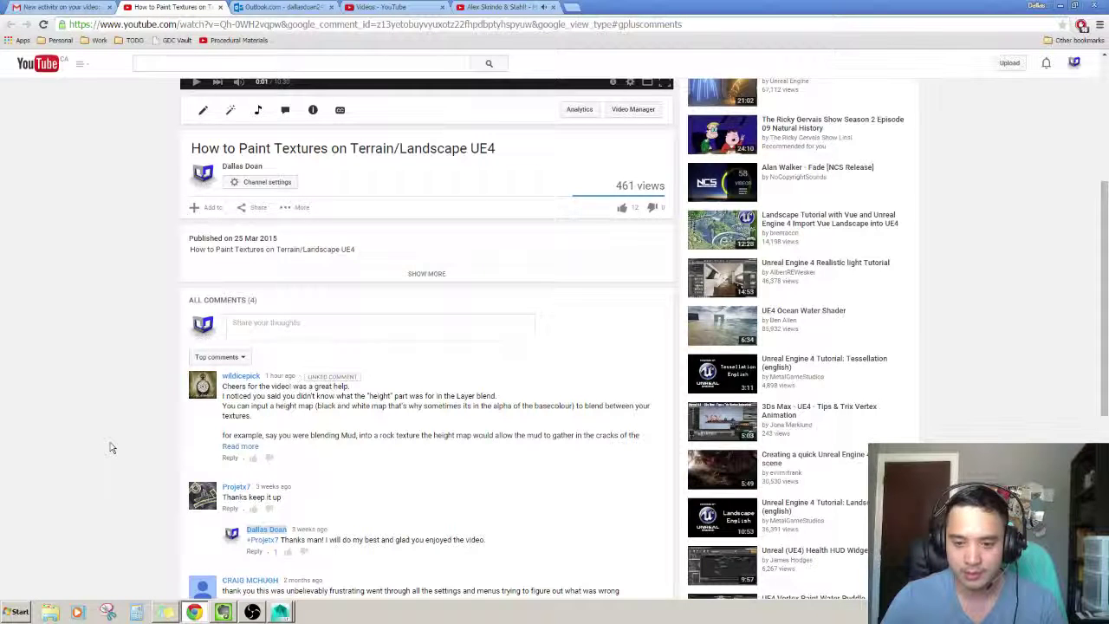
Post a reply under the first comment thanking the commenter for the tip and kind words
click(240, 447)
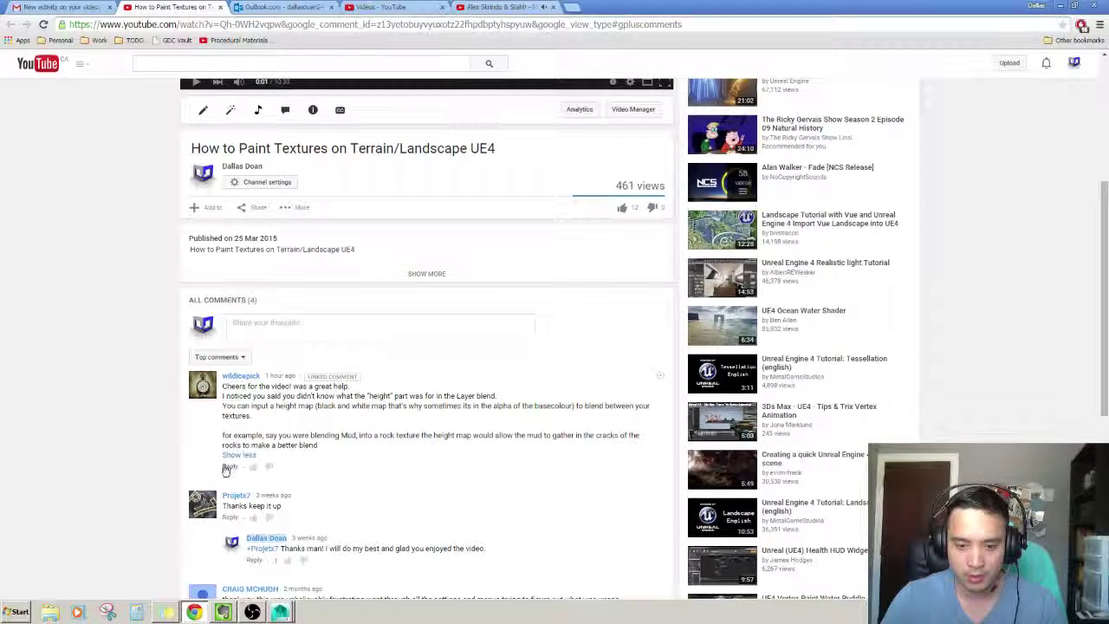
click(230, 466)
mouse_move(231, 482)
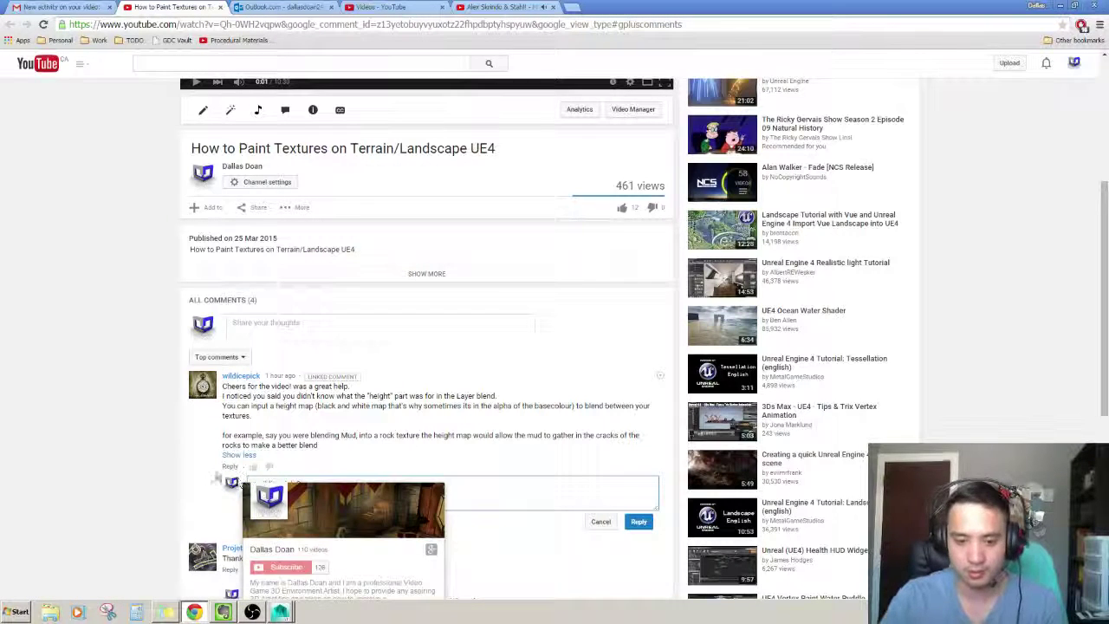
text(Sweet dude!)
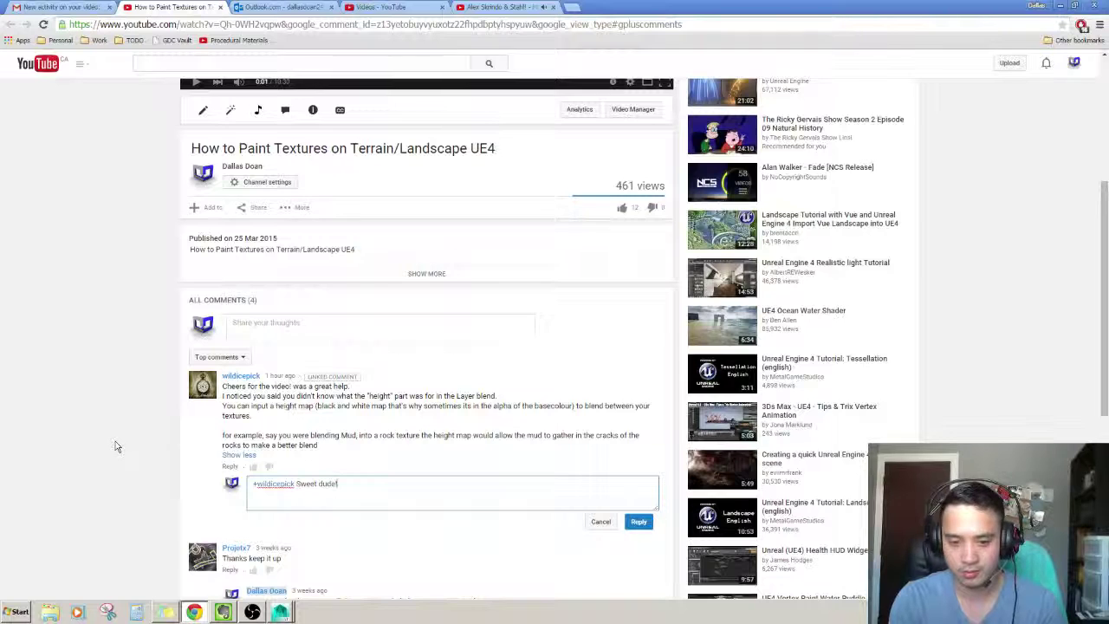
text( :)
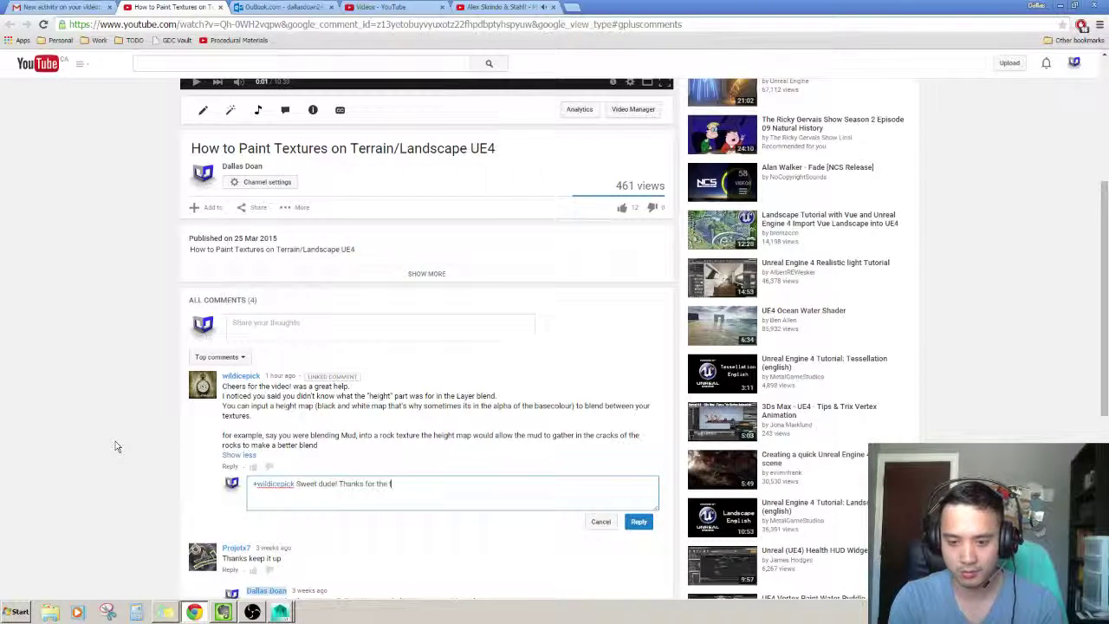
text(ip.)
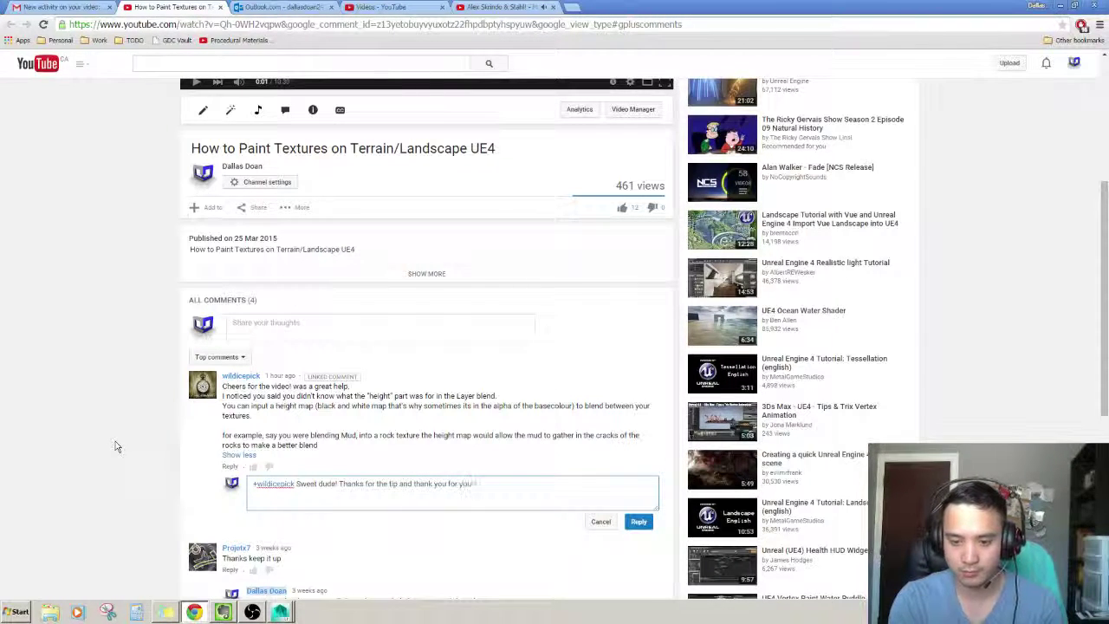
text(r)
text(nd)
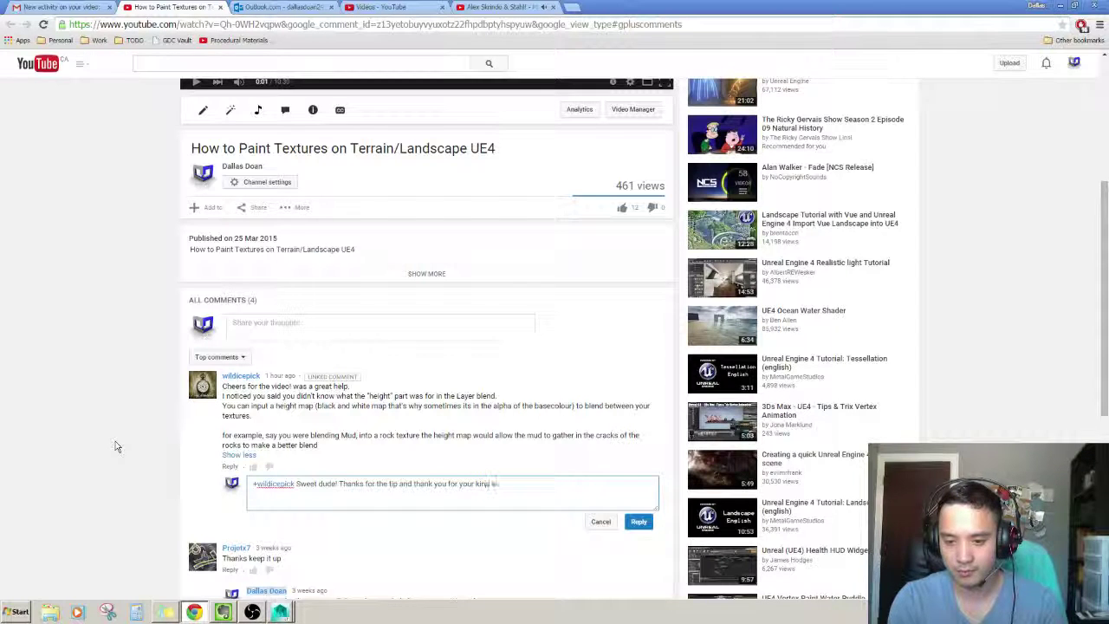
text(ords really appre)
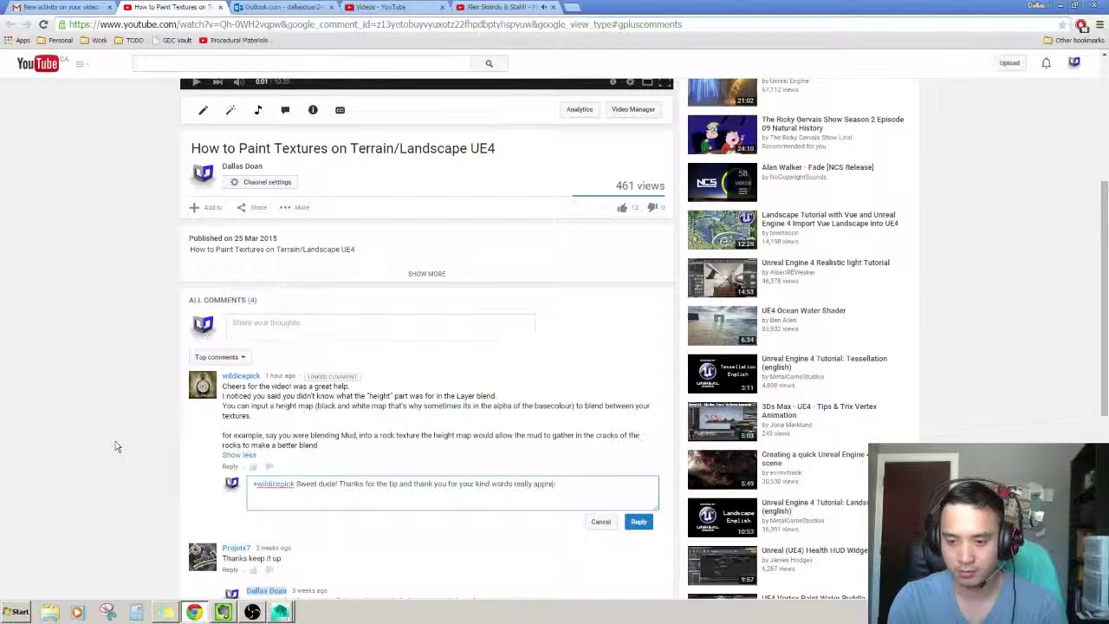
text(ciatti)
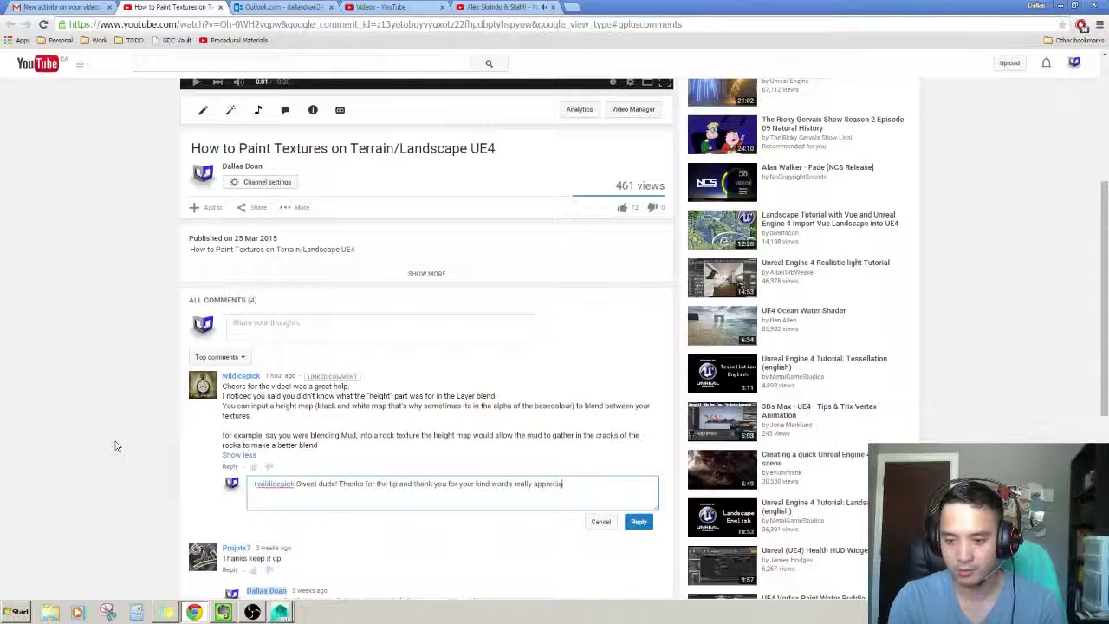
text(te it)
click(642, 523)
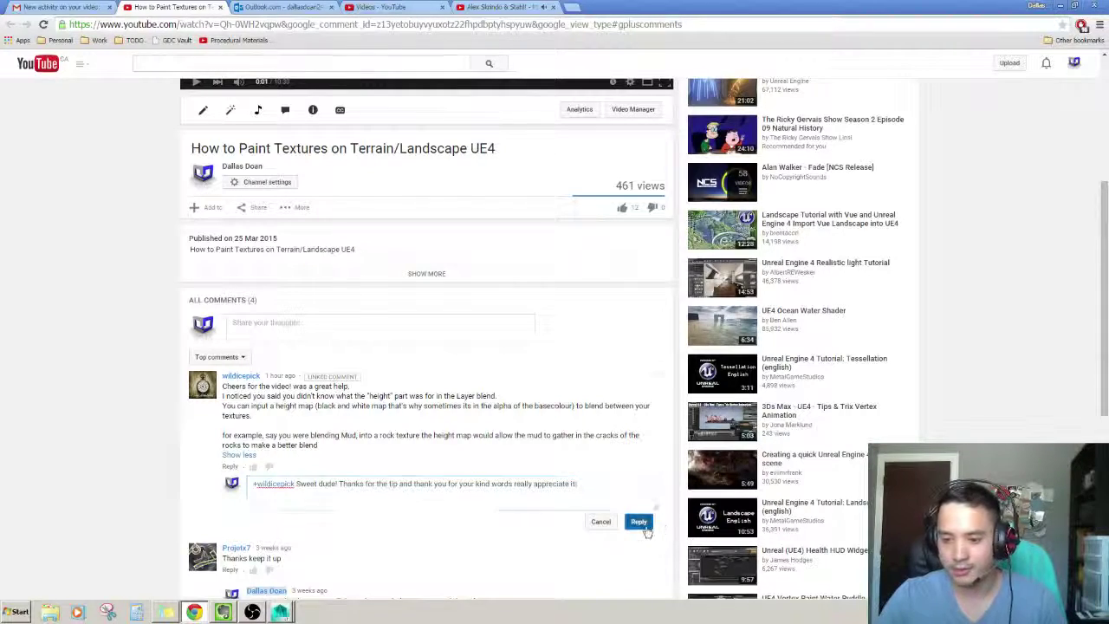
Minimize Chrome and orbit the Maya view around to the rat rod's rear-wheel side
key(super+Down)
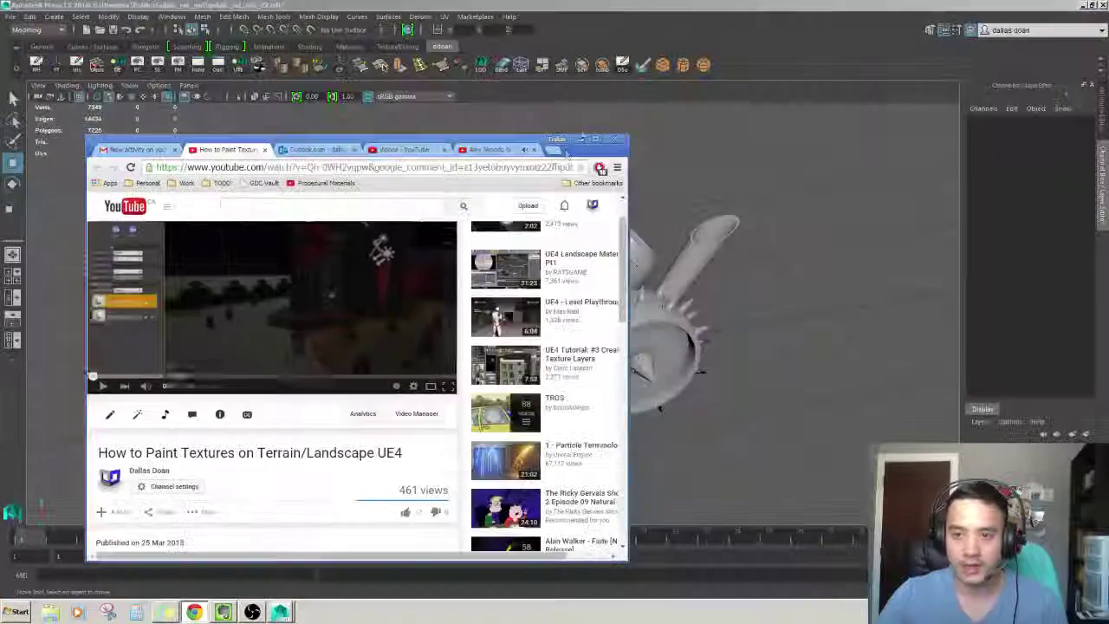
key(super+Down)
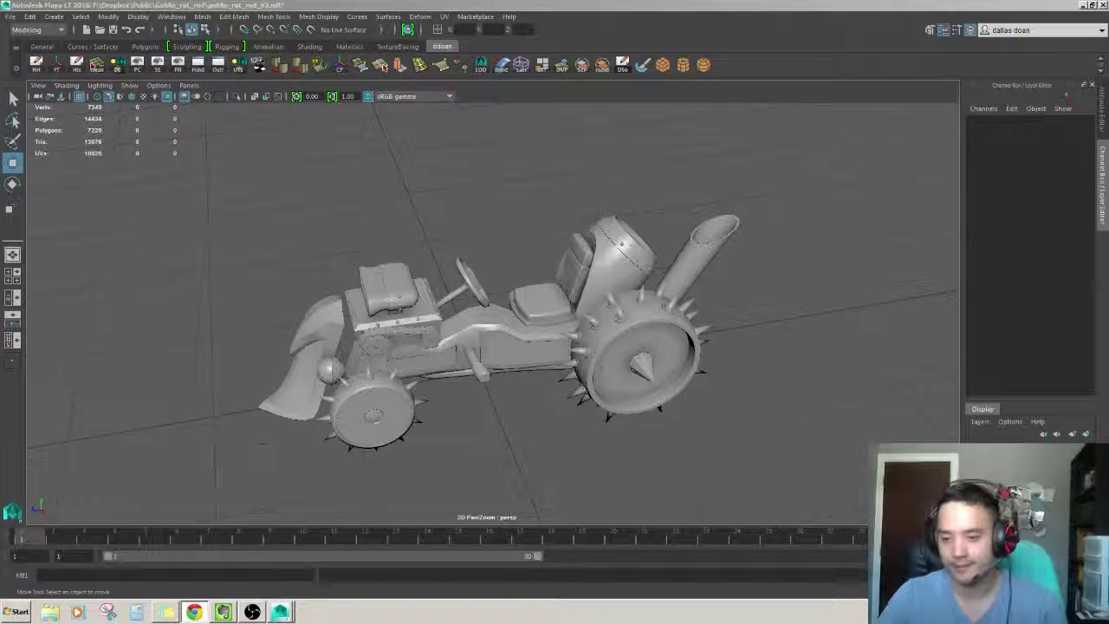
mouse_move(684, 334)
alt+mouse_down()
mouse_move(752, 323)
mouse_move(803, 347)
alt+mouse_up()
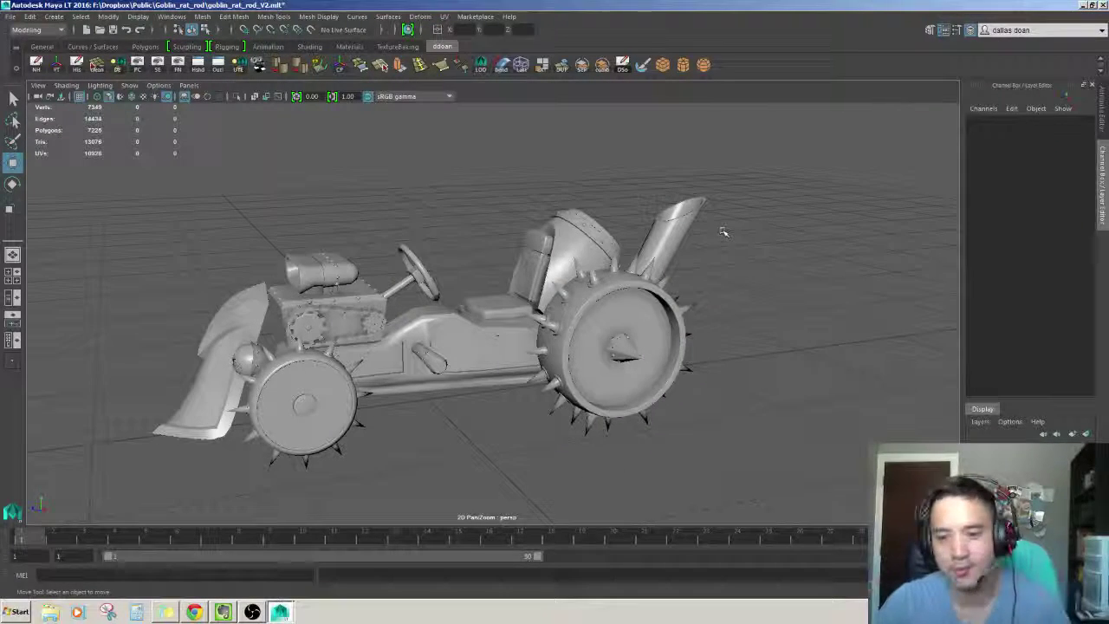
mouse_move(723, 231)
alt+mouse_down()
mouse_move(606, 247)
mouse_move(702, 326)
mouse_move(606, 299)
alt+mouse_up()
Frame the engine block and select pCube3 in a close side view
click(563, 285)
key(f)
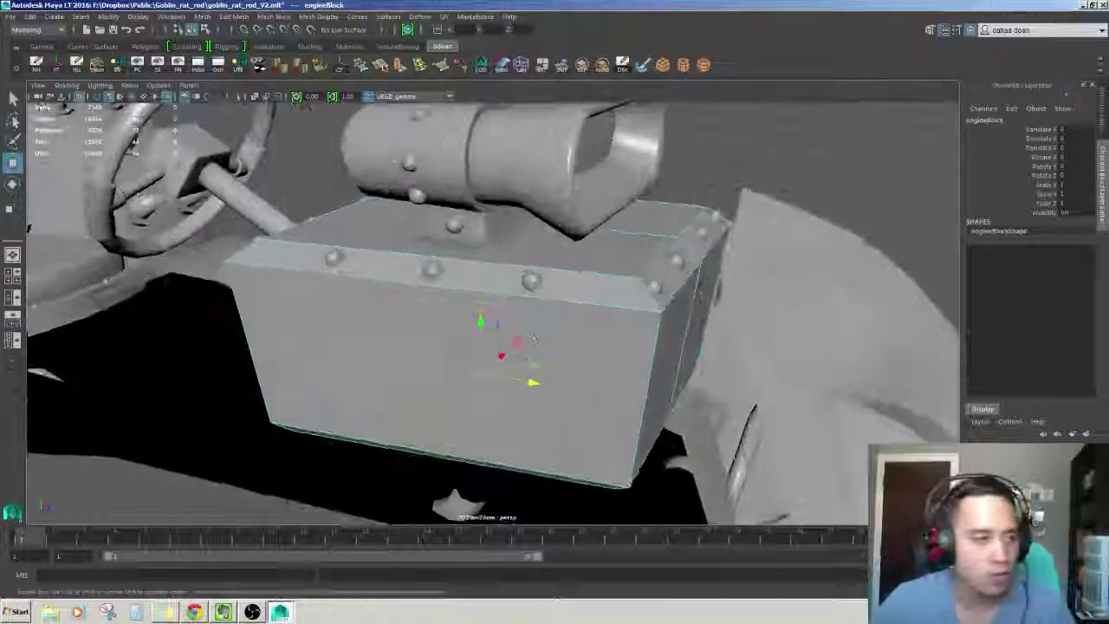
mouse_move(533, 340)
alt+mouse_down()
mouse_move(587, 353)
mouse_move(392, 324)
mouse_move(485, 407)
mouse_move(666, 251)
mouse_move(656, 273)
mouse_move(606, 285)
alt+mouse_up()
click(705, 248)
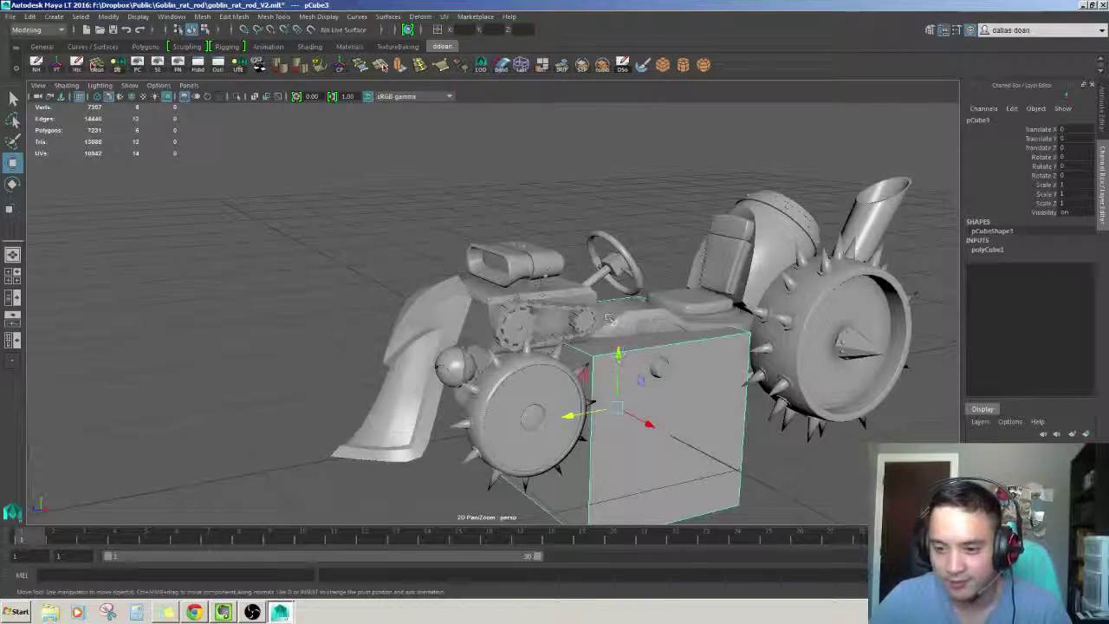
scroll(665, 258, up, 5)
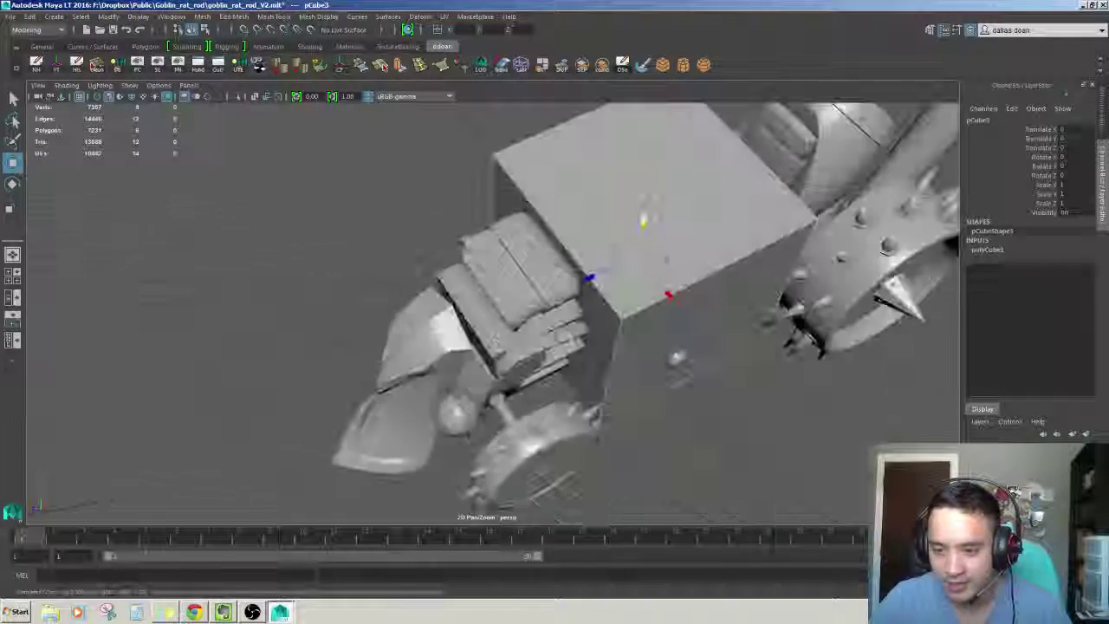
mouse_move(666, 258)
alt+mouse_down()
mouse_move(472, 329)
mouse_move(519, 329)
mouse_move(508, 351)
mouse_move(476, 346)
mouse_move(503, 320)
mouse_move(468, 330)
mouse_move(507, 364)
mouse_move(495, 322)
alt+mouse_up()
Scale pCube3 down and flatten it into a thin plate at Scale Z 0.048
key(r)
scroll(498, 329, down, 3)
key(w)
key(r)
key(w)
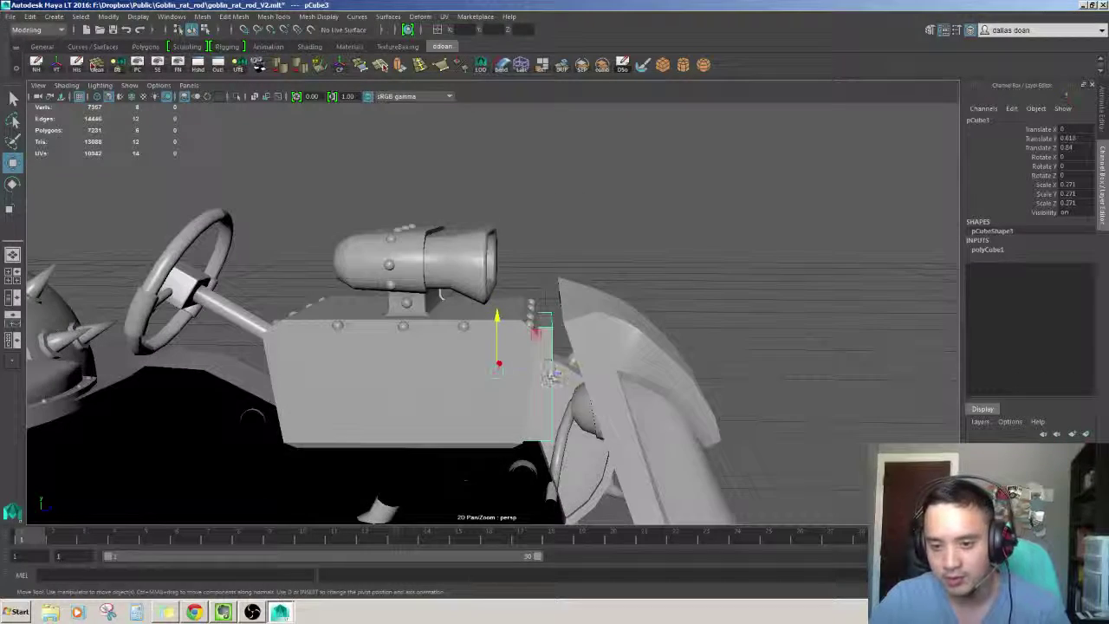
scroll(520, 364, up, 3)
key(r)
mouse_move(582, 391)
mouse_down()
mouse_move(571, 395)
mouse_move(590, 414)
mouse_up()
key(w)
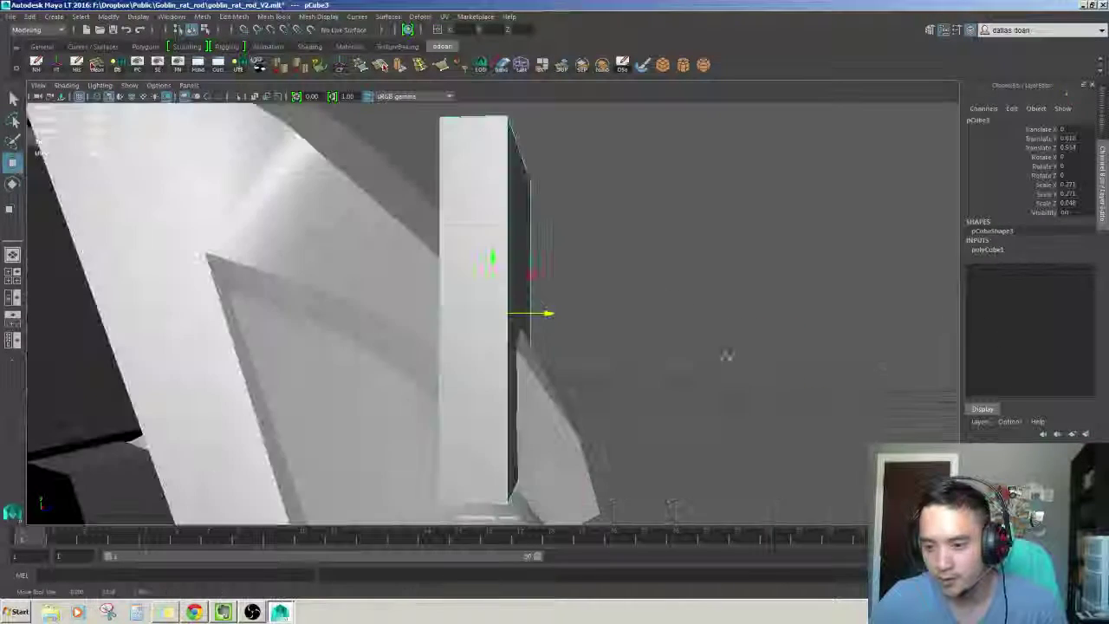
mouse_move(607, 394)
alt+mouse_down()
mouse_move(646, 292)
mouse_move(641, 303)
alt+mouse_up()
key(f)
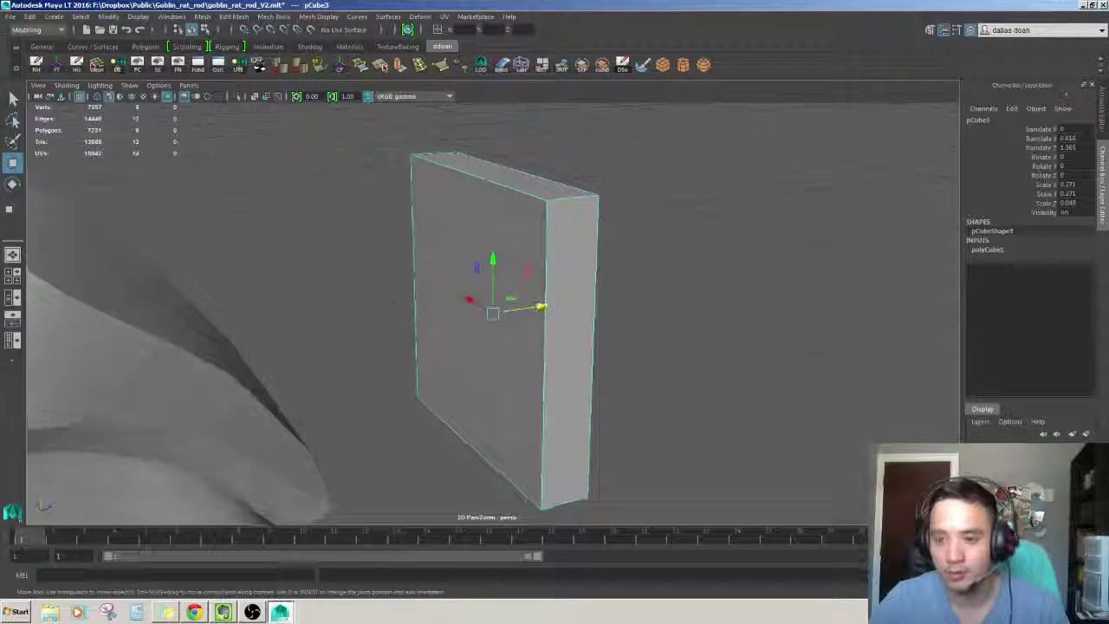
Delete the plate's front face and tilt it into place against the engine front
key(F11)
click(475, 312)
key(Delete)
mouse_move(567, 259)
alt+mouse_down()
mouse_move(507, 247)
mouse_move(461, 291)
mouse_move(648, 314)
mouse_move(519, 303)
mouse_move(537, 309)
mouse_move(553, 301)
mouse_move(528, 299)
mouse_move(552, 289)
mouse_move(468, 297)
mouse_move(485, 286)
mouse_move(519, 294)
alt+mouse_up()
key(F8)
key(f)
key(e)
key(w)
key(r)
Select the front plate part within the Engine group and isolate it close up
click(347, 355)
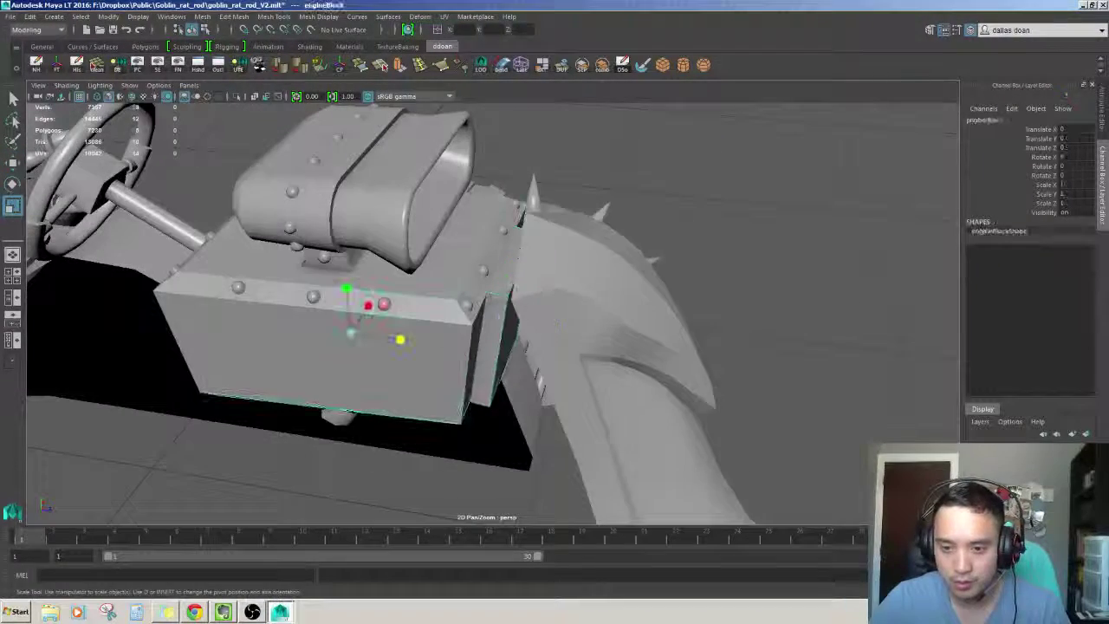
key(Up)
key(Up)
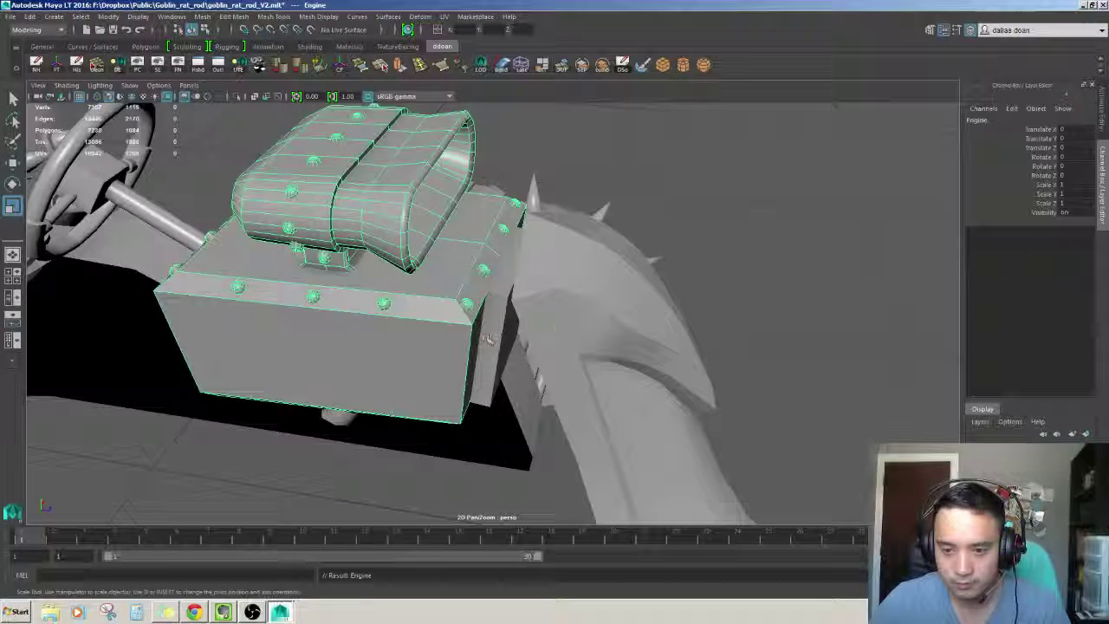
click(488, 340)
key(w)
key(ctrl+1)
Frame the front plate from the front and shrink it slightly
key(f)
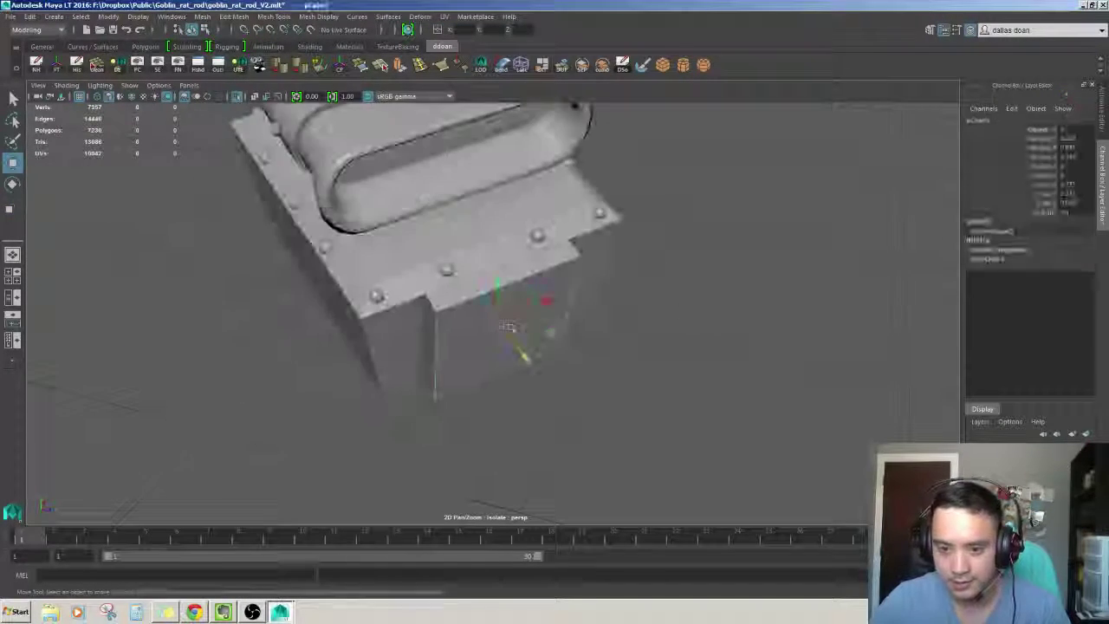
mouse_move(507, 327)
alt+mouse_down()
mouse_move(537, 286)
mouse_move(485, 156)
alt+mouse_up()
key(F10)
click(533, 255)
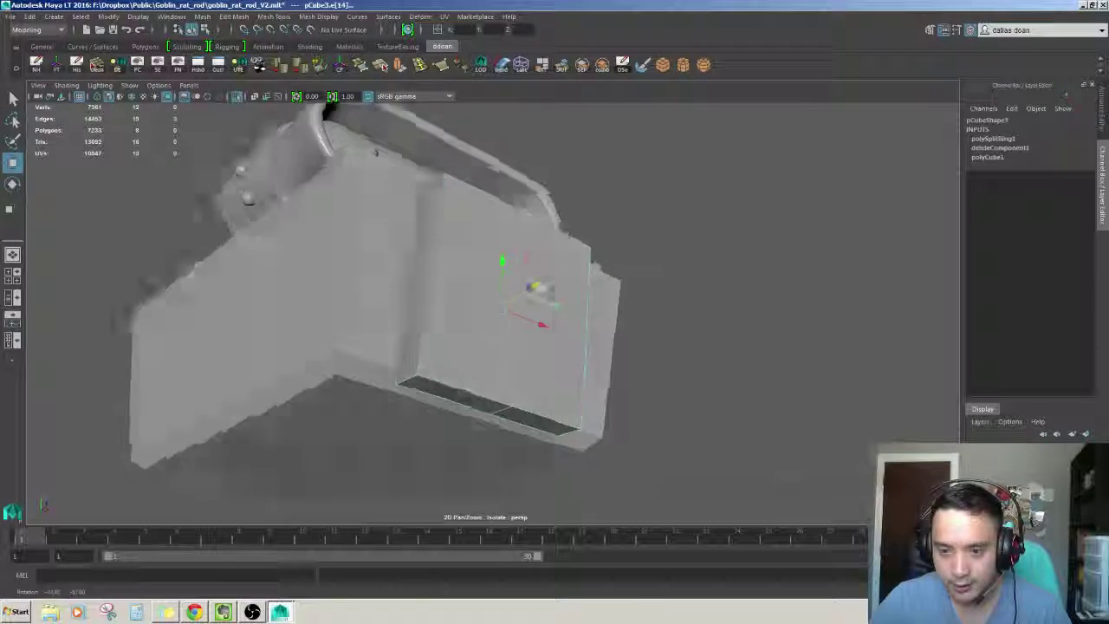
alt+drag(375, 152, 407, 286)
key(F8)
key(f)
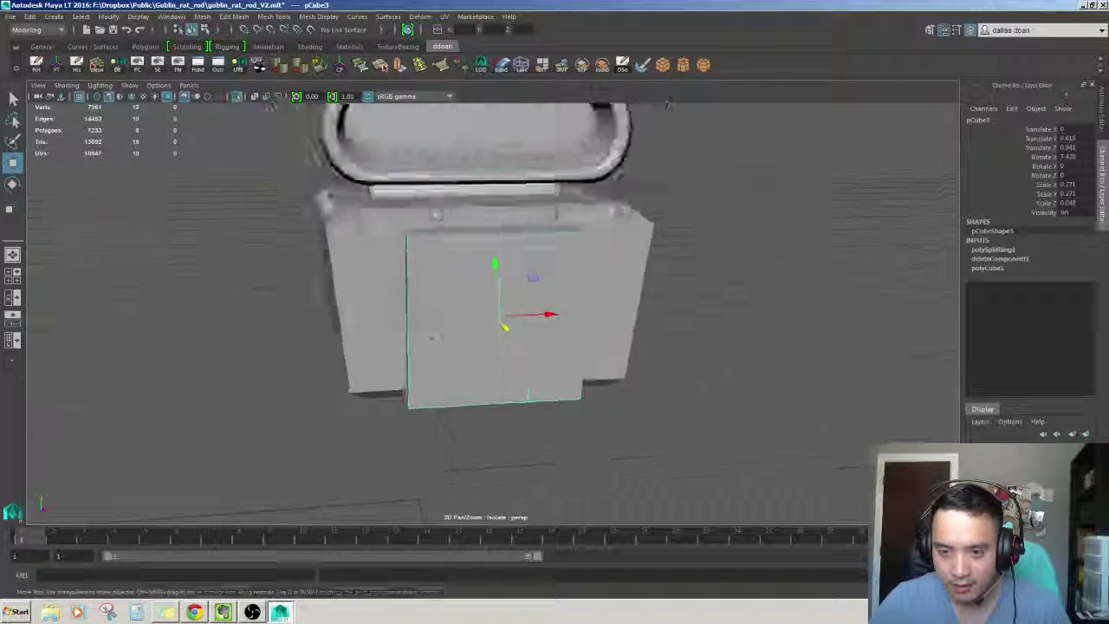
mouse_move(432, 337)
alt+mouse_down()
mouse_move(387, 288)
mouse_move(511, 317)
alt+mouse_up()
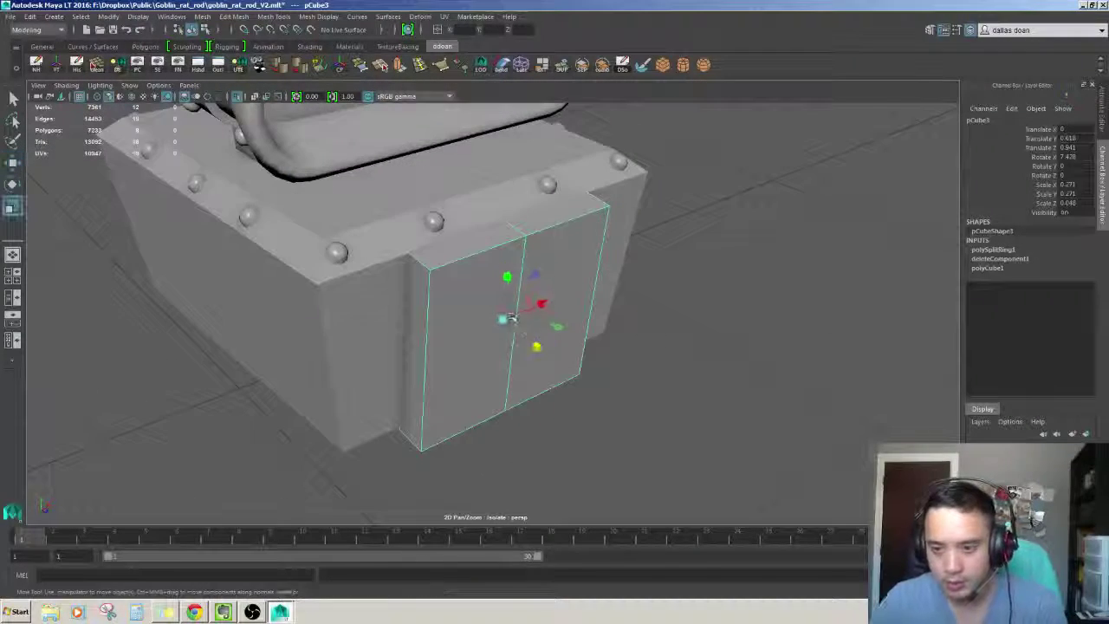
key(r)
mouse_move(503, 318)
mouse_down()
mouse_move(489, 327)
mouse_move(485, 277)
mouse_move(580, 277)
mouse_up()
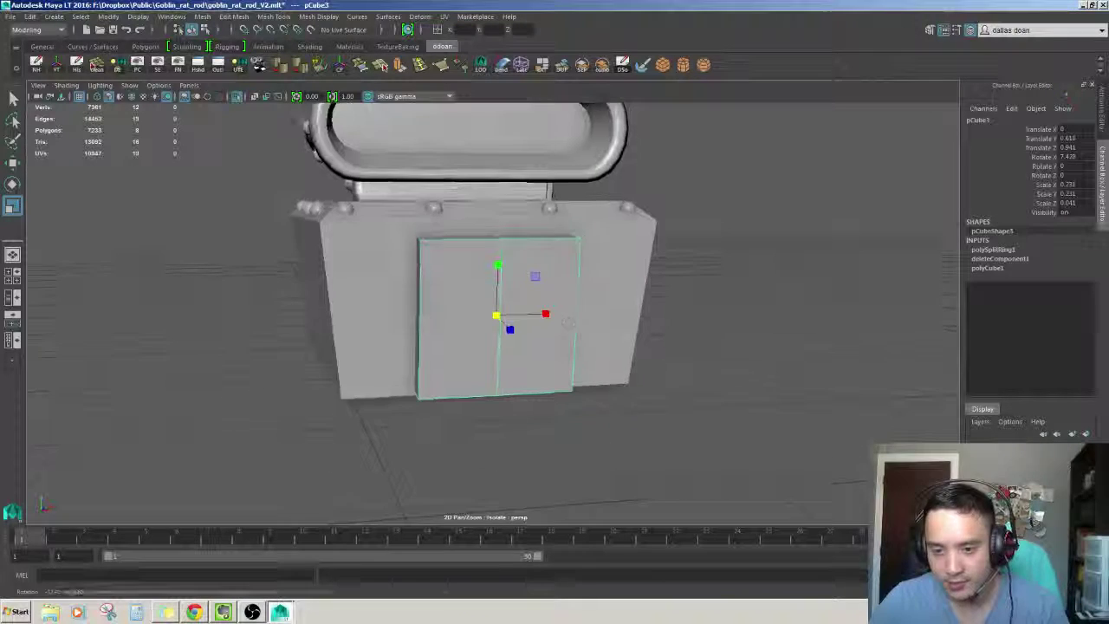
Show wireframe on shaded and widen the front plate across the engine front along X
key(w)
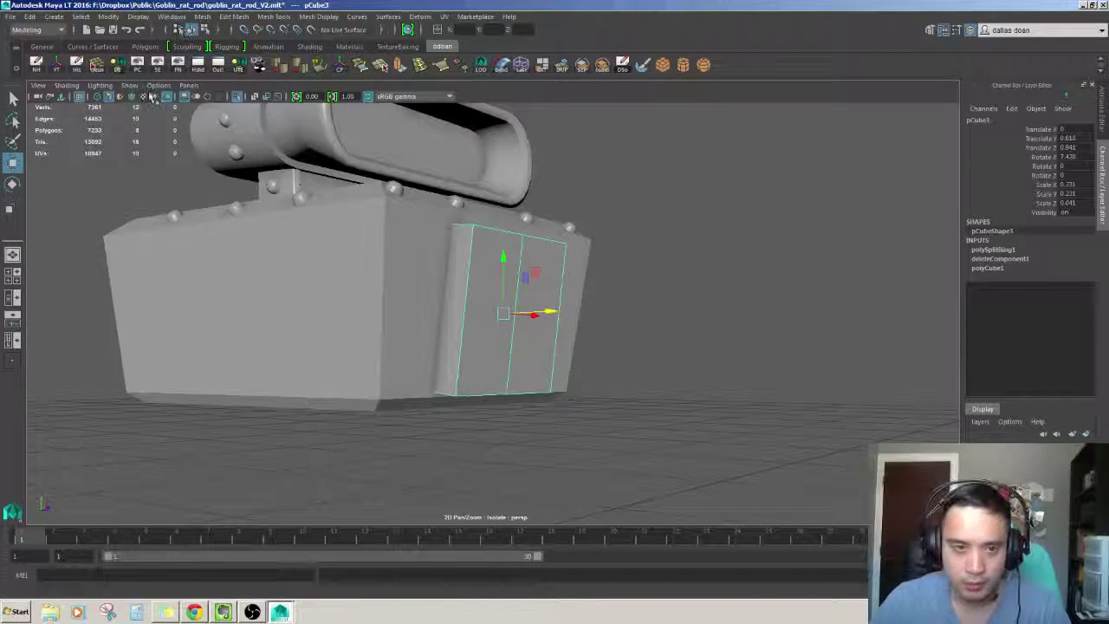
click(139, 98)
mouse_move(364, 260)
alt+mouse_down()
mouse_move(507, 260)
mouse_move(538, 248)
mouse_move(507, 290)
alt+mouse_up()
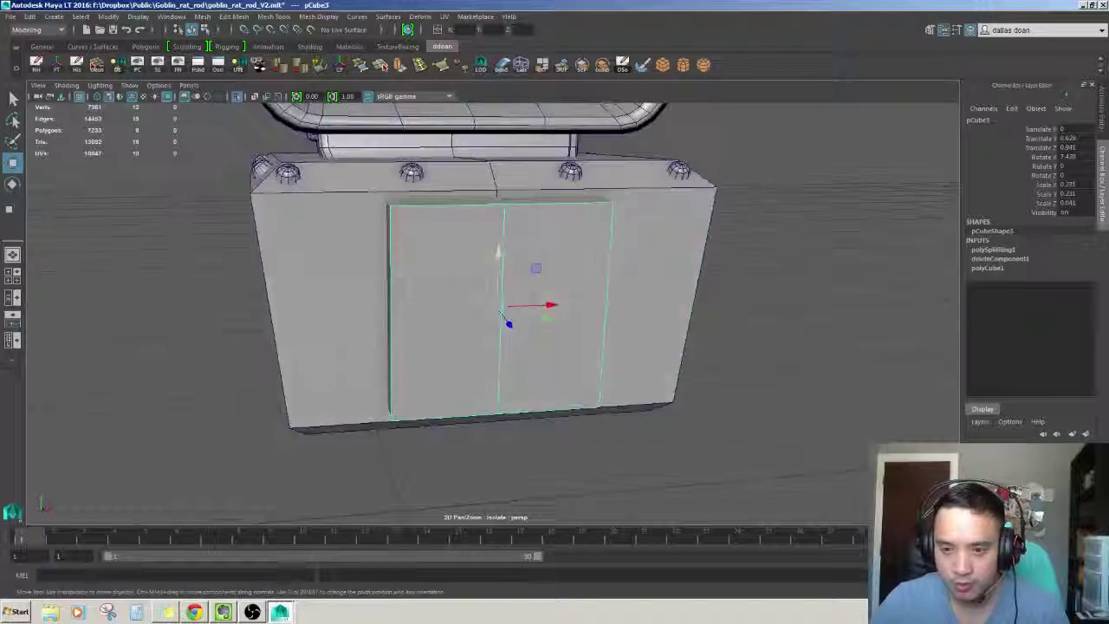
key(r)
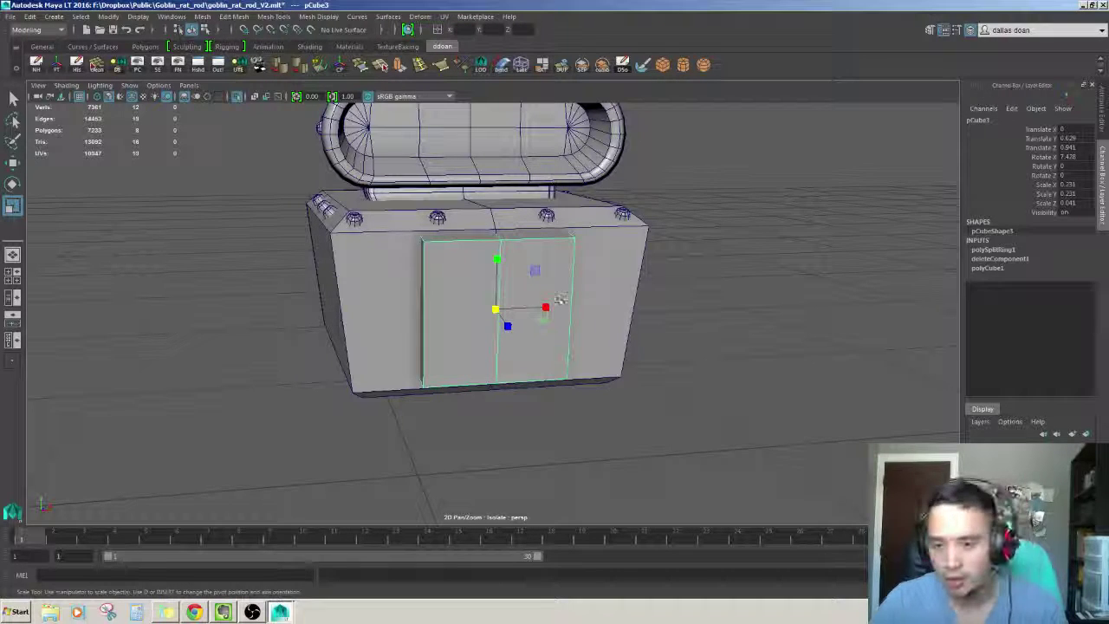
mouse_move(546, 306)
mouse_down()
mouse_move(558, 307)
mouse_move(594, 244)
mouse_move(550, 298)
mouse_up()
key(w)
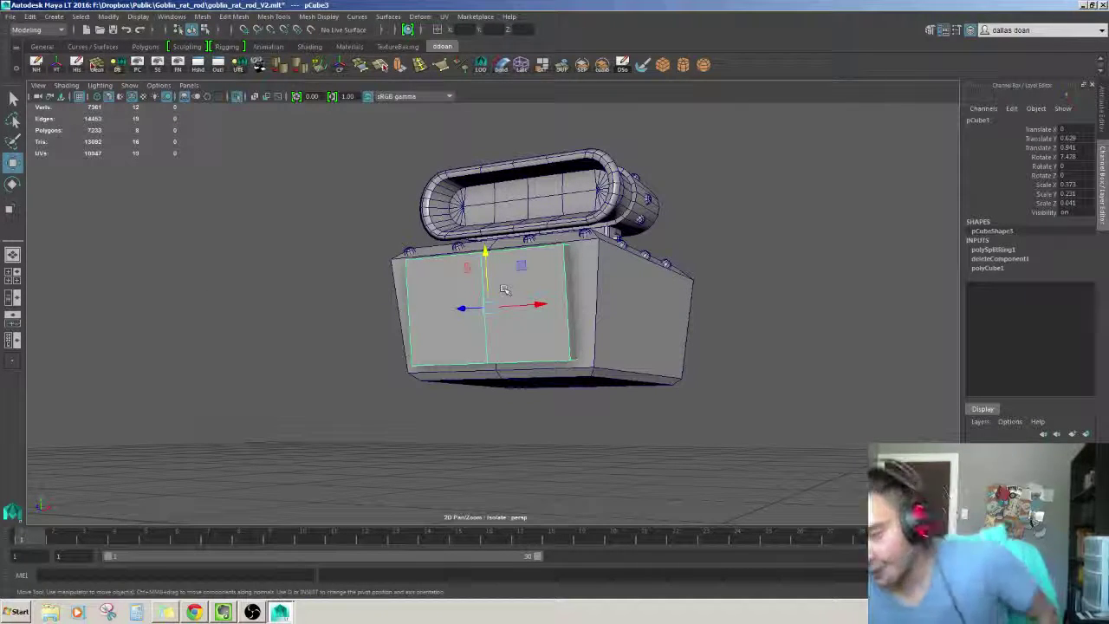
Thin the plate to Scale Z 0.024, checking it in wireframe before returning to shaded
mouse_move(504, 289)
alt+mouse_down()
mouse_move(576, 332)
mouse_move(538, 320)
mouse_move(500, 288)
mouse_move(427, 322)
alt+mouse_up()
key(r)
scroll(482, 314, up, 2)
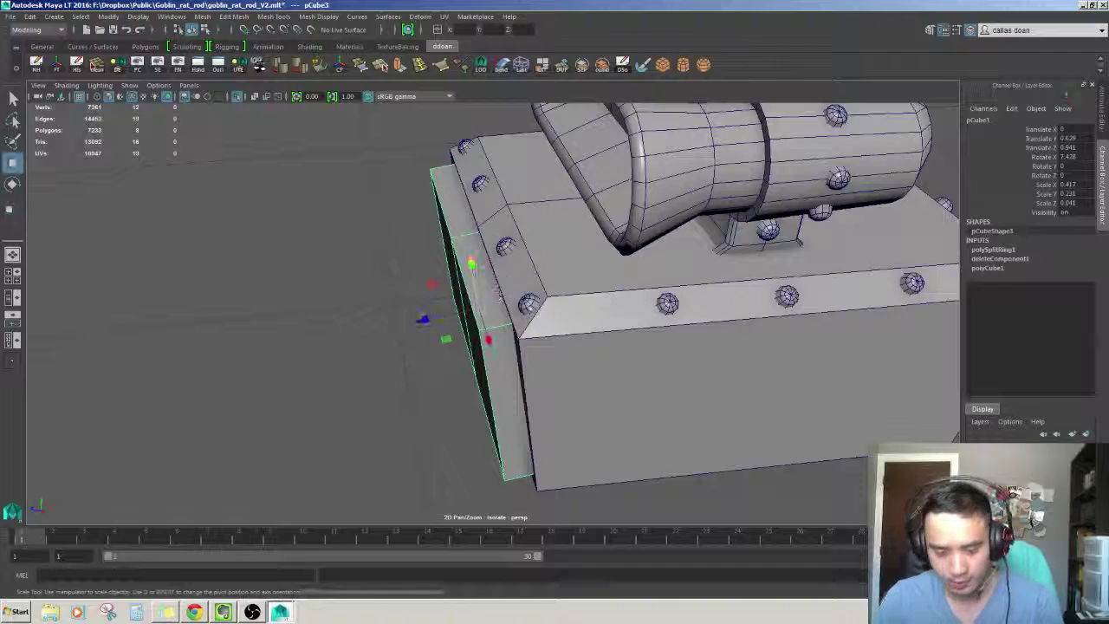
key(4)
mouse_move(499, 294)
alt+mouse_down()
mouse_move(477, 226)
mouse_move(497, 292)
mouse_move(427, 247)
mouse_move(485, 256)
mouse_move(670, 240)
alt+mouse_up()
key(r)
key(5)
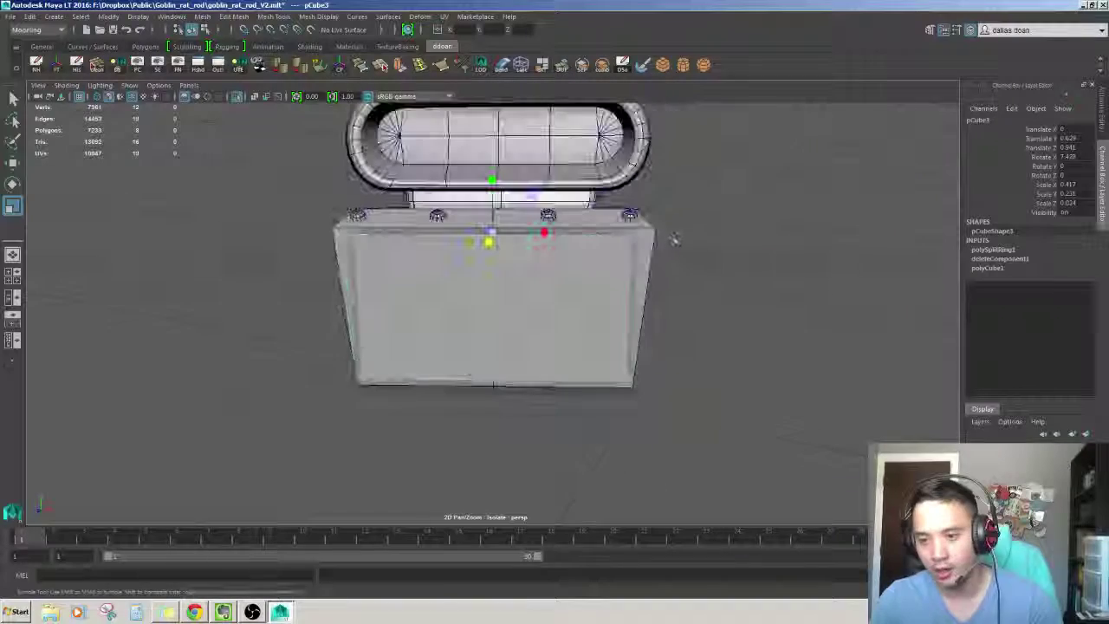
key(w)
mouse_move(530, 259)
alt+mouse_down()
mouse_move(485, 259)
mouse_move(554, 260)
mouse_move(472, 234)
mouse_move(472, 208)
mouse_move(472, 238)
alt+mouse_up()
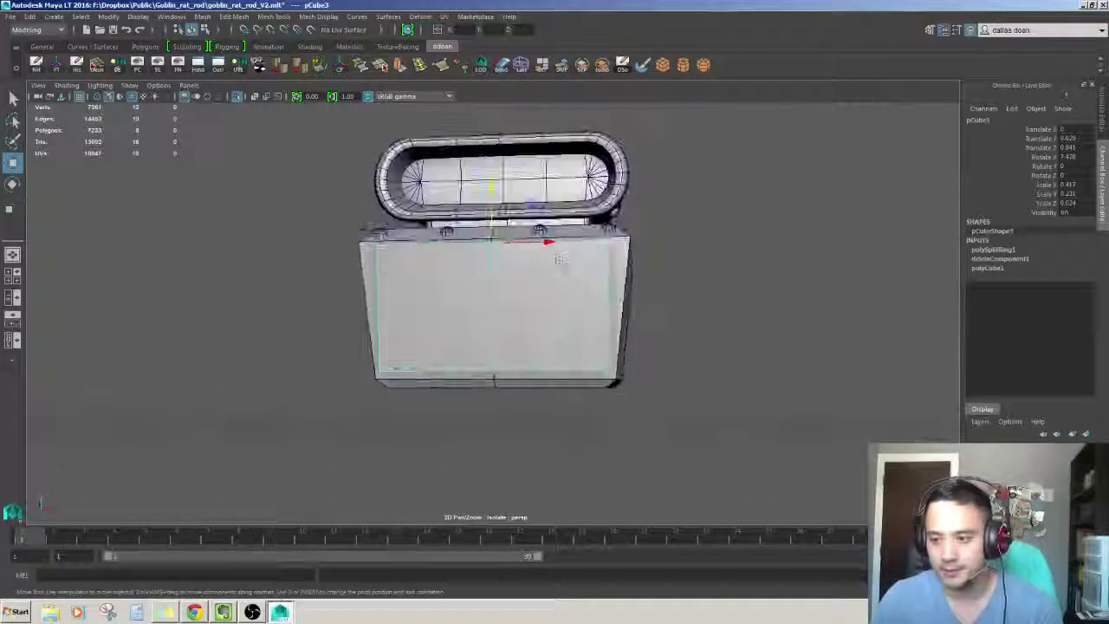
scroll(472, 238, up, 5)
scroll(520, 303, down, 5)
mouse_move(520, 304)
alt+mouse_down()
mouse_move(569, 302)
mouse_move(529, 295)
mouse_move(528, 259)
mouse_move(563, 260)
mouse_move(607, 283)
mouse_move(563, 273)
mouse_move(606, 294)
alt+mouse_up()
scroll(528, 294, up, 3)
scroll(529, 295, down, 3)
scroll(529, 260, up, 2)
click(606, 283)
click(606, 283)
scroll(563, 274, up, 2)
scroll(583, 277, down, 3)
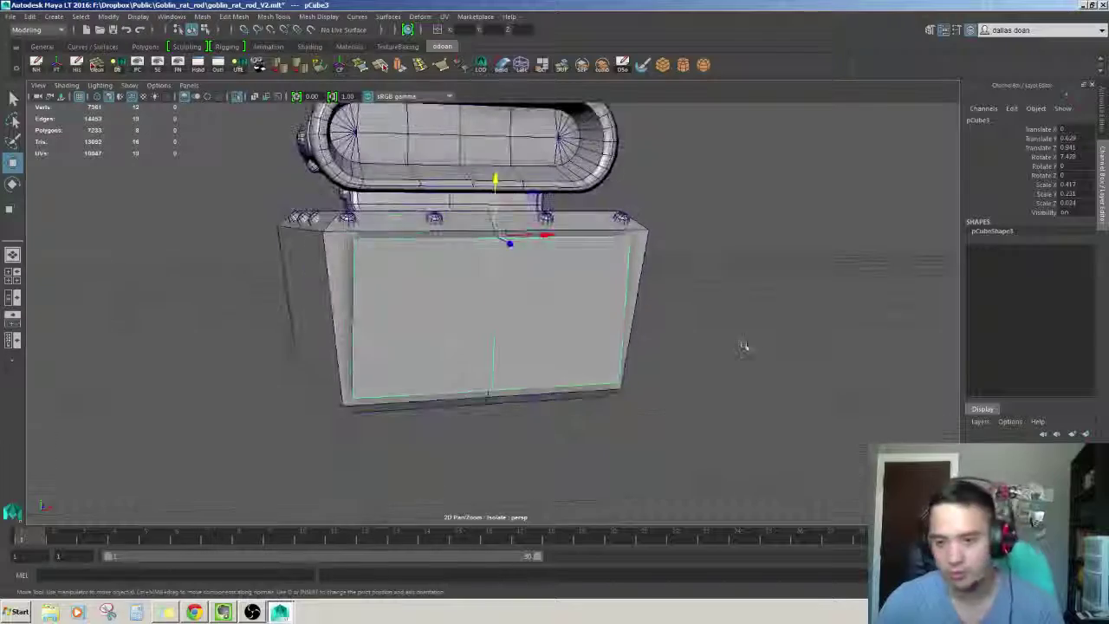
mouse_move(742, 347)
alt+mouse_down()
mouse_move(590, 244)
mouse_move(659, 260)
mouse_move(390, 270)
mouse_move(592, 272)
mouse_move(630, 367)
alt+mouse_up()
click(392, 273)
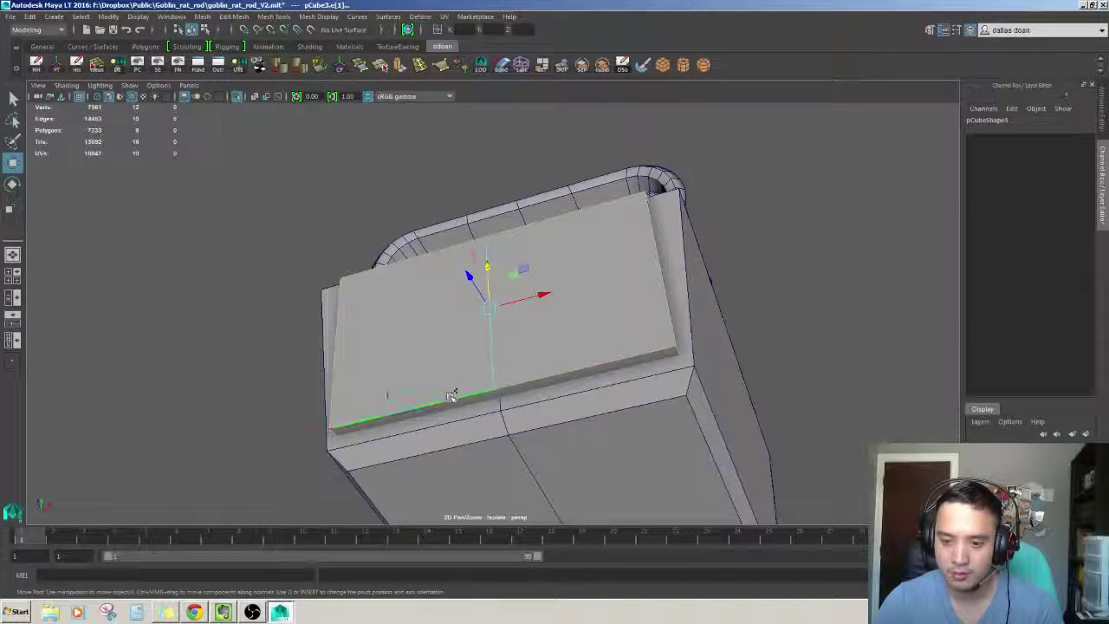
Bevel the plate's selected rim edges with Fraction 1 and 2 segments
alt+drag(450, 396, 173, 134)
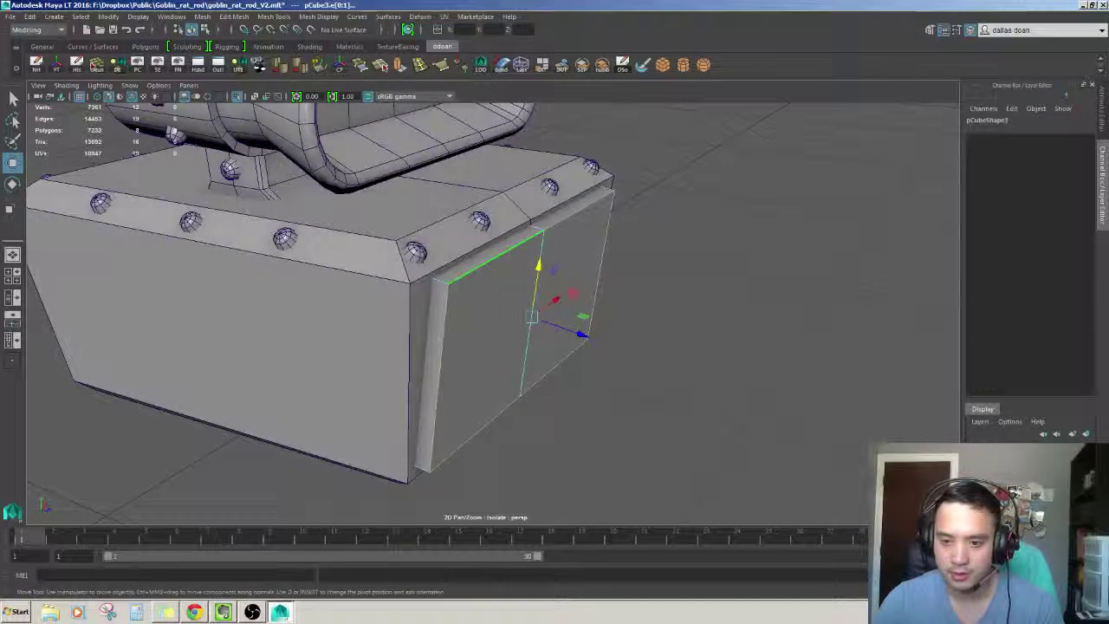
key(ctrl+b)
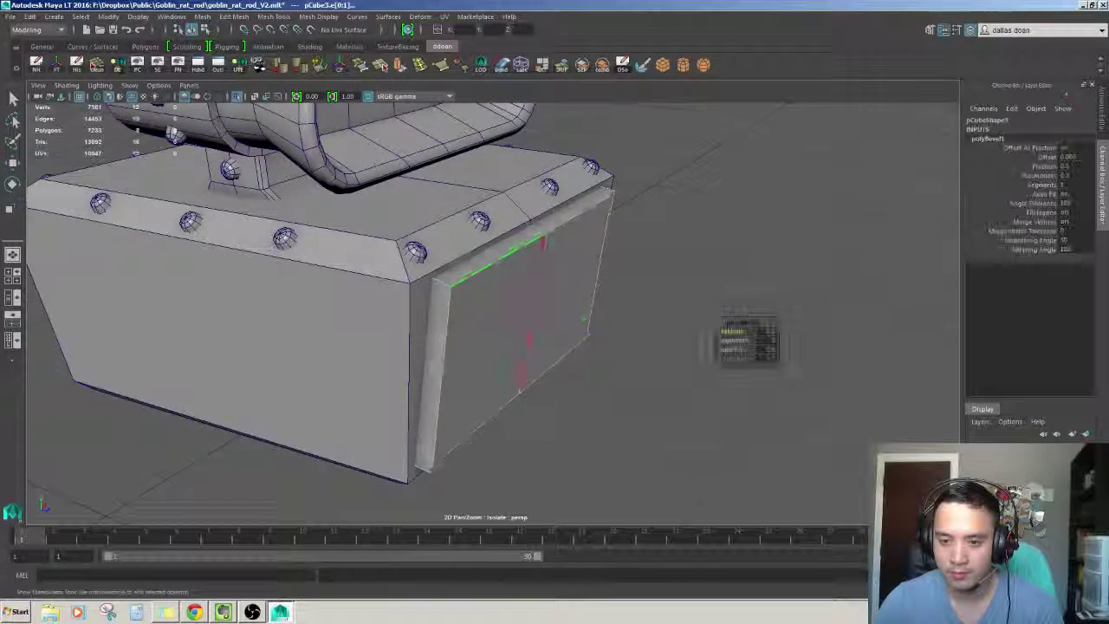
alt+drag(554, 298, 644, 361)
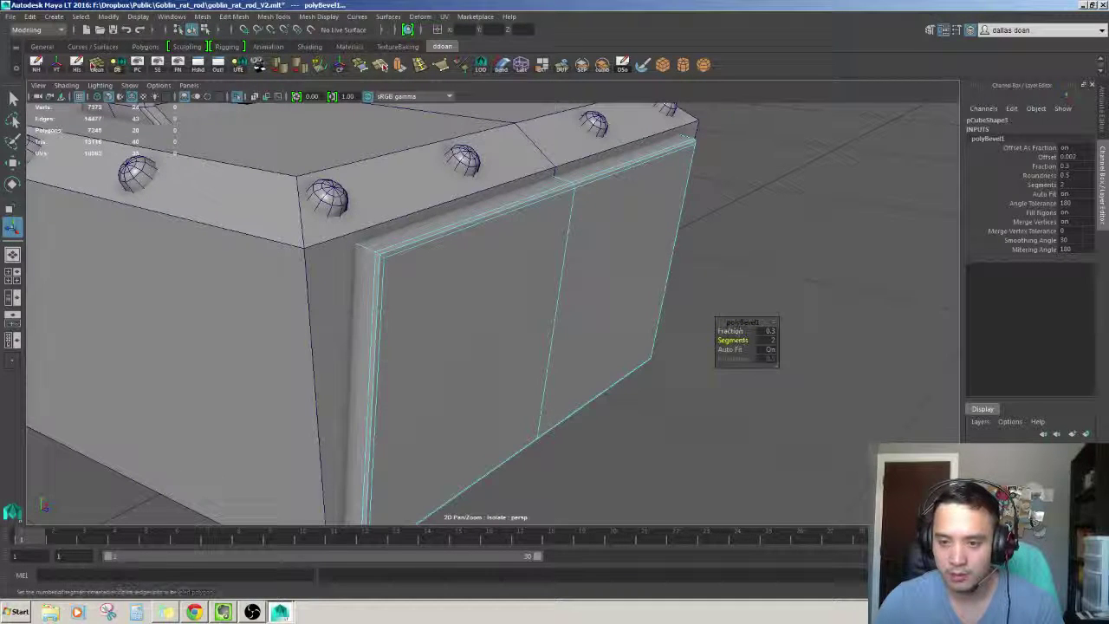
scroll(485, 311, down, 3)
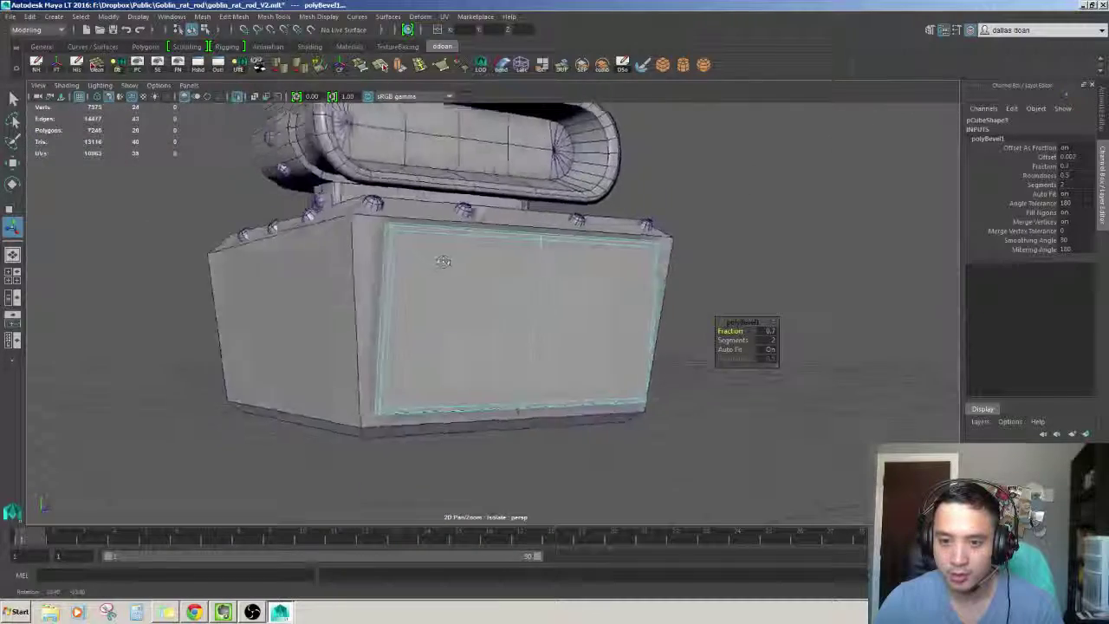
mouse_move(520, 286)
alt+mouse_down()
mouse_move(415, 286)
mouse_move(708, 322)
mouse_move(685, 329)
alt+mouse_up()
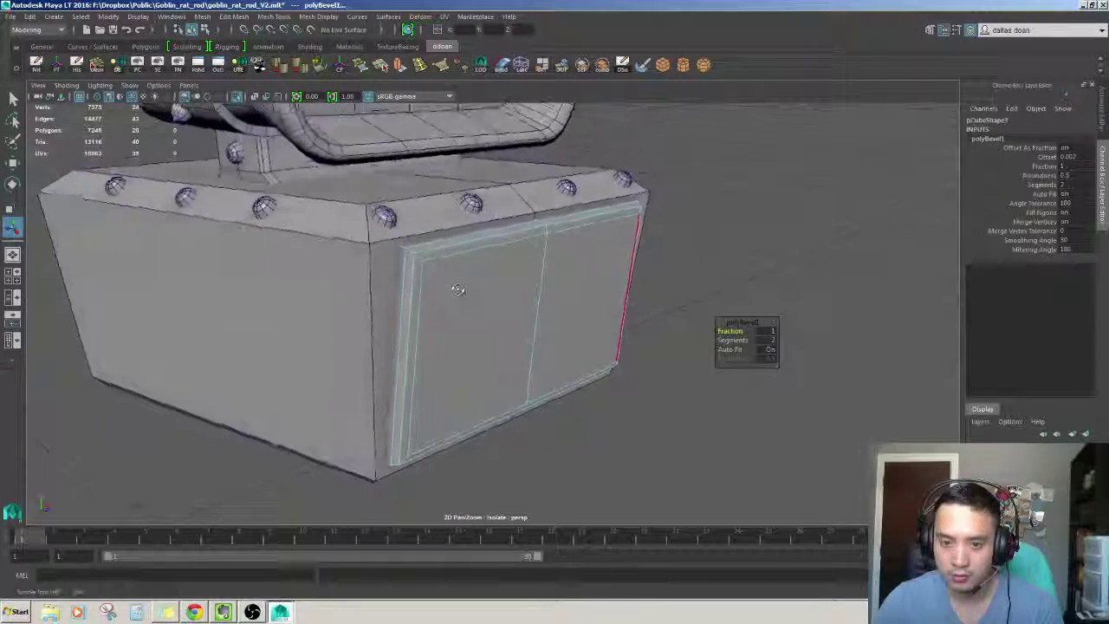
alt+drag(520, 282, 537, 274)
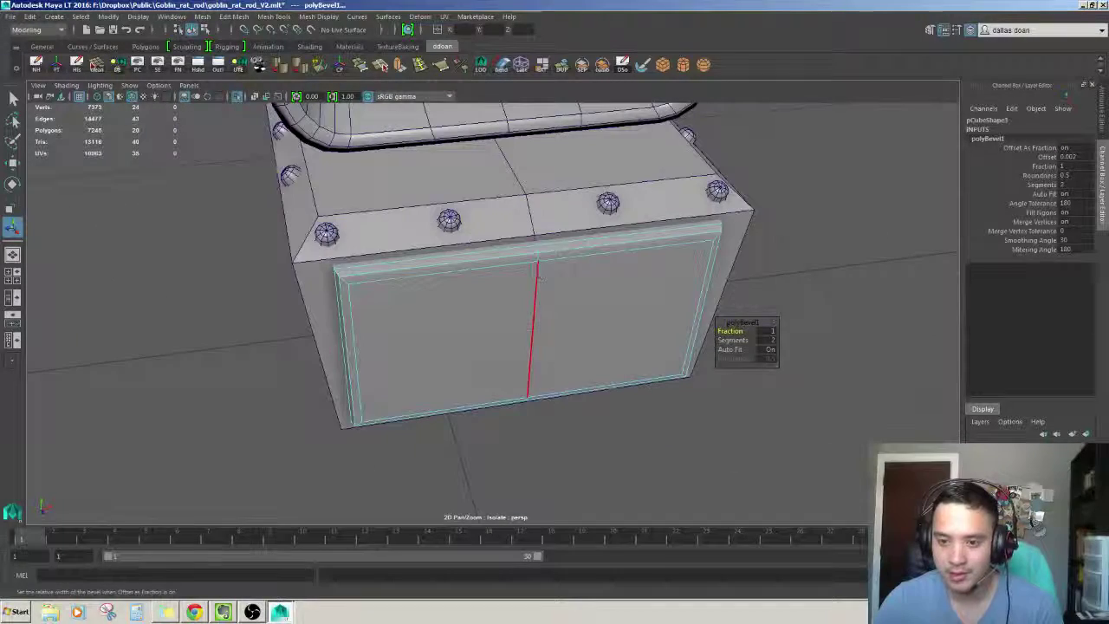
mouse_move(532, 345)
alt+mouse_down()
mouse_move(519, 329)
mouse_move(528, 257)
mouse_move(507, 293)
alt+mouse_up()
Soften the bevelled plate's edges, reselect it in object mode, and create cylinder pCylinder11
key(F8)
key(F8)
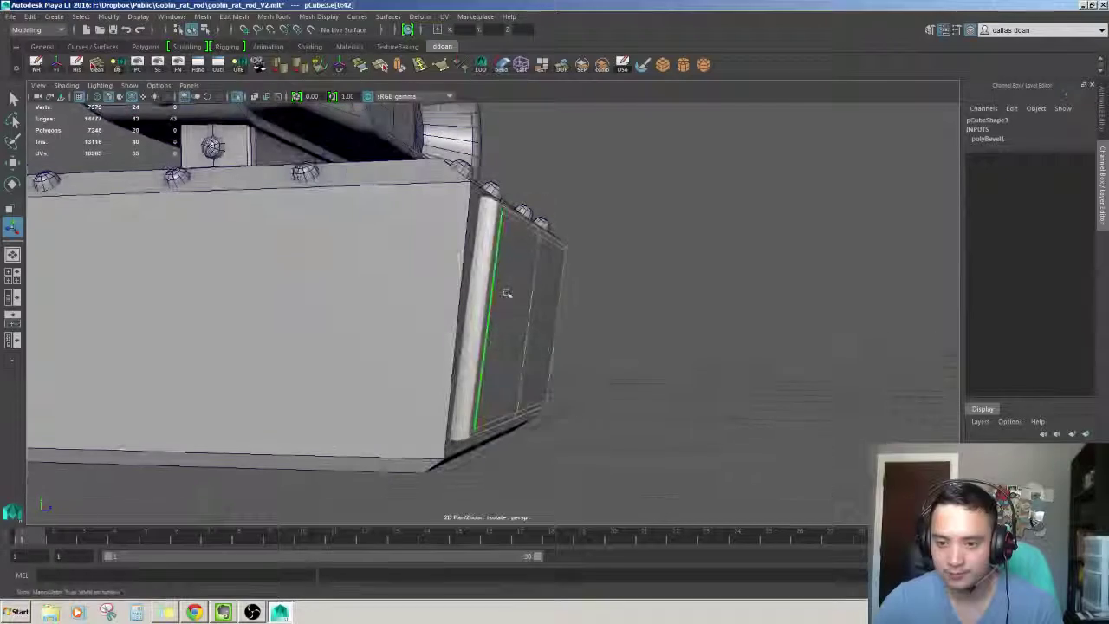
alt+drag(585, 288, 525, 317)
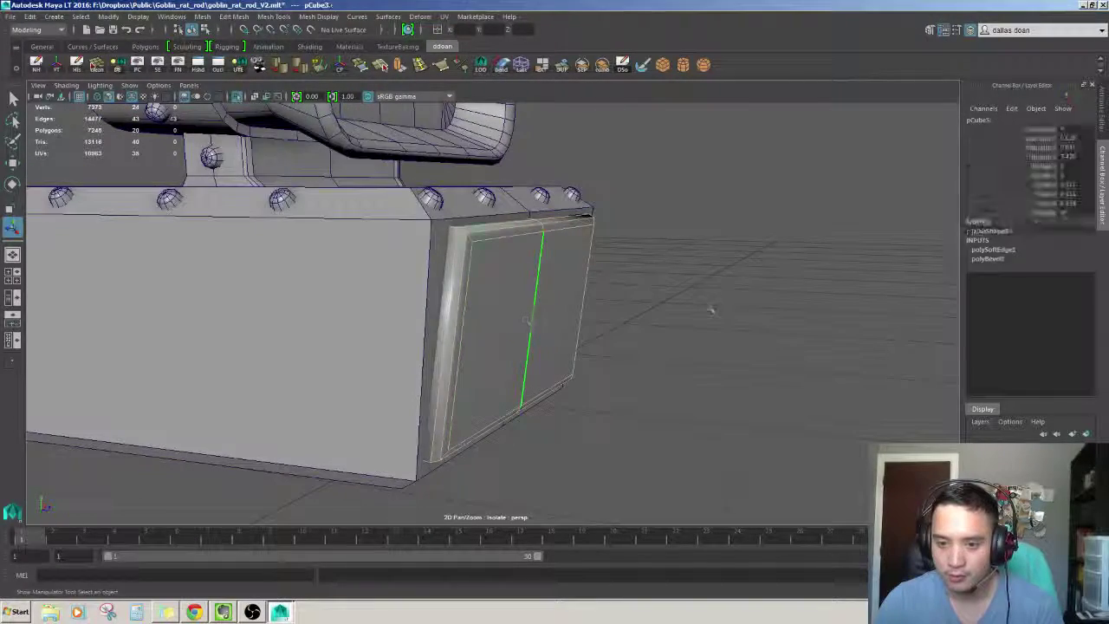
click(710, 309)
mouse_move(710, 310)
alt+mouse_down()
mouse_move(408, 378)
mouse_move(571, 251)
mouse_move(572, 266)
alt+mouse_up()
click(572, 252)
click(574, 249)
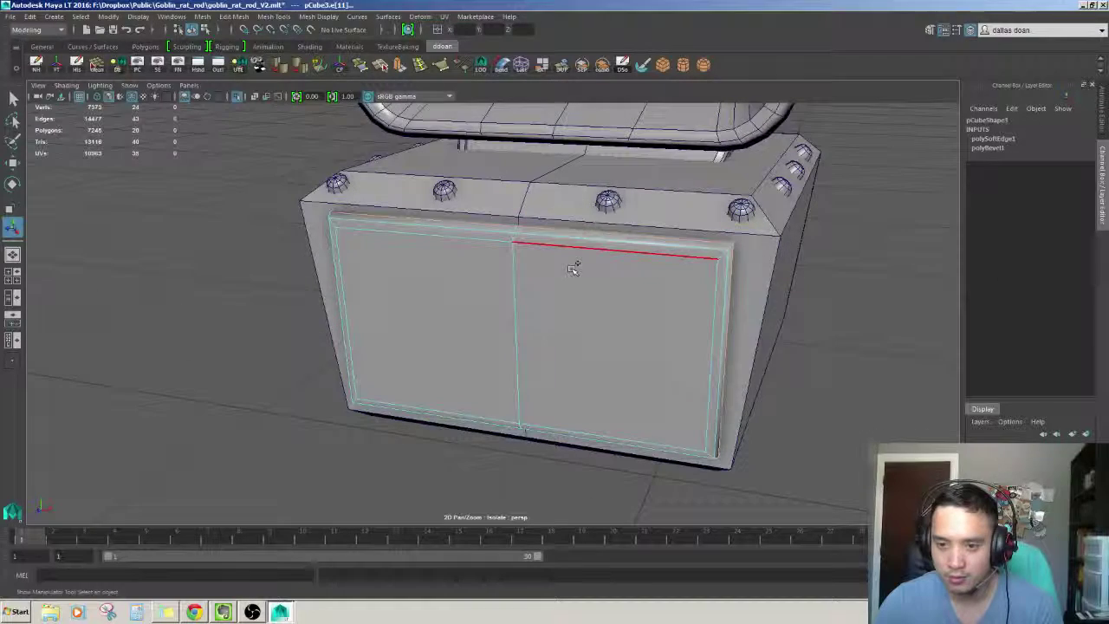
mouse_move(653, 306)
alt+mouse_down()
mouse_move(862, 268)
mouse_move(503, 334)
mouse_move(607, 329)
mouse_move(633, 351)
mouse_move(508, 322)
mouse_move(539, 344)
mouse_move(526, 370)
mouse_move(659, 158)
mouse_move(606, 260)
mouse_move(695, 341)
alt+mouse_up()
click(502, 334)
scroll(606, 329, down, 3)
click(695, 341)
click(462, 333)
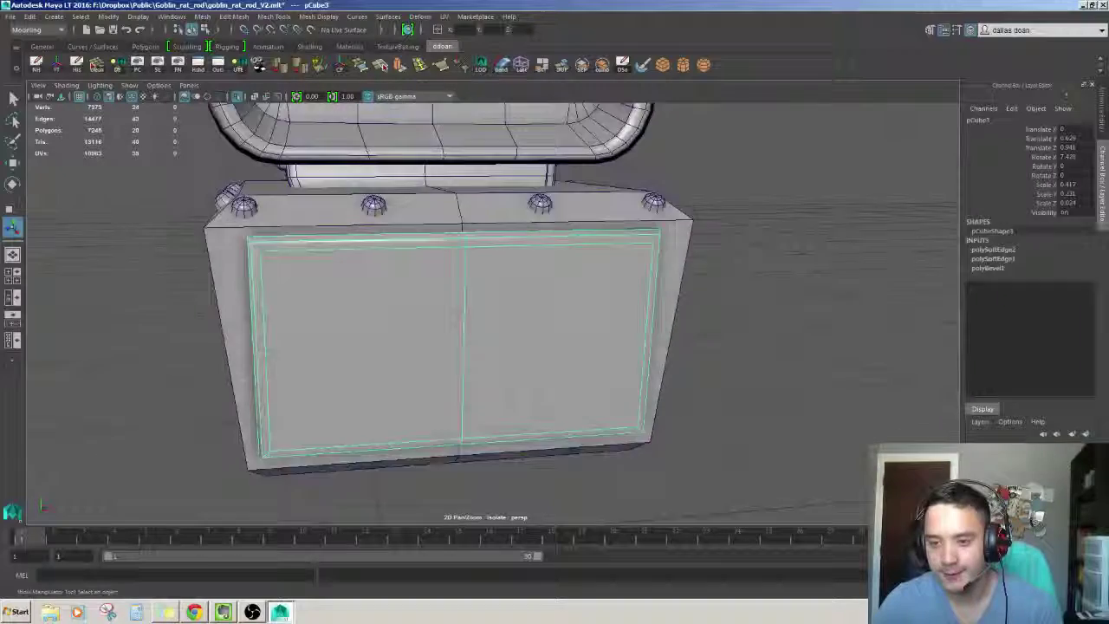
mouse_move(462, 334)
alt+mouse_down()
mouse_move(637, 325)
mouse_move(649, 81)
alt+mouse_up()
click(683, 65)
Frame the new cylinder and move it underneath the engine box
key(f)
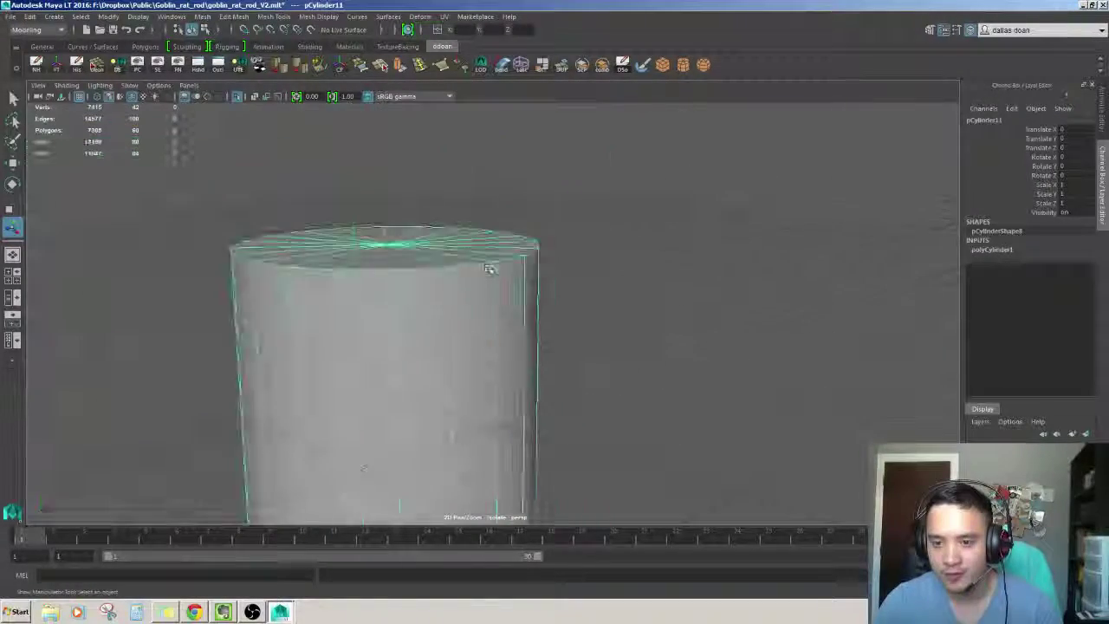
scroll(533, 183, up, 3)
scroll(533, 184, down, 3)
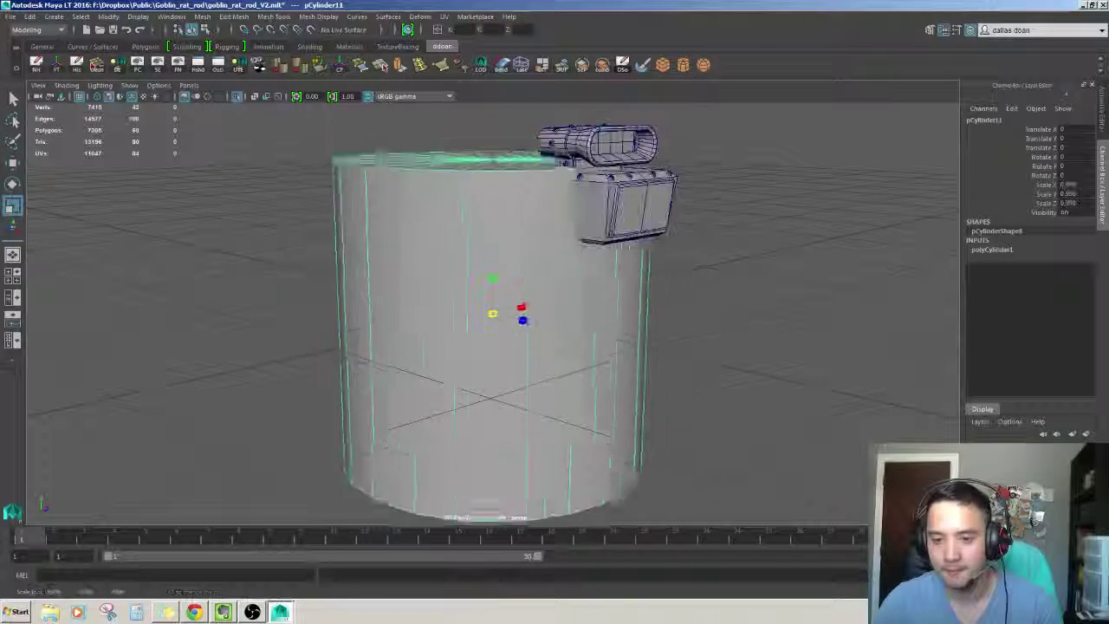
scroll(519, 273, down, 2)
drag(538, 310, 651, 310)
click(639, 207)
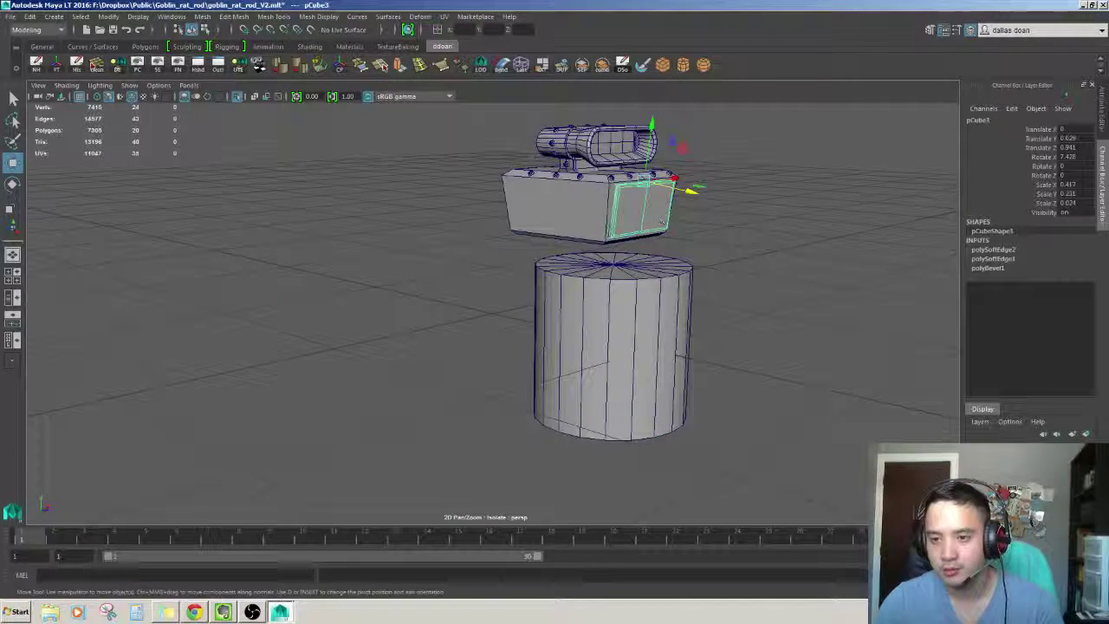
alt+drag(639, 206, 554, 286)
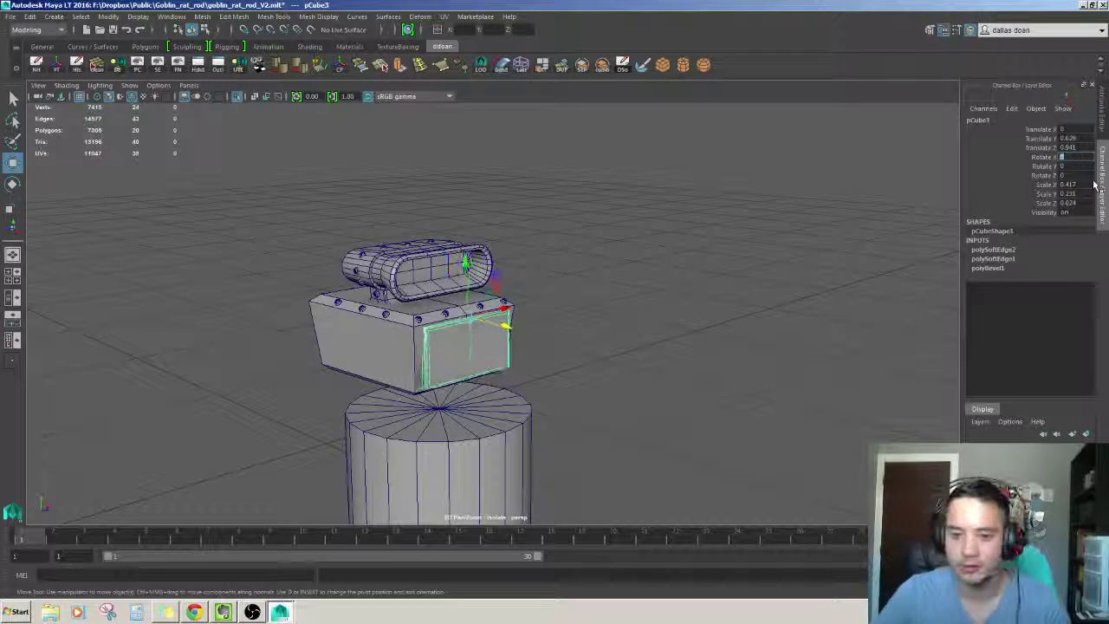
Reselect the cylinder and push it forward along Z to about 1.686
click(446, 434)
mouse_move(446, 433)
alt+mouse_down()
mouse_move(500, 448)
mouse_move(451, 340)
alt+mouse_up()
drag(517, 397, 530, 405)
alt+right_drag(529, 405, 606, 381)
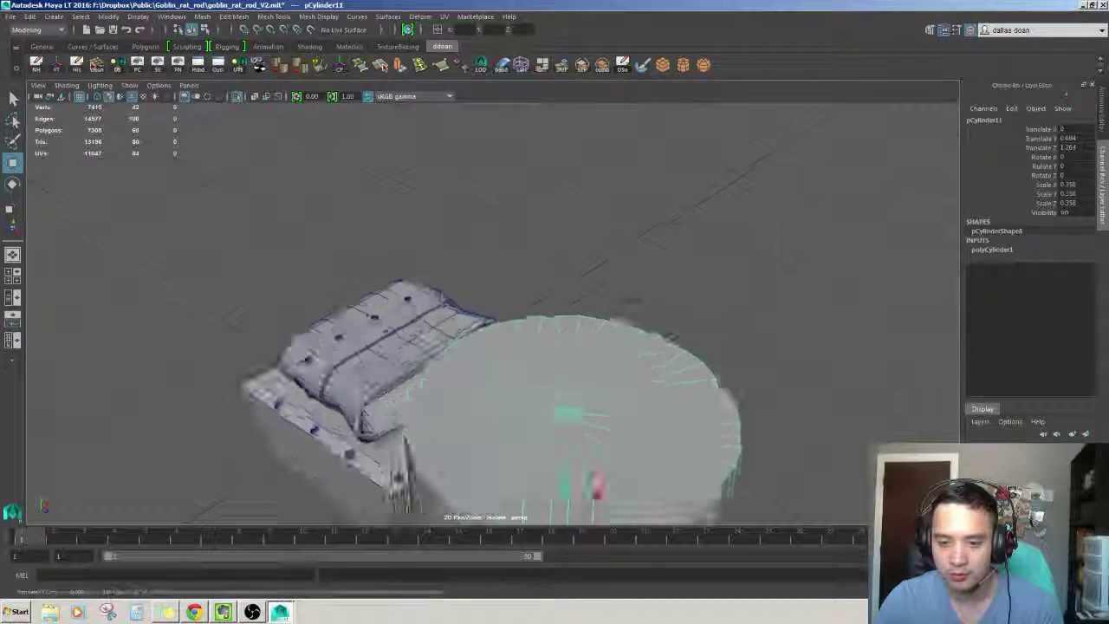
alt+drag(606, 381, 554, 311)
alt+right_drag(554, 311, 485, 329)
mouse_move(485, 329)
alt+mouse_down()
mouse_move(605, 317)
mouse_move(554, 346)
mouse_move(589, 364)
alt+mouse_up()
alt+right_drag(589, 364, 624, 347)
alt+right_drag(520, 372, 509, 385)
Isolate the front plate and orbit to an edge-on view of it
click(509, 385)
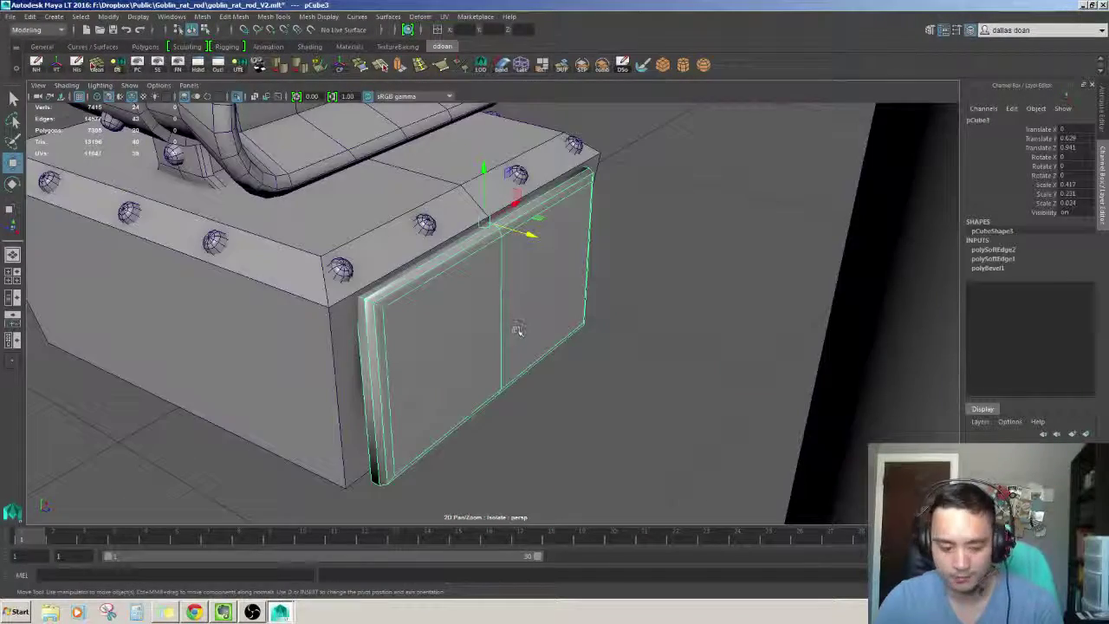
key(ctrl+1)
key(ctrl+1)
key(f)
mouse_move(519, 329)
alt+mouse_down()
mouse_move(615, 312)
mouse_move(453, 247)
alt+mouse_up()
scroll(589, 307, up, 3)
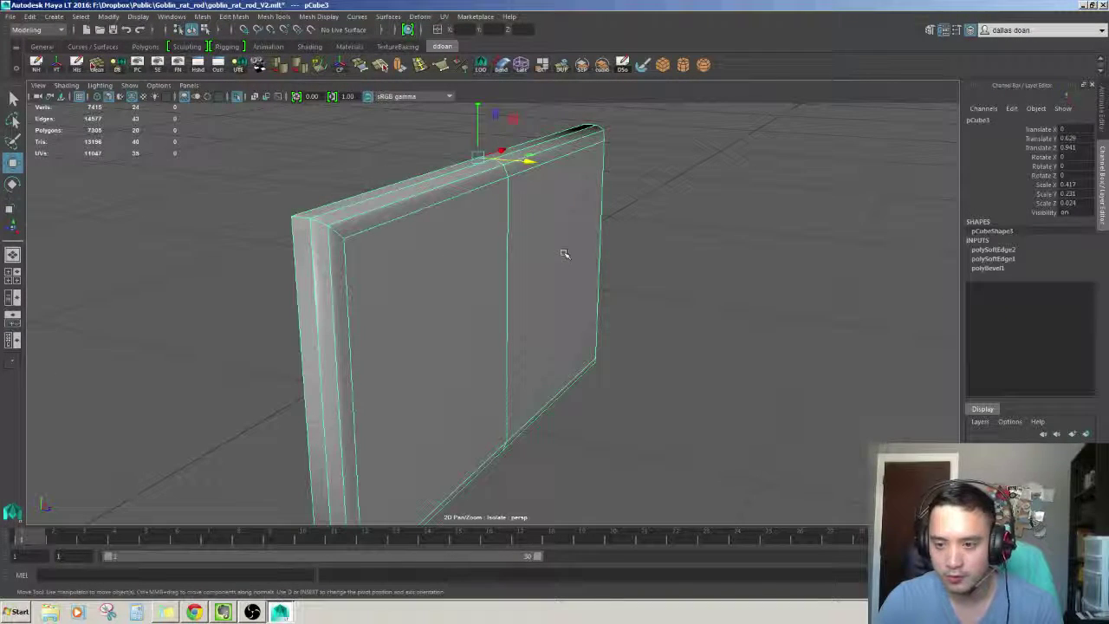
mouse_move(661, 292)
alt+mouse_down()
mouse_move(482, 307)
mouse_move(460, 289)
mouse_move(478, 284)
mouse_move(617, 381)
mouse_move(585, 463)
alt+mouse_up()
scroll(482, 307, down, 3)
Soften a rim edge of the plate, then reselect the panel in object mode
key(F10)
click(490, 271)
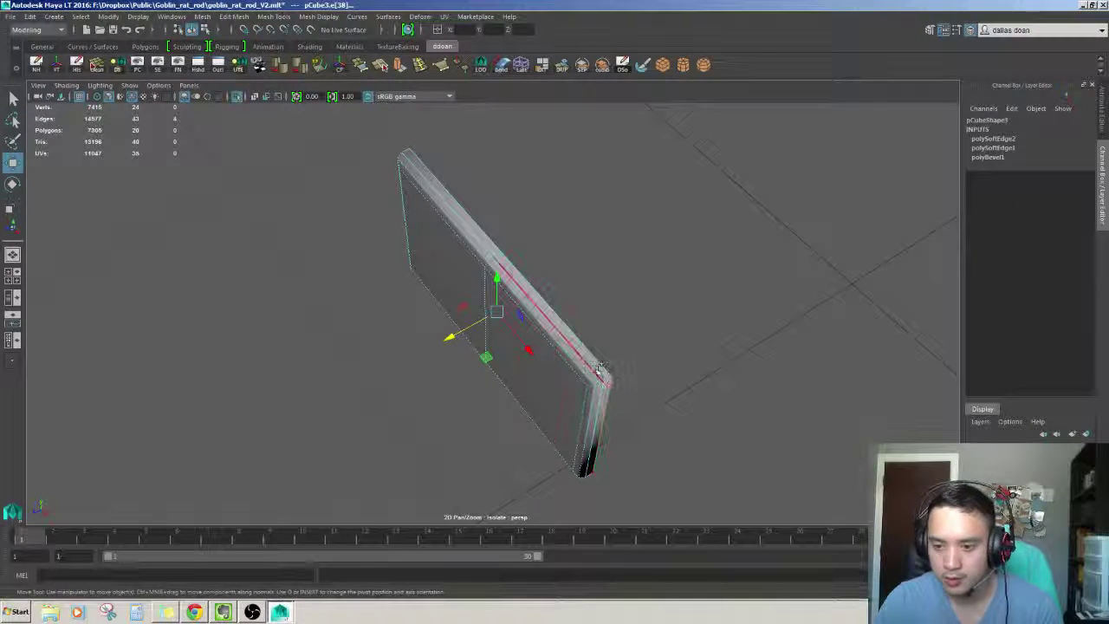
alt+drag(671, 395, 613, 324)
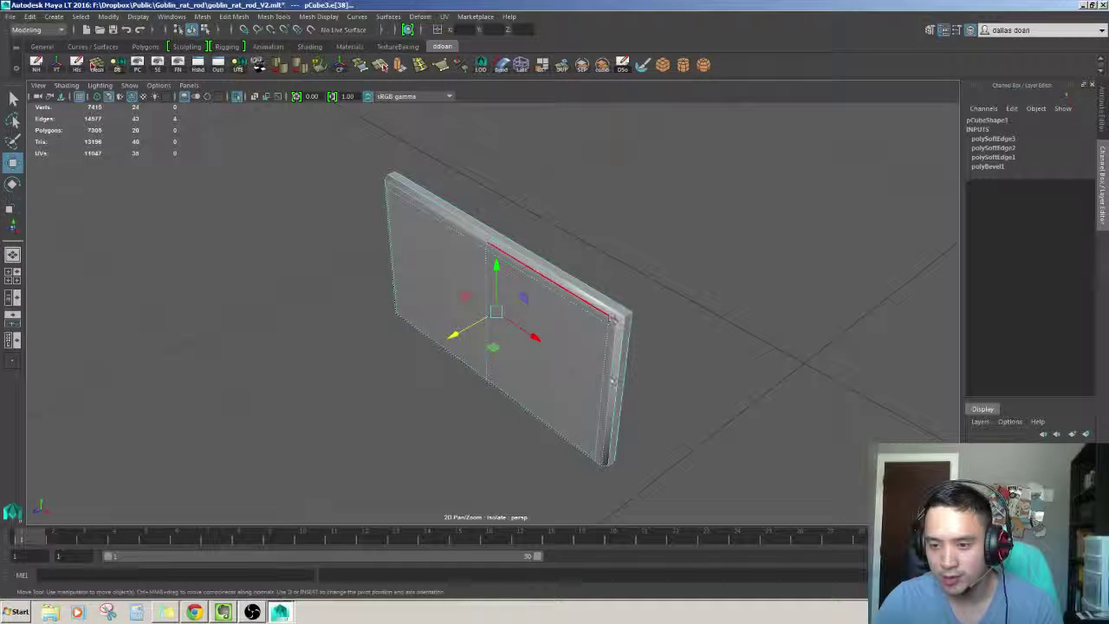
key(F8)
mouse_move(663, 384)
alt+mouse_down()
mouse_move(454, 355)
mouse_move(675, 396)
alt+mouse_up()
click(675, 396)
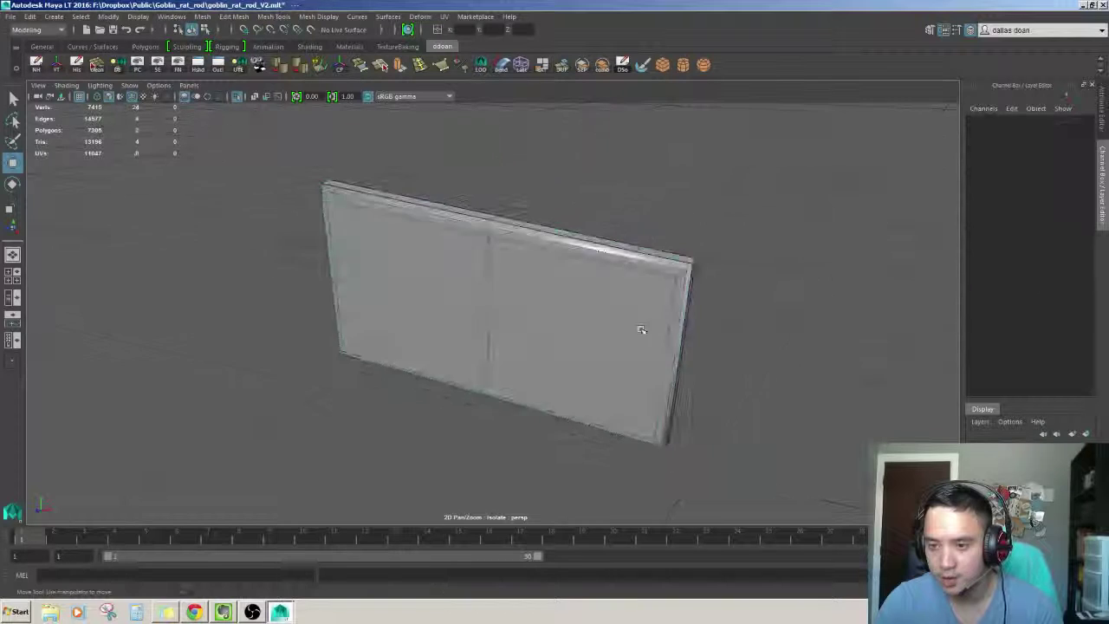
click(641, 329)
alt+drag(641, 329, 479, 323)
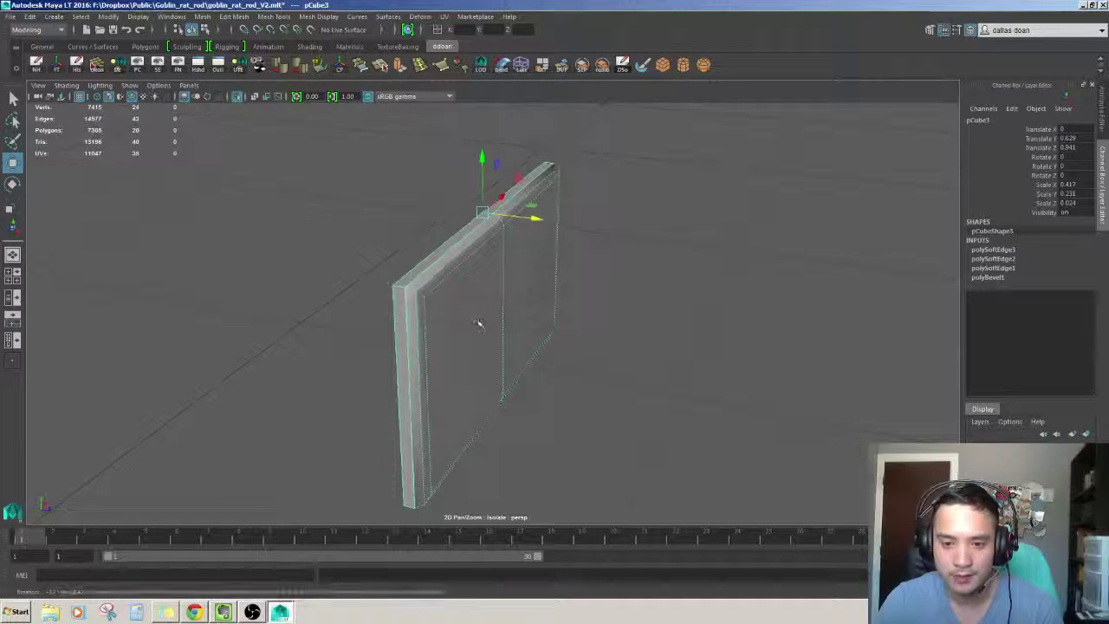
Apply Soften Edge to another panel edge, return to object mode, and zoom out to the whole model
key(F10)
click(446, 259)
alt+drag(445, 260, 527, 314)
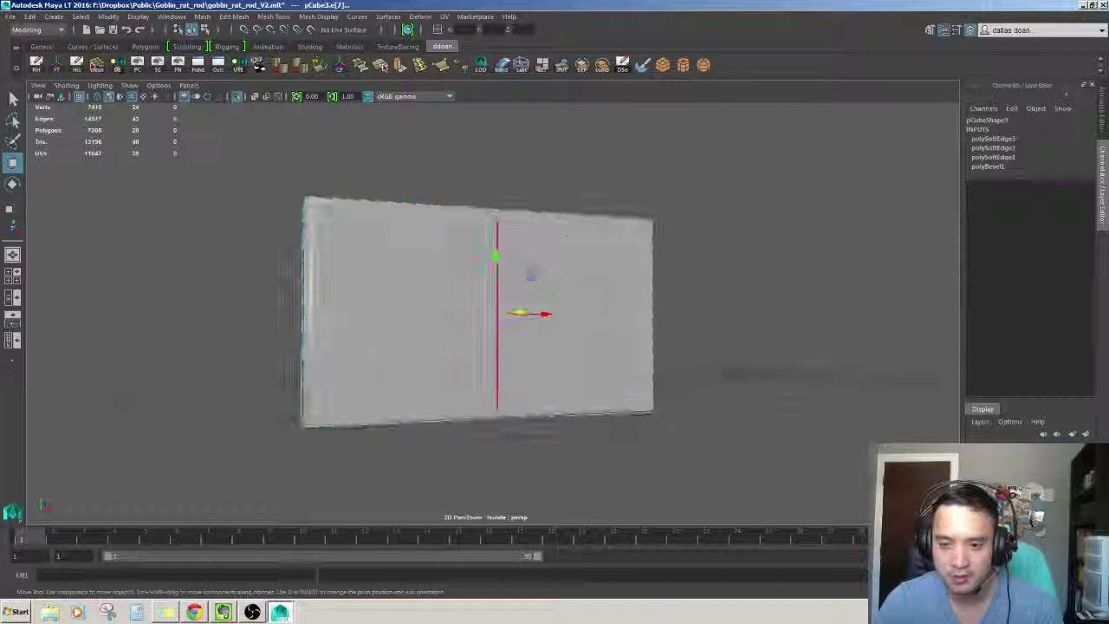
mouse_move(630, 326)
alt+mouse_down()
mouse_move(527, 317)
mouse_move(520, 275)
mouse_move(547, 348)
mouse_move(571, 246)
alt+mouse_up()
click(527, 317)
key(ctrl+z)
key(ctrl+z)
key(F8)
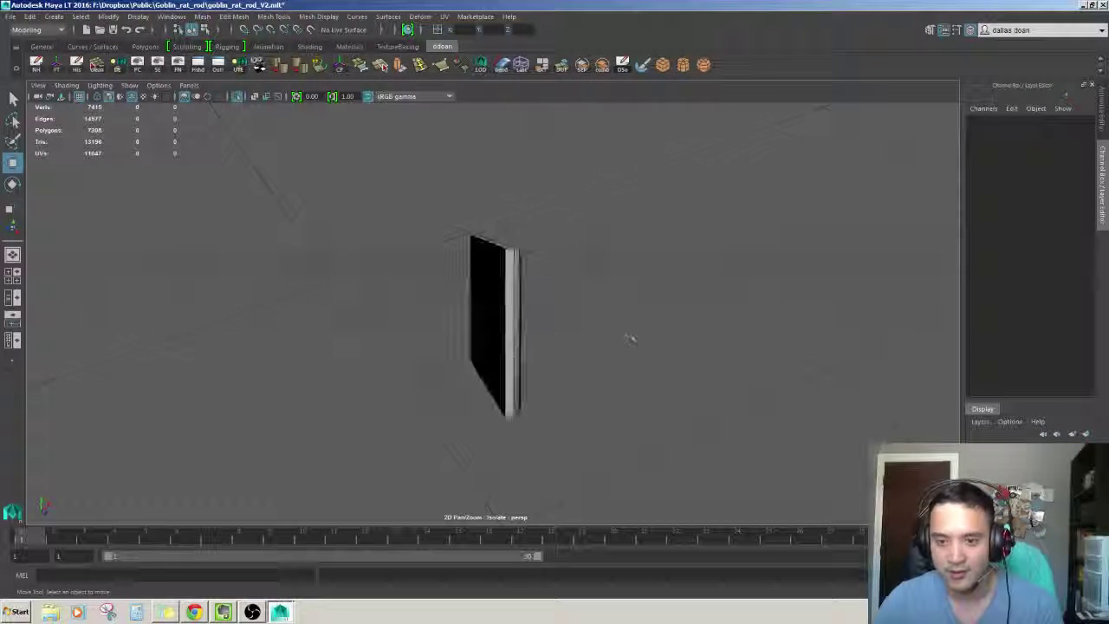
alt+drag(491, 237, 525, 260)
scroll(549, 346, down, 3)
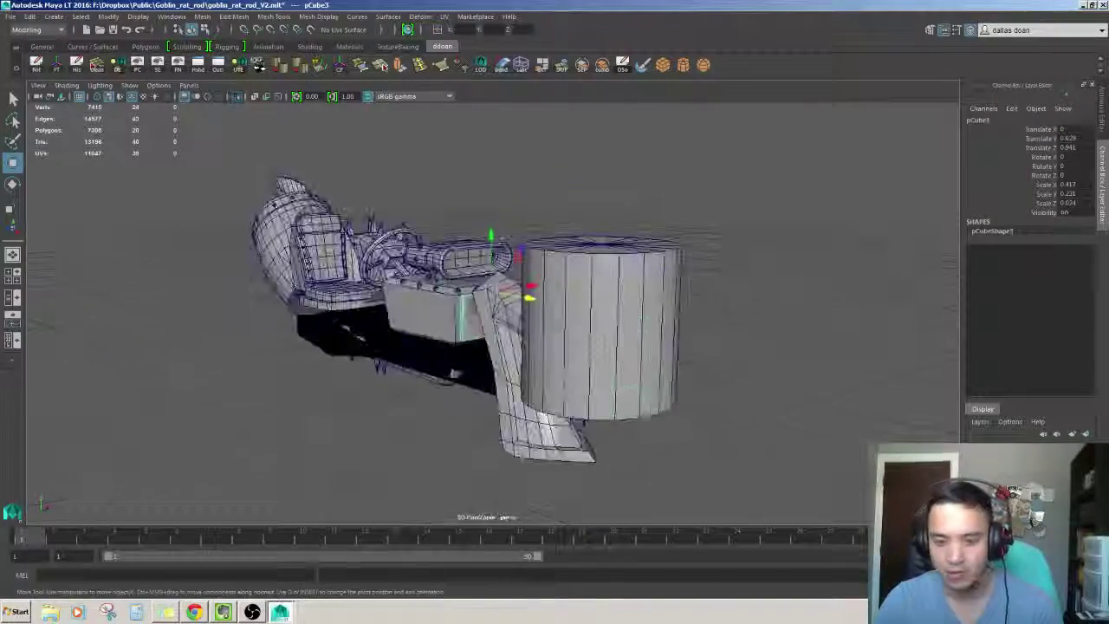
Isolate the front panel with the cylinder and place the cylinder (scaled 0.052, rotated 90° X) against it
key(ctrl+1)
mouse_move(641, 329)
alt+mouse_down()
mouse_move(718, 302)
mouse_move(665, 309)
alt+mouse_up()
key(ctrl+1)
mouse_move(778, 352)
mouse_down()
mouse_move(546, 313)
mouse_move(373, 342)
mouse_up()
key(w)
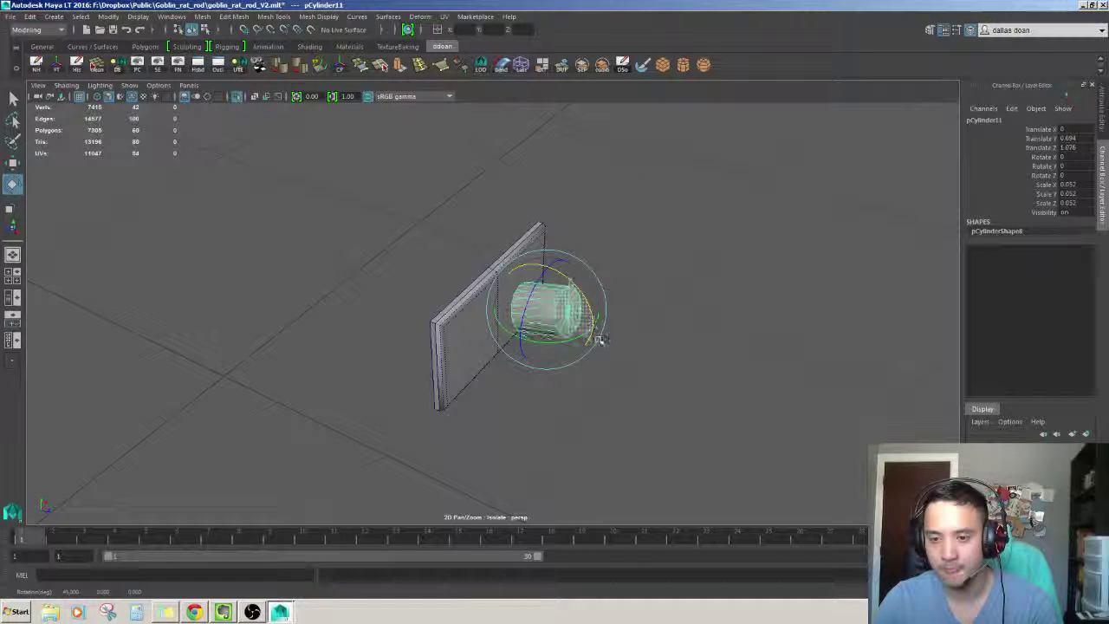
key(f)
View the panel from the front and select the cylinder's lower-half faces
alt+drag(597, 321, 451, 260)
key(w)
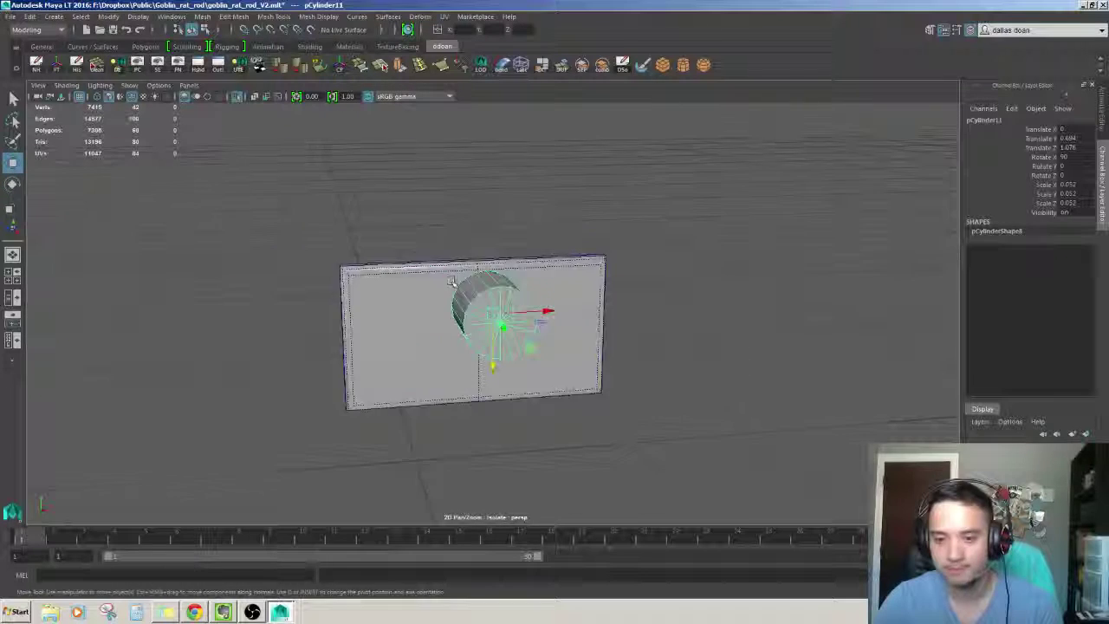
scroll(451, 260, up, 3)
scroll(438, 249, up, 3)
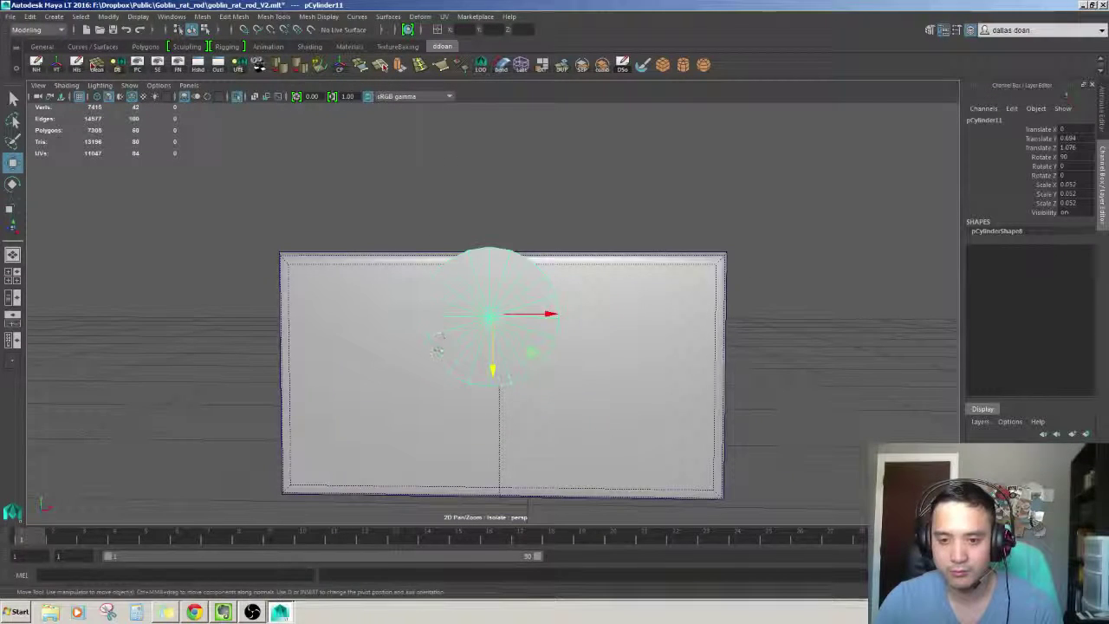
mouse_move(364, 334)
alt+mouse_down()
mouse_move(433, 335)
mouse_move(503, 459)
mouse_move(490, 398)
mouse_move(492, 416)
alt+mouse_up()
scroll(487, 407, up, 3)
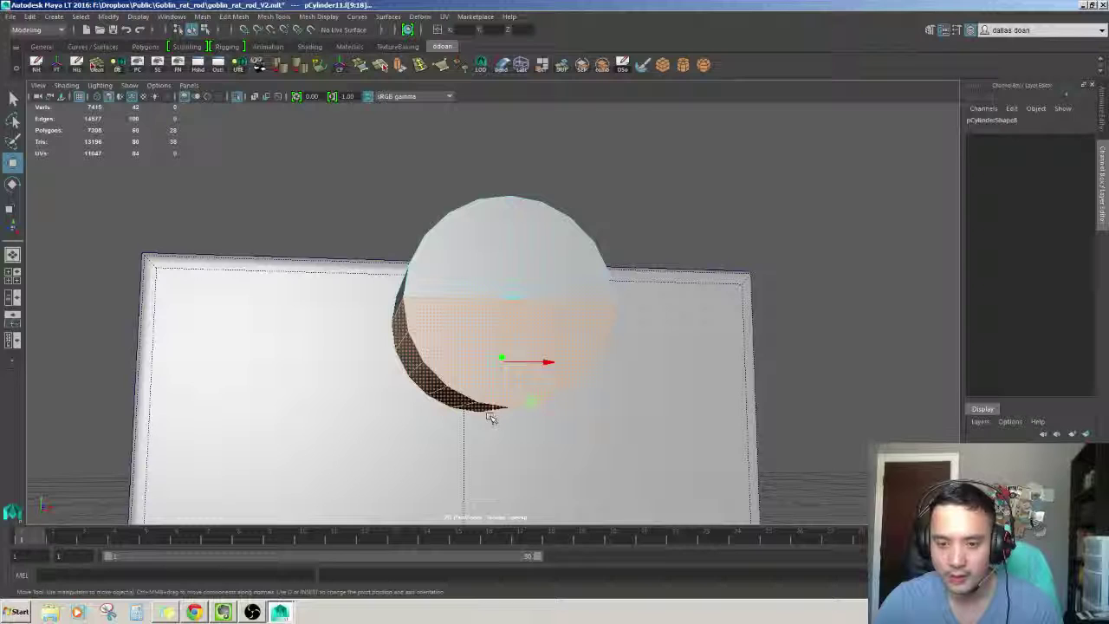
Select pCylinder11's lower-half faces in face mode and extract them as a separate piece
alt+drag(490, 417, 482, 409)
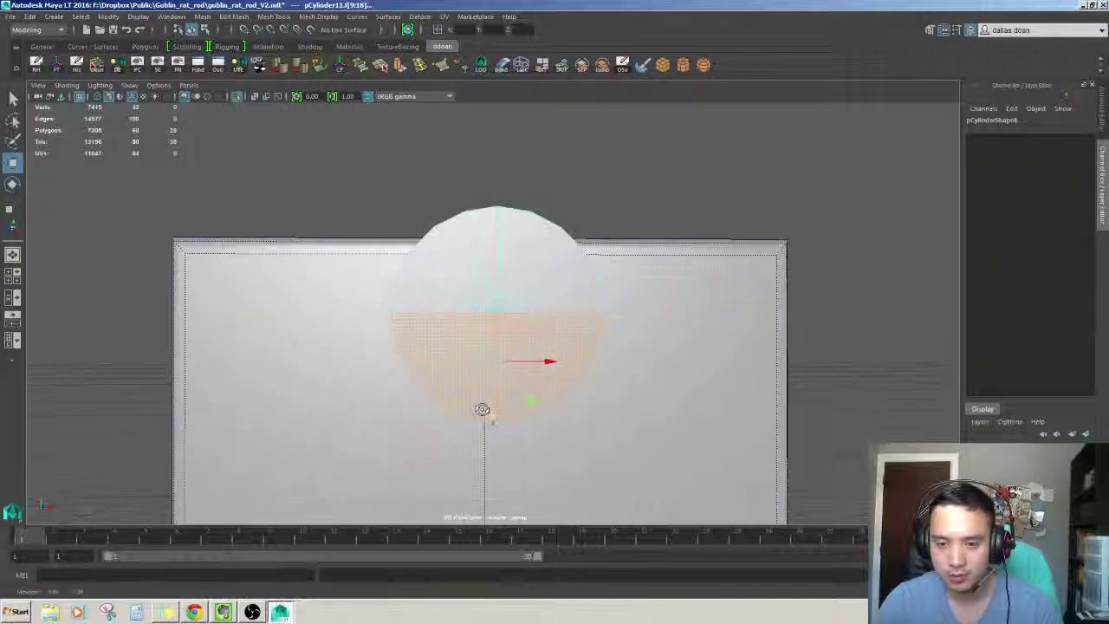
key(F8)
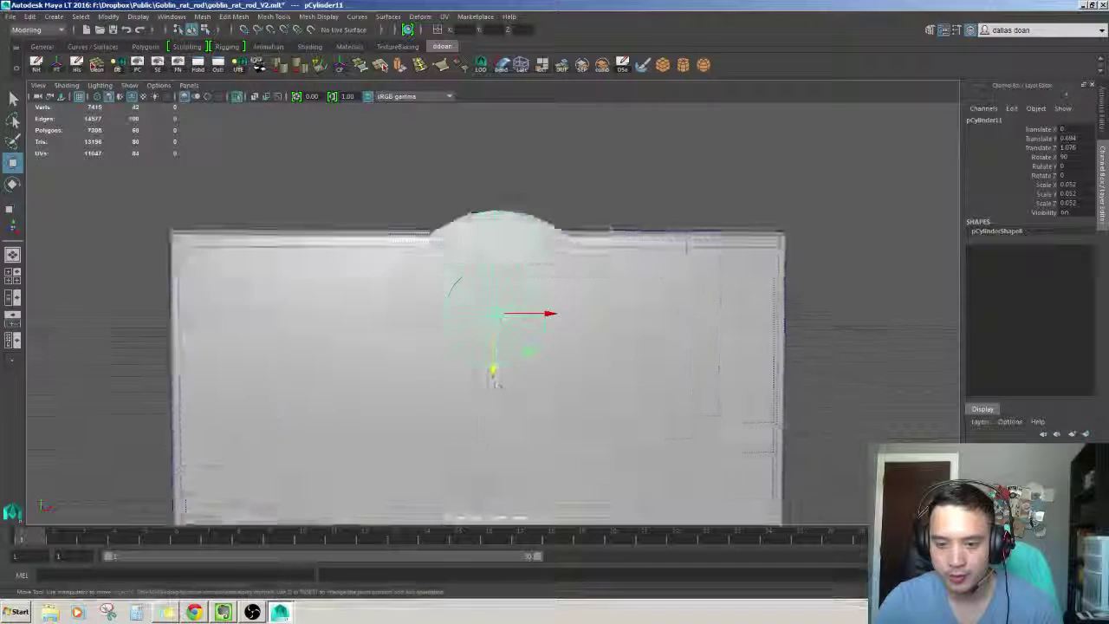
alt+drag(474, 358, 511, 347)
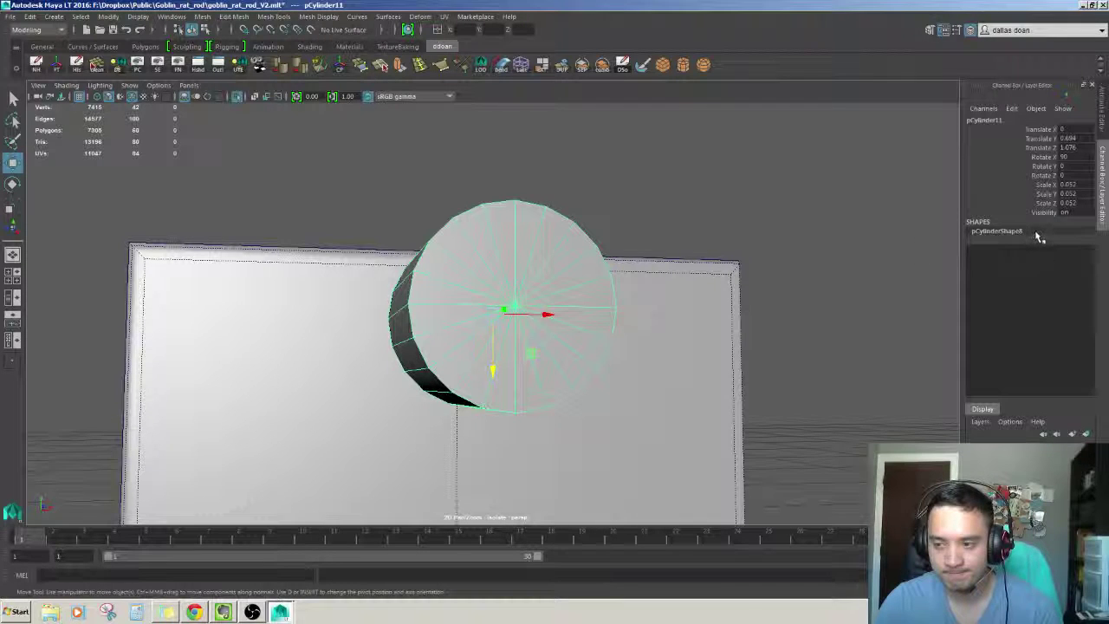
alt+drag(564, 341, 528, 286)
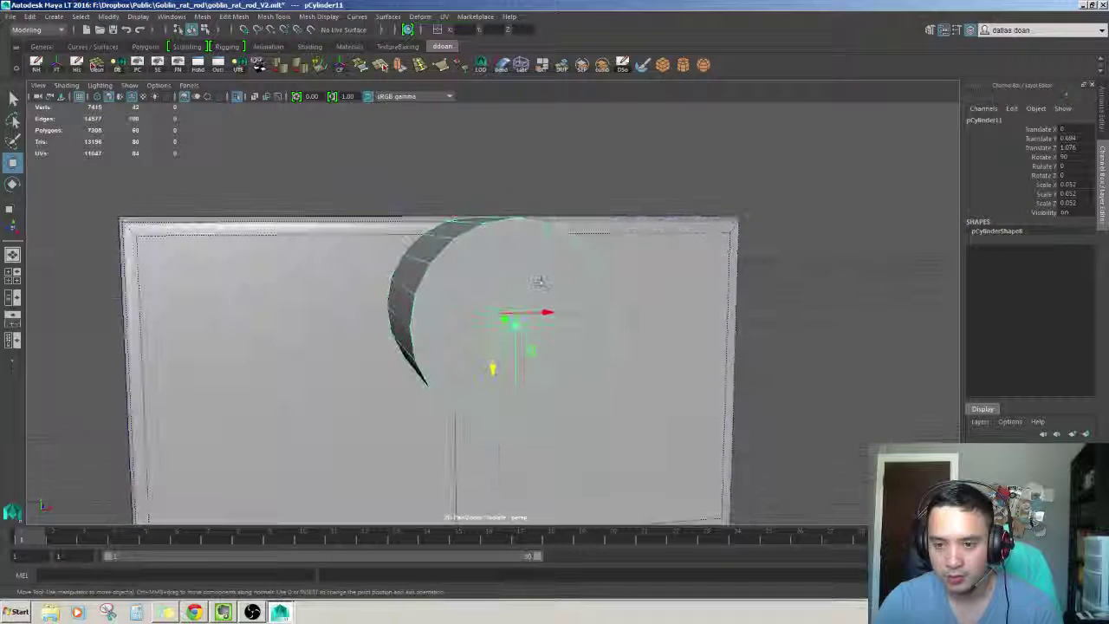
key(F11)
mouse_move(530, 370)
alt+mouse_down()
mouse_move(691, 364)
mouse_move(557, 297)
alt+mouse_up()
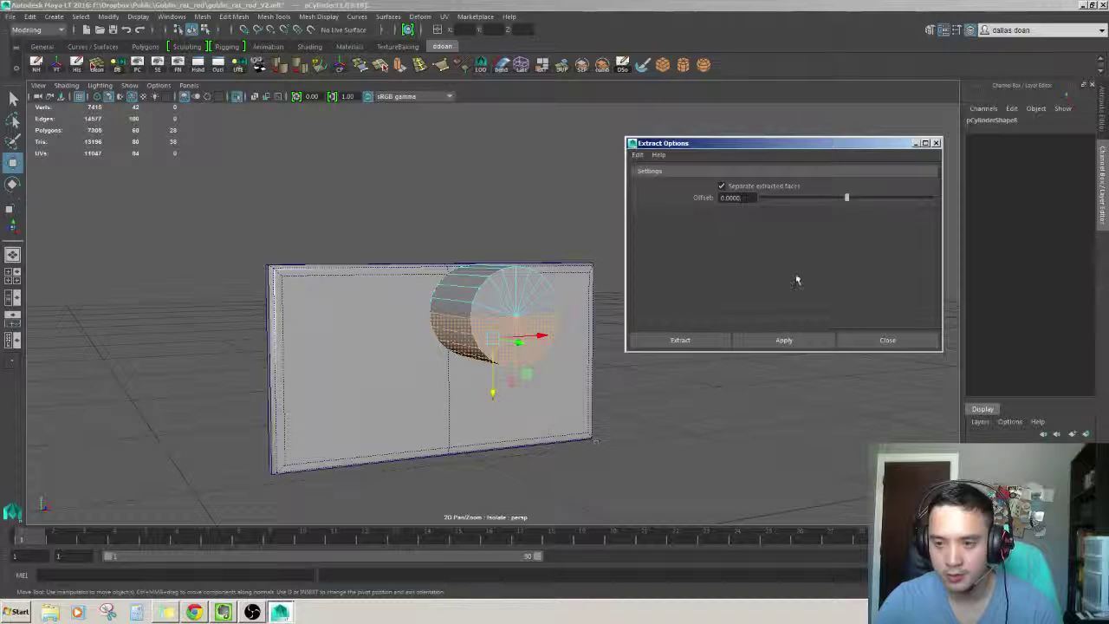
click(867, 346)
alt+drag(867, 347, 745, 337)
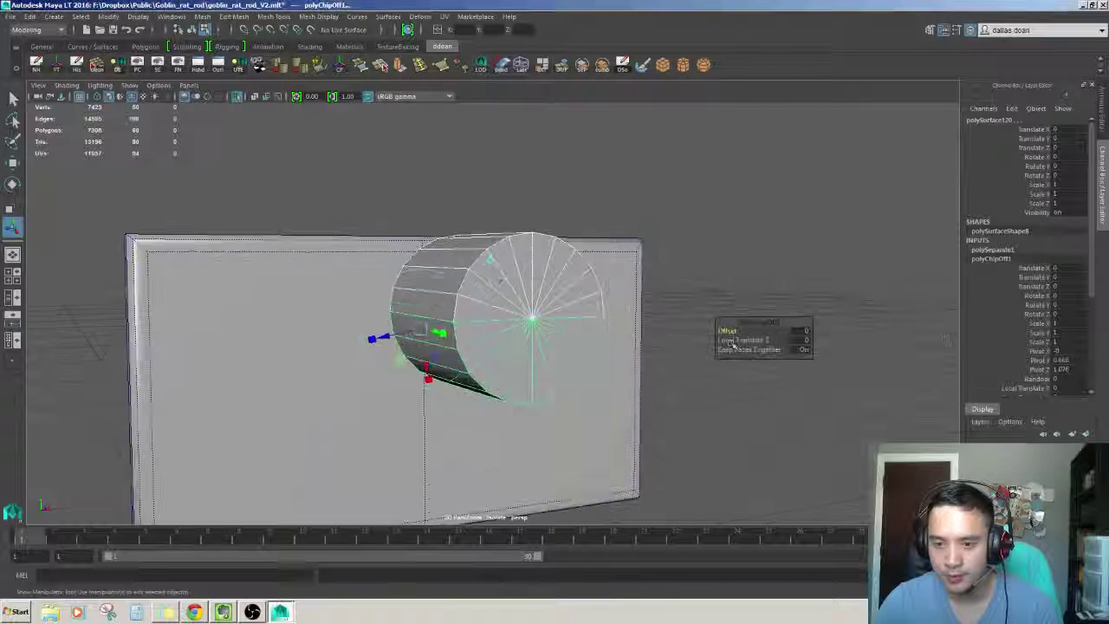
Pull the extracted lower half out along Z, then undo back to the face selection
click(568, 343)
key(F8)
mouse_move(493, 372)
mouse_down()
mouse_move(495, 465)
mouse_move(560, 398)
mouse_move(450, 407)
mouse_up()
scroll(490, 392, down, 5)
key(ctrl+z)
scroll(450, 407, up, 5)
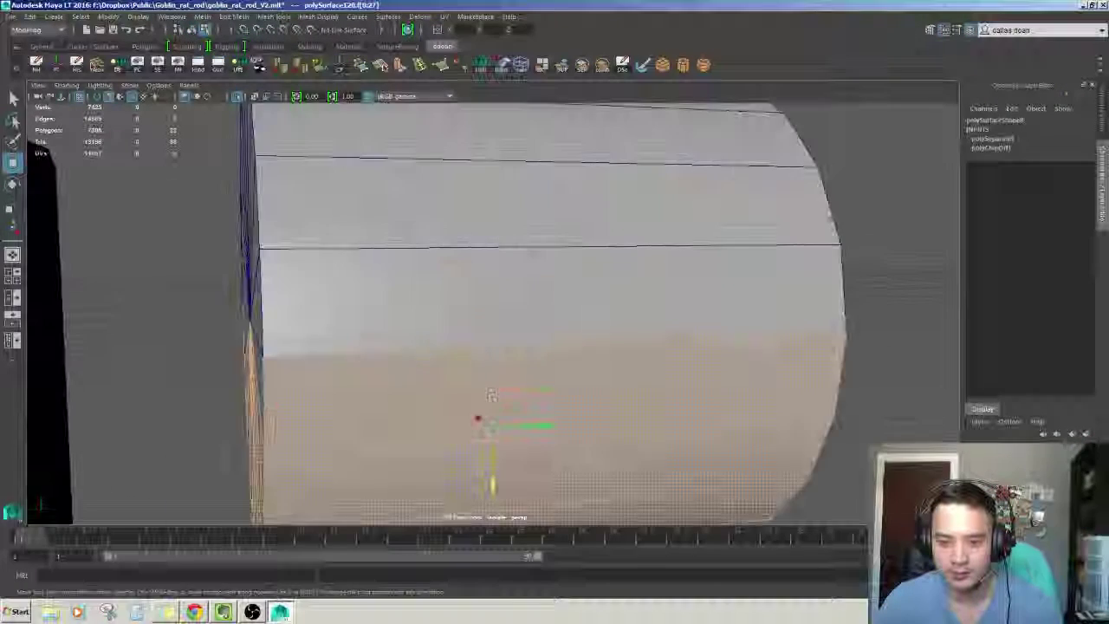
click(423, 385)
key(ctrl+z)
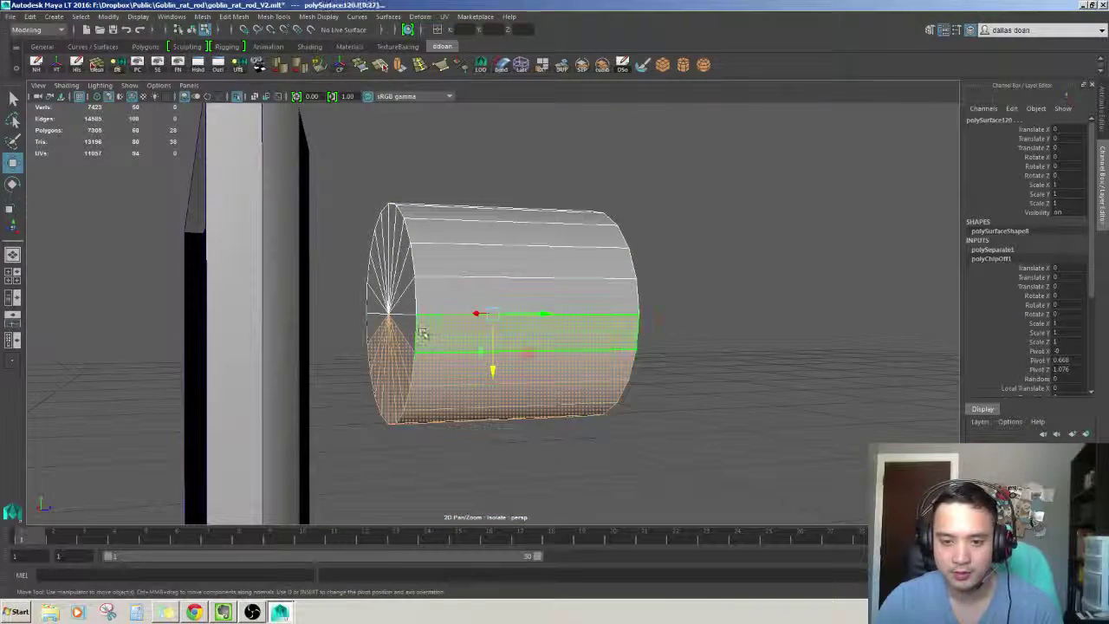
key(ctrl+z)
key(ctrl+z)
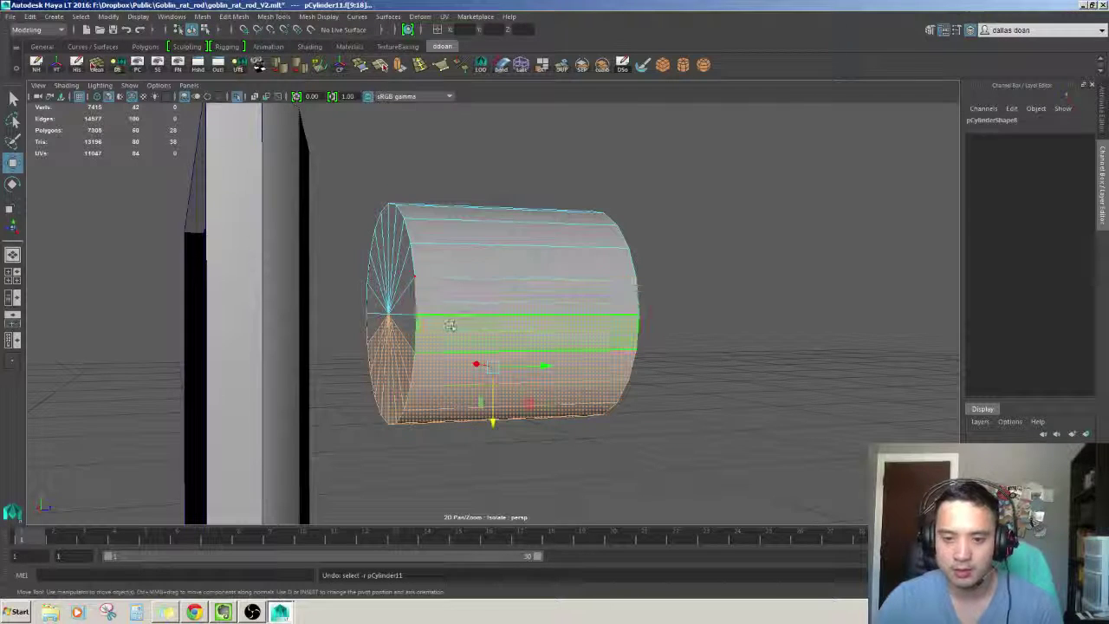
key(ctrl+z)
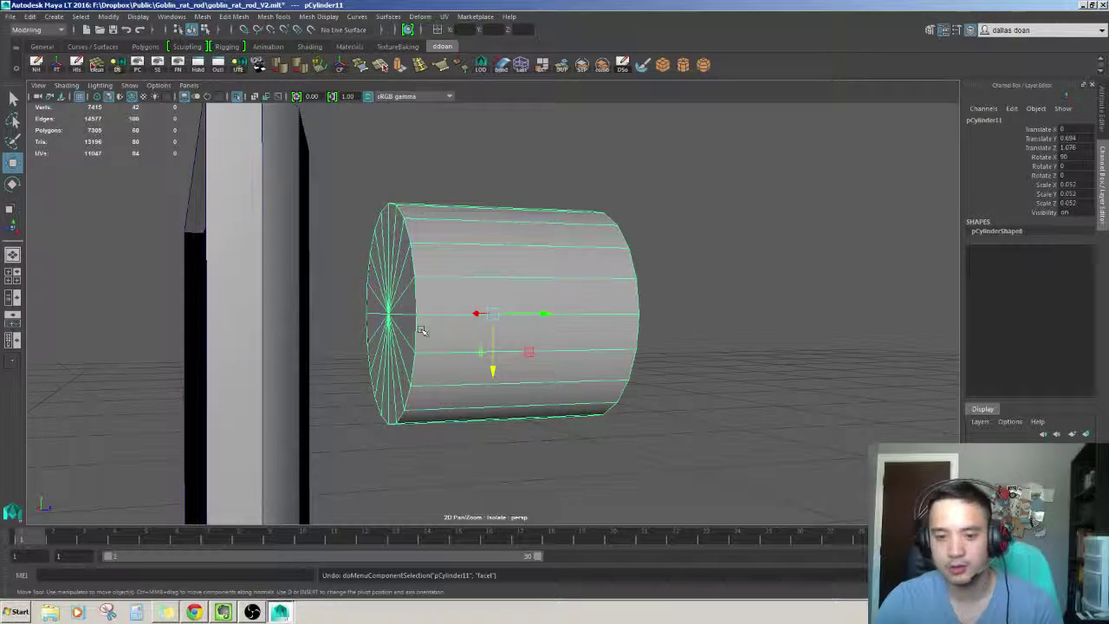
Reselect the cylinder's lower-half faces in wireframe and extract them again
key(F11)
key(4)
mouse_move(321, 343)
mouse_down()
mouse_move(735, 433)
mouse_move(549, 313)
mouse_up()
key(5)
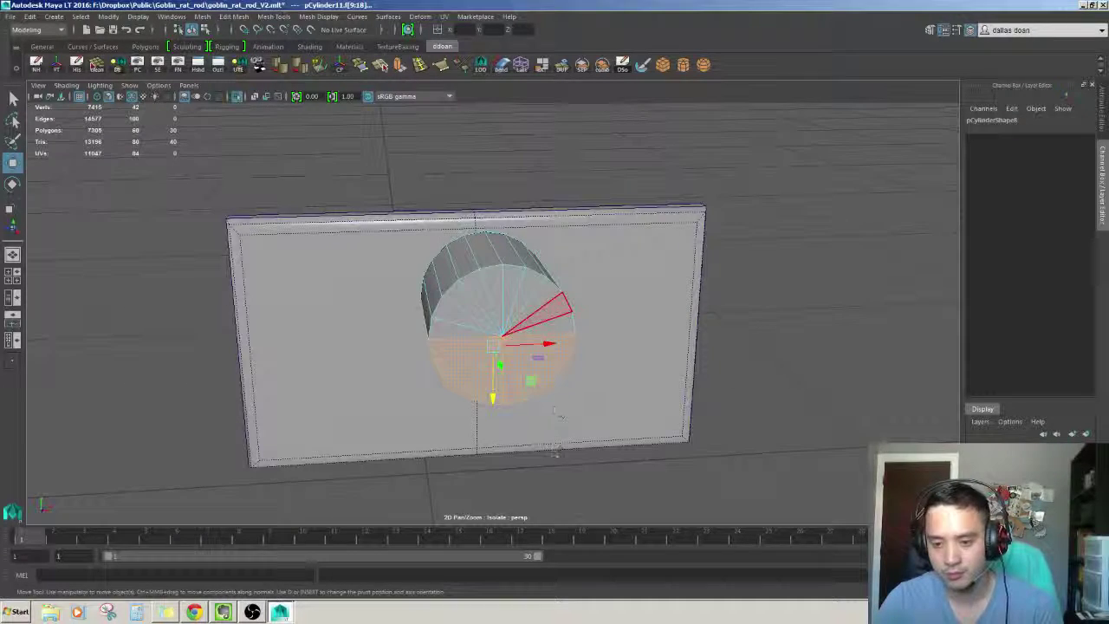
shift+right_drag(551, 466, 551, 520)
alt+drag(551, 520, 485, 468)
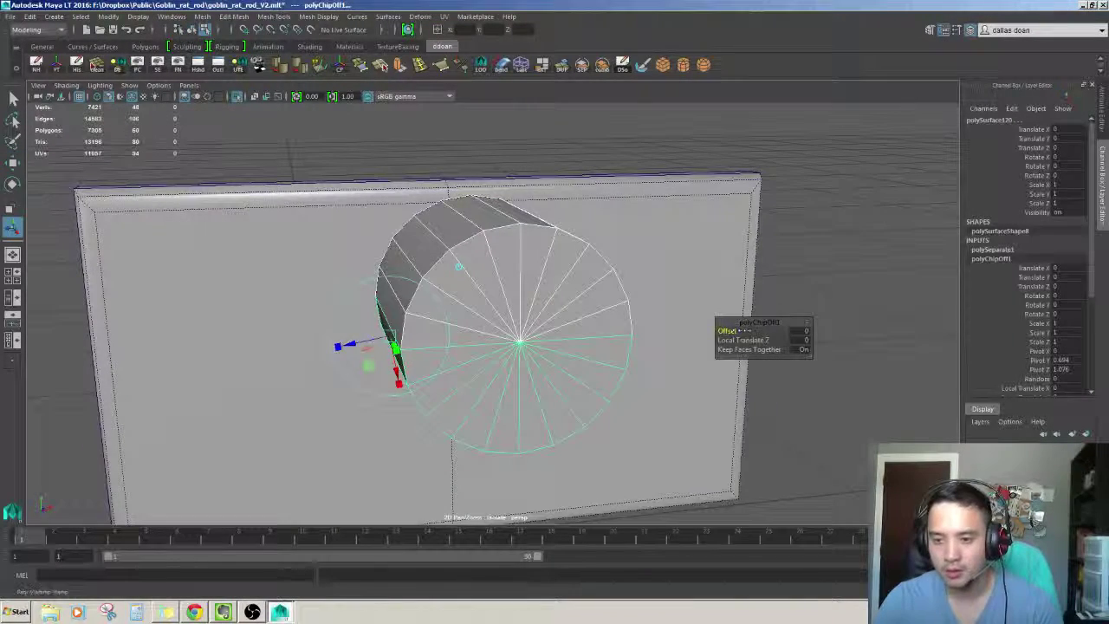
alt+drag(458, 266, 487, 340)
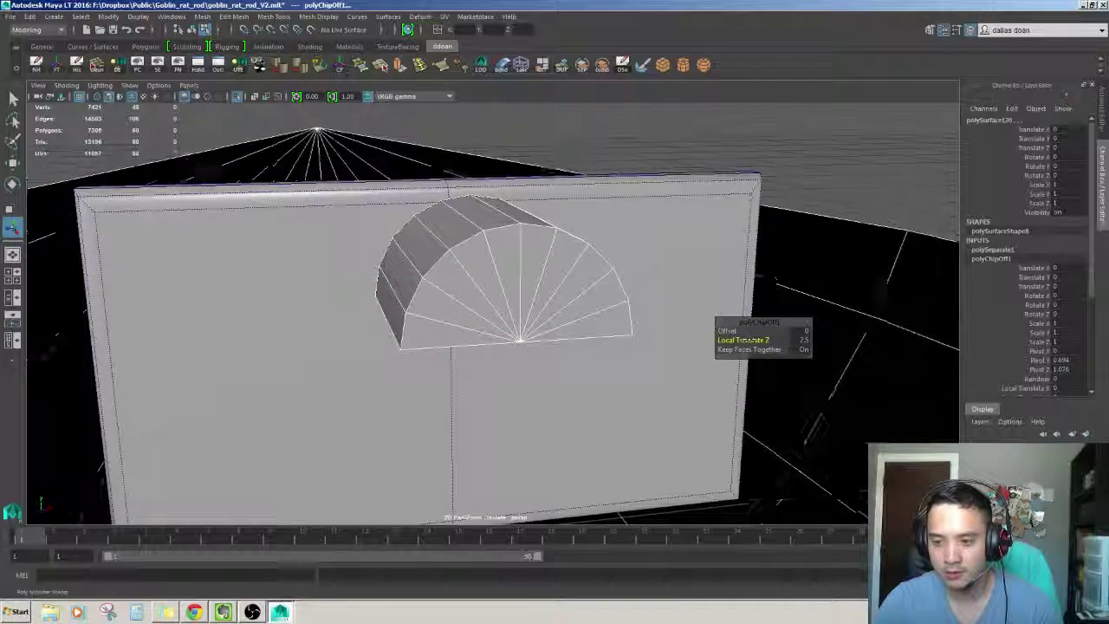
Test-move the extracted half-cylinder, then undo the move and the extraction
key(w)
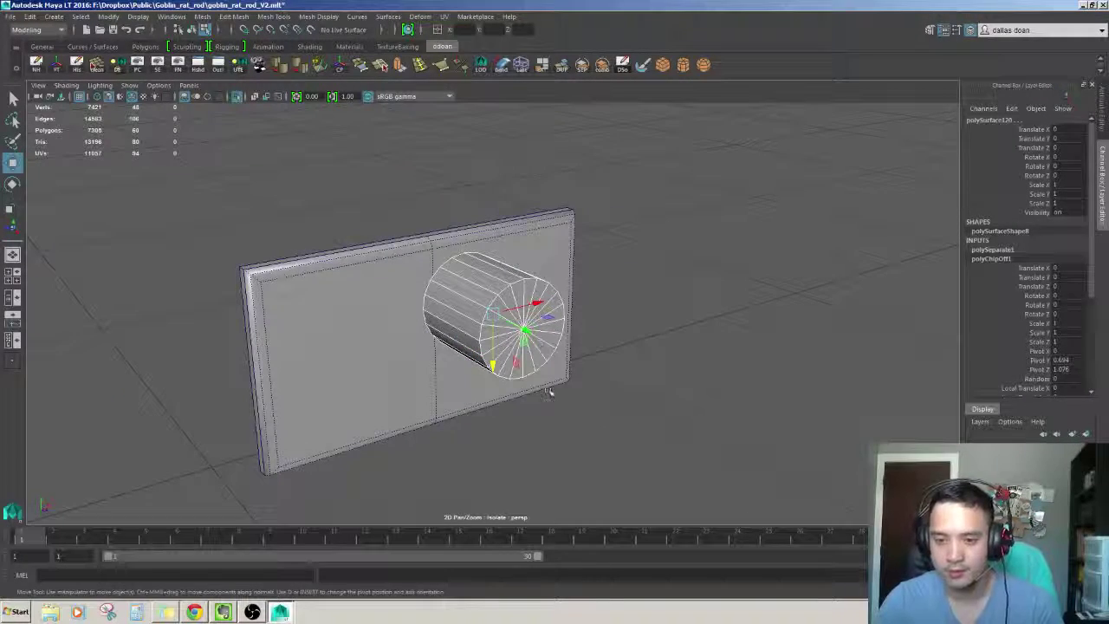
click(555, 378)
mouse_move(491, 366)
mouse_down()
mouse_move(492, 454)
mouse_move(518, 360)
mouse_up()
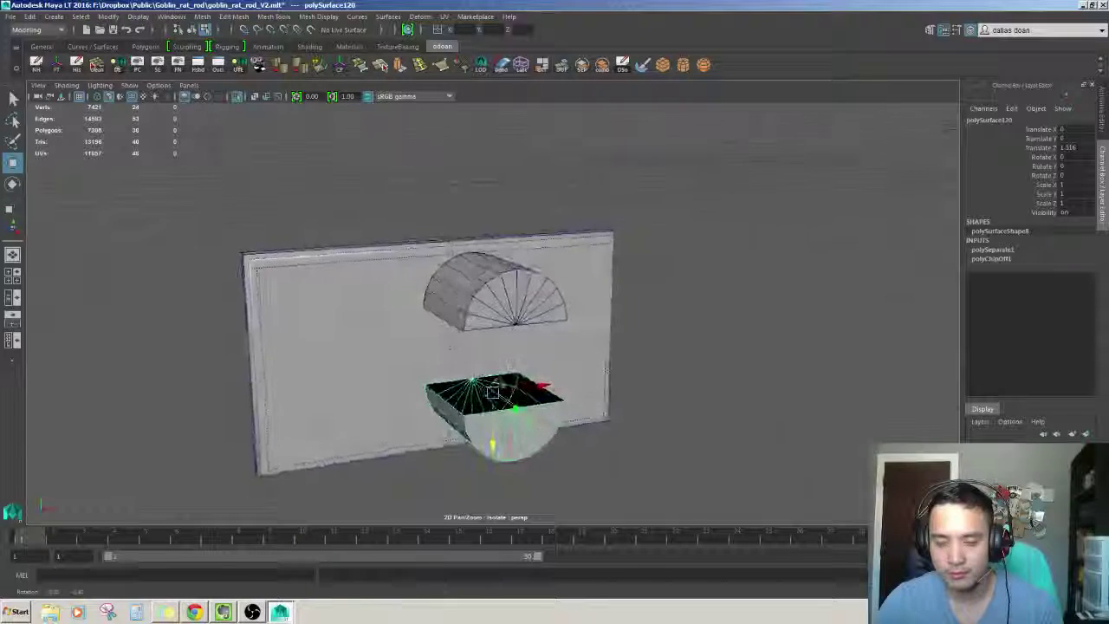
scroll(521, 359, up, 3)
key(ctrl+z)
key(ctrl+z)
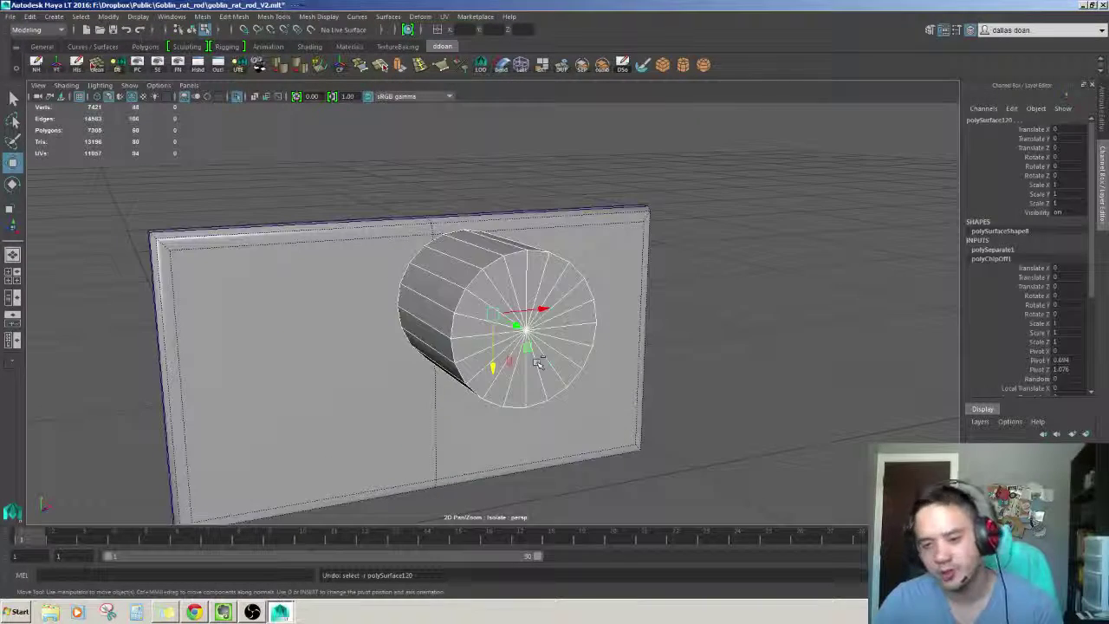
key(ctrl+z)
key(ctrl+z)
key(ctrl+z)
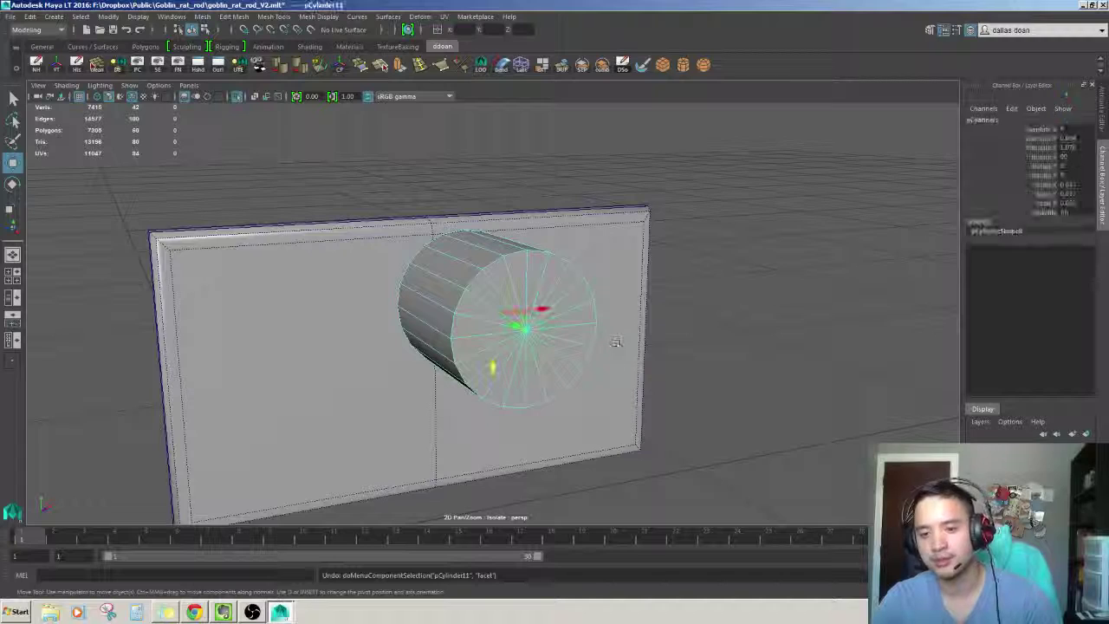
Undo further, shrink the cylinder to about 0.023 and slide it right along X
key(ctrl+z)
key(ctrl+z)
key(ctrl+z)
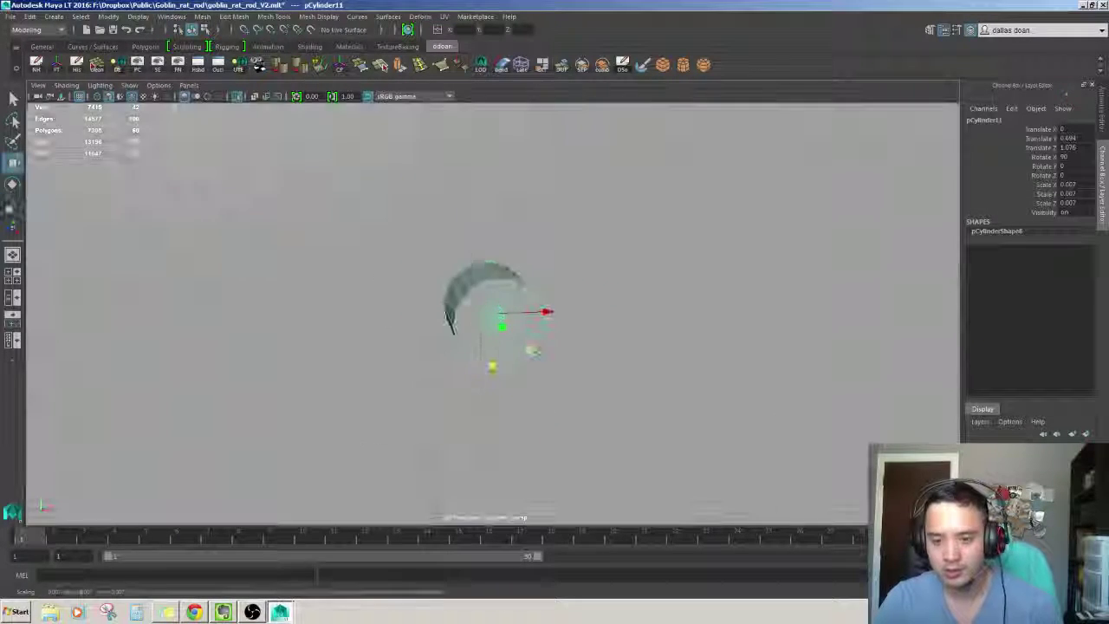
key(ctrl+z)
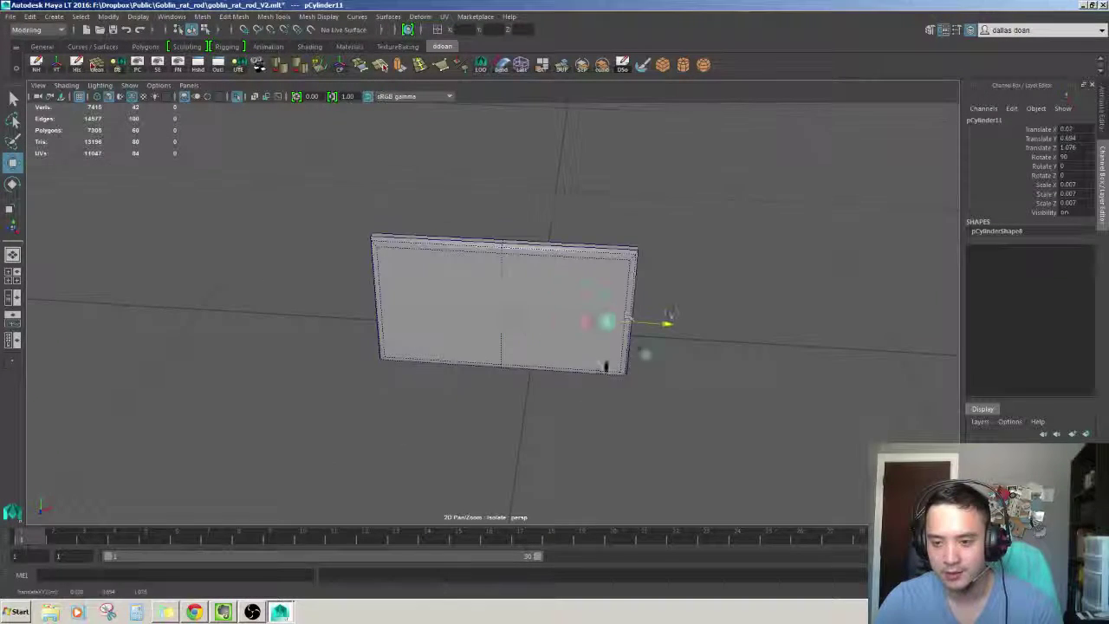
key(ctrl+z)
key(r)
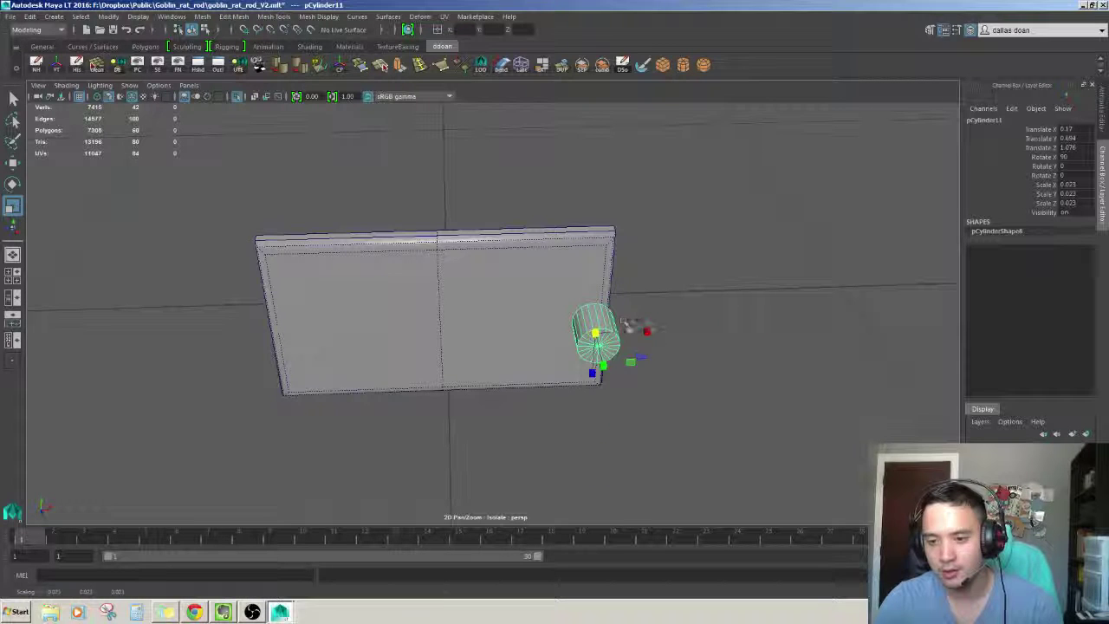
key(w)
drag(625, 329, 586, 360)
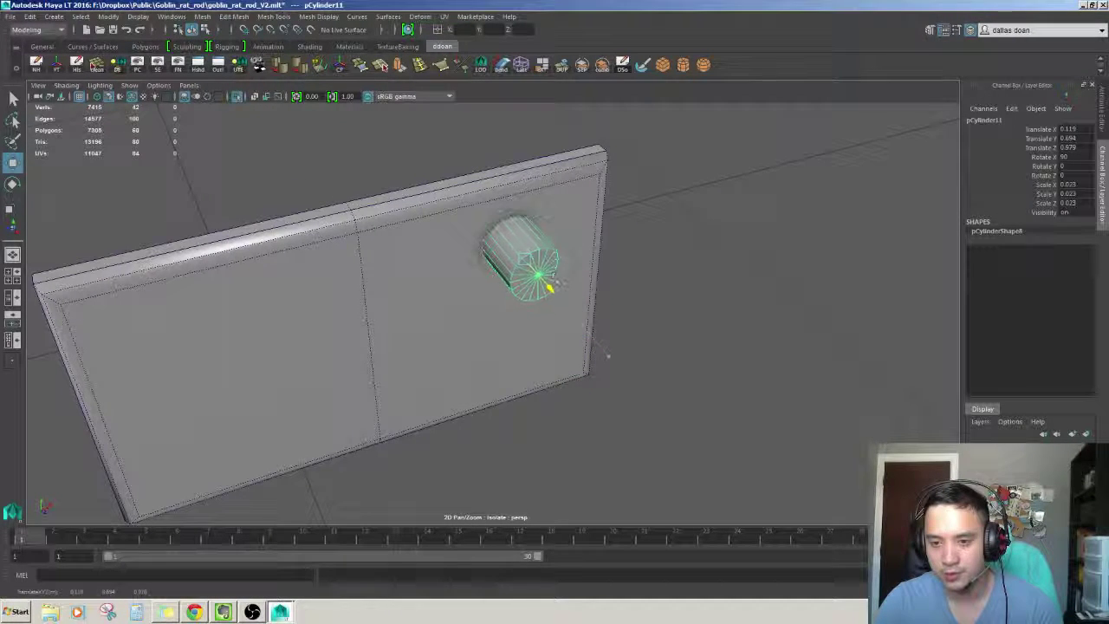
mouse_move(551, 270)
alt+mouse_down()
mouse_move(421, 309)
mouse_move(520, 309)
mouse_move(453, 384)
mouse_move(408, 386)
mouse_move(496, 315)
mouse_move(487, 347)
mouse_move(520, 329)
mouse_move(594, 321)
mouse_move(612, 212)
mouse_move(574, 317)
mouse_move(589, 349)
mouse_move(615, 352)
mouse_move(453, 313)
mouse_move(262, 309)
mouse_move(213, 321)
mouse_move(520, 316)
mouse_move(481, 305)
alt+mouse_up()
Extract the front half of the cylinder's faces and select the extracted half-cylinder
click(520, 258)
click(654, 267)
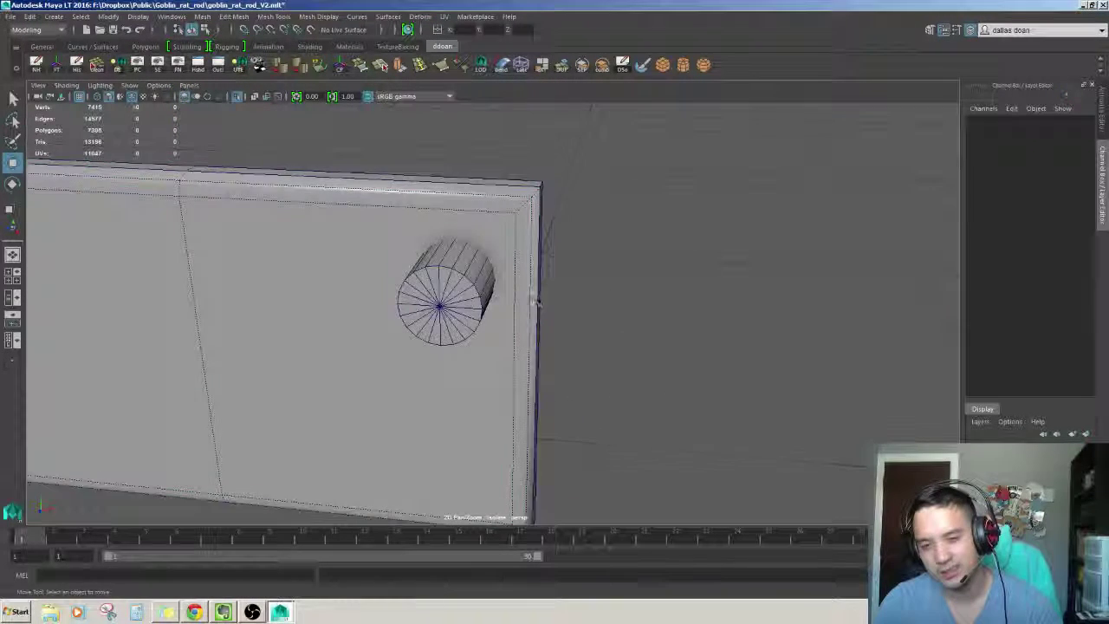
click(485, 295)
mouse_move(461, 271)
alt+mouse_down()
mouse_move(473, 309)
mouse_move(465, 285)
mouse_move(421, 245)
alt+mouse_up()
click(281, 324)
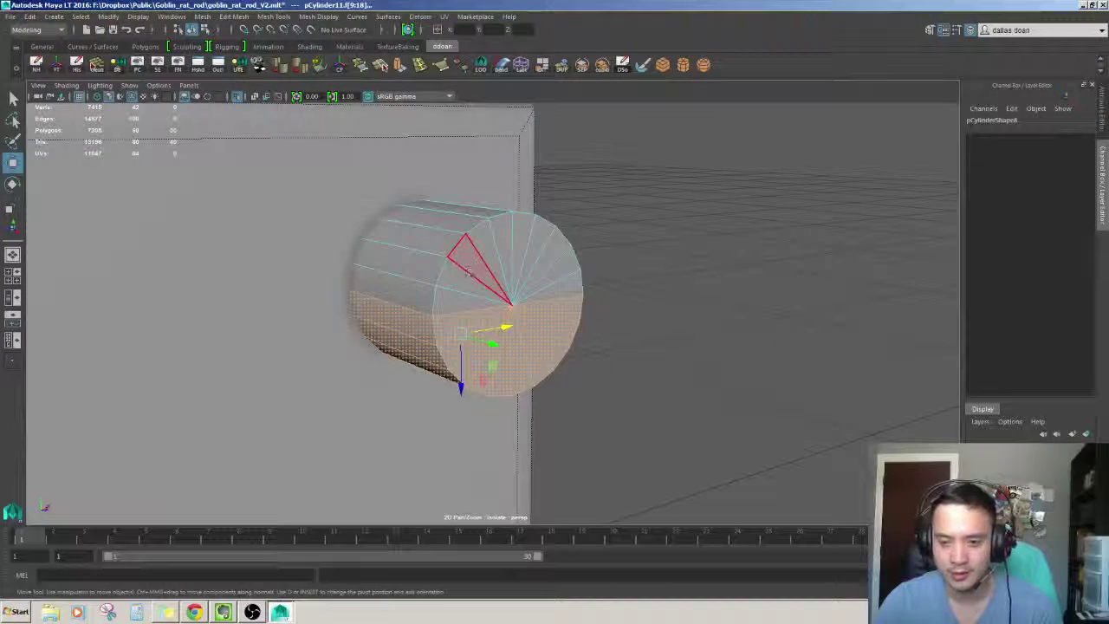
shift+right_drag(479, 428, 434, 433)
alt+drag(520, 373, 532, 346)
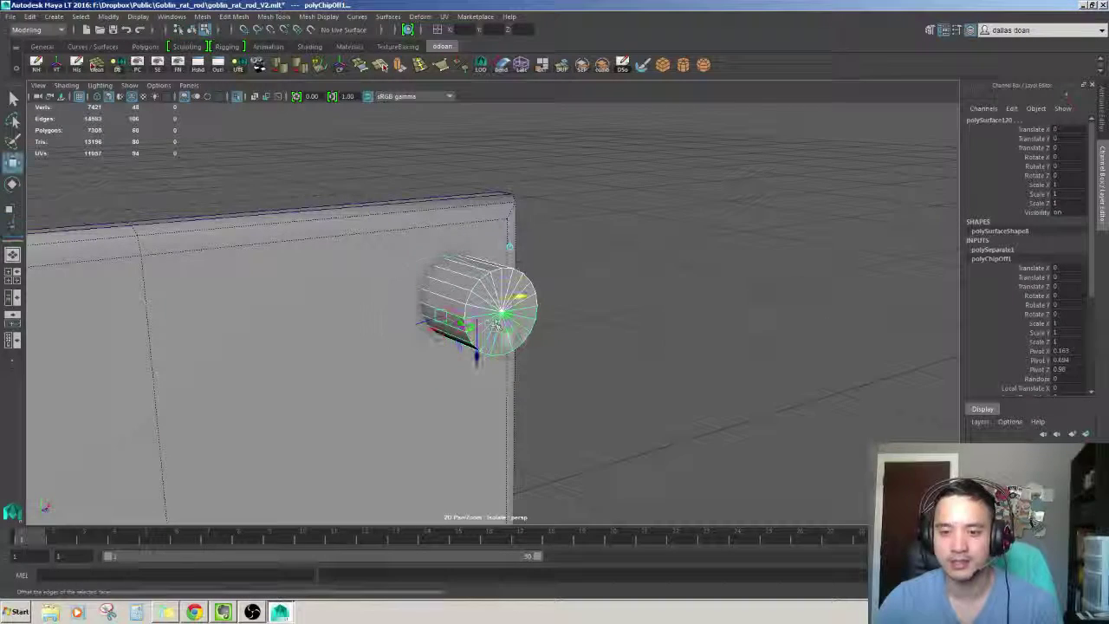
click(582, 318)
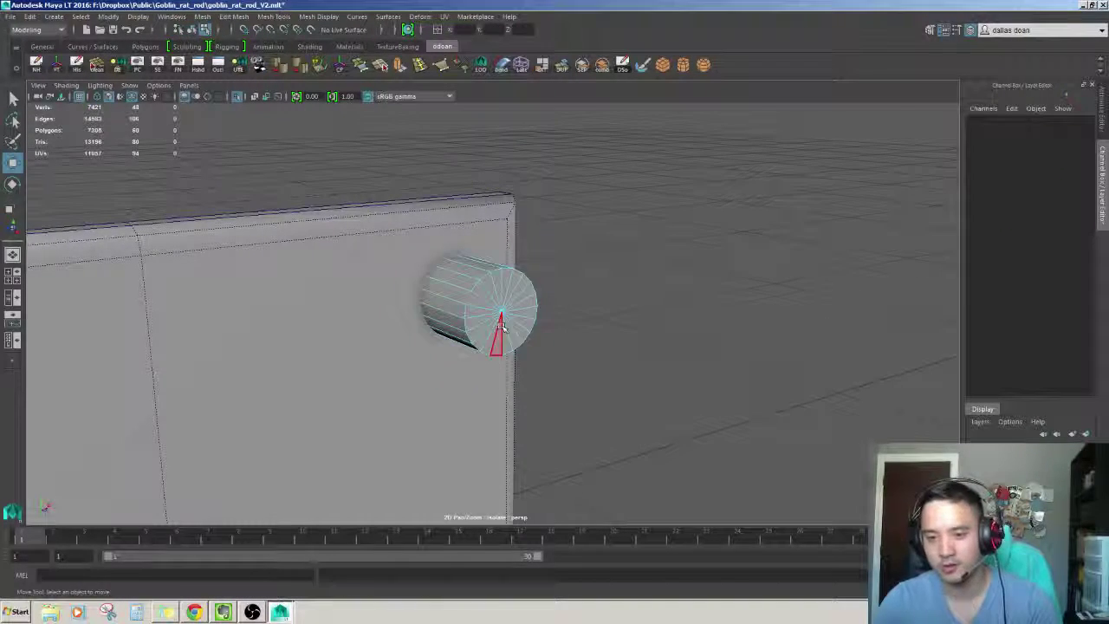
click(545, 325)
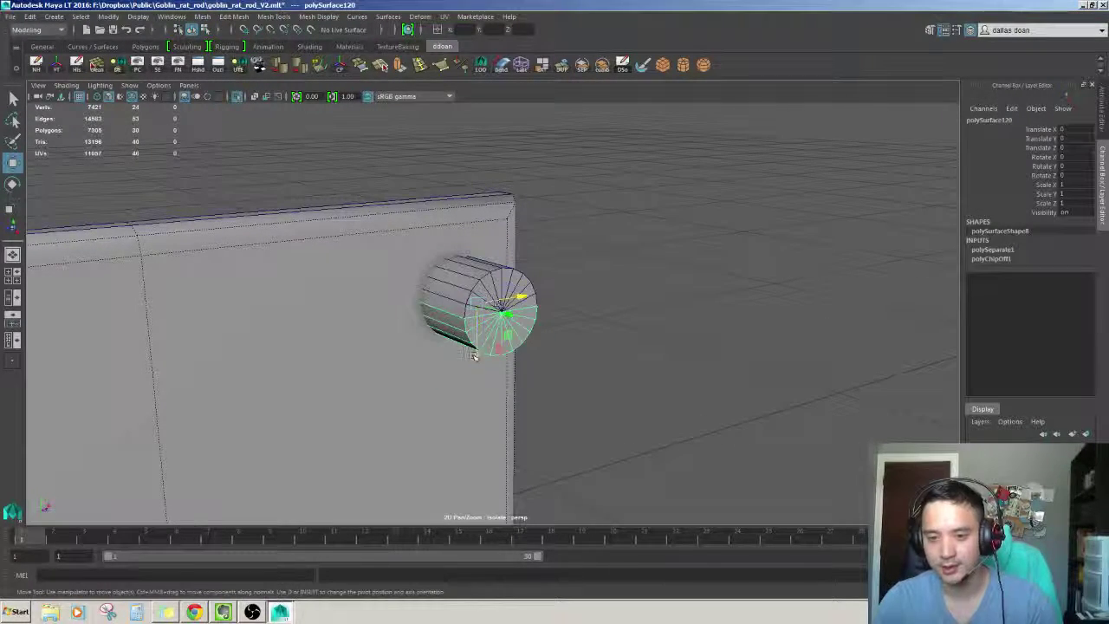
Move one half-cylinder down to the plate's bottom and combine both halves into one mesh
mouse_move(473, 355)
mouse_down()
mouse_move(490, 381)
mouse_move(479, 397)
mouse_up()
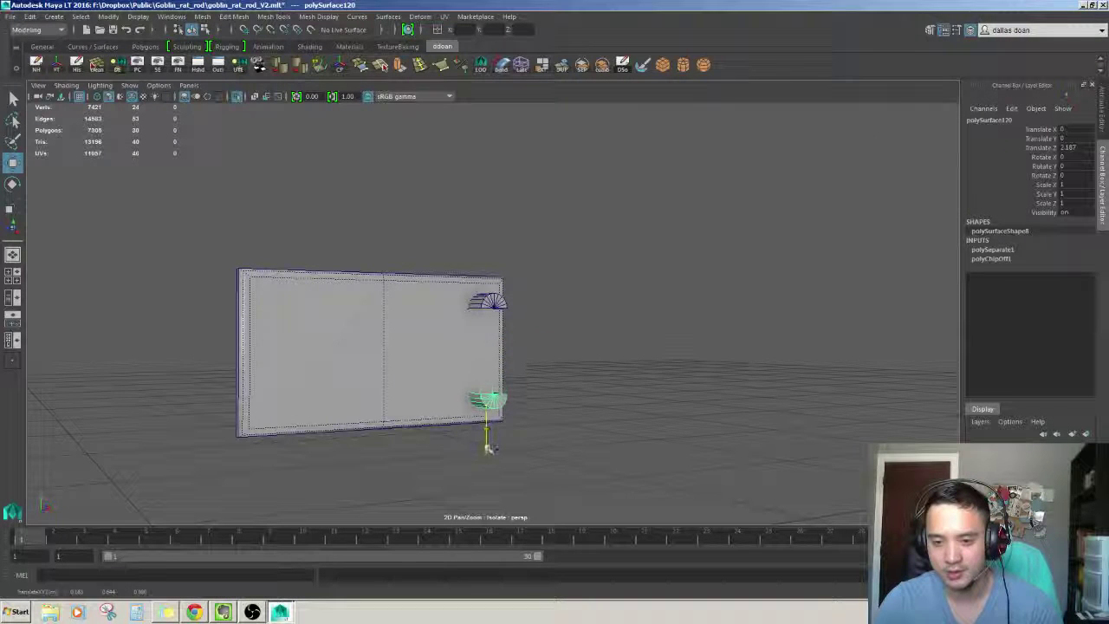
key(z)
key(z)
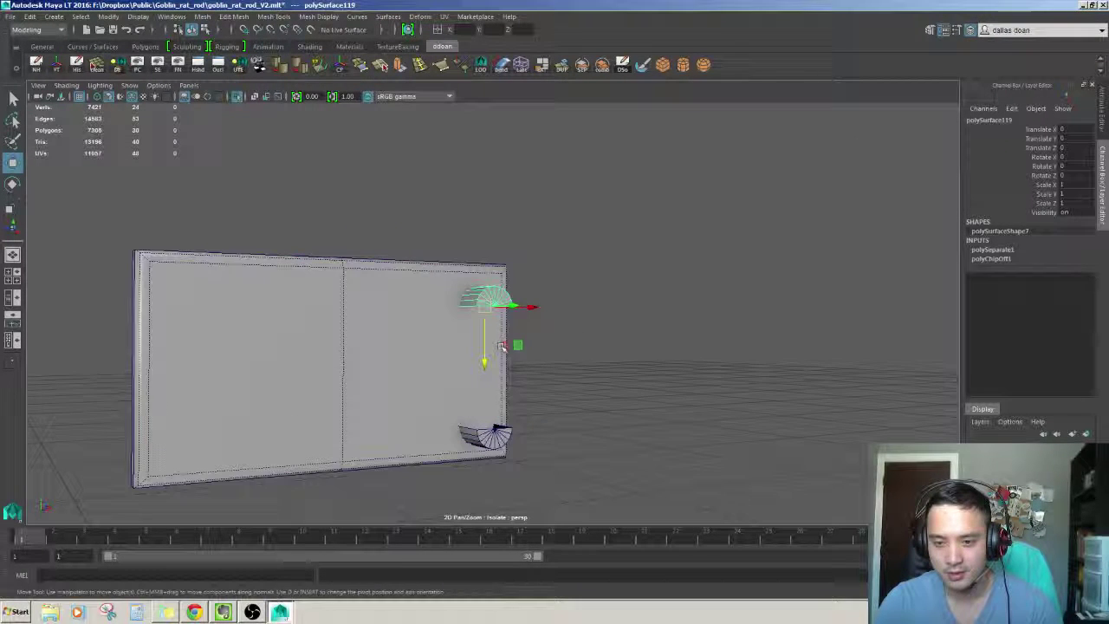
key(z)
key(z)
click(502, 308)
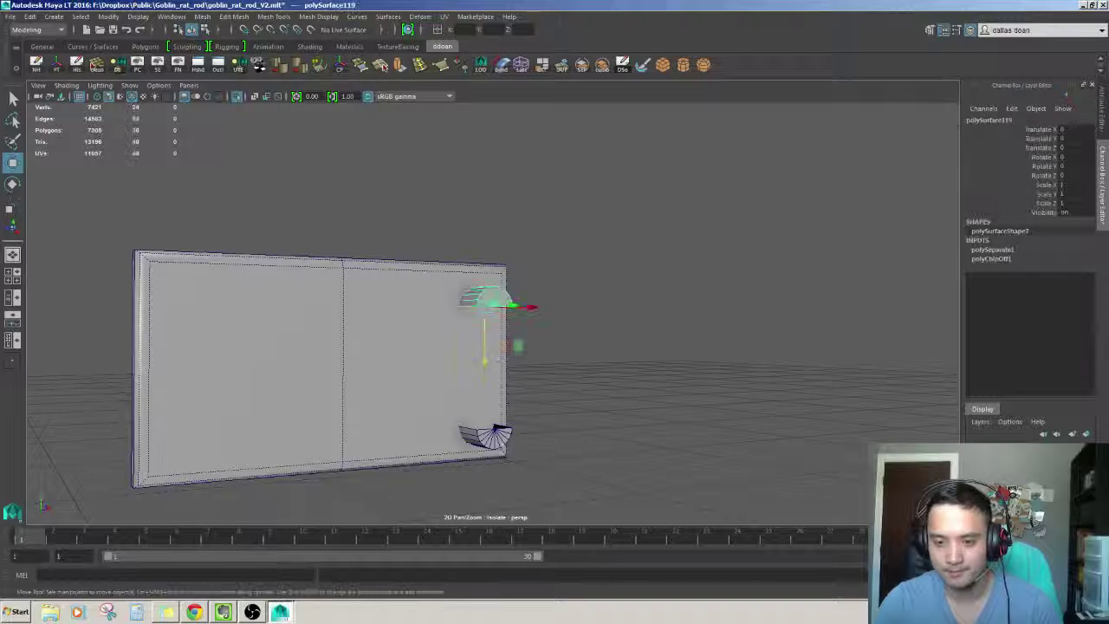
click(600, 66)
key(f)
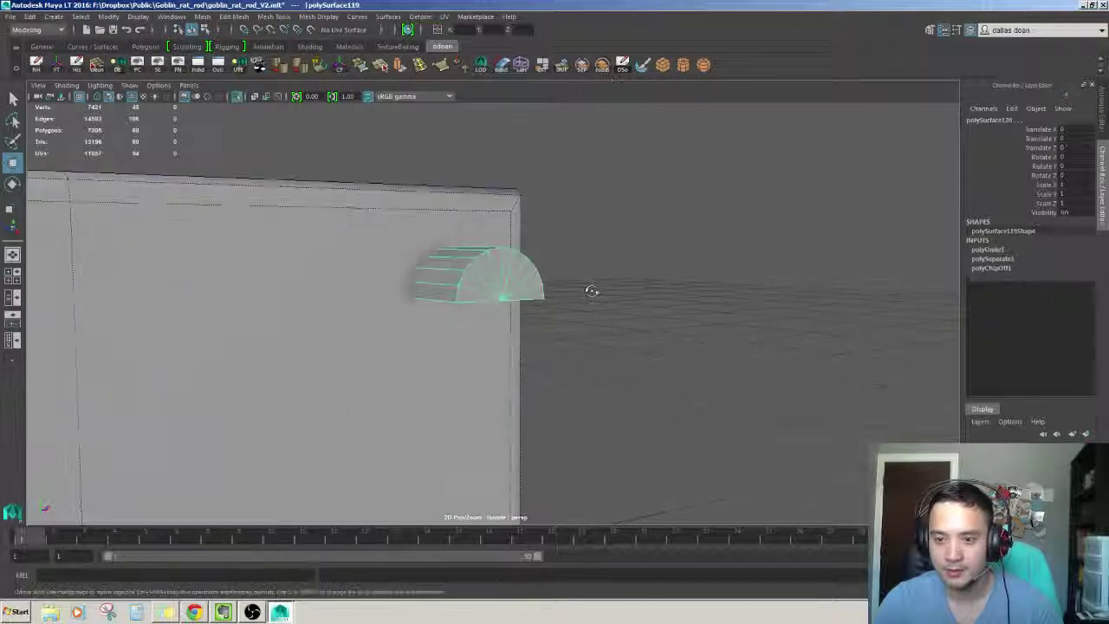
key(z)
key(z)
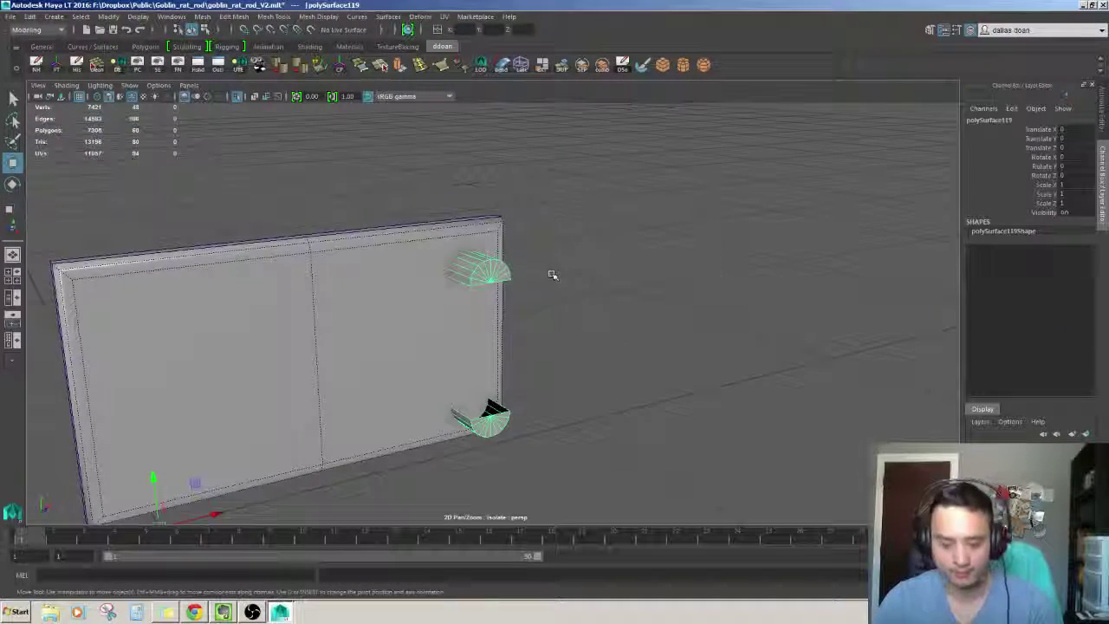
key(z)
key(z)
key(z)
key(z)
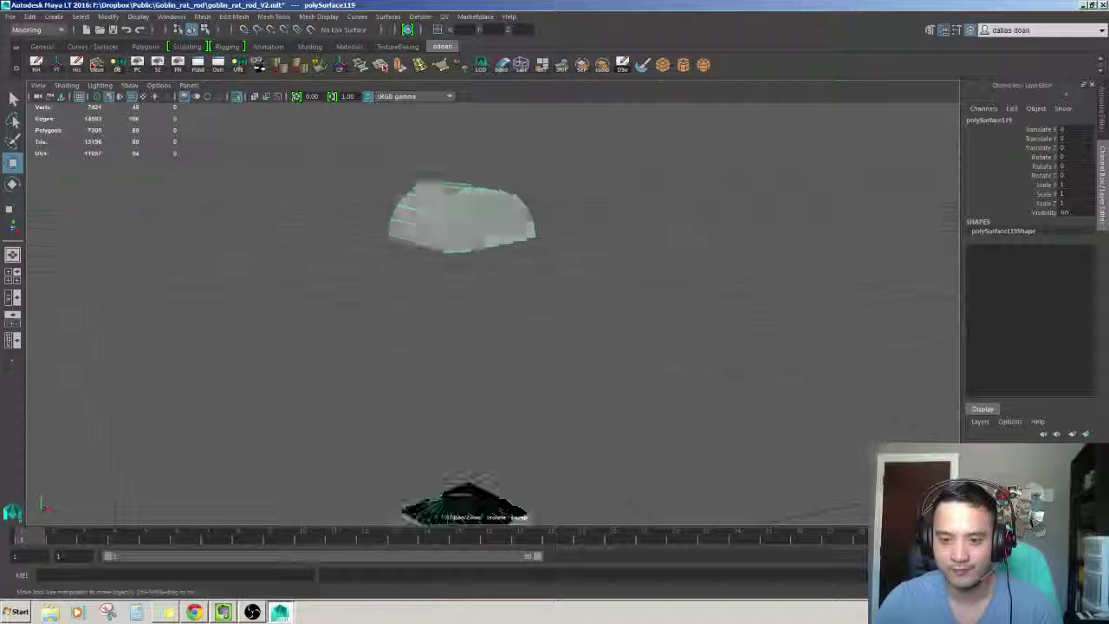
Bridge the flat edges of the upper and lower caps (polyBridgeEdge1)
alt+drag(547, 210, 594, 213)
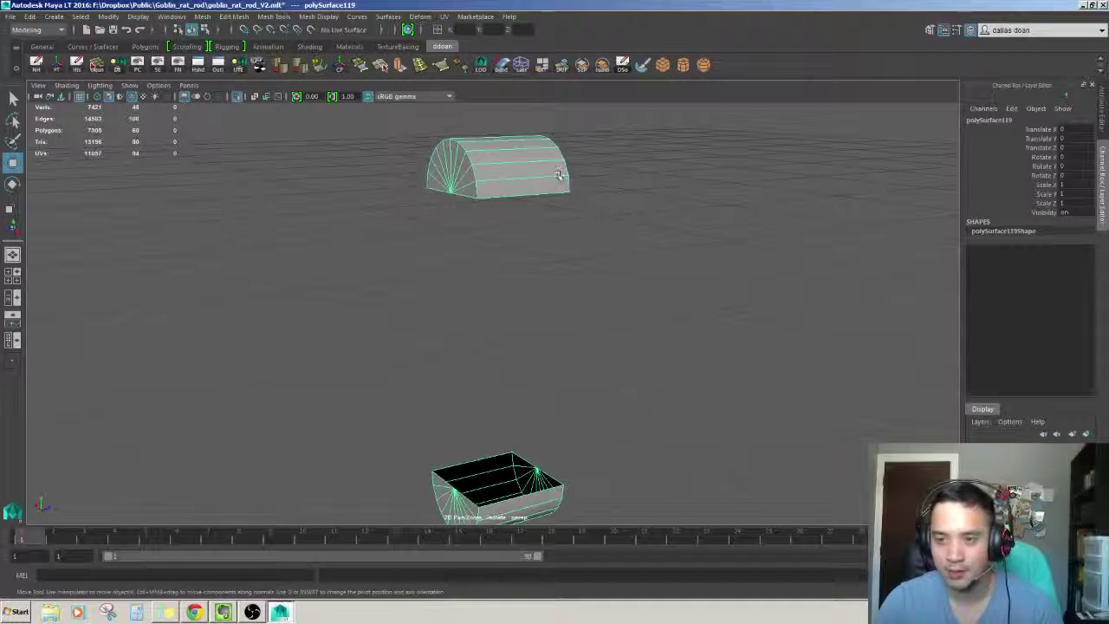
click(554, 227)
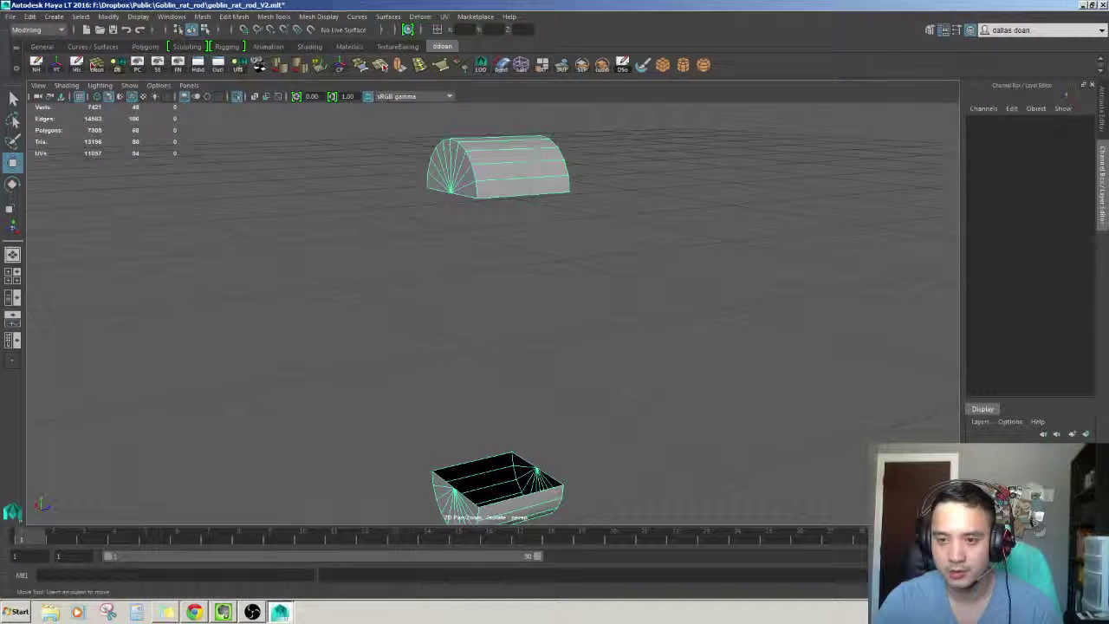
click(530, 198)
alt+drag(530, 286, 528, 472)
click(527, 474)
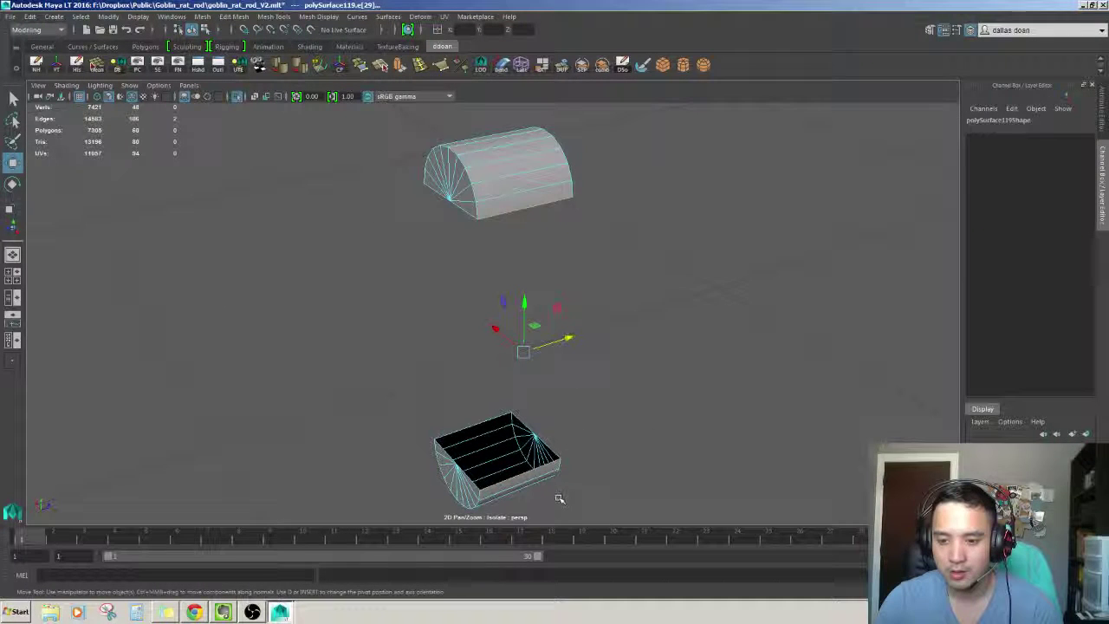
shift+right_drag(562, 492, 627, 363)
Check the bridged caps as a whole object with smoothed preview
alt+drag(615, 367, 607, 370)
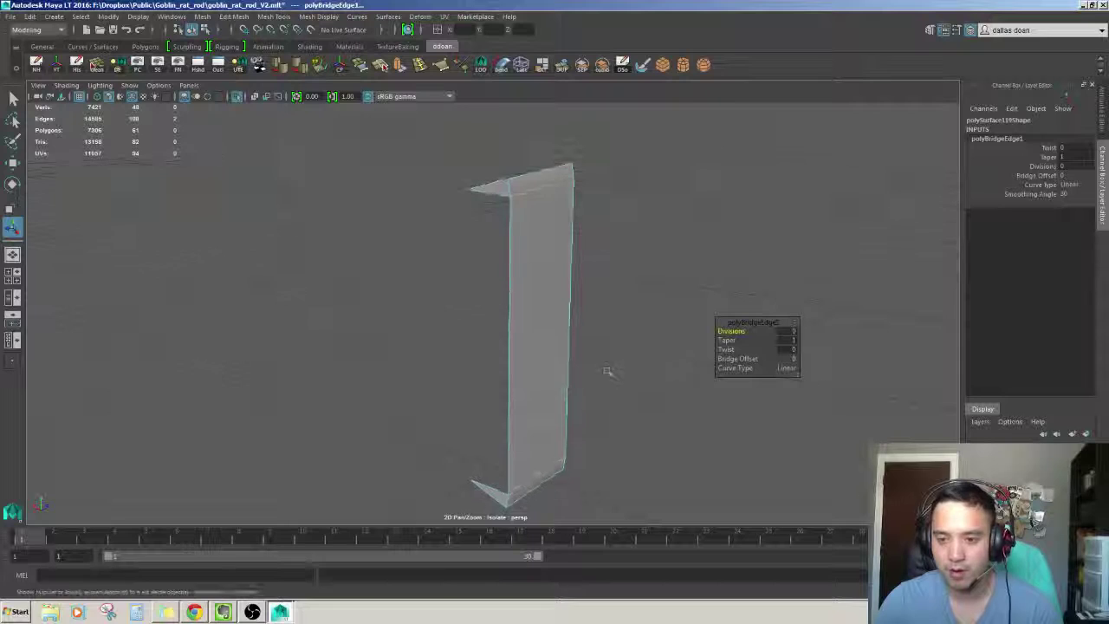
key(w)
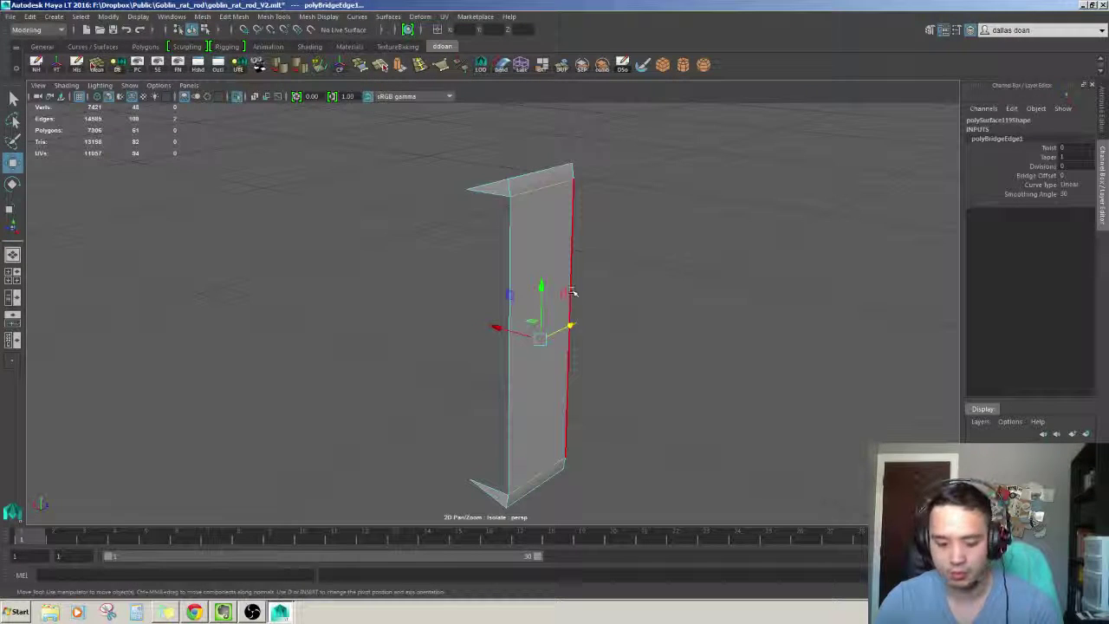
key(F8)
key(3)
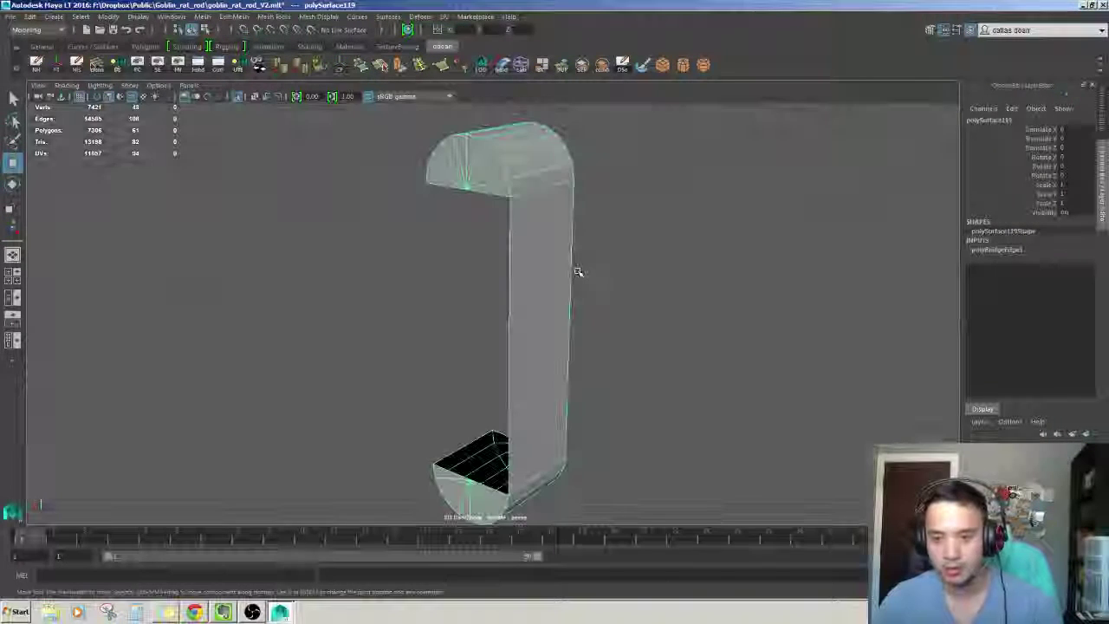
scroll(565, 341, up, 5)
scroll(566, 341, down, 5)
scroll(565, 340, down, 2)
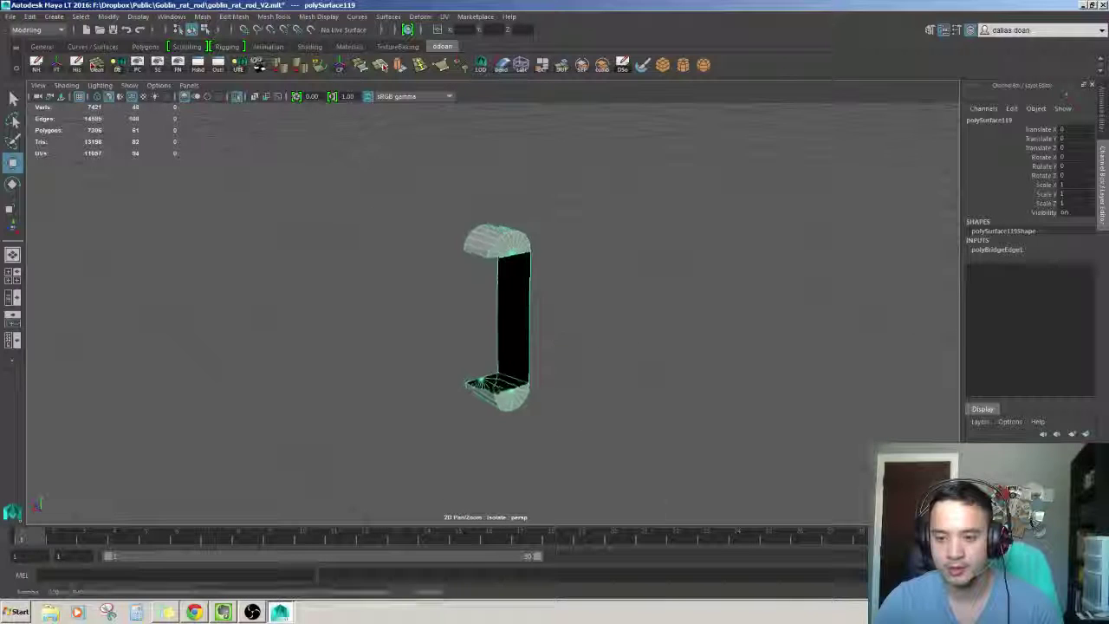
scroll(566, 340, up, 8)
scroll(565, 340, down, 5)
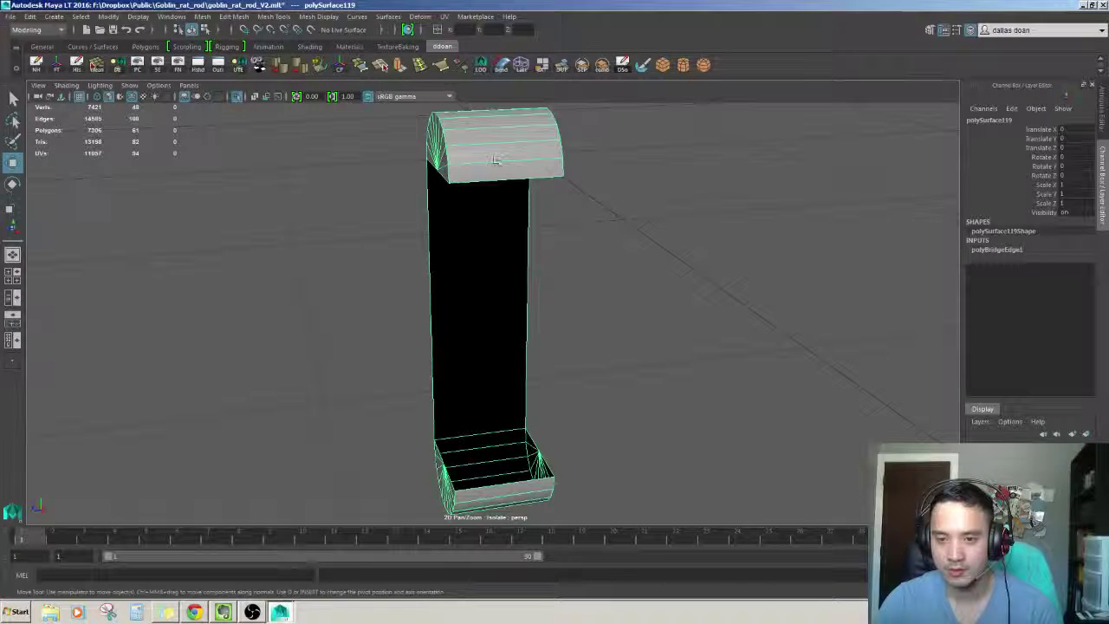
Bridge the lower cap's front edge to its opposite edge (polyBridgeEdge2)
key(F10)
alt+drag(499, 159, 466, 398)
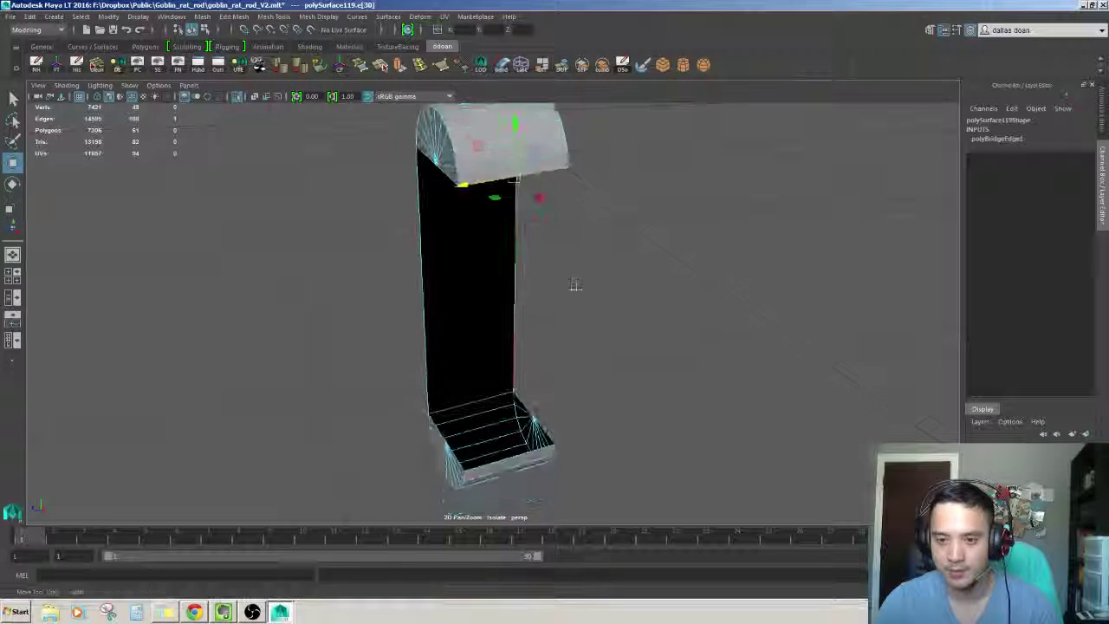
shift+click(521, 400)
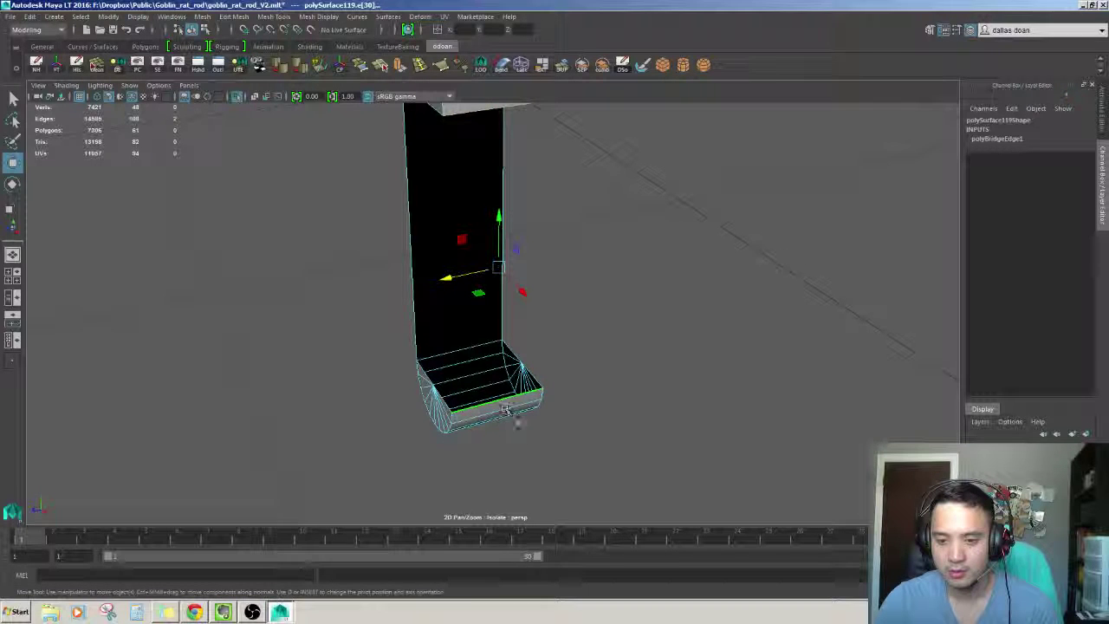
shift+right_drag(520, 416, 485, 364)
mouse_move(485, 364)
alt+mouse_down()
mouse_move(490, 199)
mouse_move(485, 511)
alt+mouse_up()
Bridge the last open side to close the pill-shaped capsule (polyBridgeEdge3)
key(F8)
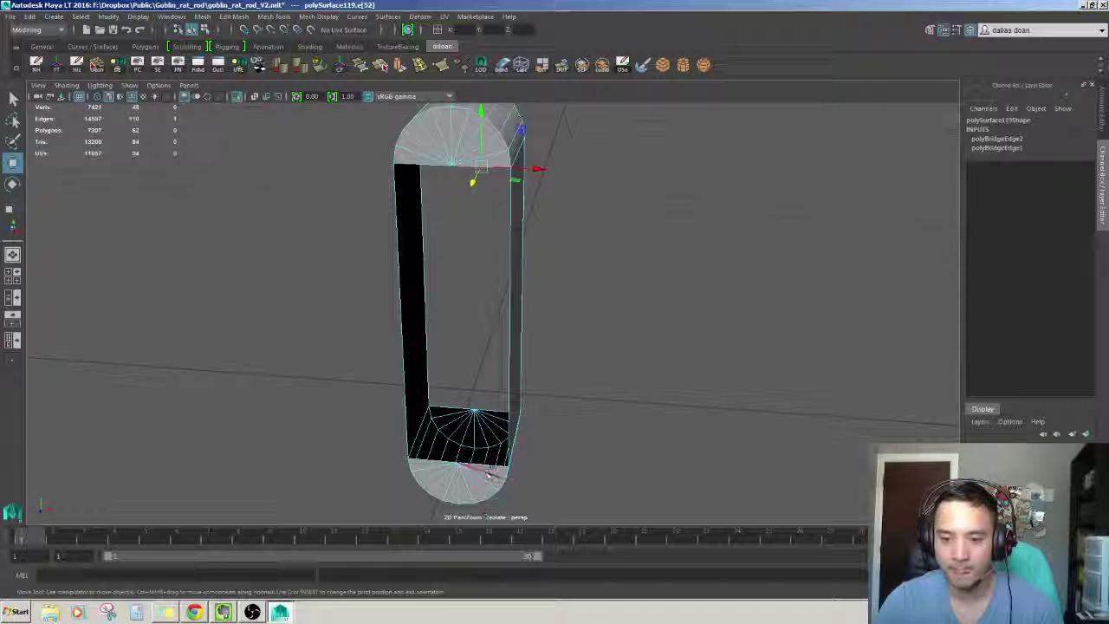
click(490, 467)
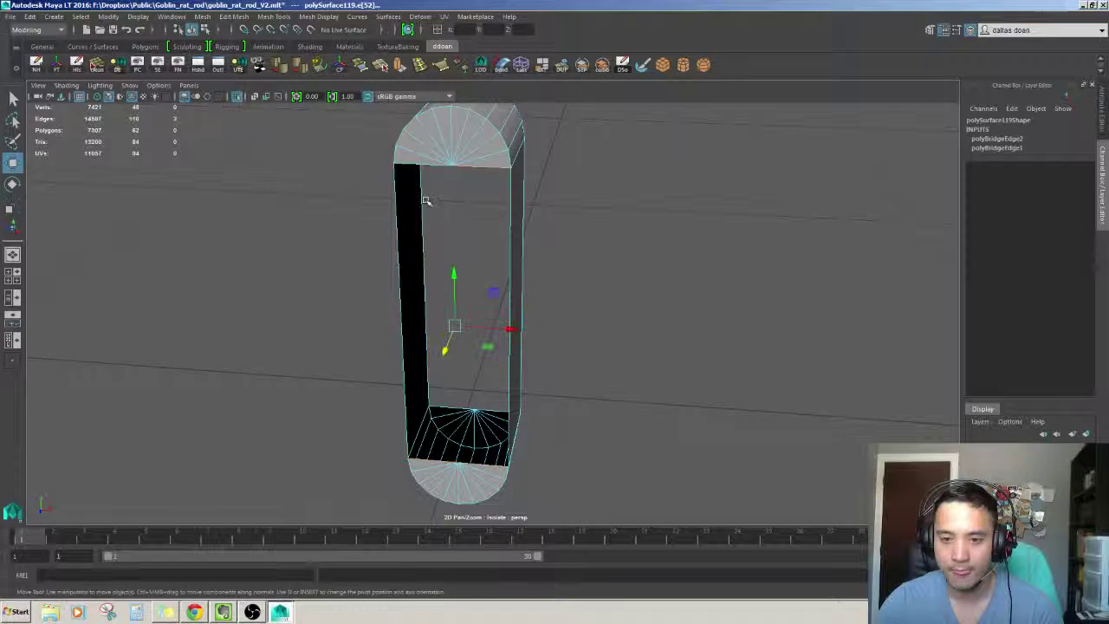
shift+right_drag(516, 173, 502, 208)
alt+drag(511, 199, 502, 171)
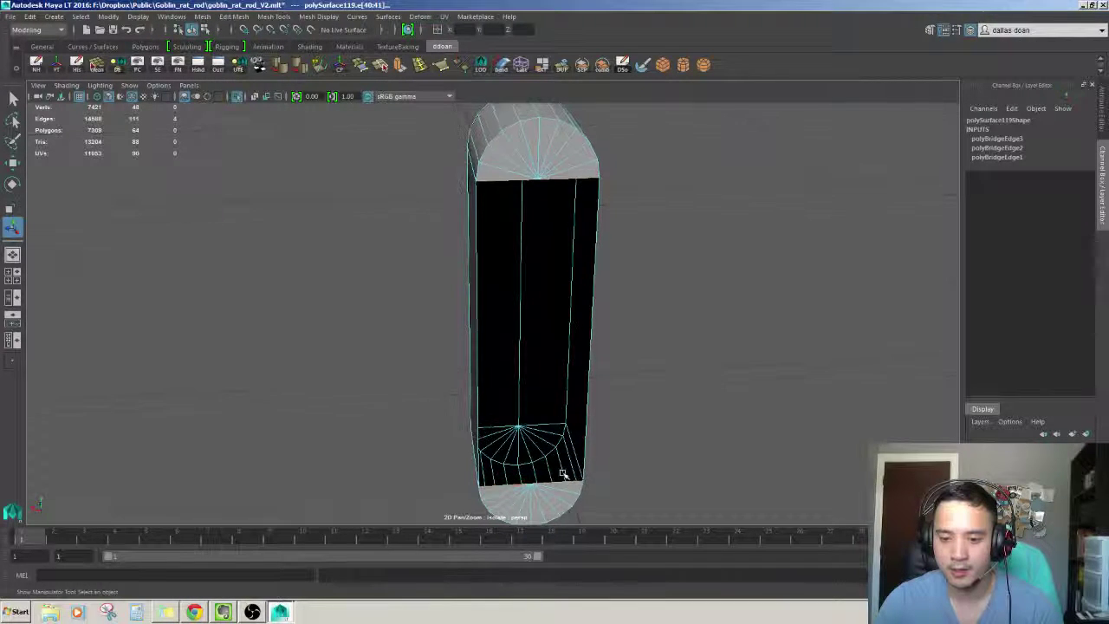
shift+right_drag(503, 488, 554, 451)
alt+drag(604, 425, 624, 407)
Exit isolation and isolate just the vent panel with its capsule
key(F8)
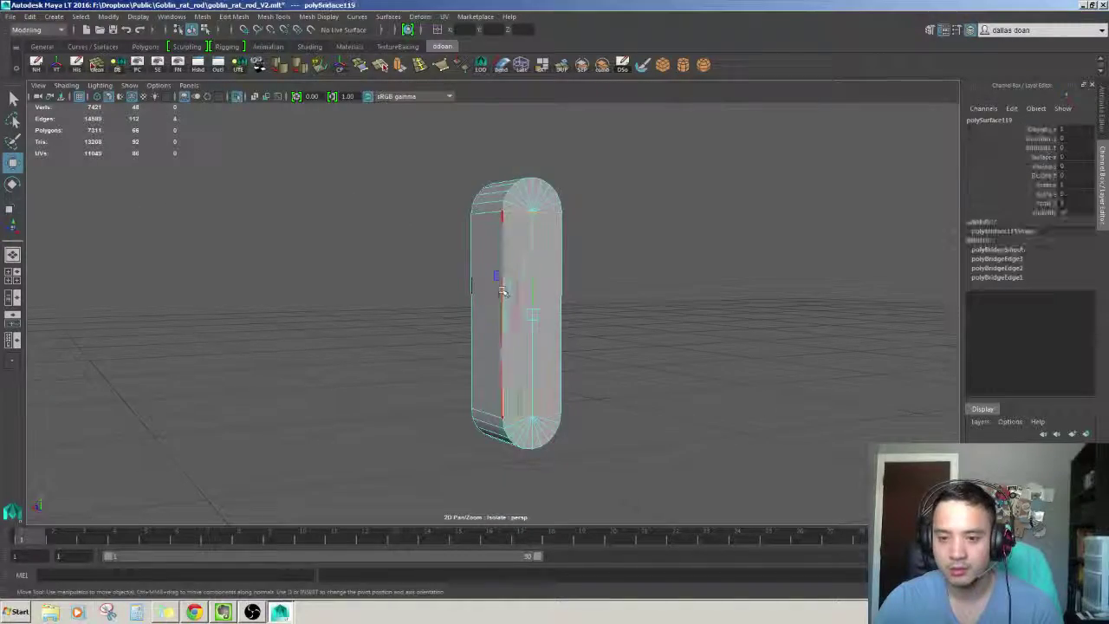
key(ctrl+1)
scroll(559, 333, down, 3)
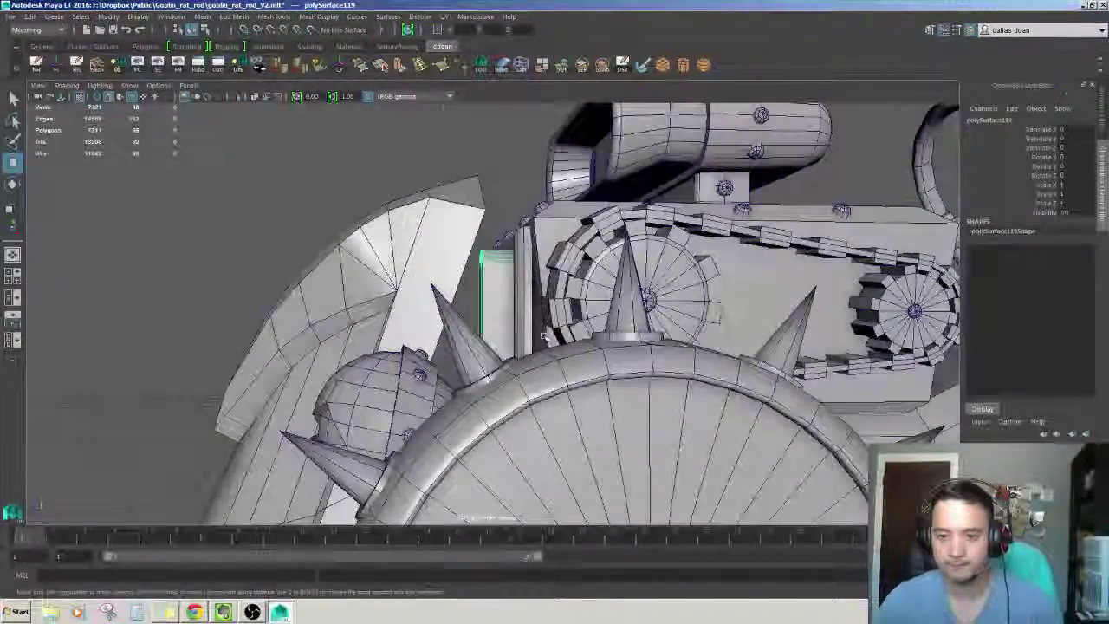
click(498, 295)
key(ctrl+1)
alt+drag(600, 333, 580, 320)
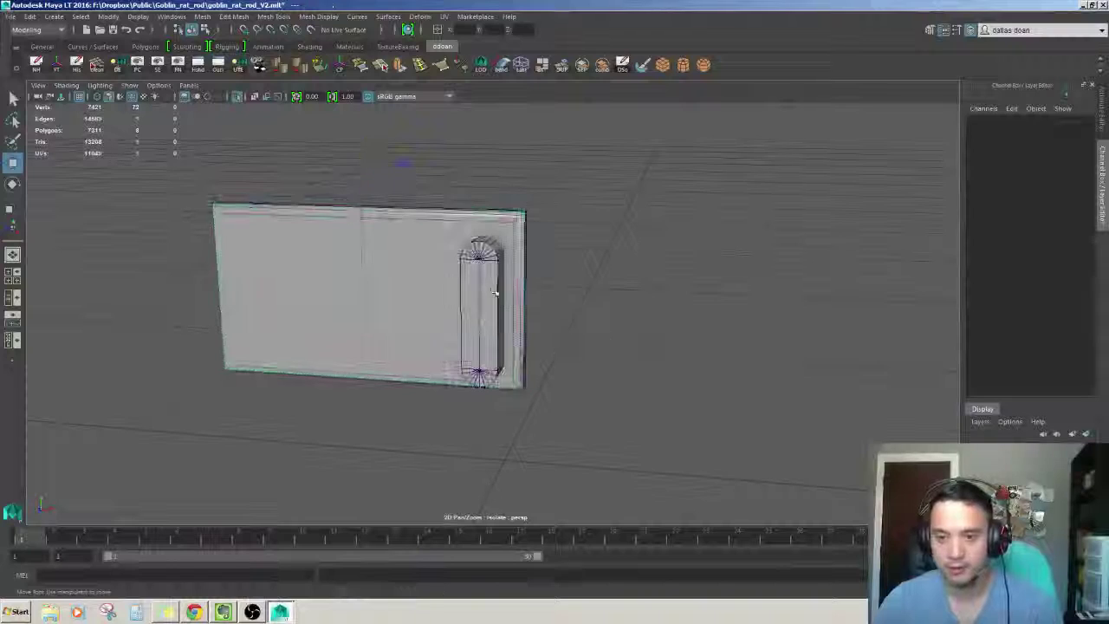
shift+right_drag(580, 321, 589, 319)
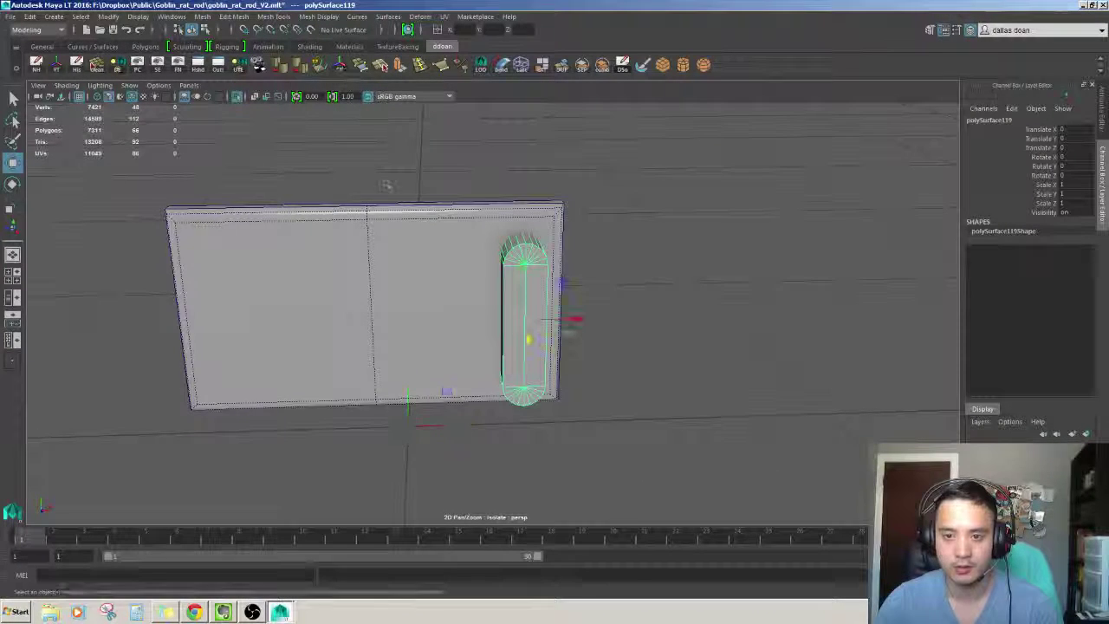
Duplicate the capsule vent with Ctrl+D to form a row of capsules on the plate
alt+drag(387, 185, 589, 326)
key(w)
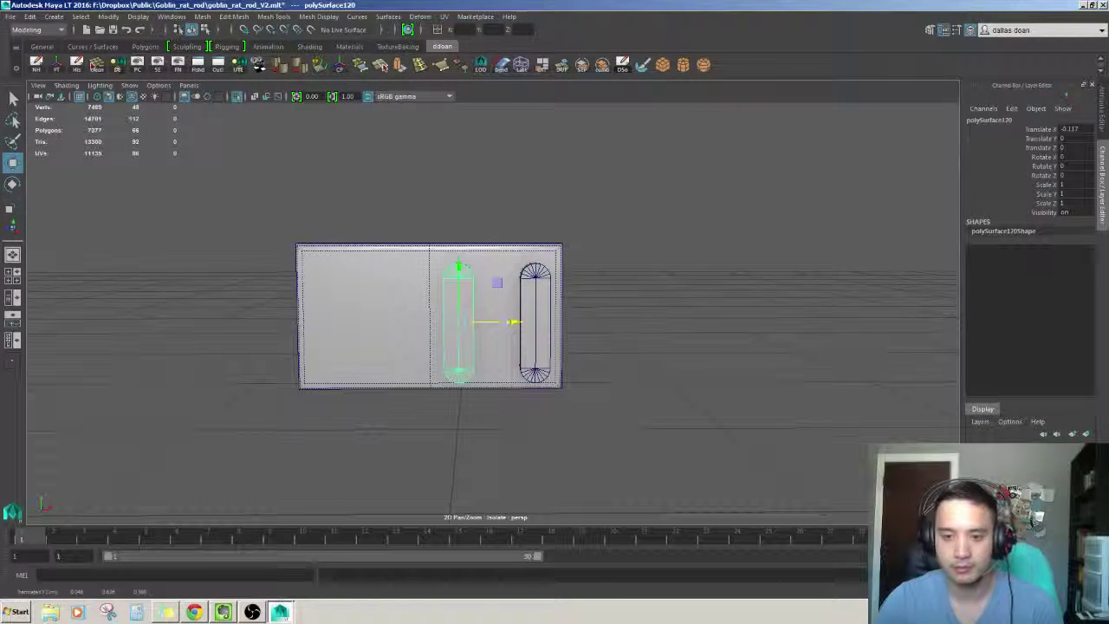
key(ctrl+d)
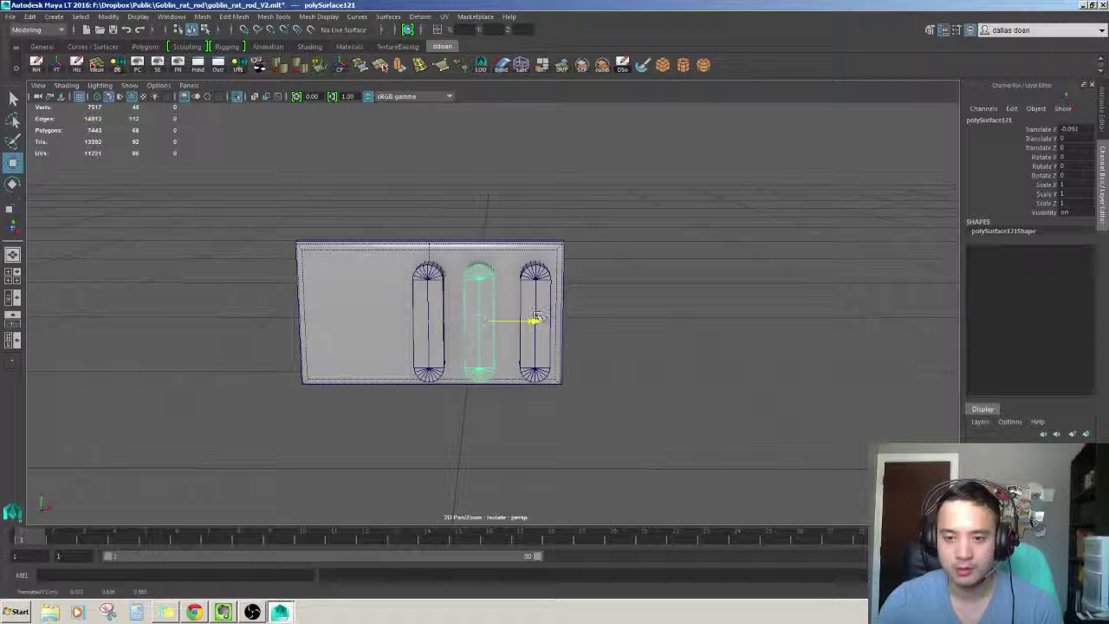
alt+drag(539, 317, 534, 309)
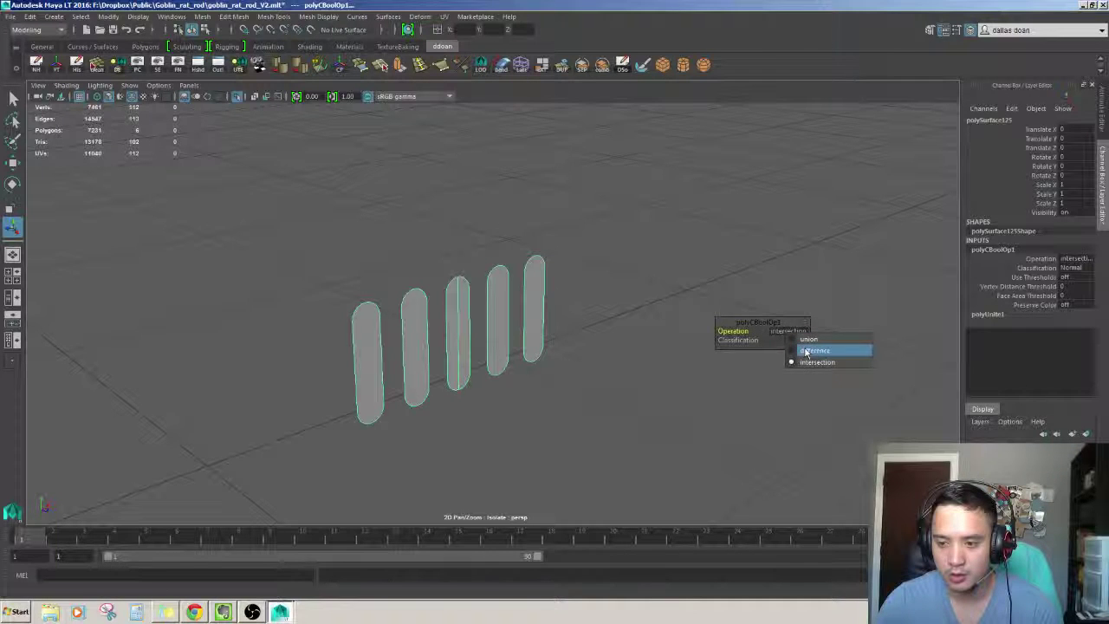
Try the boolean as difference and union, then undo the boolean
click(806, 351)
click(818, 343)
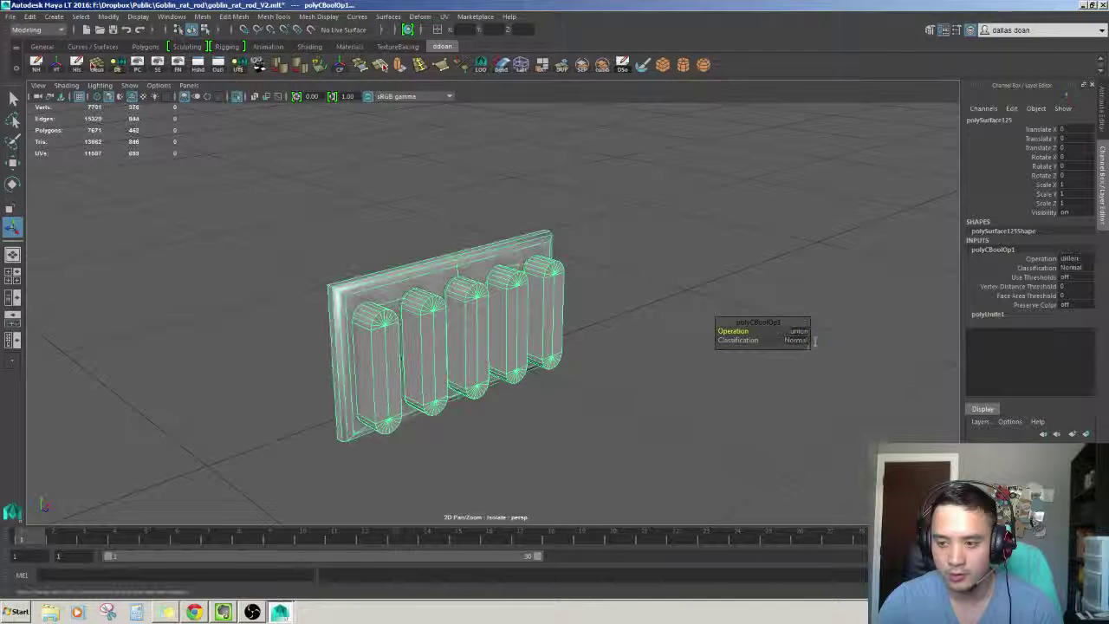
click(798, 334)
key(ctrl+z)
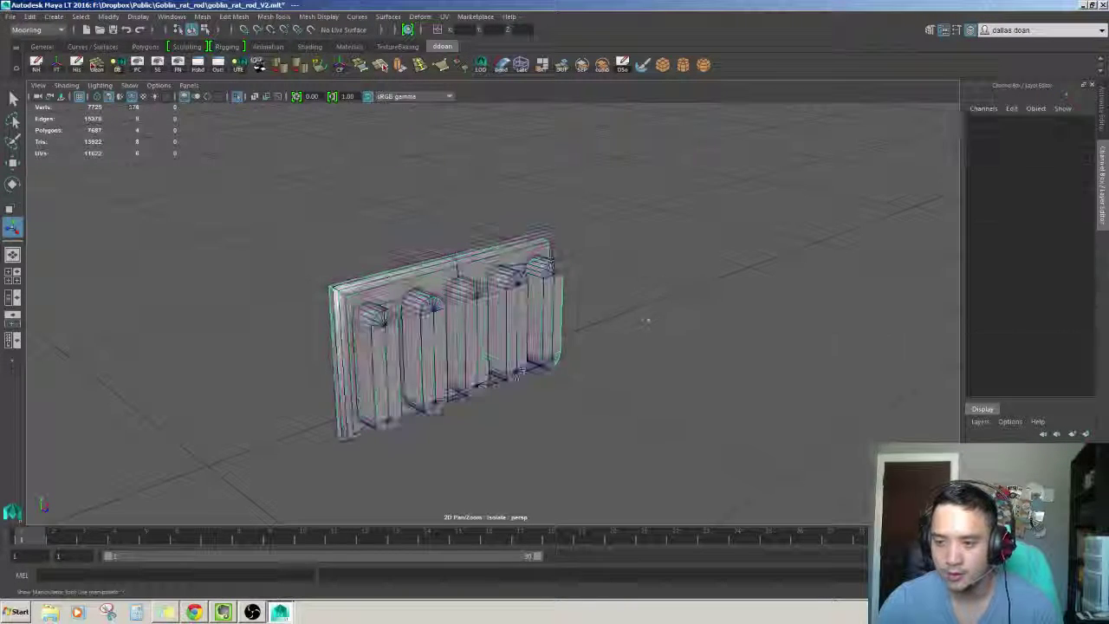
key(ctrl+z)
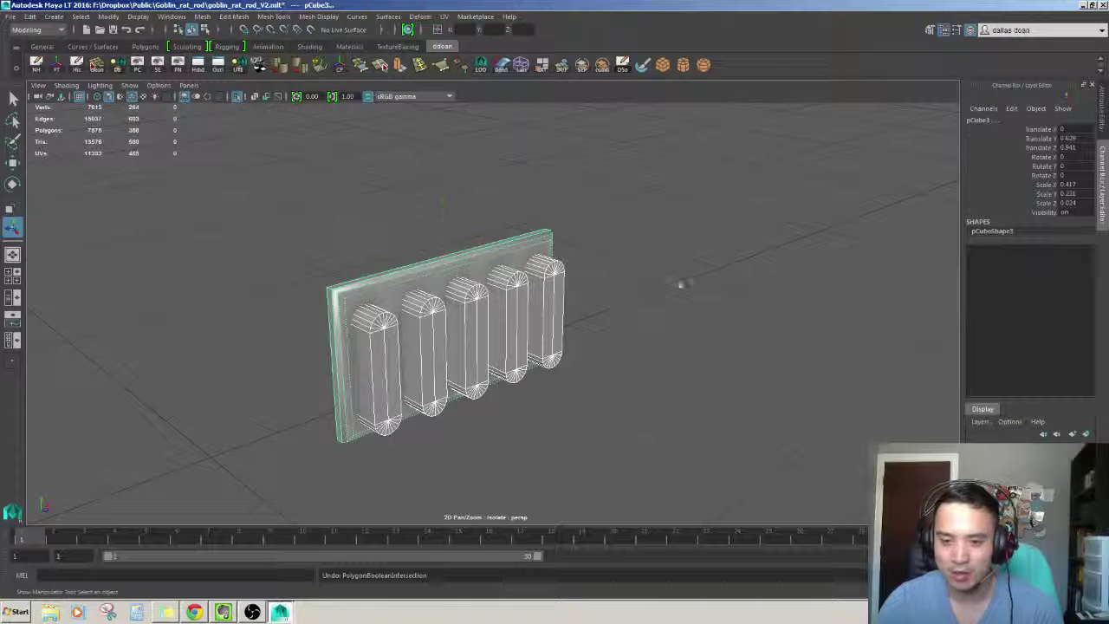
Rerun the plate-capsule boolean trying union, difference and intersection, then undo it and reselect the capsules
click(450, 264)
key(ctrl+z)
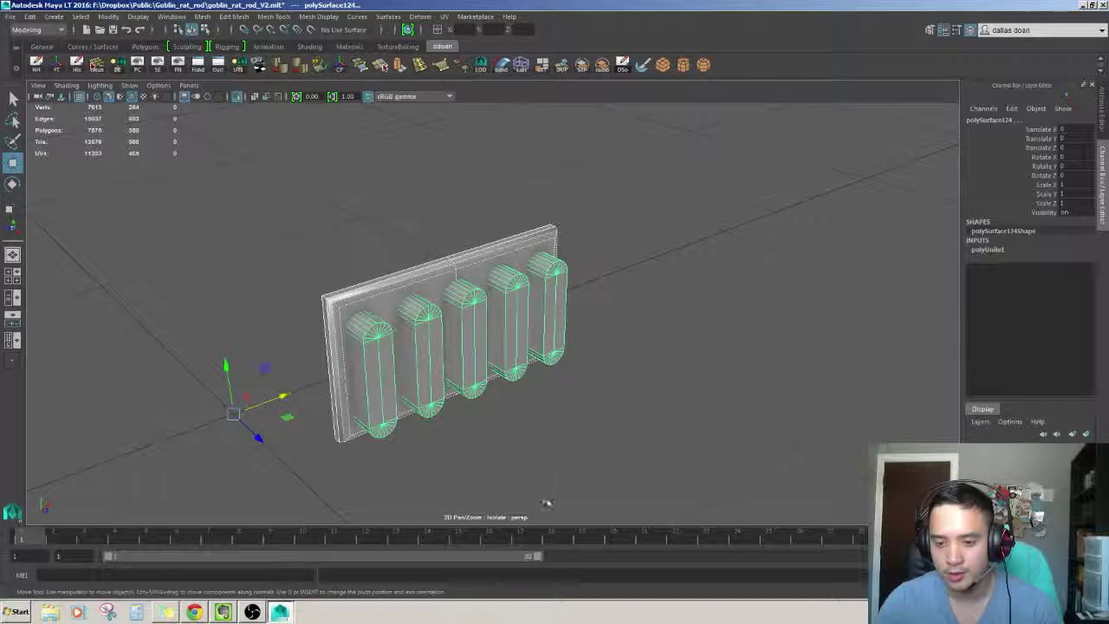
key(shift+z)
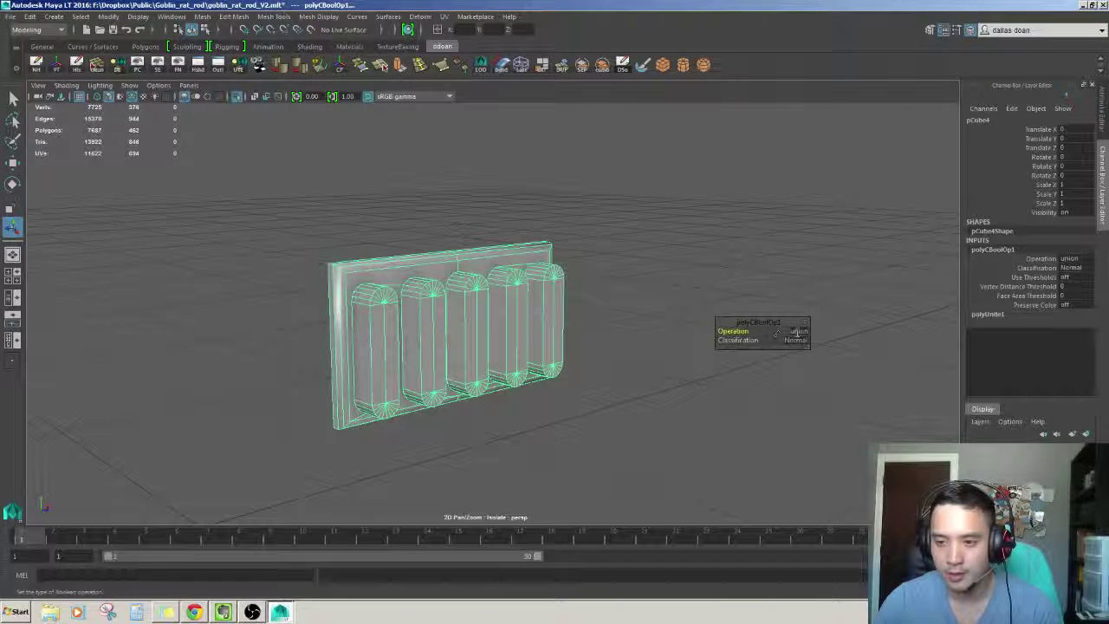
click(827, 349)
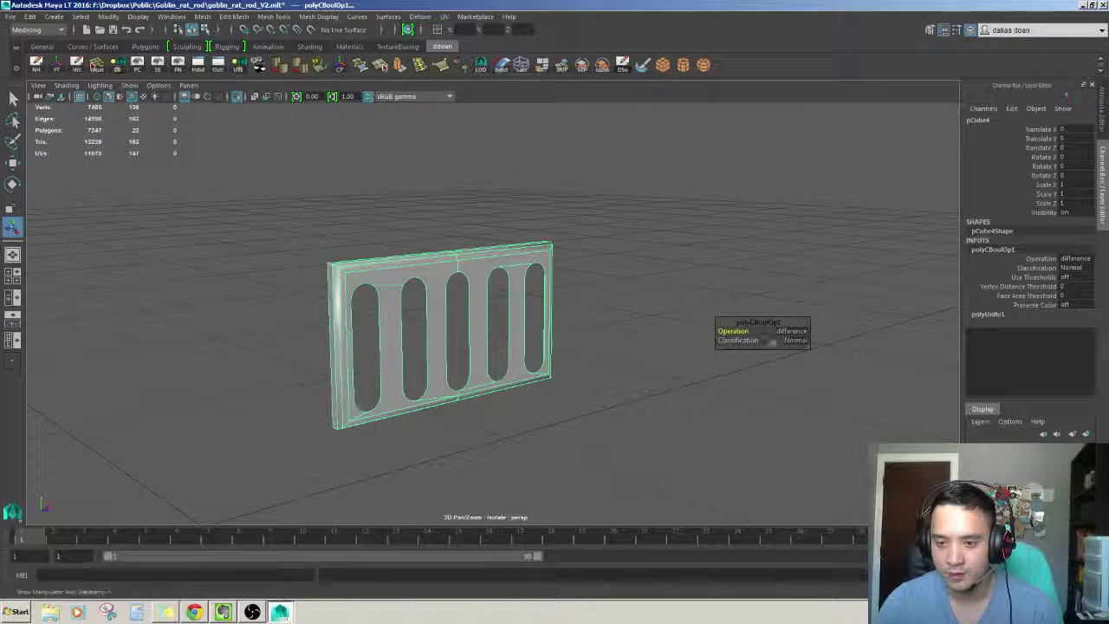
click(809, 360)
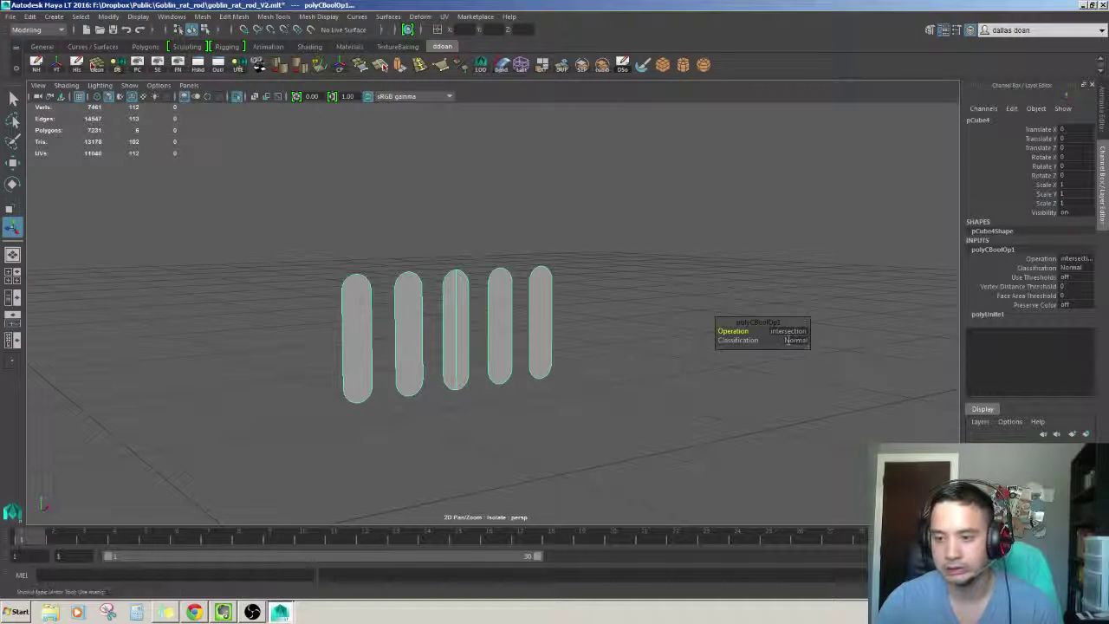
key(z)
key(z)
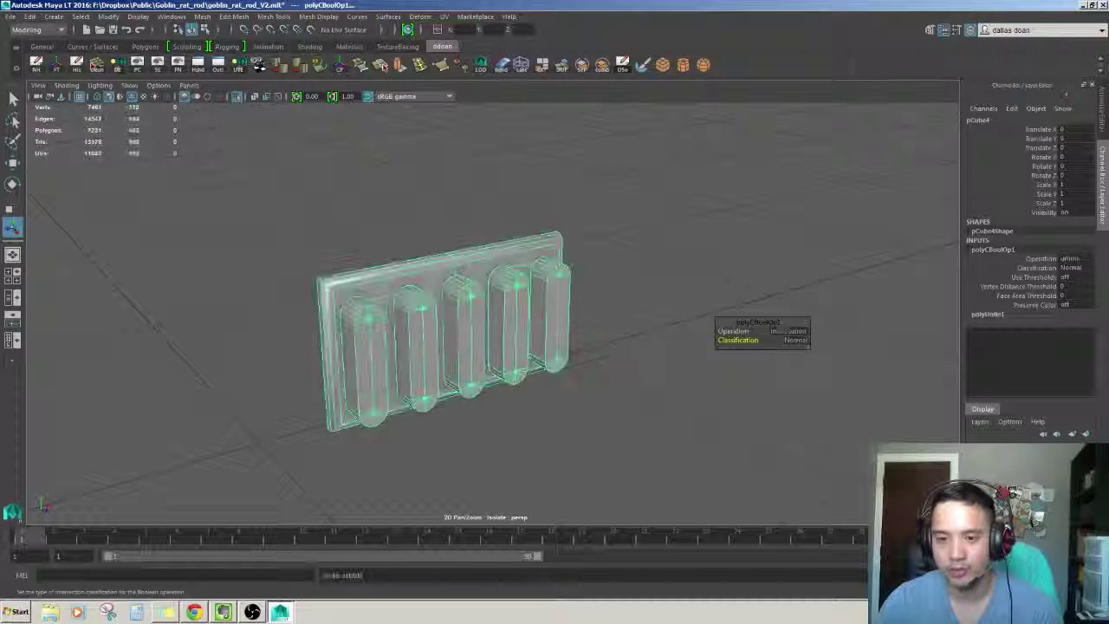
key(z)
click(606, 342)
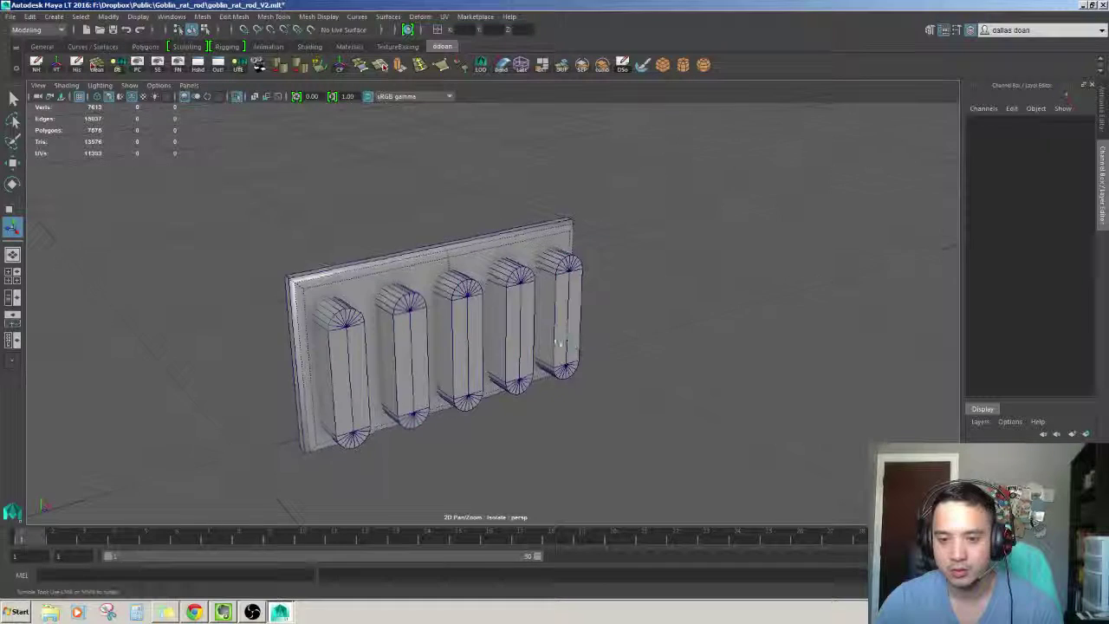
click(563, 322)
mouse_move(563, 322)
alt+mouse_down()
mouse_move(475, 286)
mouse_move(693, 303)
mouse_move(597, 305)
alt+mouse_up()
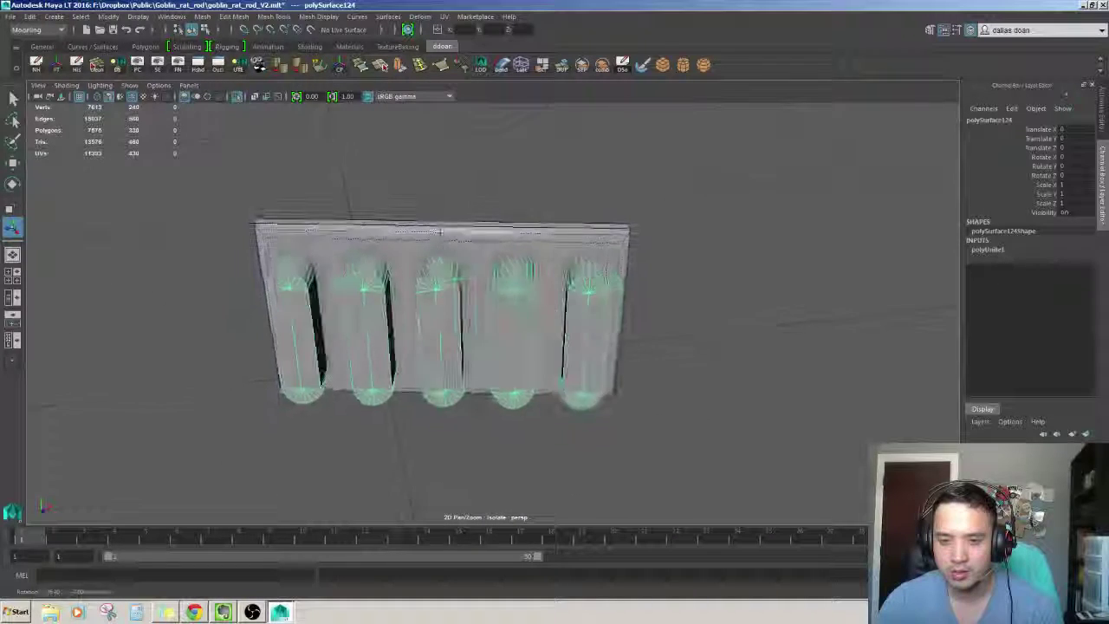
Select the rightmost capsule's faces and delete them, leaving an open shell
mouse_move(596, 305)
alt+mouse_down()
mouse_move(444, 232)
mouse_move(598, 280)
mouse_move(475, 294)
alt+mouse_up()
click(598, 280)
click(478, 295)
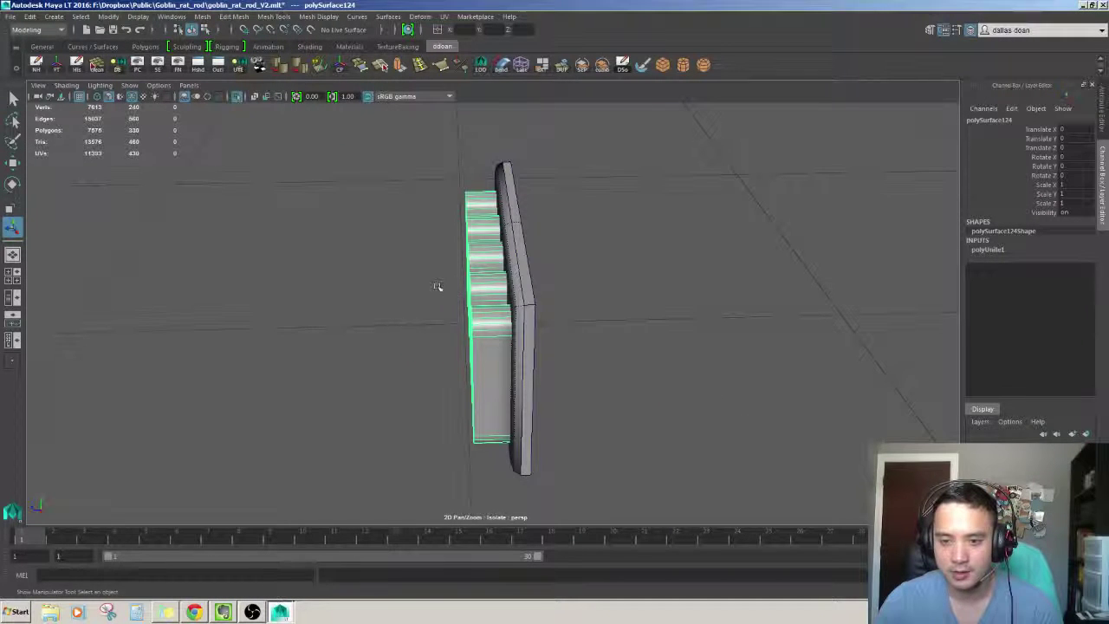
click(436, 257)
mouse_move(435, 257)
alt+mouse_down()
mouse_move(438, 248)
mouse_move(487, 265)
mouse_move(468, 213)
mouse_move(446, 272)
mouse_move(435, 255)
mouse_move(489, 306)
mouse_move(564, 303)
mouse_move(542, 276)
alt+mouse_up()
click(567, 301)
double_click(561, 286)
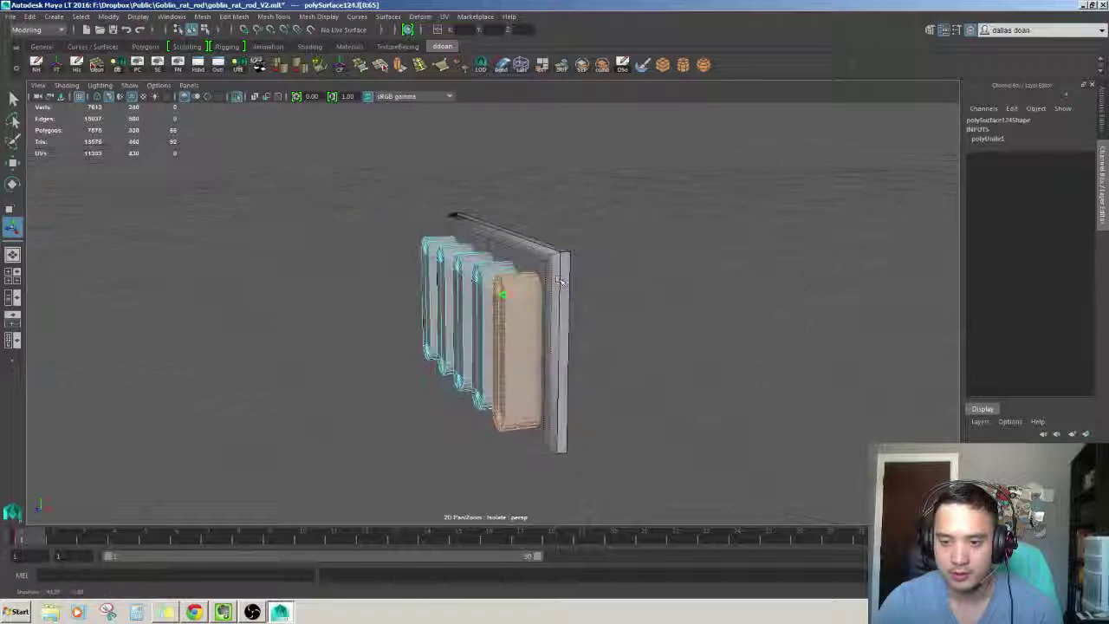
mouse_move(506, 215)
alt+mouse_down()
mouse_move(564, 250)
mouse_move(607, 257)
mouse_move(532, 248)
alt+mouse_up()
key(Delete)
Select the faces of capsules 4, 3 and 2
scroll(568, 238, up, 4)
scroll(575, 220, up, 2)
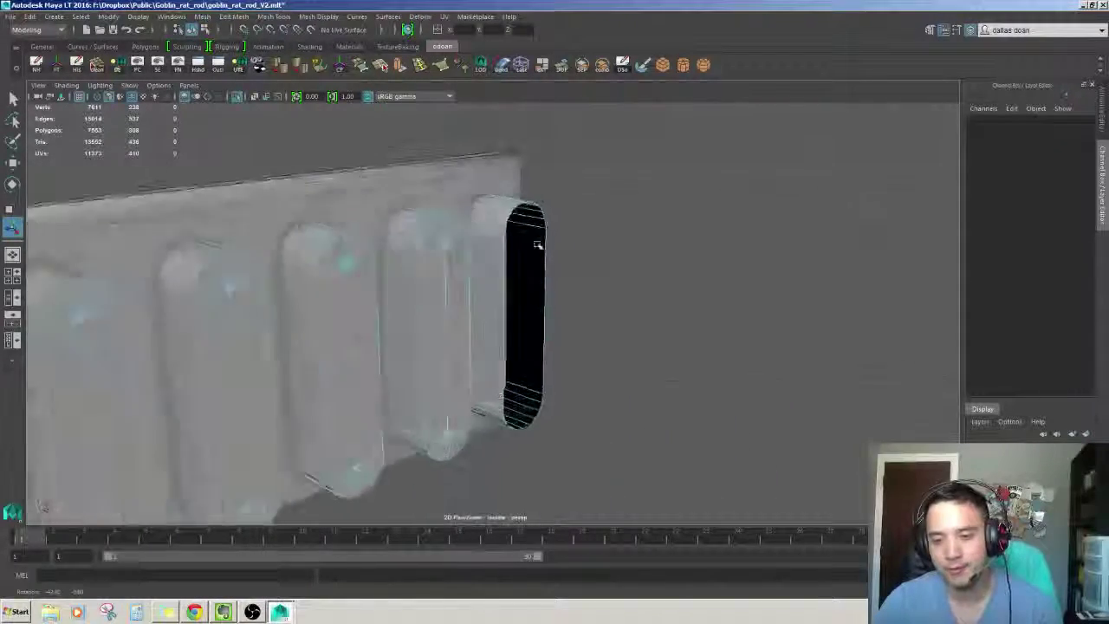
scroll(532, 248, down, 3)
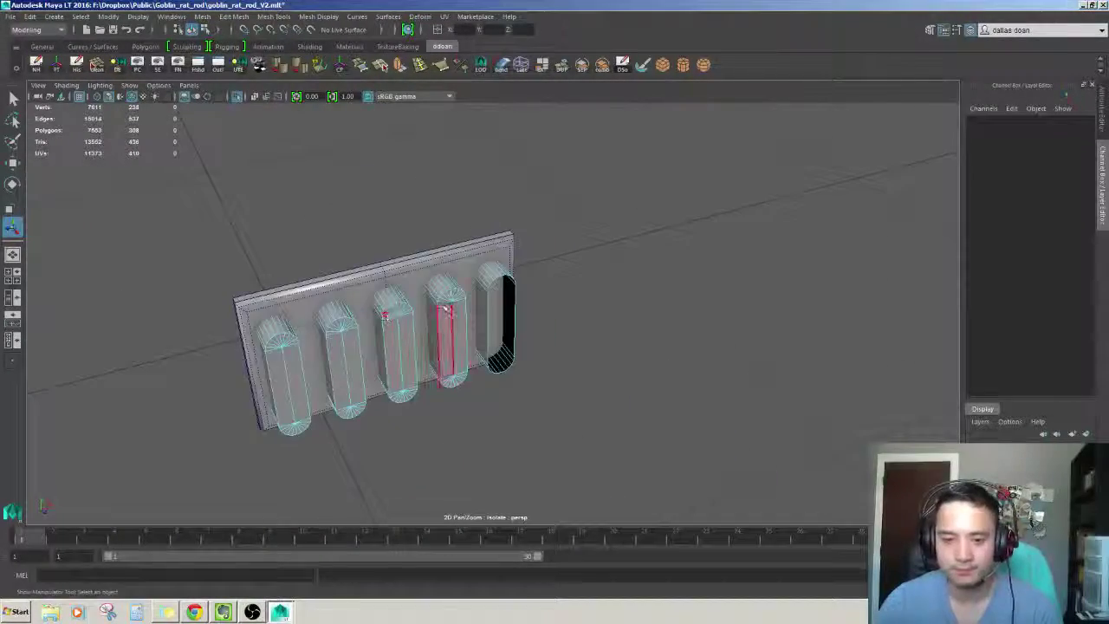
drag(451, 329, 343, 364)
Delete the four remaining capsules, leaving a single capsule on the plate
shift+click(282, 381)
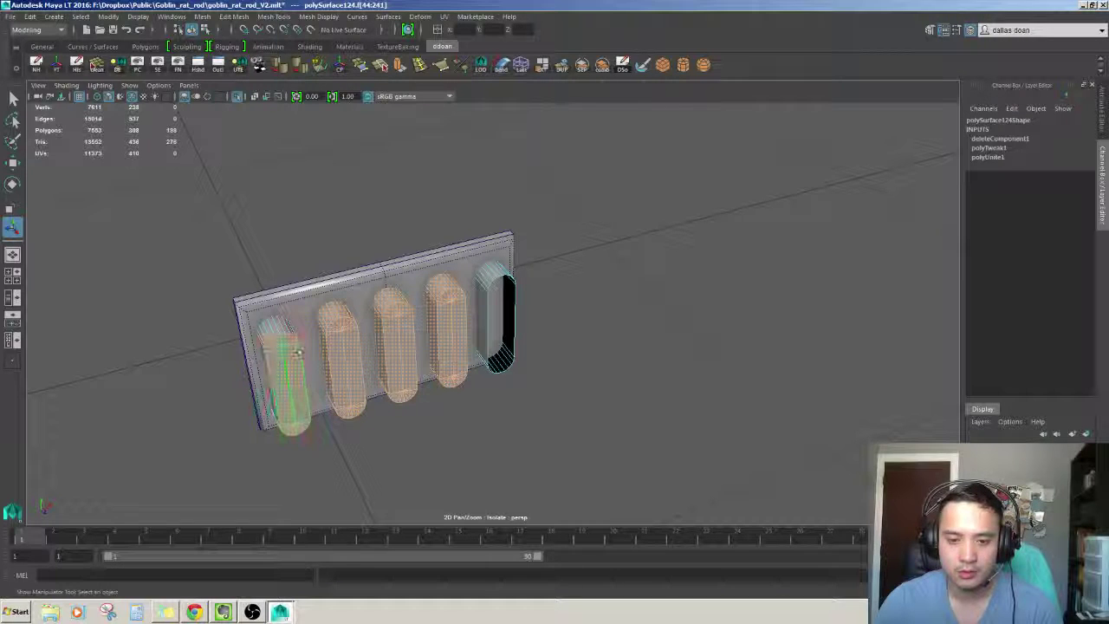
key(Delete)
alt+drag(282, 381, 184, 500)
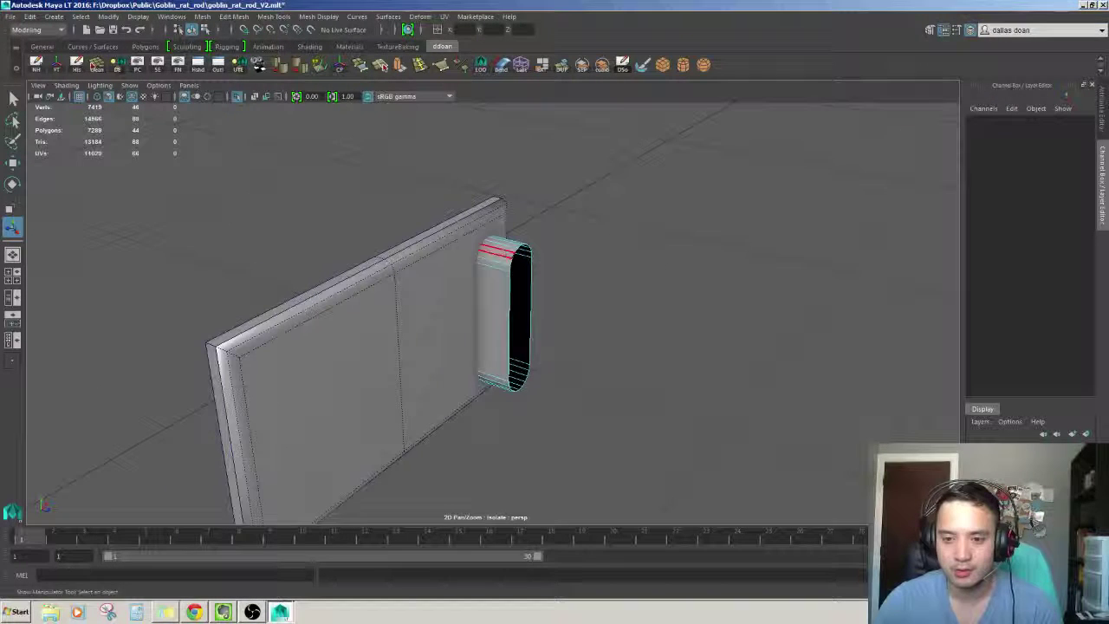
click(390, 364)
mouse_move(390, 364)
alt+mouse_down()
mouse_move(566, 279)
mouse_move(489, 249)
mouse_move(503, 470)
alt+mouse_up()
Select the capsule's edge vertices and try converting them to edges, then undo
key(F9)
mouse_move(537, 243)
mouse_down()
mouse_move(479, 423)
mouse_move(540, 321)
mouse_move(383, 341)
mouse_up()
key(w)
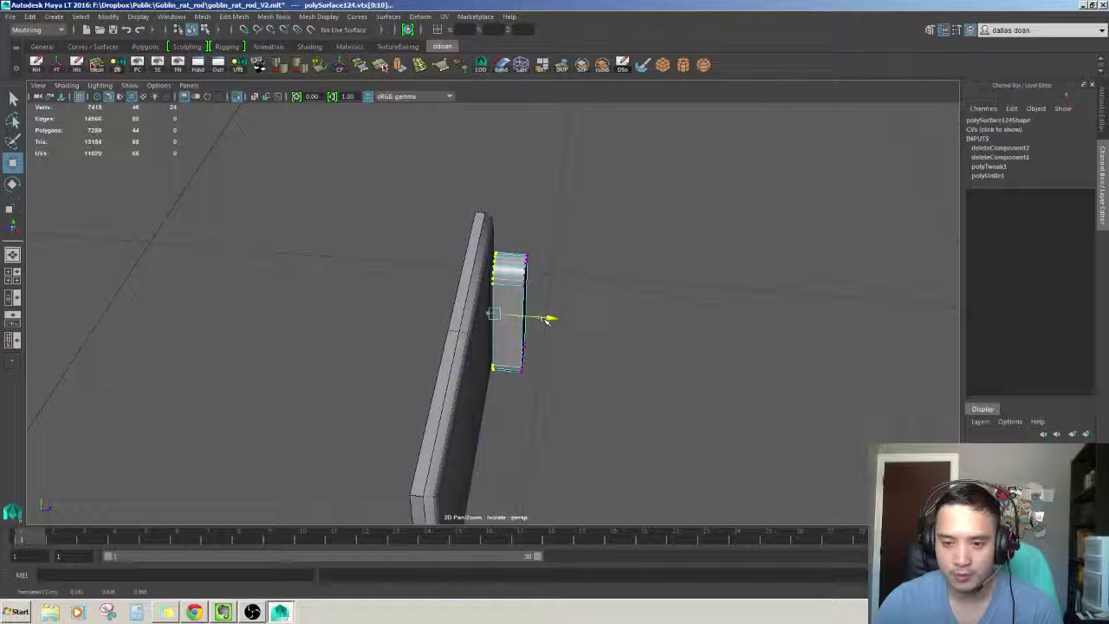
mouse_move(544, 425)
mouse_down()
mouse_move(520, 363)
mouse_move(584, 312)
mouse_move(485, 329)
mouse_up()
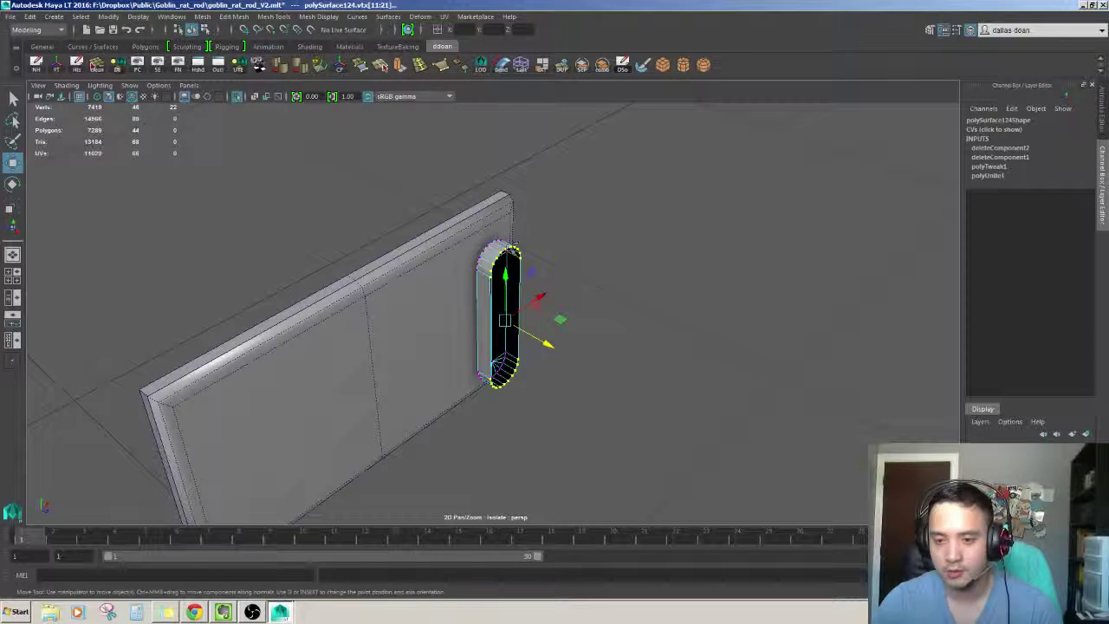
key(ctrl+F10)
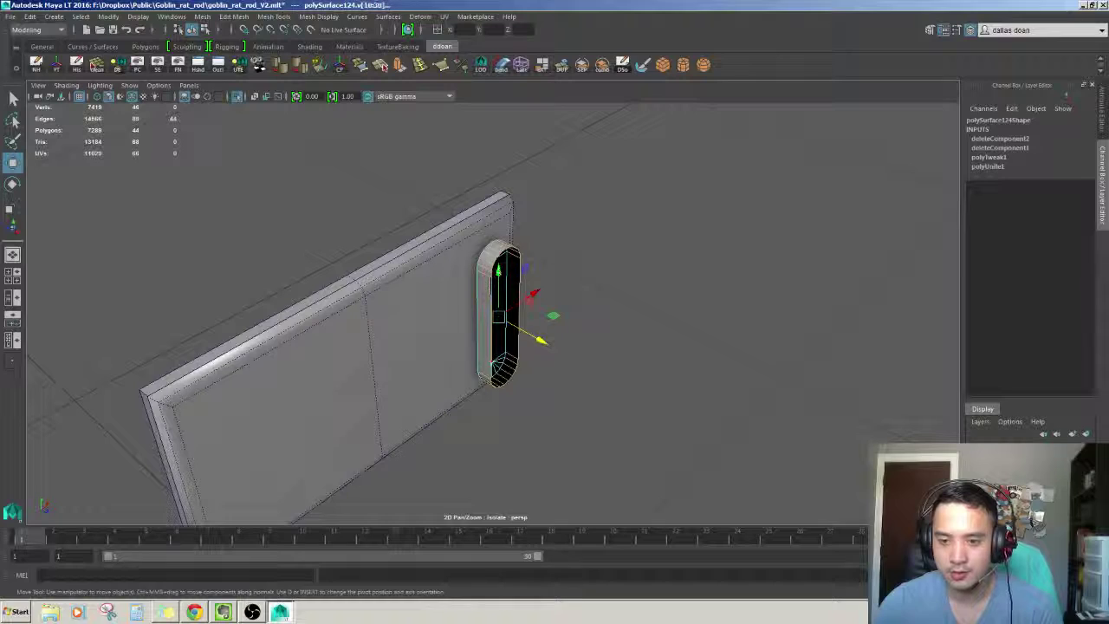
alt+drag(589, 247, 520, 243)
key(ctrl+z)
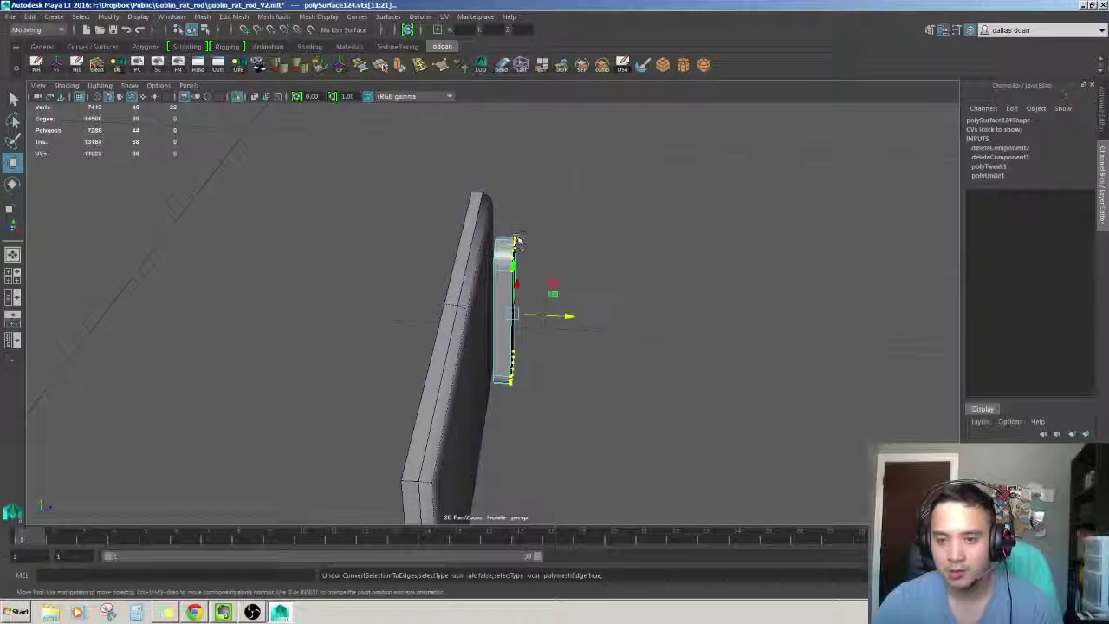
alt+drag(517, 242, 530, 249)
scroll(522, 243, up, 5)
Extrude the capsule's open rim edge loop slightly outward into a short flange
double_click(514, 225)
key(ctrl+e)
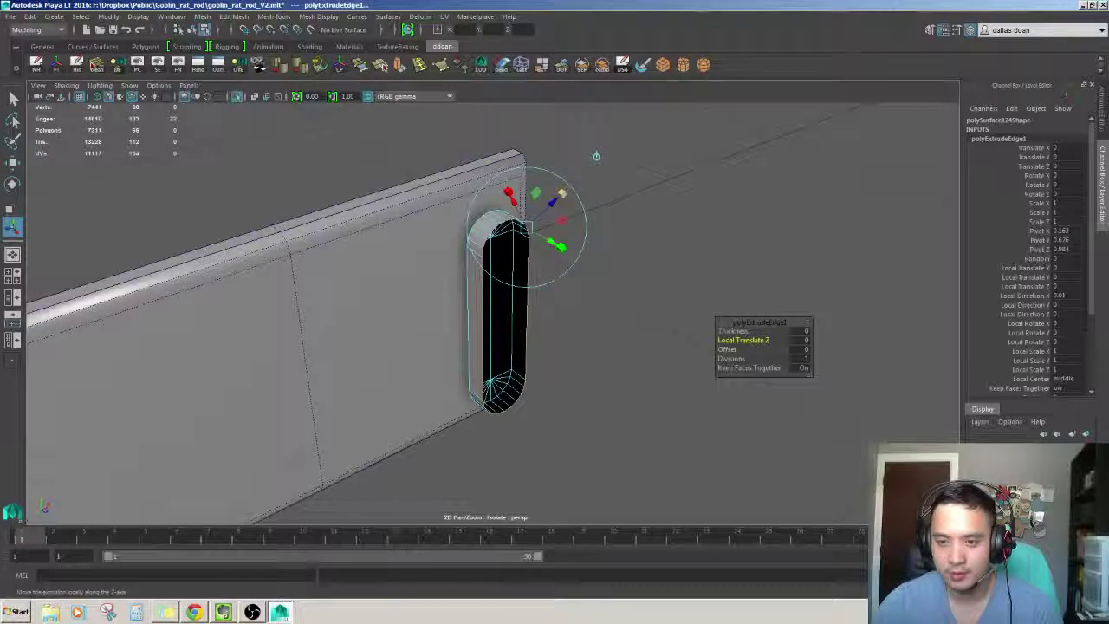
mouse_move(595, 156)
alt+mouse_down()
mouse_move(557, 193)
mouse_move(537, 322)
mouse_move(530, 279)
alt+mouse_up()
Select all of the capsule's faces, then return to object mode and clear the selection
key(F8)
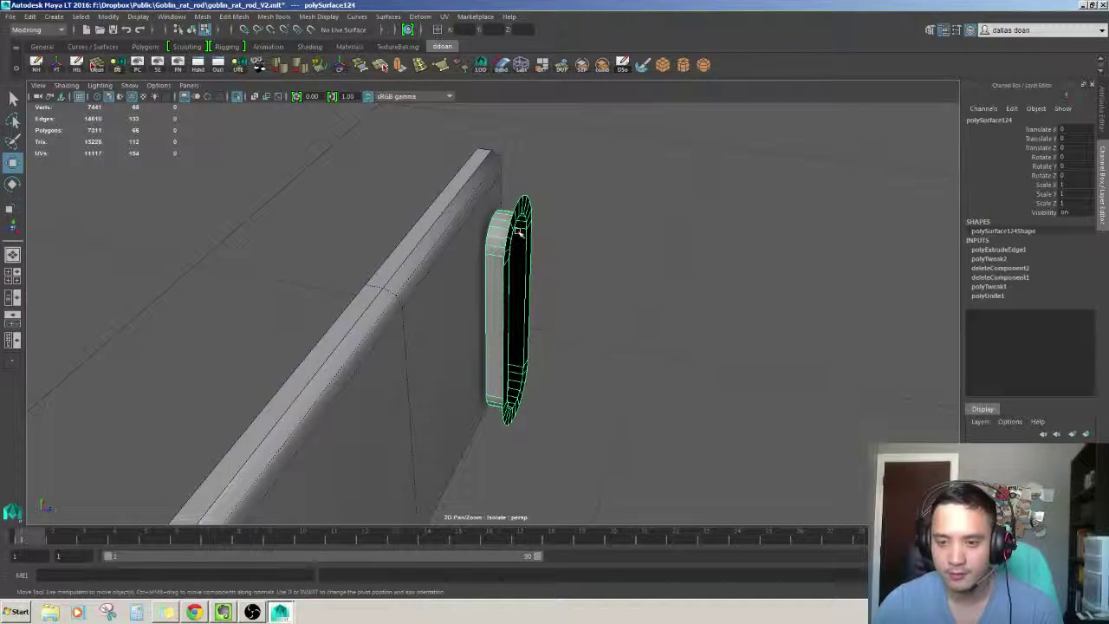
key(F11)
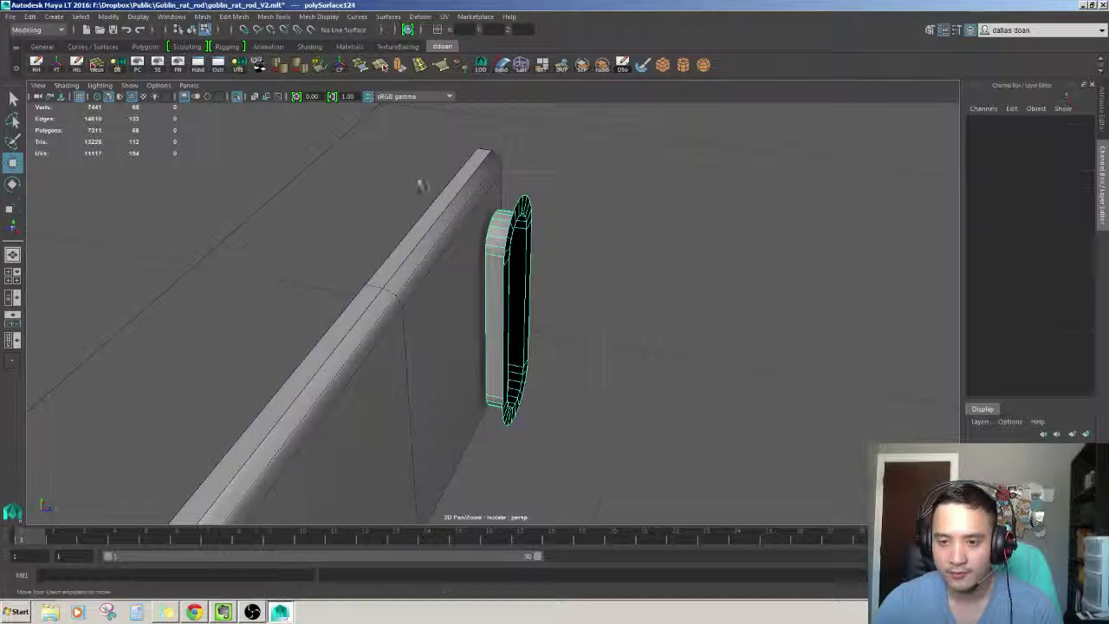
drag(421, 179, 505, 236)
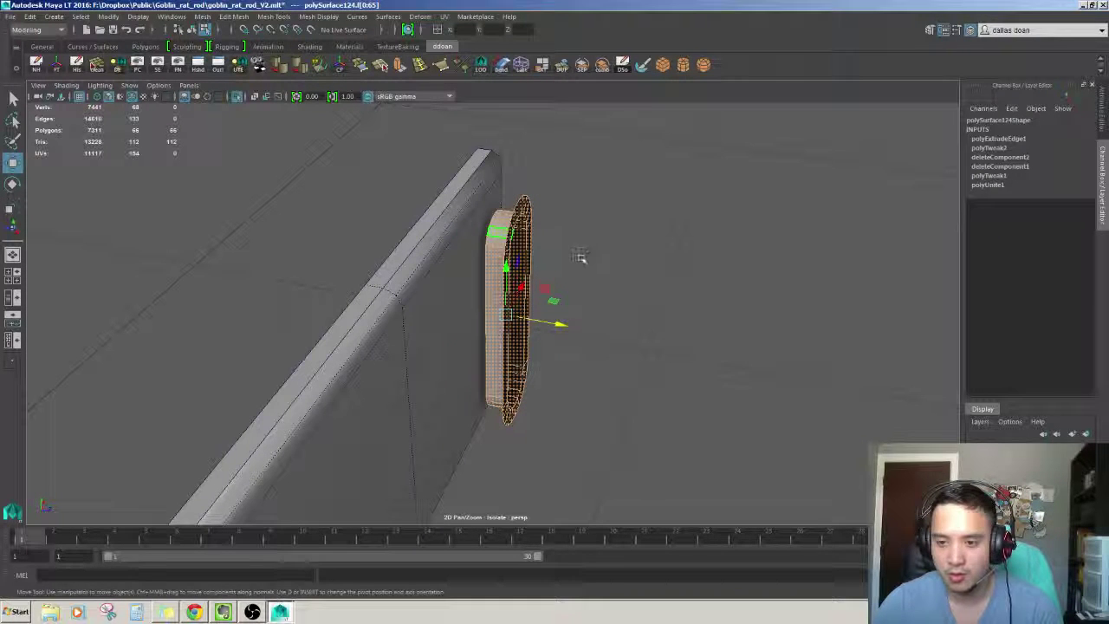
mouse_move(627, 257)
alt+mouse_down()
mouse_move(667, 278)
mouse_move(606, 260)
alt+mouse_up()
scroll(641, 264, up, 5)
key(F8)
scroll(606, 260, down, 3)
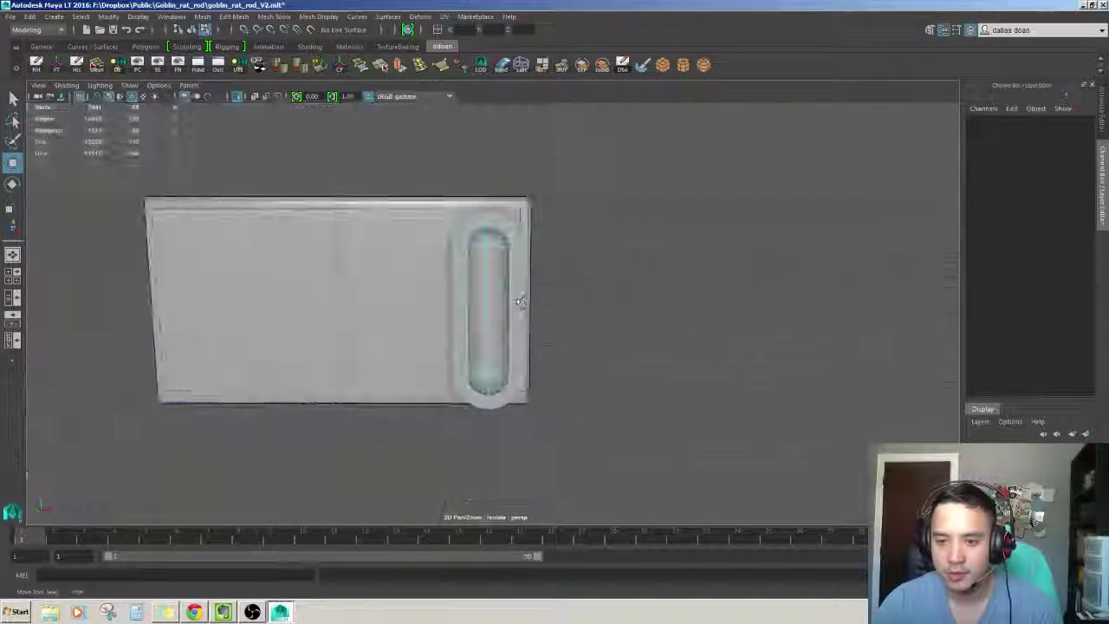
click(693, 346)
Select the full edge loop around the slot, then the vertices around its rim
scroll(485, 303, up, 5)
scroll(485, 303, down, 3)
mouse_move(485, 303)
alt+mouse_down()
mouse_move(519, 285)
mouse_move(537, 312)
mouse_move(519, 294)
alt+mouse_up()
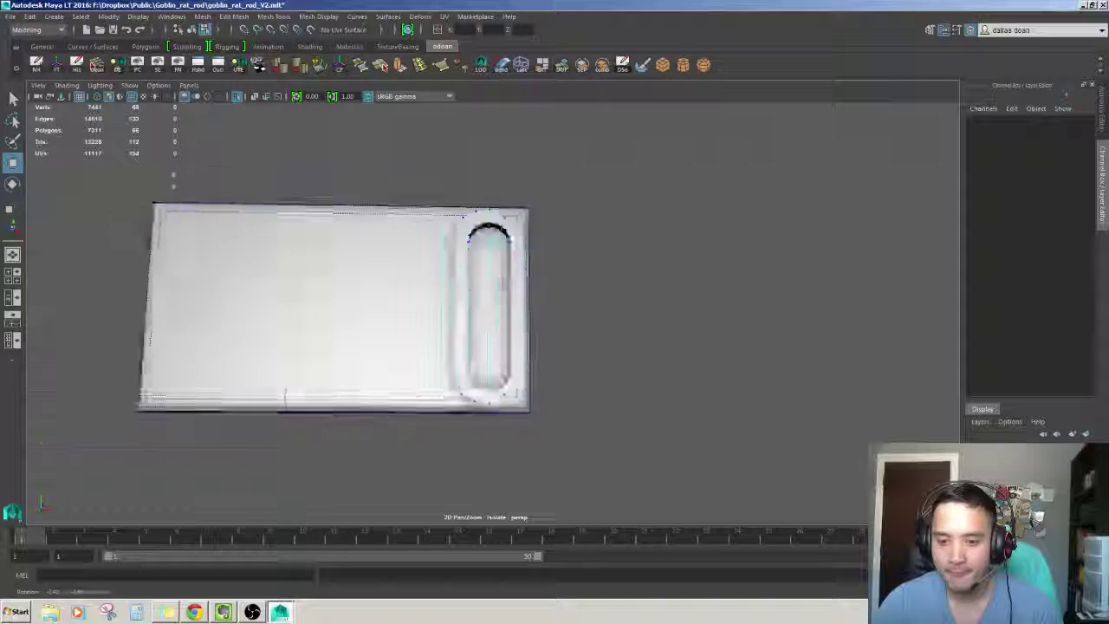
scroll(496, 179, up, 3)
alt+drag(485, 260, 497, 179)
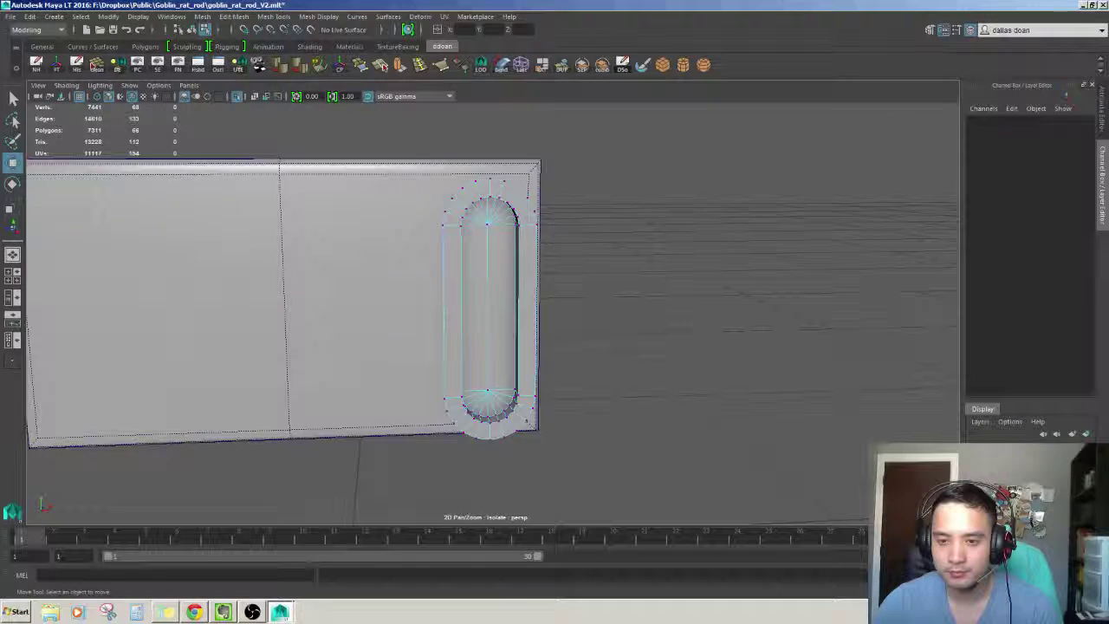
click(497, 180)
double_click(496, 179)
scroll(498, 182, down, 3)
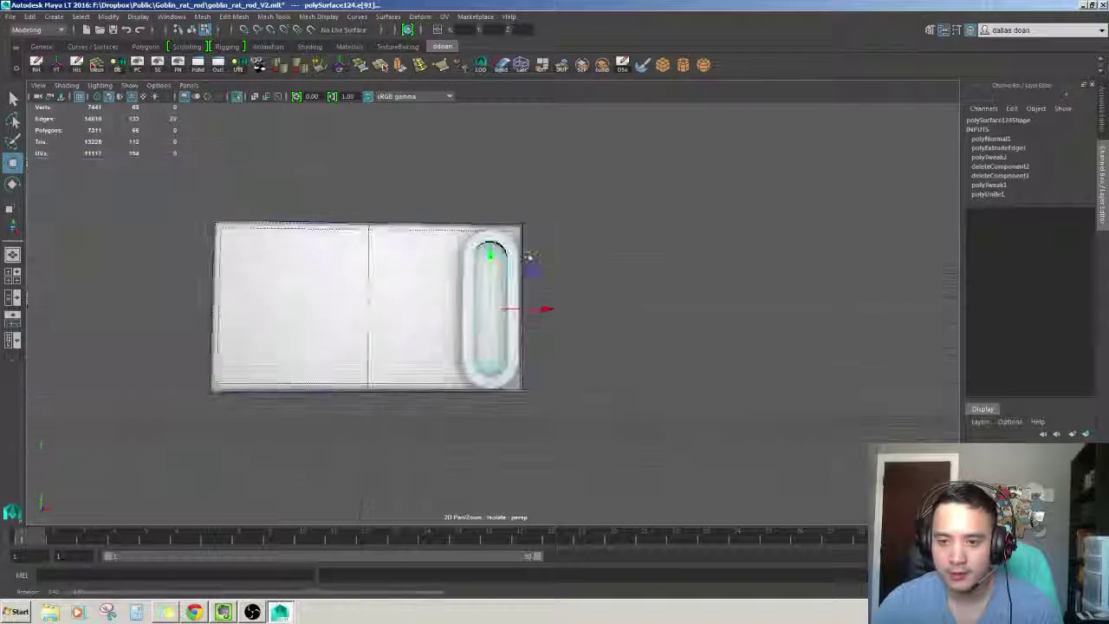
scroll(498, 182, up, 3)
mouse_move(485, 303)
alt+mouse_down()
mouse_move(572, 299)
mouse_move(502, 308)
mouse_move(415, 192)
mouse_move(421, 208)
alt+mouse_up()
key(F9)
scroll(421, 208, up, 3)
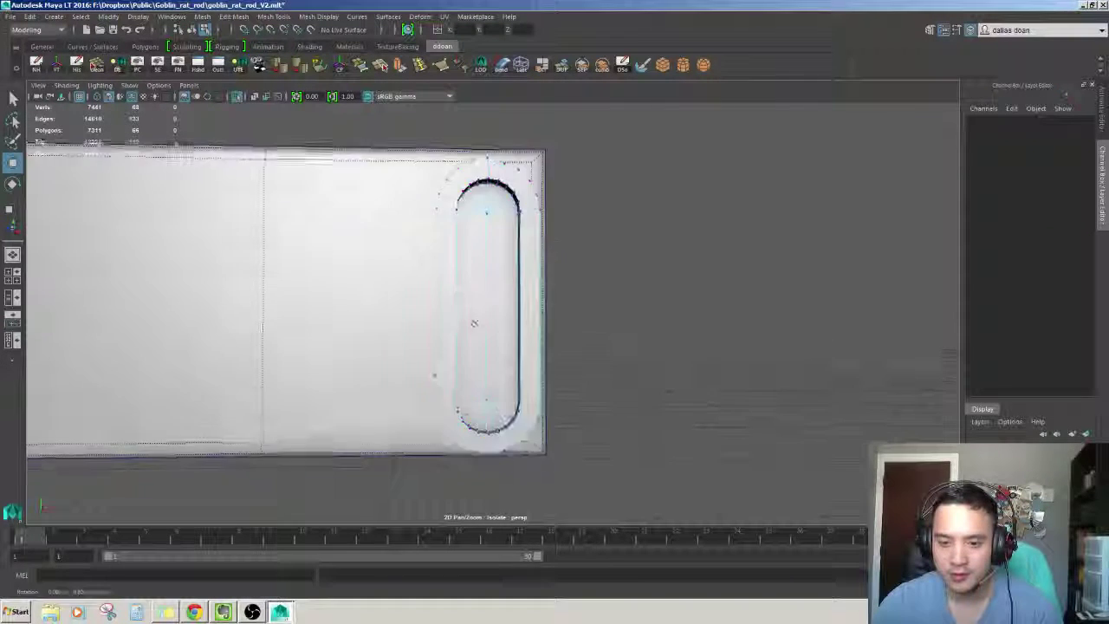
mouse_move(476, 322)
alt+mouse_down()
mouse_move(455, 277)
mouse_move(444, 440)
mouse_move(498, 387)
alt+mouse_up()
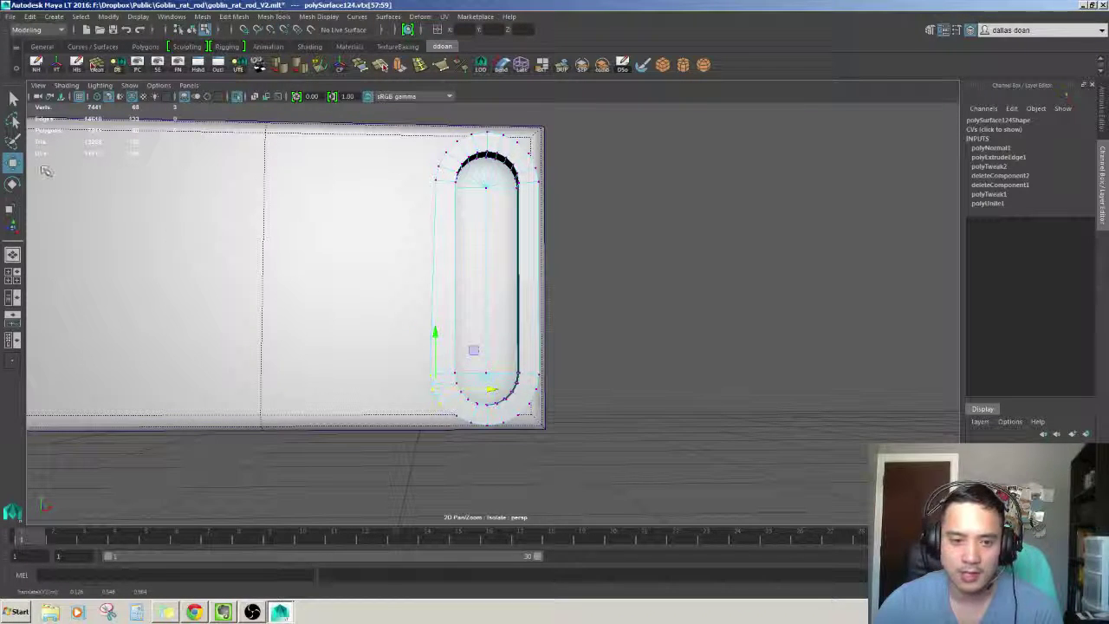
Expand the Move Tool's snap settings and frame the selected vent components
double_click(12, 165)
click(74, 284)
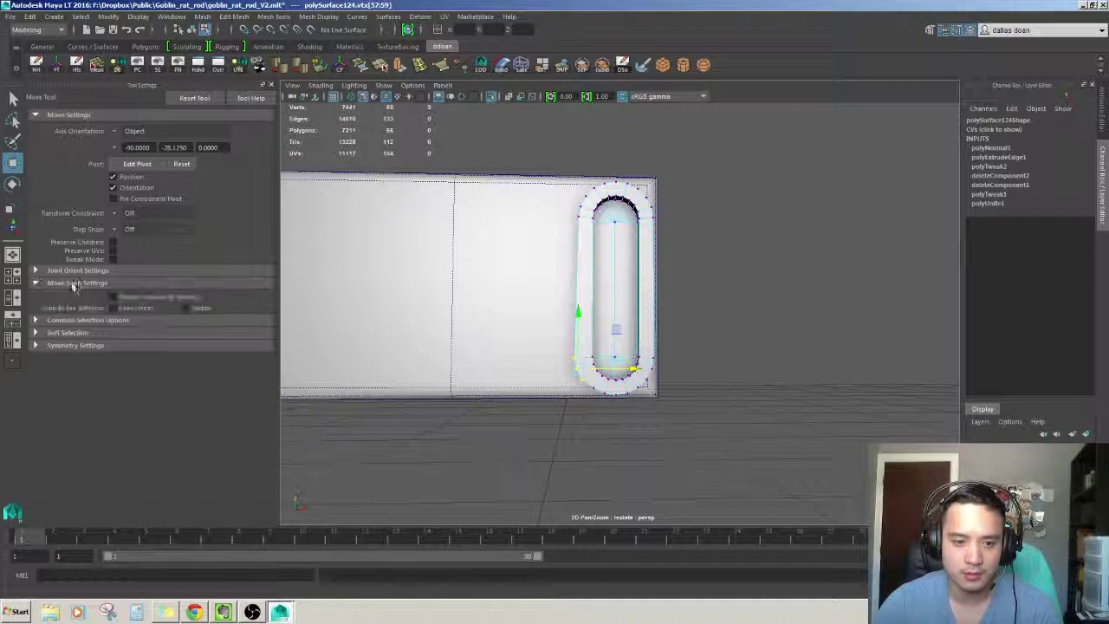
key(f)
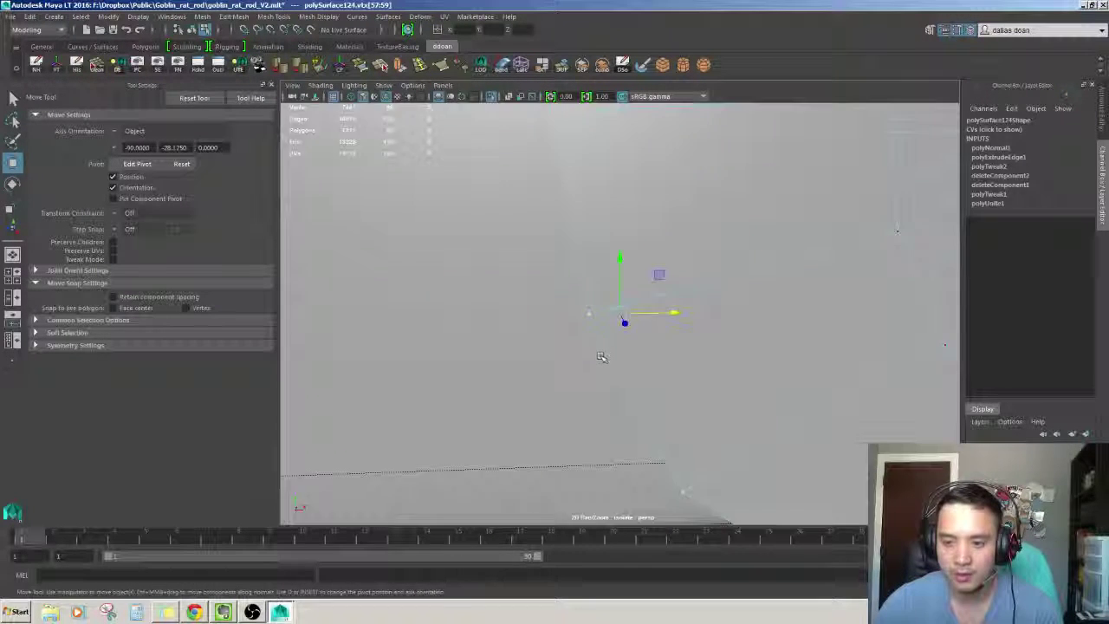
scroll(610, 377, down, 5)
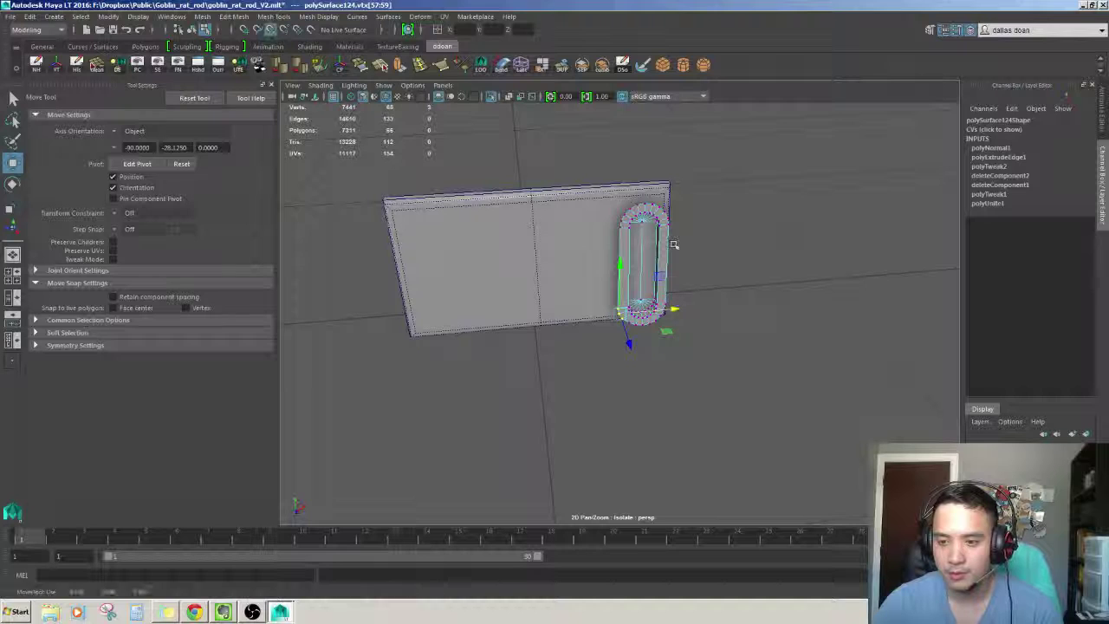
drag(675, 310, 671, 220)
key(ctrl+z)
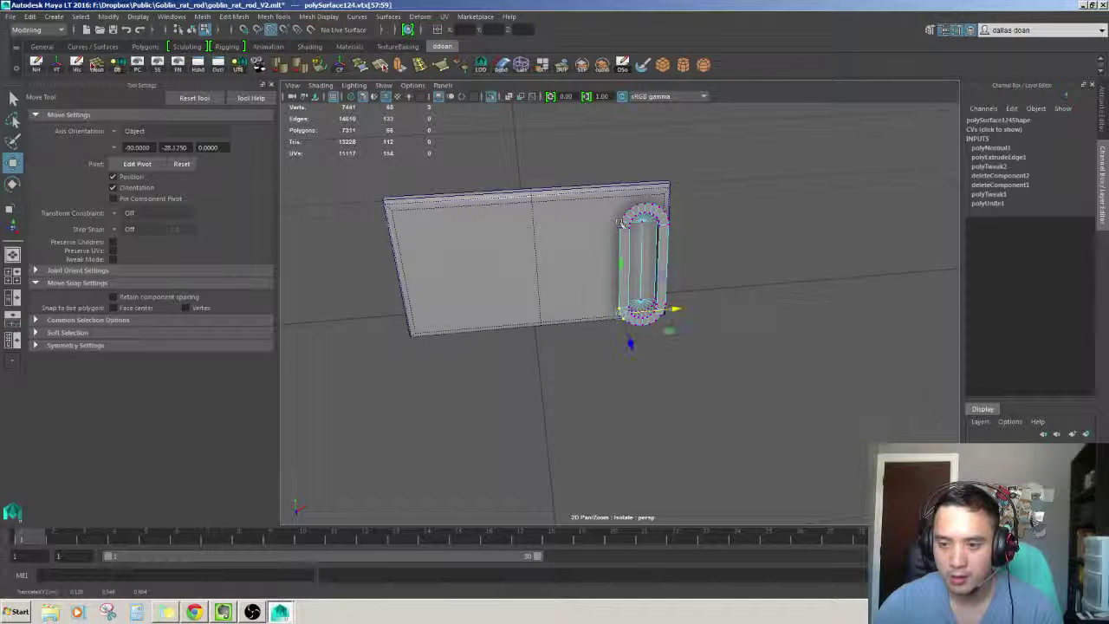
key(f)
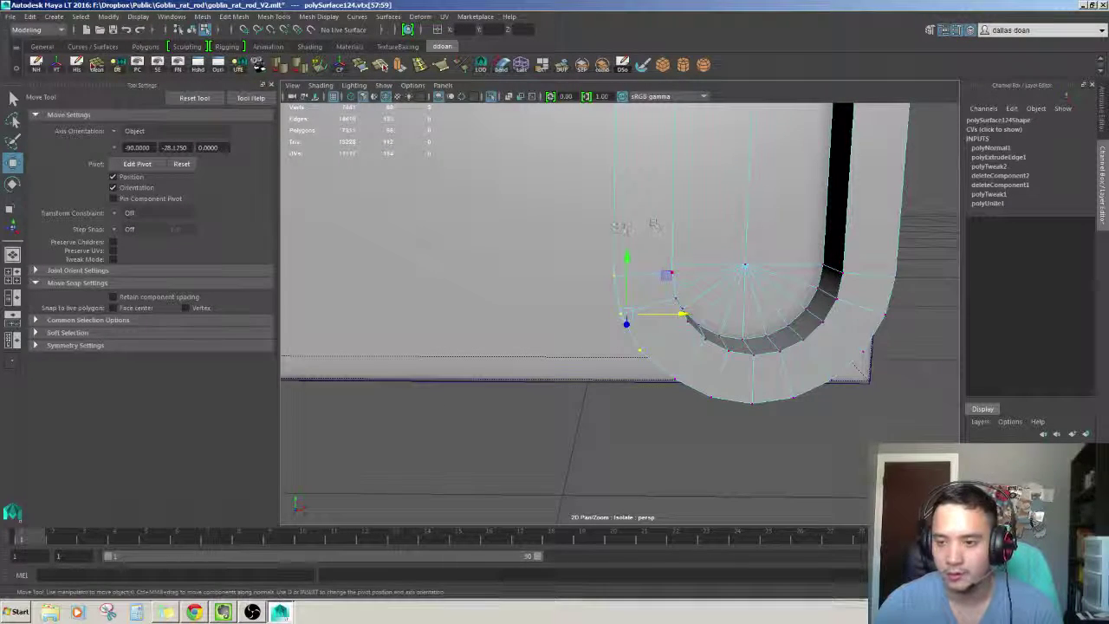
Select the pill vent's bottom-curve vertices and shift them slightly right along X
alt+drag(653, 223, 571, 190)
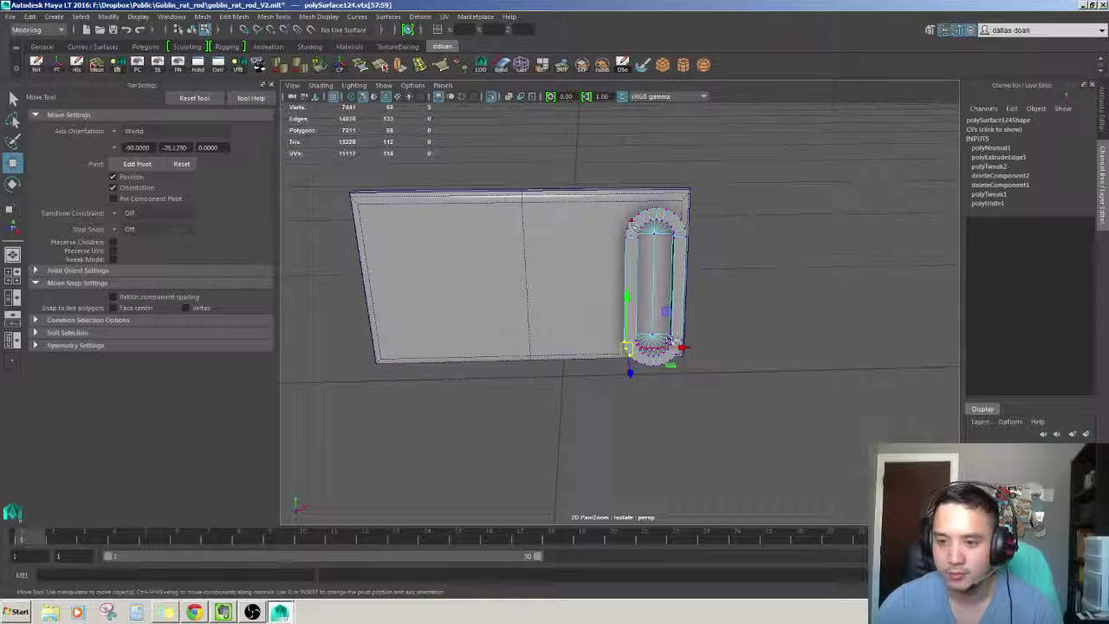
alt+drag(620, 232, 641, 329)
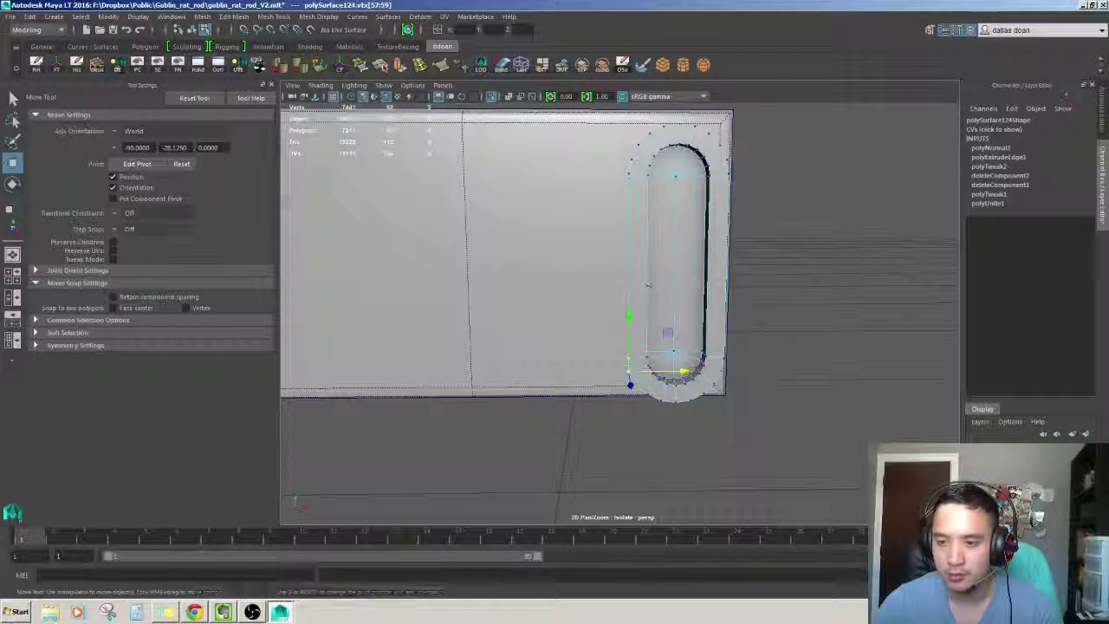
alt+right_drag(641, 329, 671, 420)
alt+drag(671, 420, 657, 414)
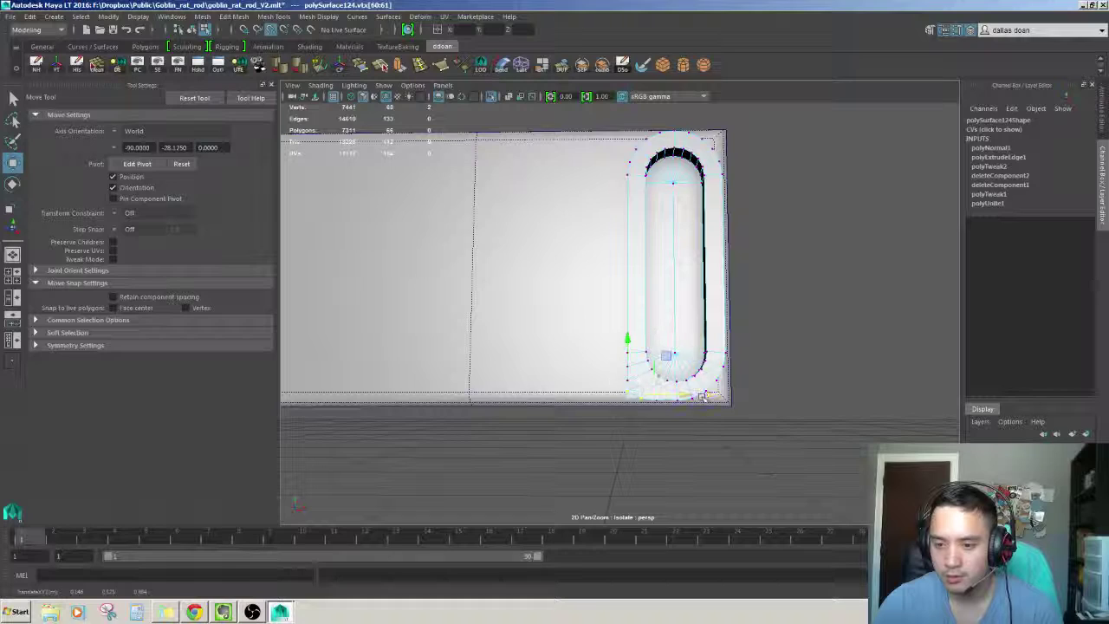
alt+right_drag(725, 392, 647, 373)
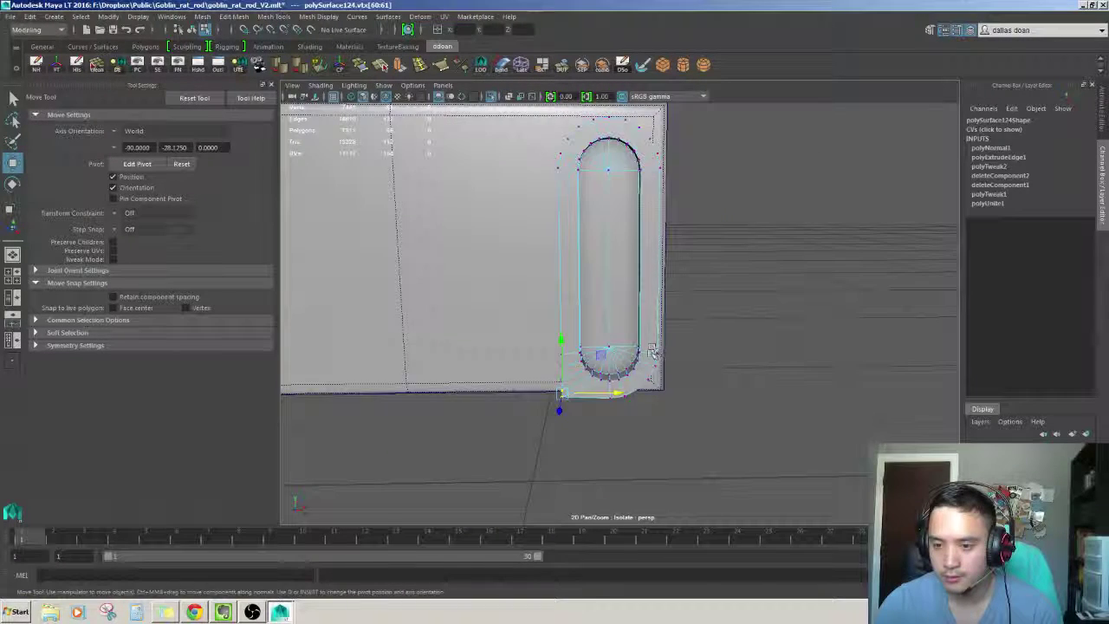
drag(555, 345, 629, 391)
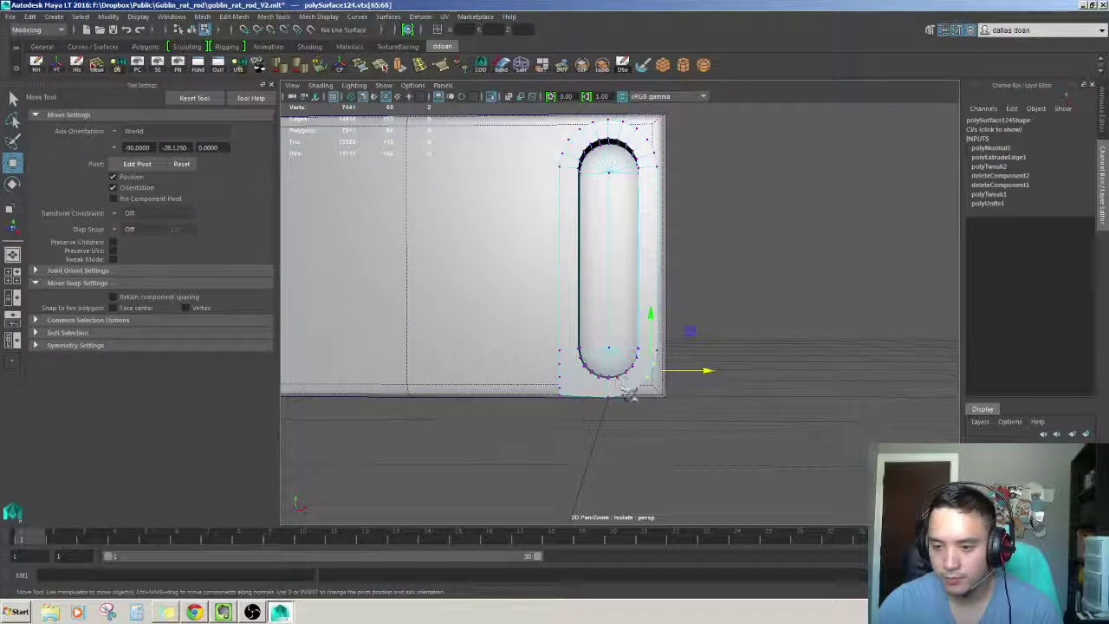
drag(674, 346, 693, 344)
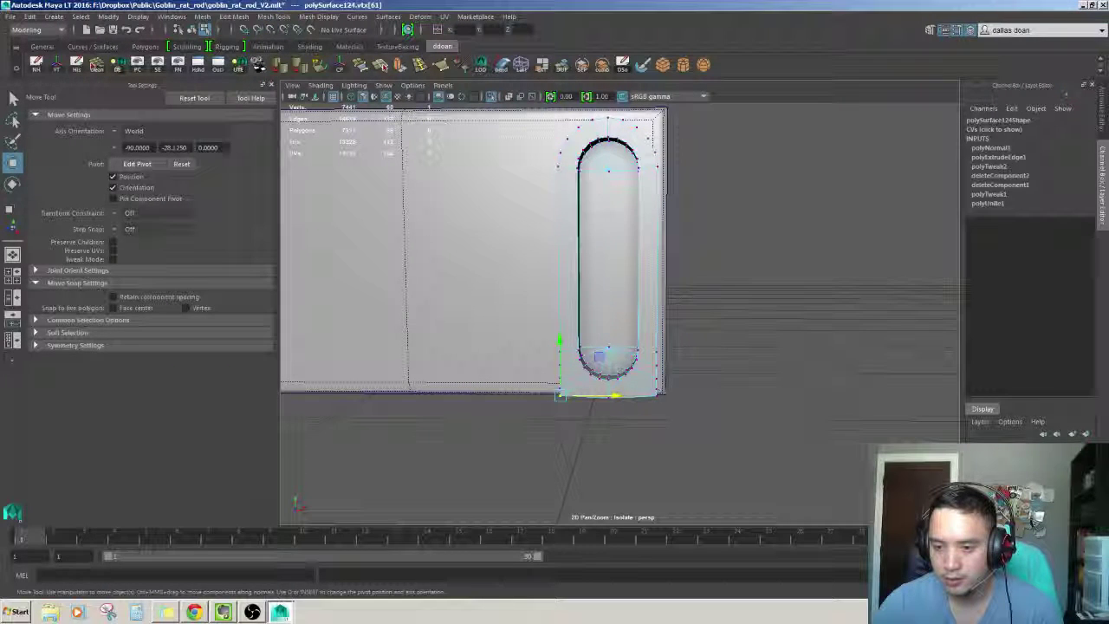
Reselect the bottom-curve vertices, then select the vertices along the vent's upper arc
drag(598, 355, 567, 381)
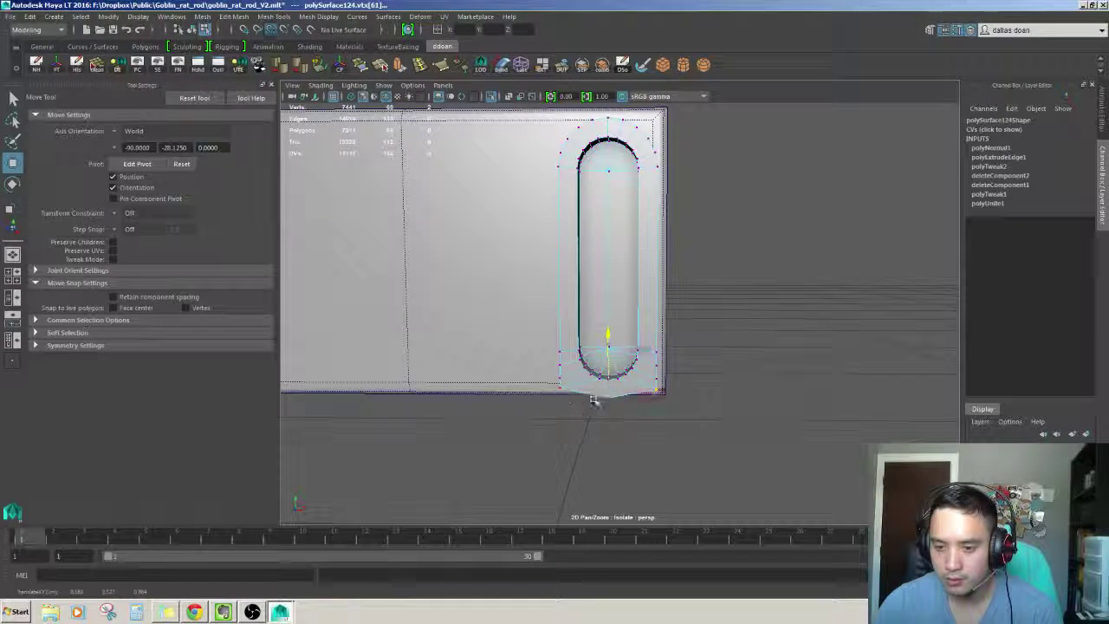
alt+middle_drag(606, 400, 596, 519)
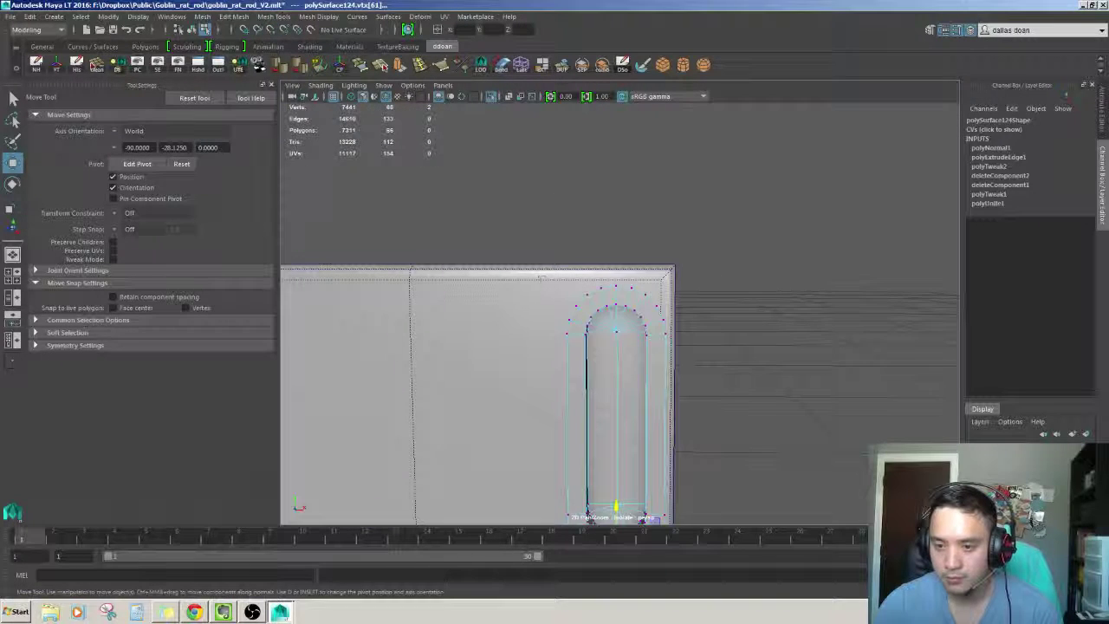
mouse_move(605, 333)
mouse_down()
mouse_move(584, 283)
mouse_move(617, 281)
mouse_up()
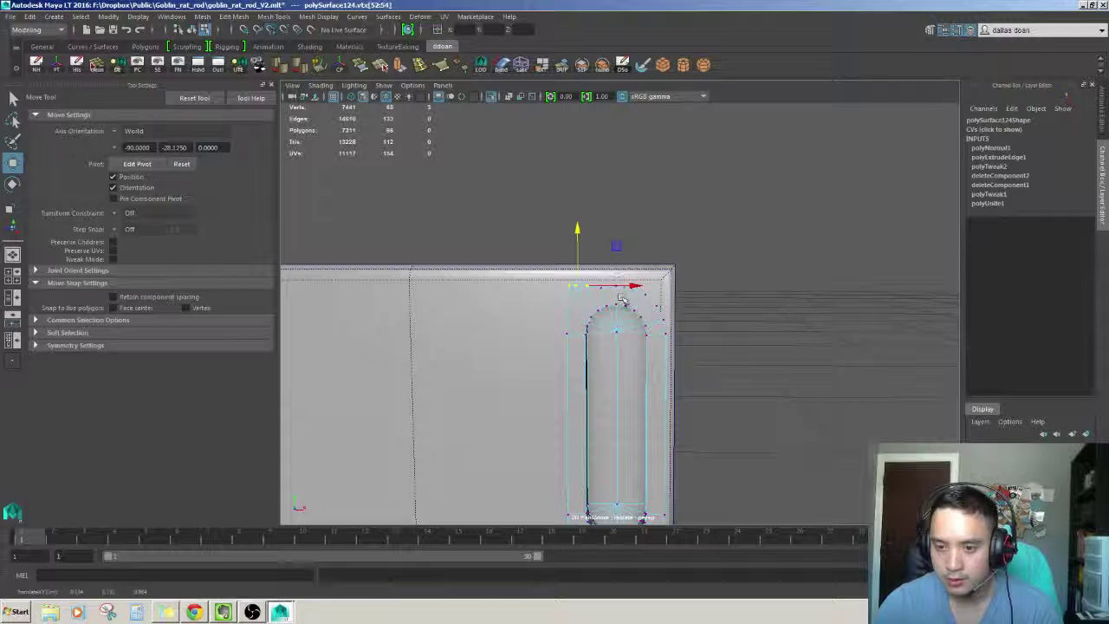
Select the vent's top-border and corner vertices and move them upward
click(599, 286)
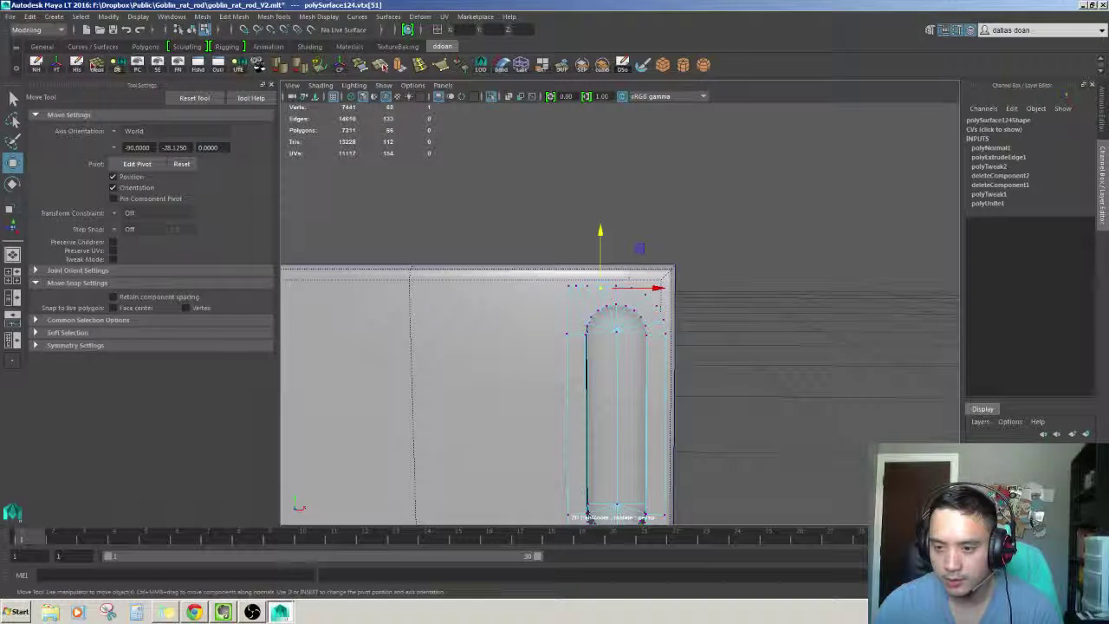
drag(664, 305, 659, 286)
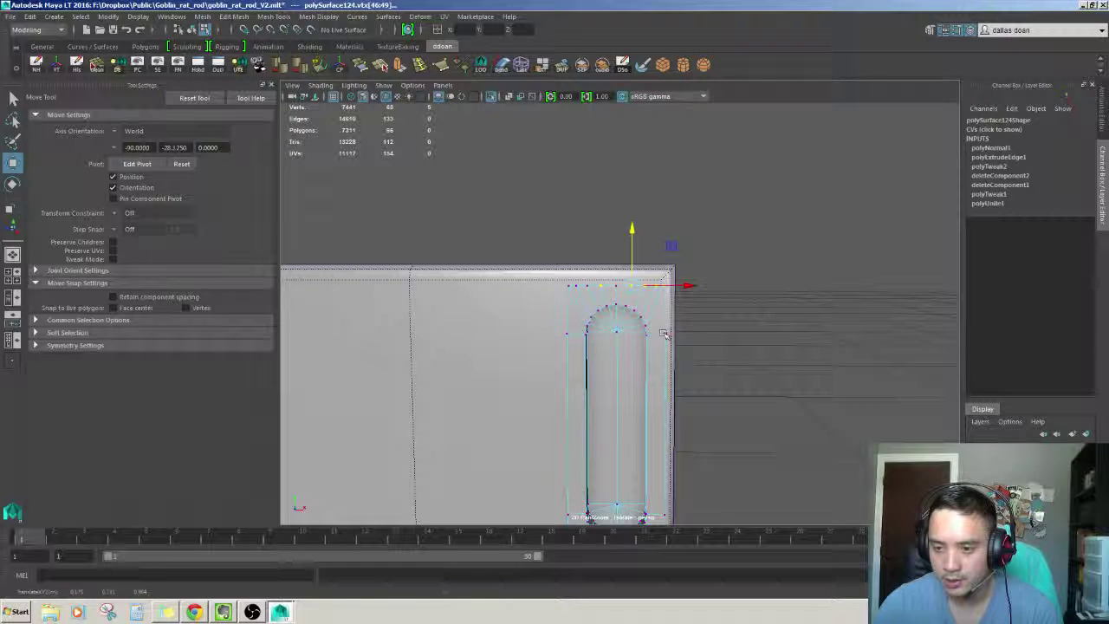
click(666, 279)
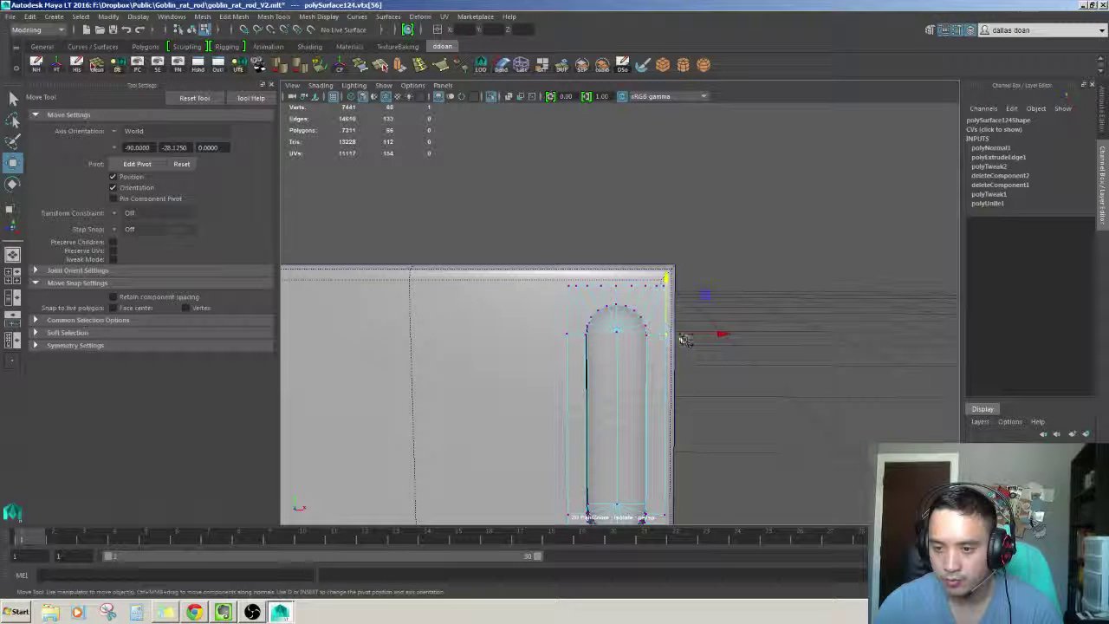
click(568, 334)
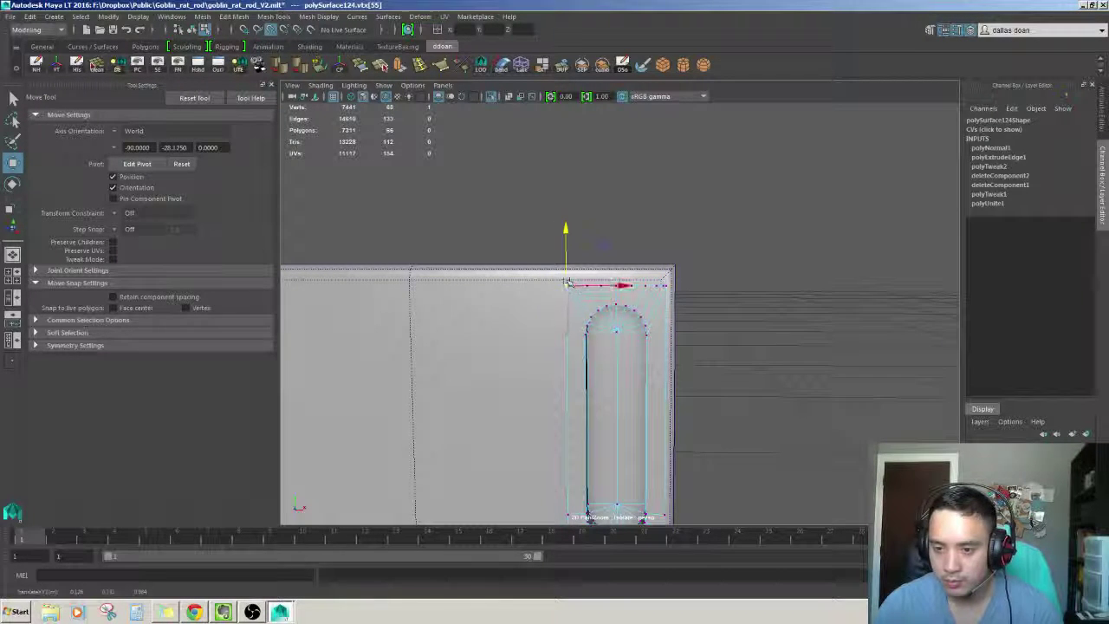
alt+middle_drag(598, 489, 581, 371)
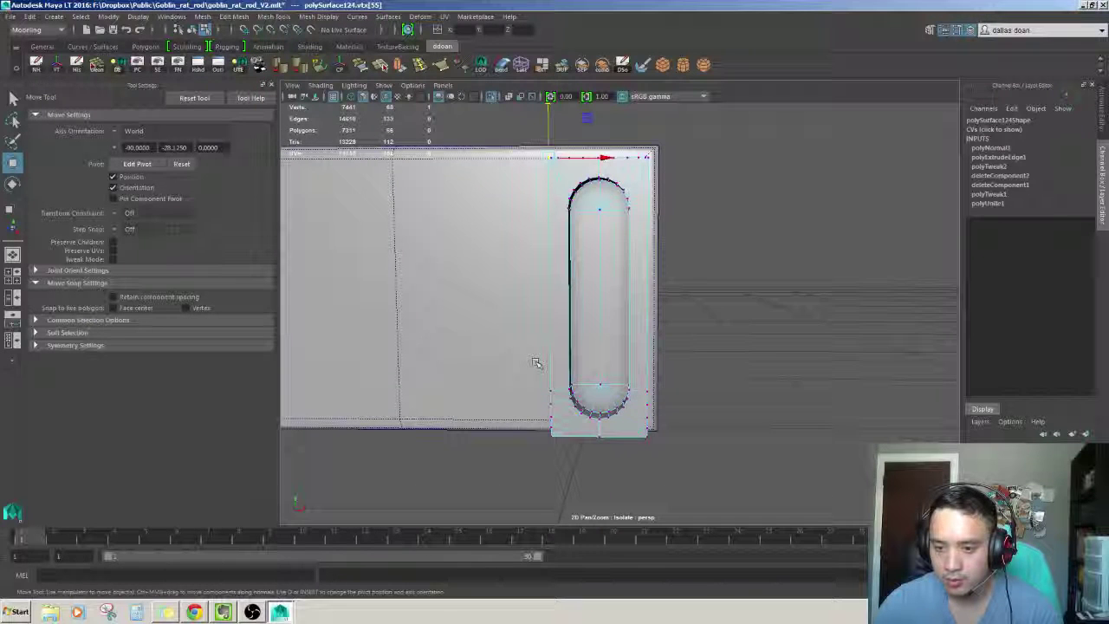
drag(561, 433, 548, 440)
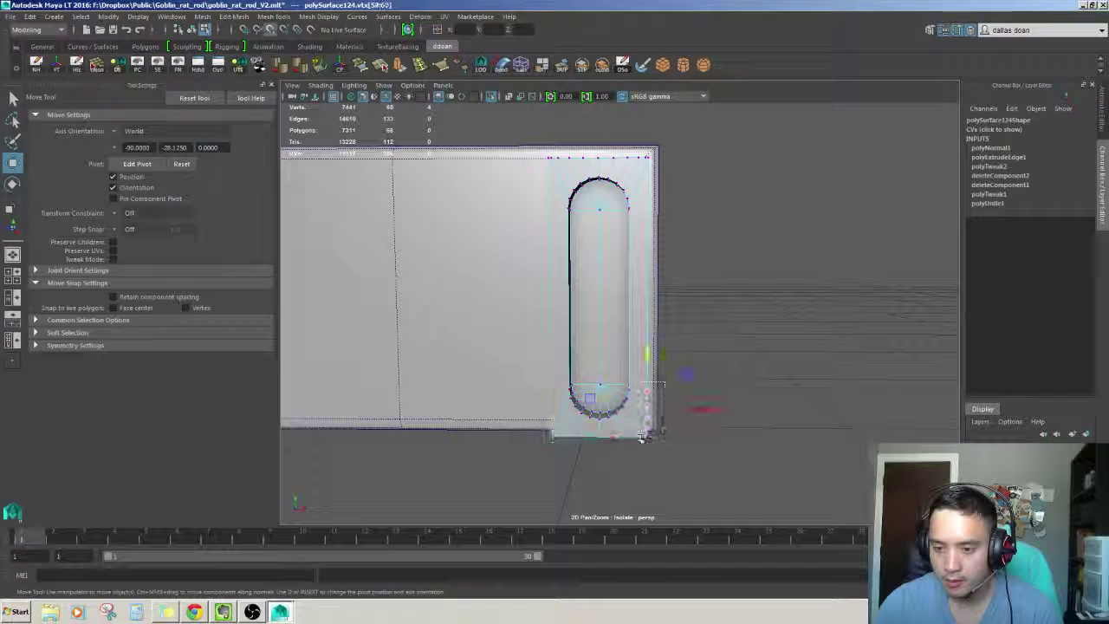
drag(641, 437, 639, 440)
alt+middle_drag(639, 440, 646, 480)
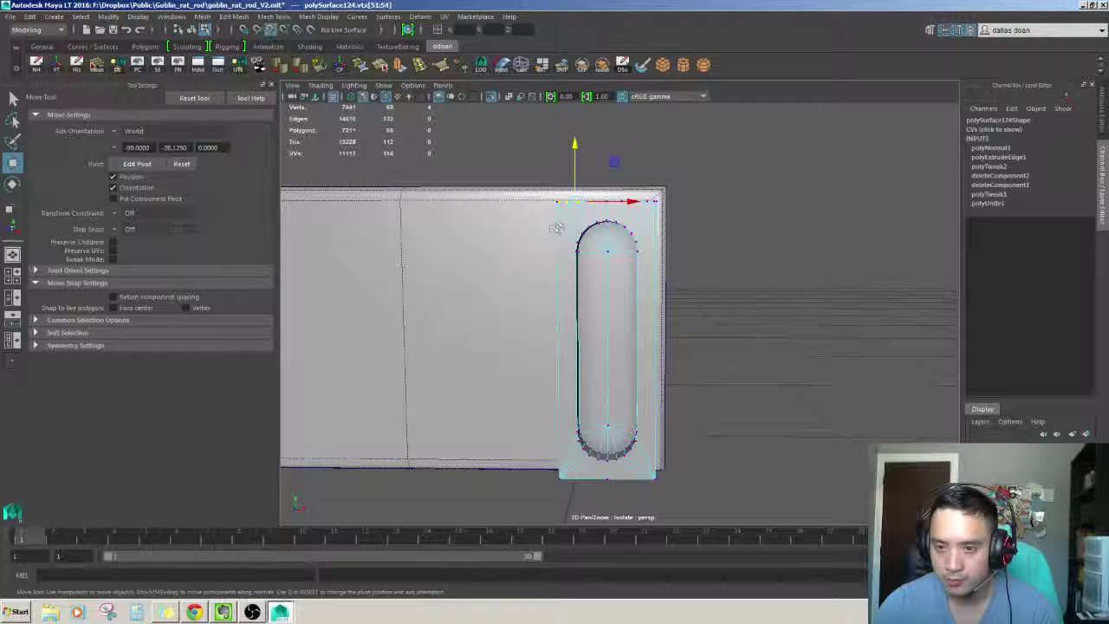
middle_drag(555, 227, 558, 219)
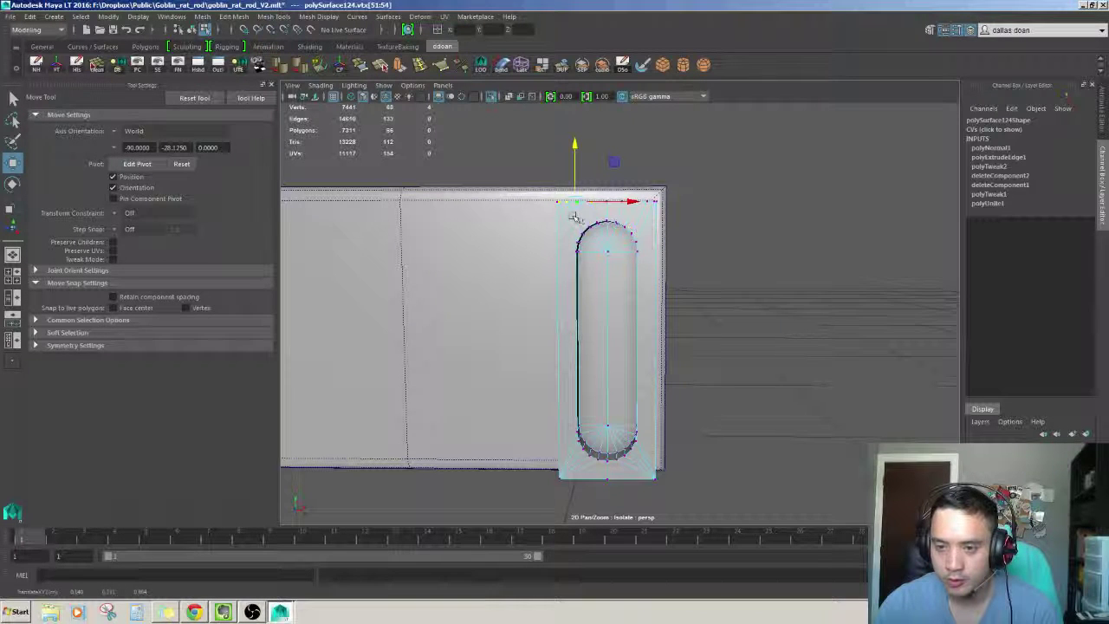
Move the border's top-right corner vertex right to the plate edge
key(f)
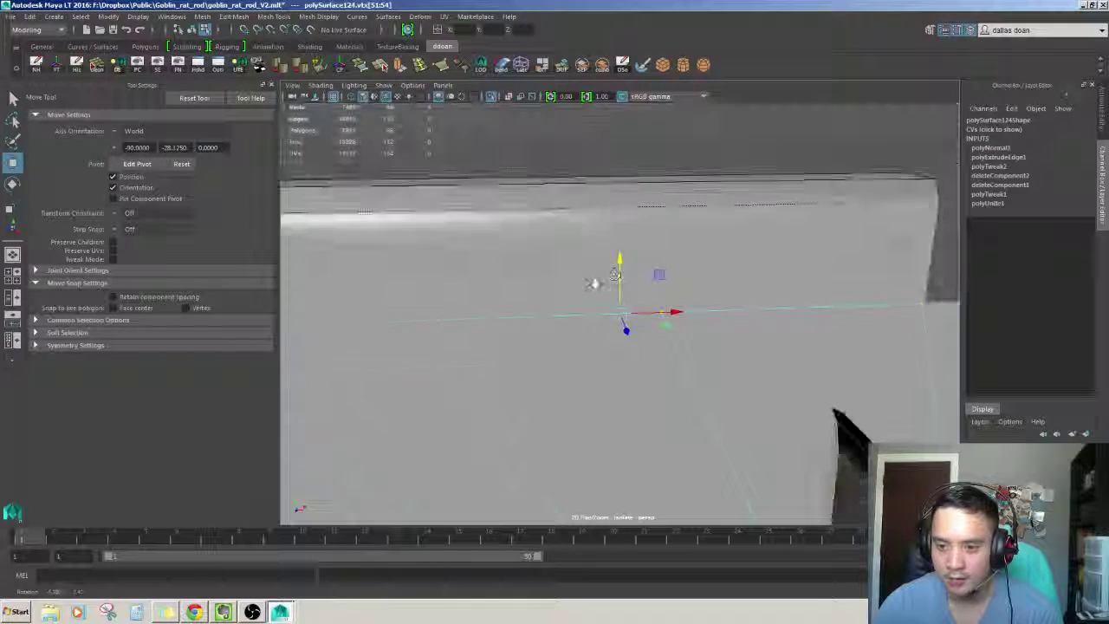
scroll(593, 283, down, 3)
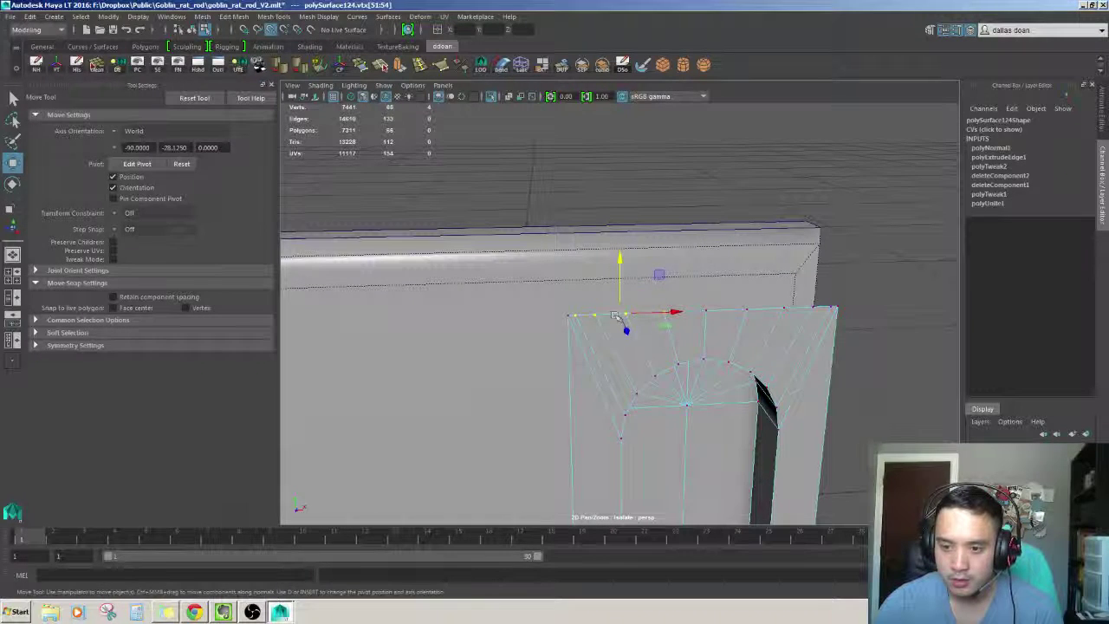
click(834, 309)
middle_drag(832, 333, 834, 312)
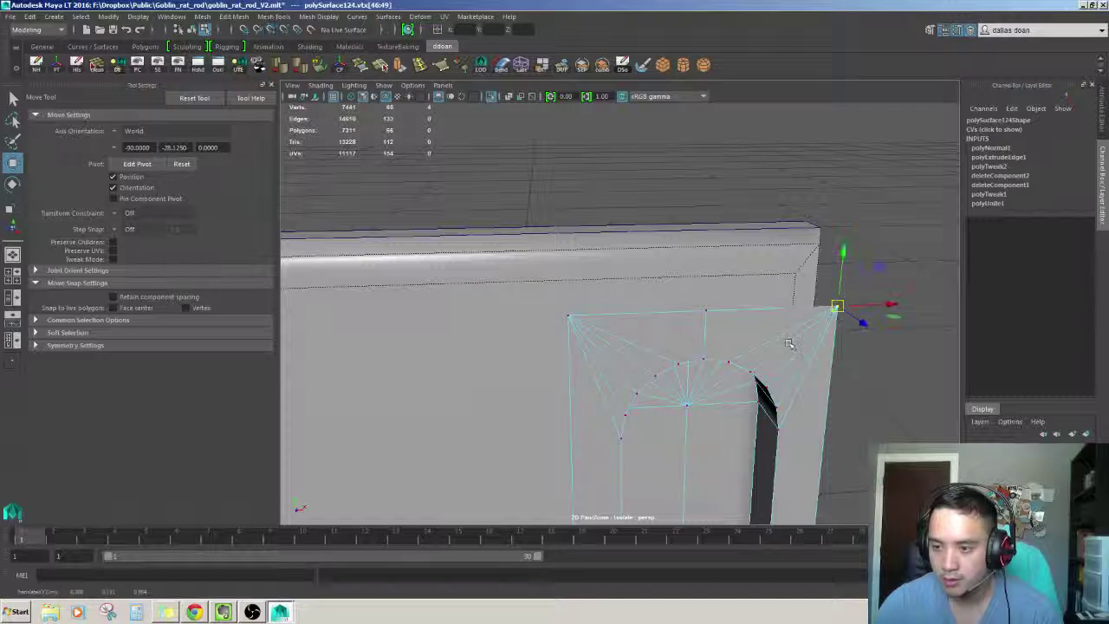
Merge all of the vent's vertices with a 0.007 distance threshold
scroll(788, 344, down, 3)
scroll(622, 260, up, 2)
drag(671, 415, 621, 227)
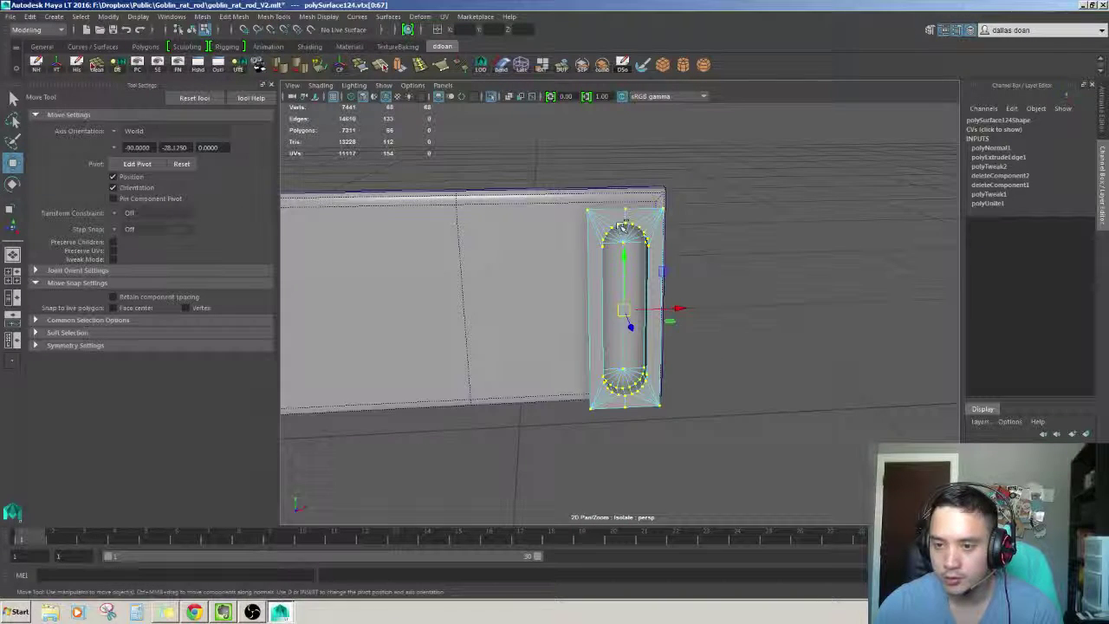
shift+right_drag(623, 201, 685, 178)
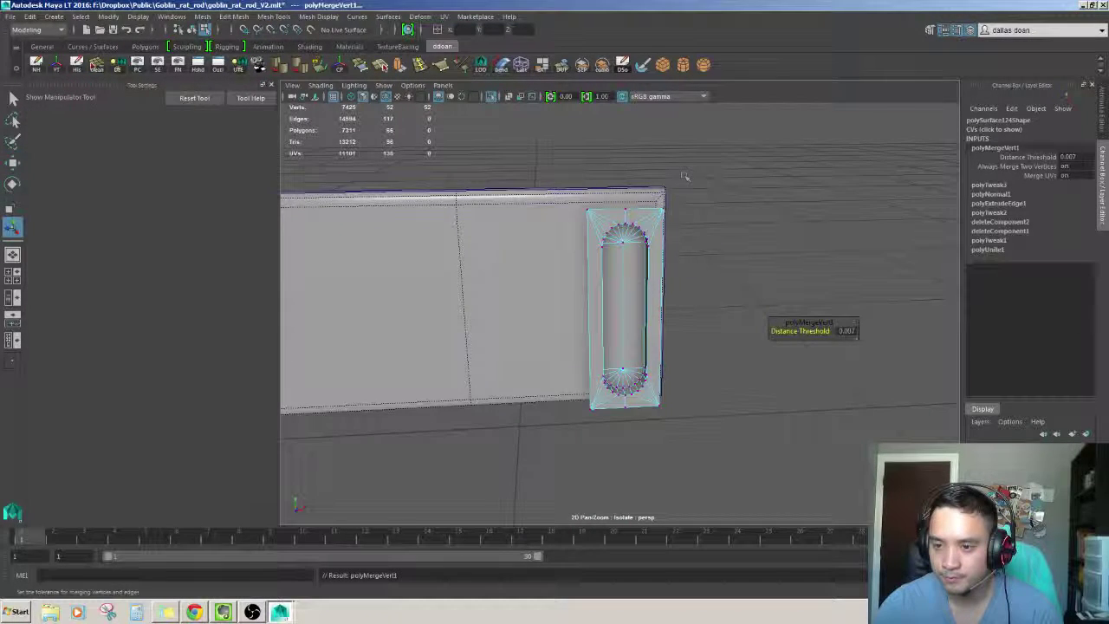
Switch to object mode and select the vent piece of the mesh
key(w)
key(F8)
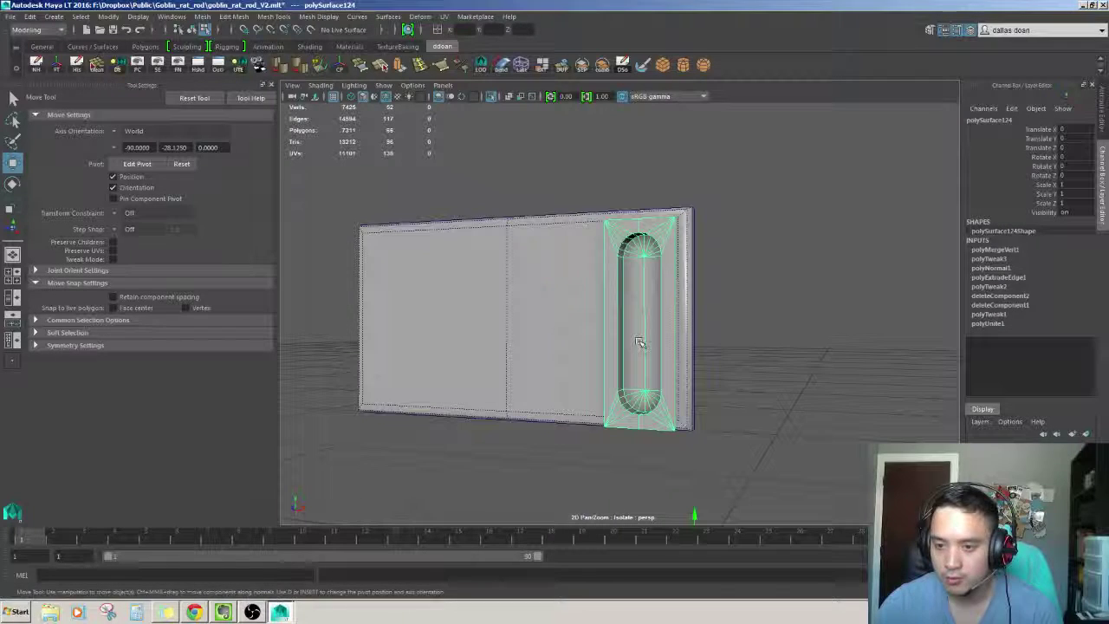
mouse_move(679, 282)
alt+mouse_down()
mouse_move(620, 323)
mouse_move(681, 329)
alt+mouse_up()
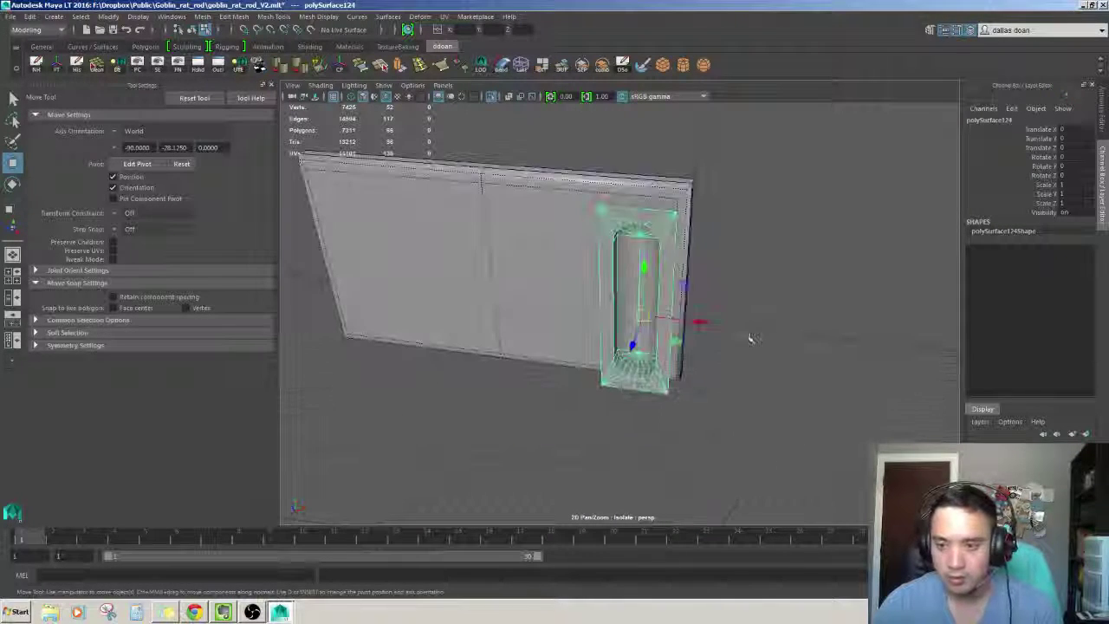
scroll(687, 249, up, 4)
scroll(687, 248, down, 5)
alt+drag(641, 286, 613, 322)
click(613, 322)
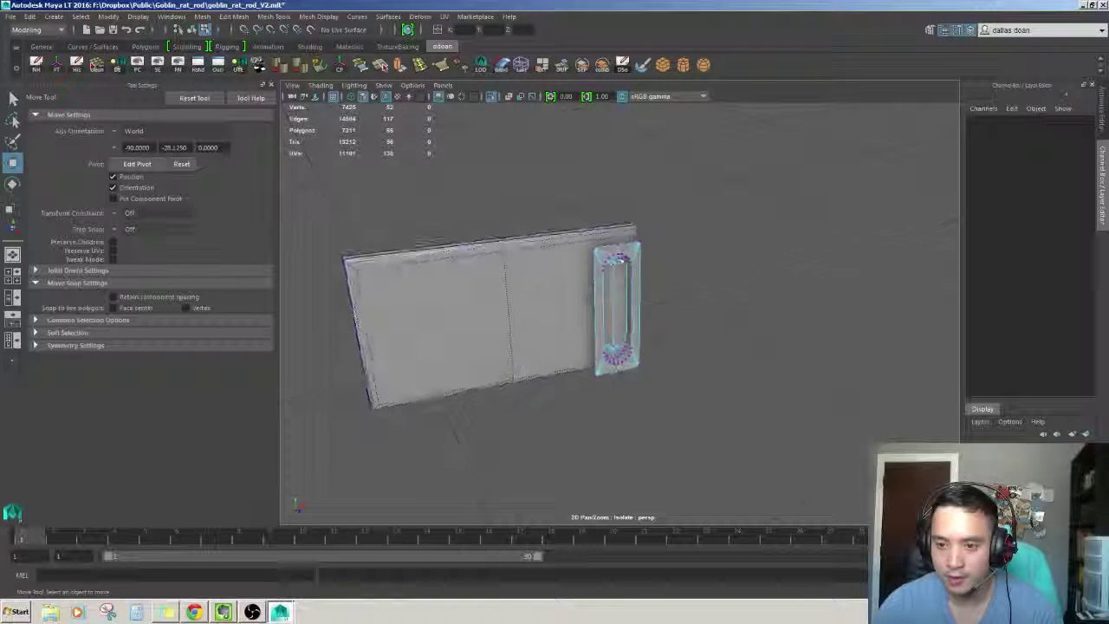
key(F8)
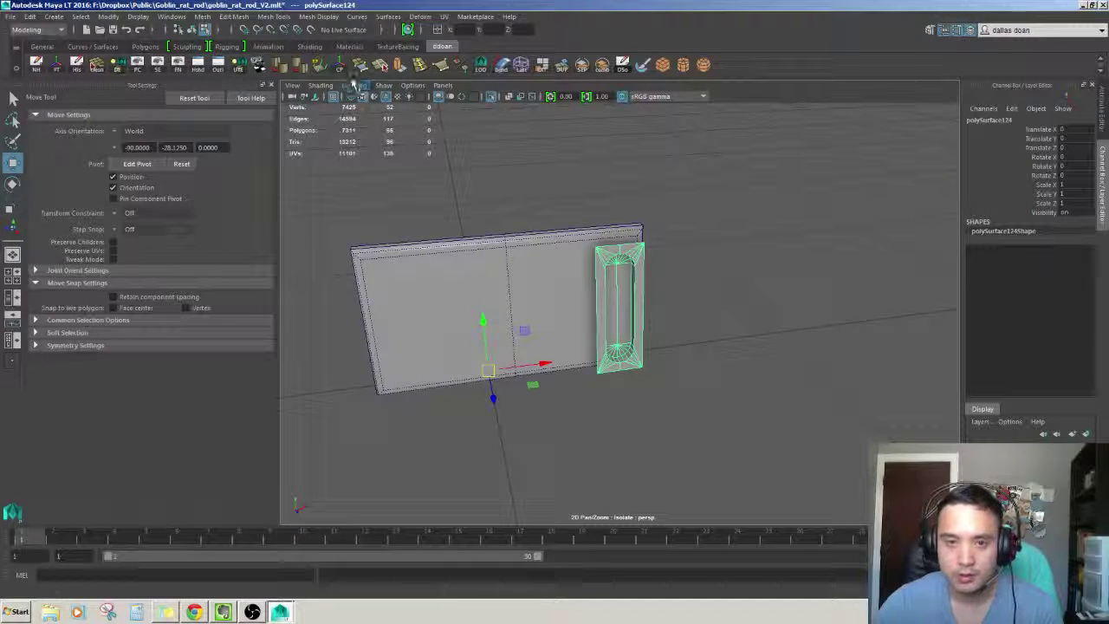
mouse_move(537, 312)
alt+mouse_down()
mouse_move(581, 319)
mouse_move(598, 350)
alt+mouse_up()
Duplicate the vent twice and place the copies side by side in a row
key(ctrl+d)
middle_drag(620, 357, 555, 356)
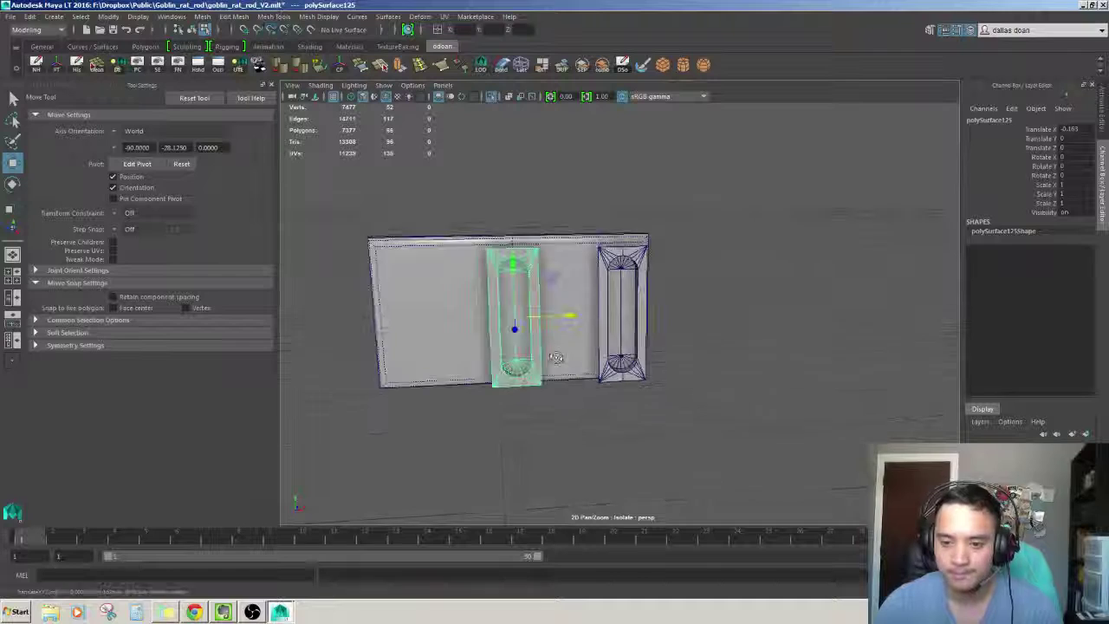
alt+drag(555, 357, 588, 368)
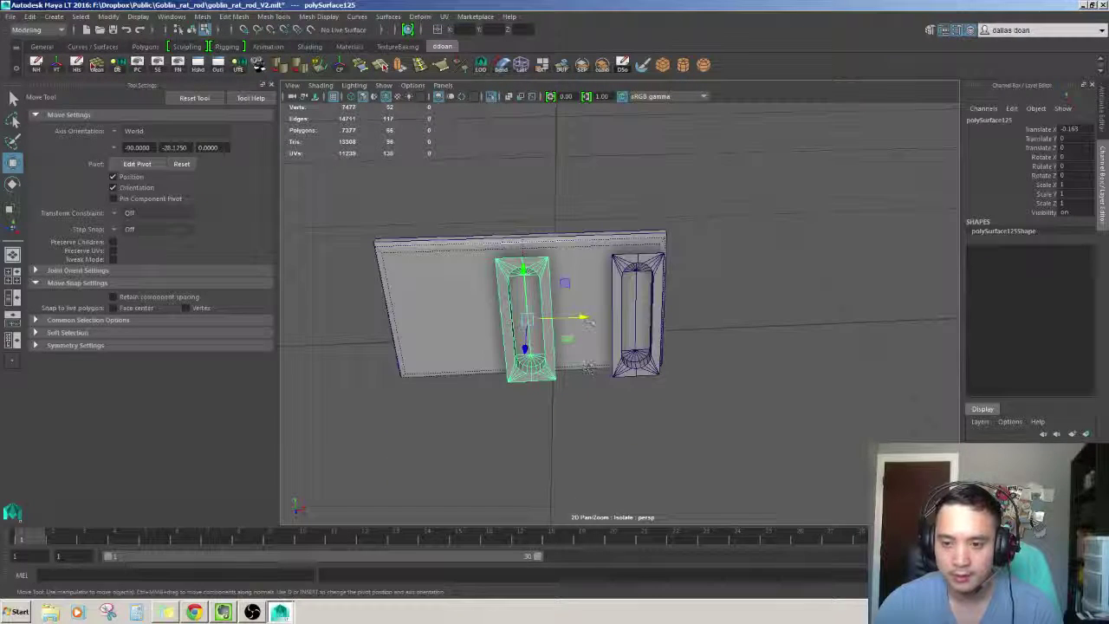
key(ctrl+d)
drag(587, 321, 637, 313)
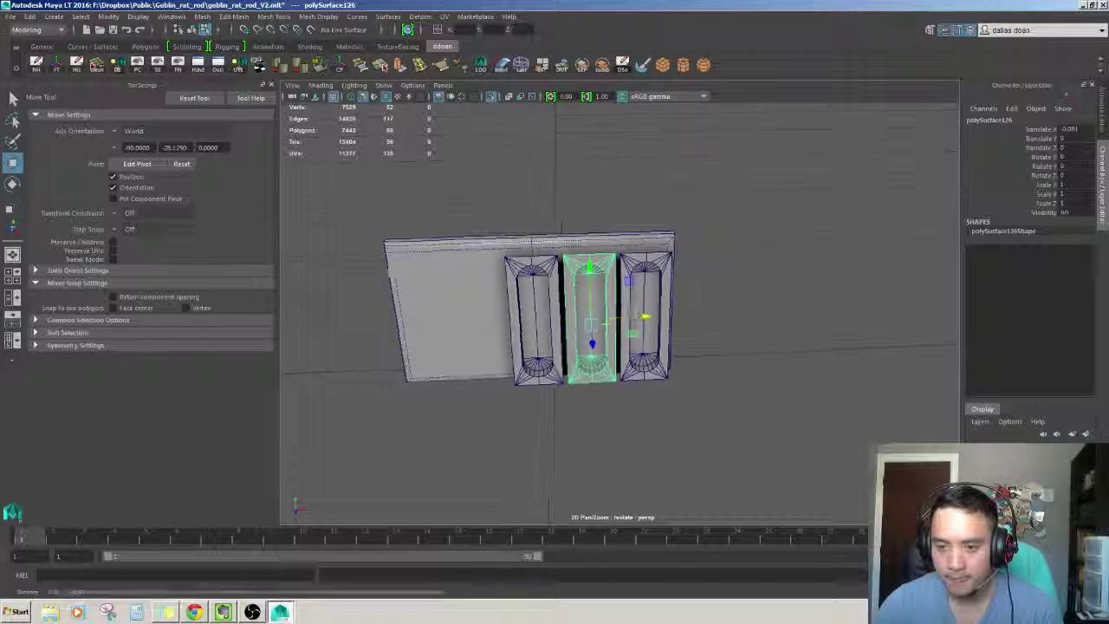
Select the board and an edge along its top
alt+drag(638, 314, 613, 259)
shift+click(614, 247)
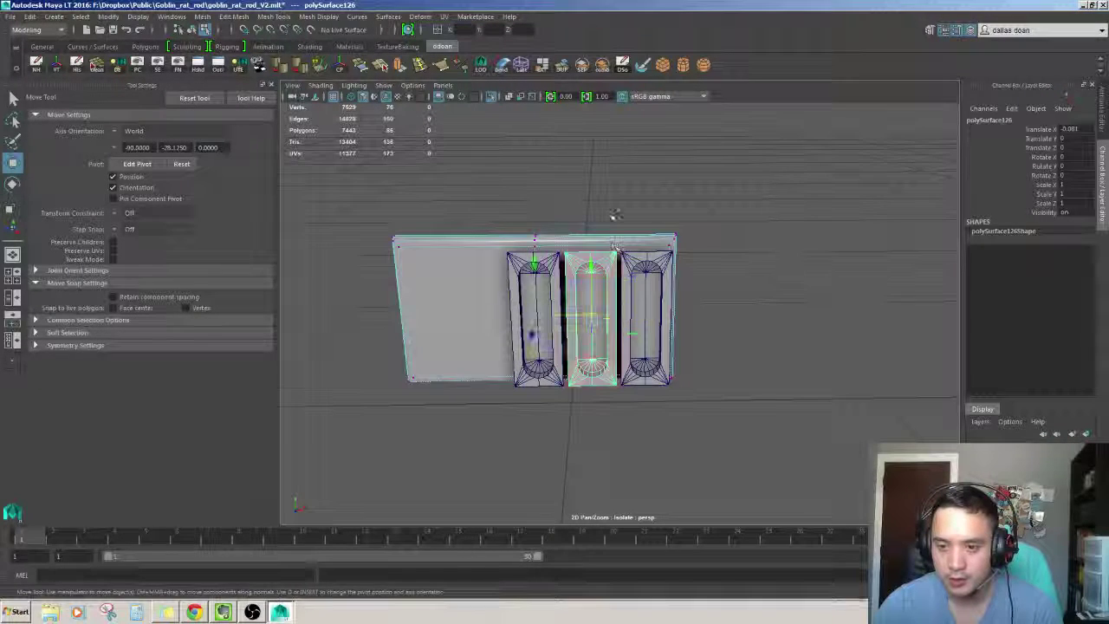
click(610, 241)
Insert an edge loop across the board and leave isolate view to show the full scene
ctrl+right_drag(615, 239, 620, 294)
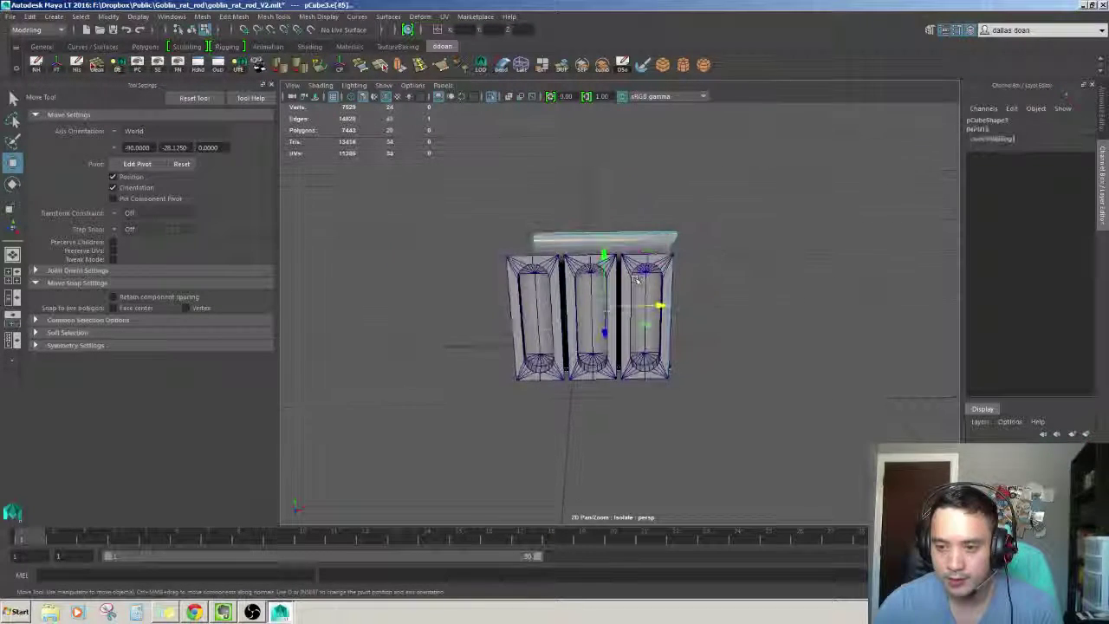
key(F8)
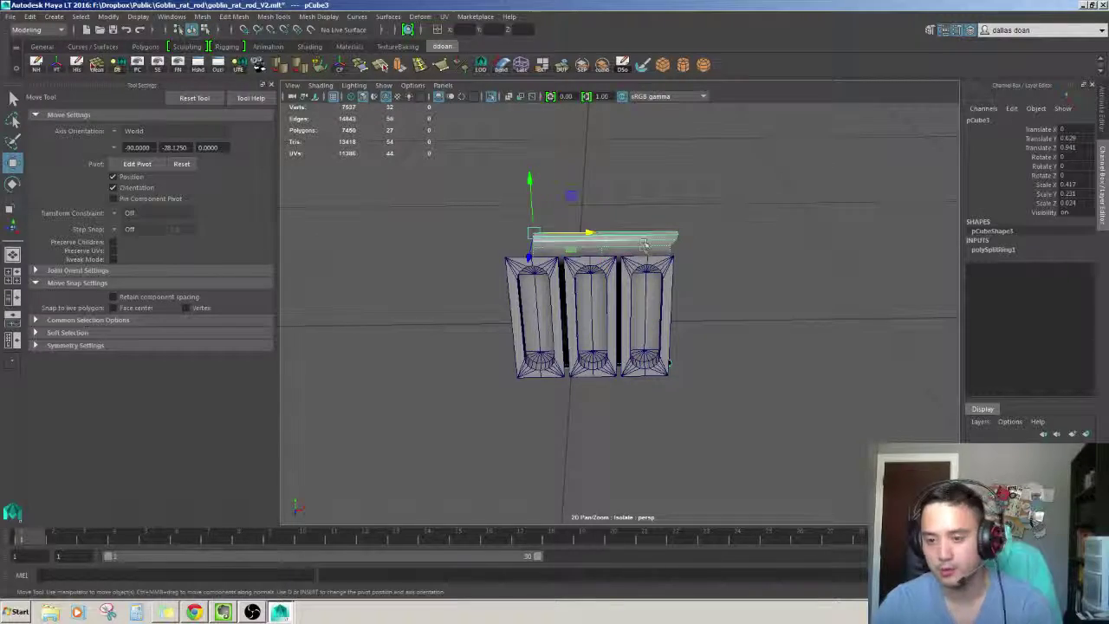
key(ctrl+1)
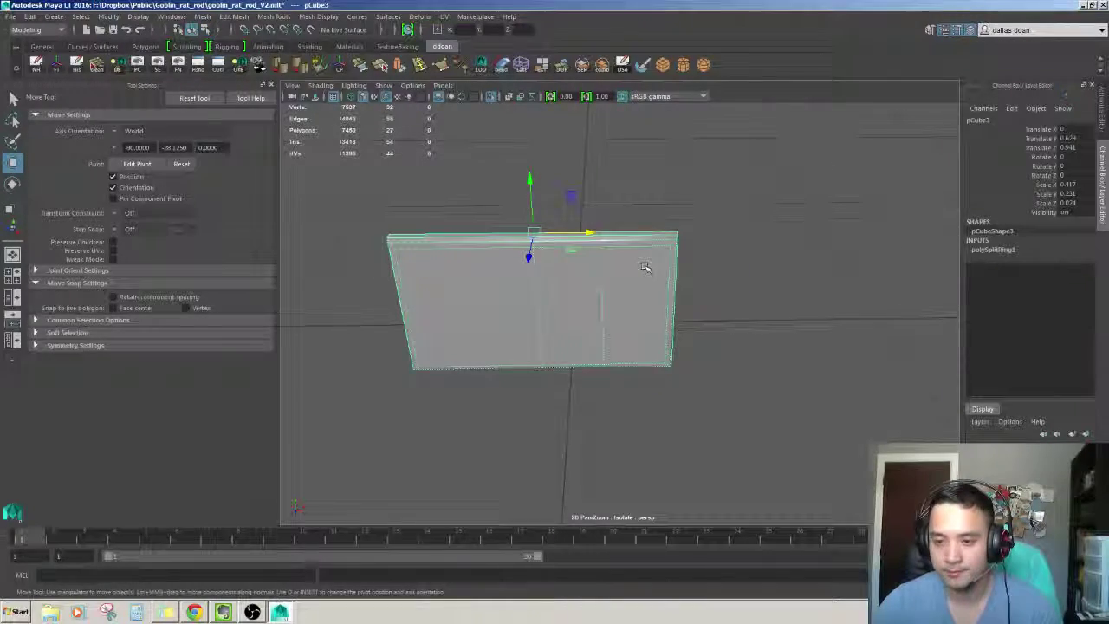
key(ctrl+1)
Select the left, middle and right slot pieces and isolate the view on them
alt+drag(645, 267, 571, 284)
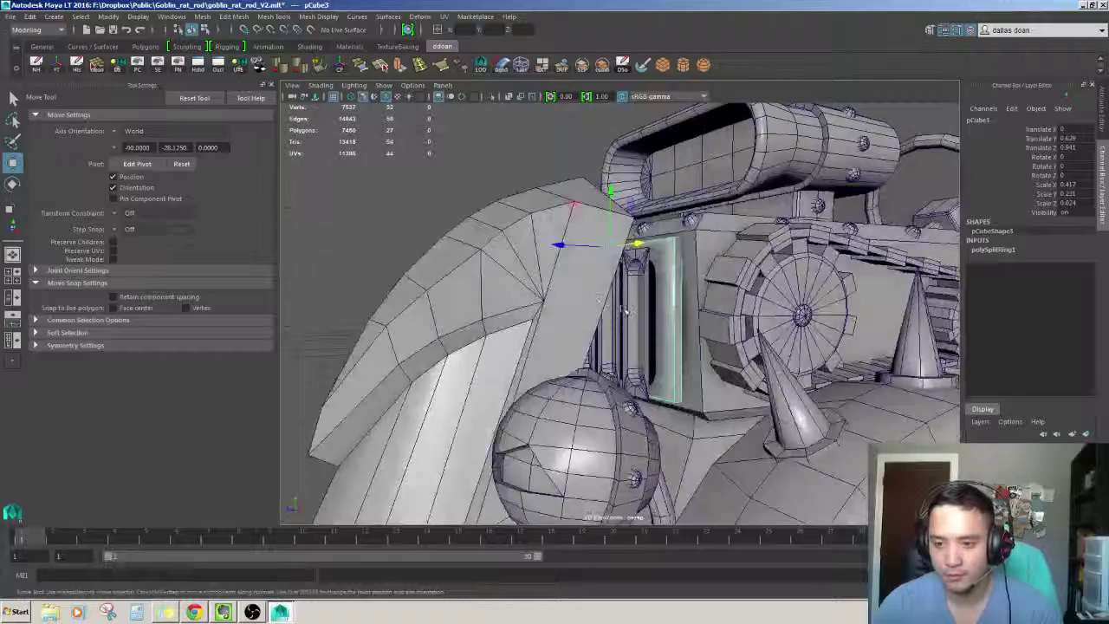
mouse_move(625, 310)
alt+mouse_down()
mouse_move(629, 397)
mouse_move(623, 271)
alt+mouse_up()
click(630, 397)
key(ctrl+1)
click(623, 271)
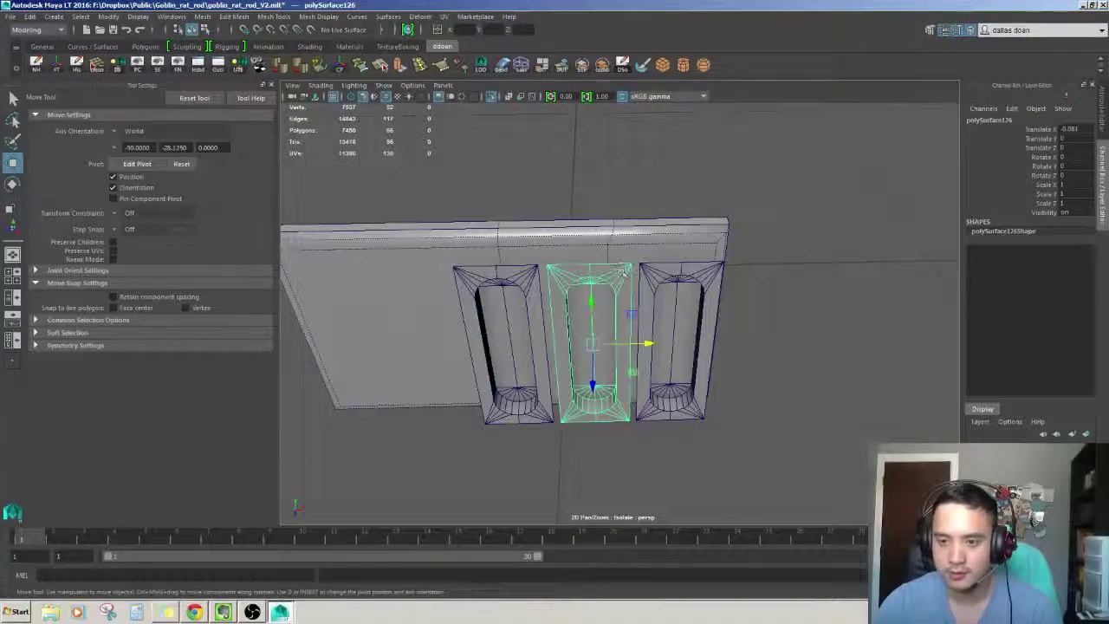
click(639, 342)
click(634, 322)
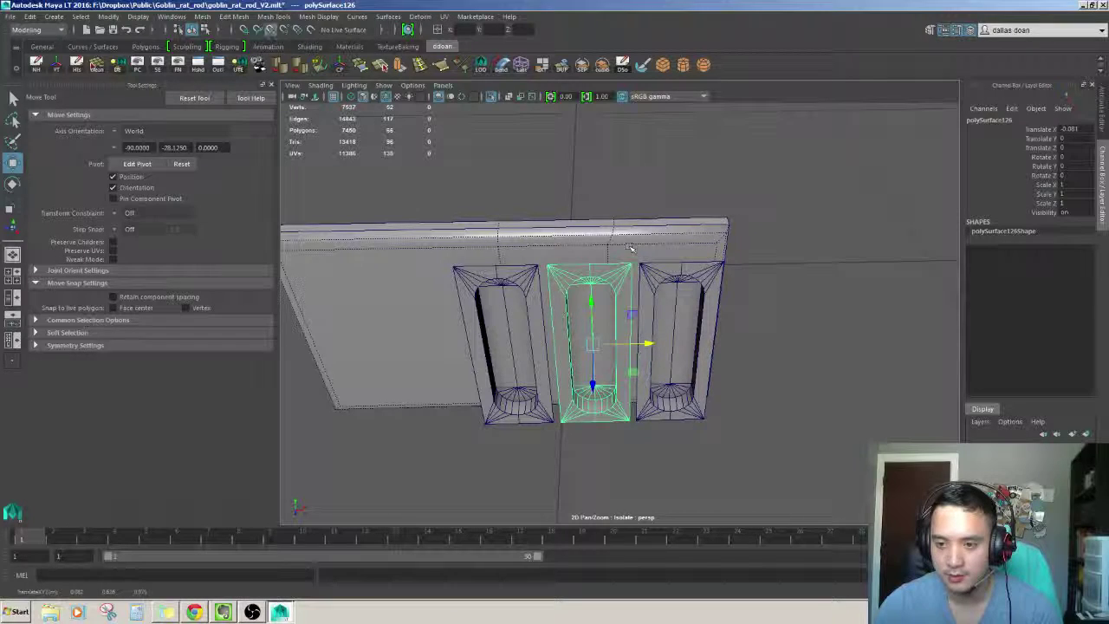
Nudge the middle slot to the right, then undo the move
alt+drag(629, 248, 636, 259)
middle_drag(637, 260, 643, 271)
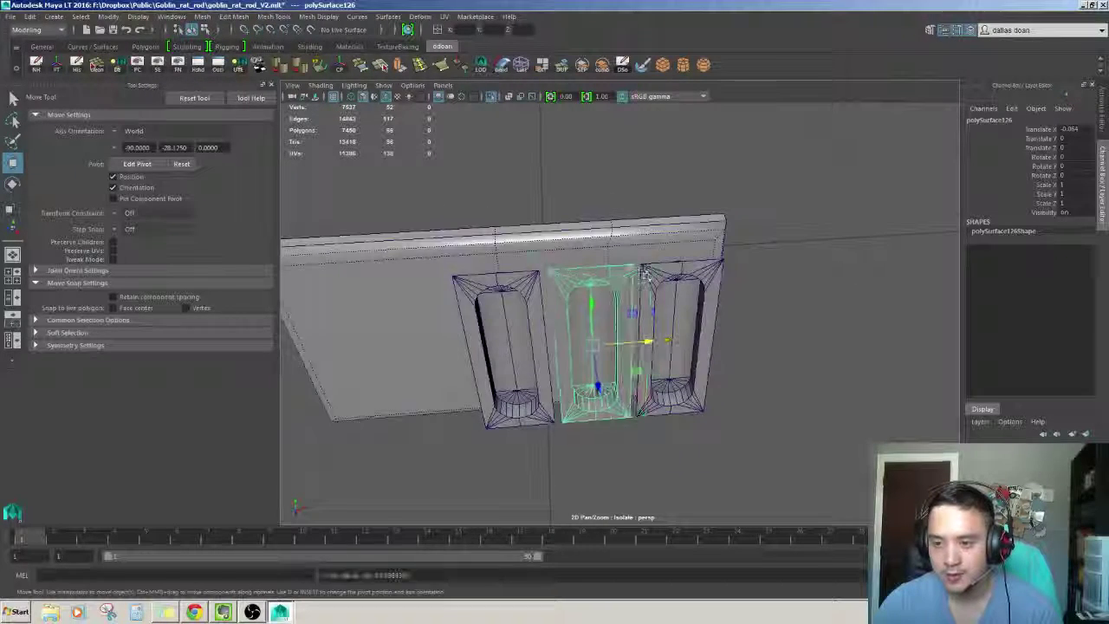
key(ctrl+z)
key(ctrl+z)
key(ctrl+z)
key(ctrl+z)
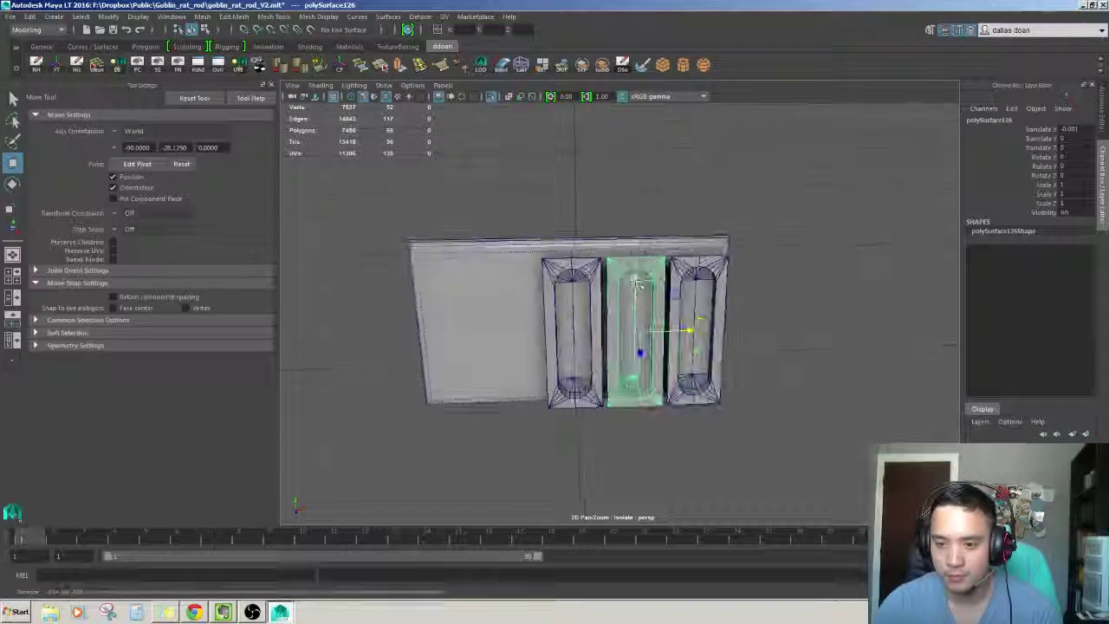
key(ctrl+z)
Delete the extra fourth slot copy
key(ctrl+z)
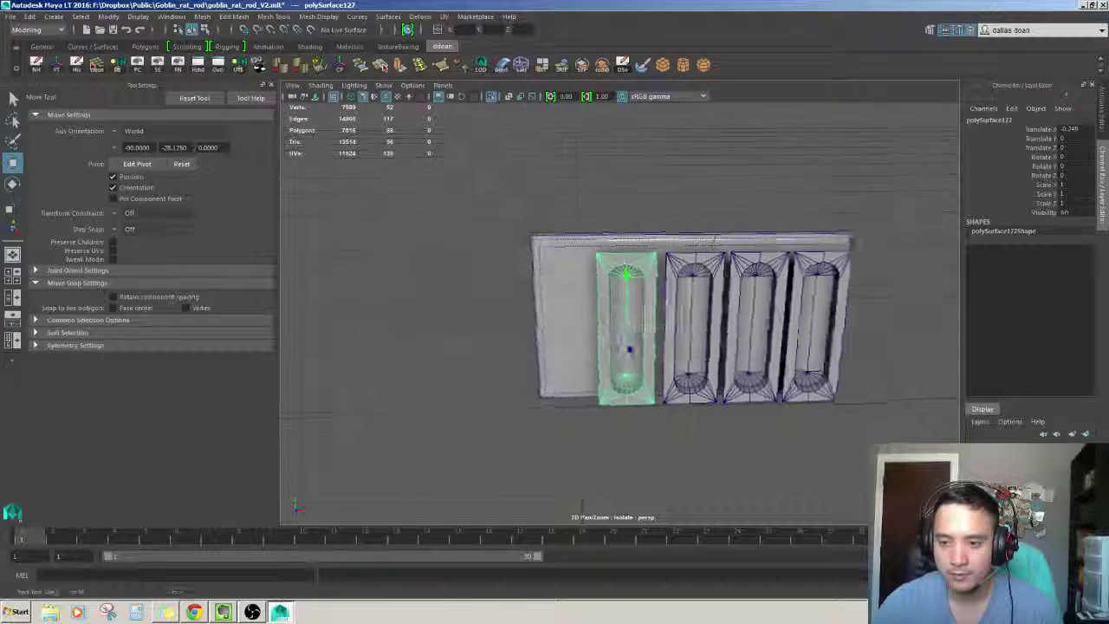
key(ctrl+z)
key(ctrl+z)
key(ctrl+z)
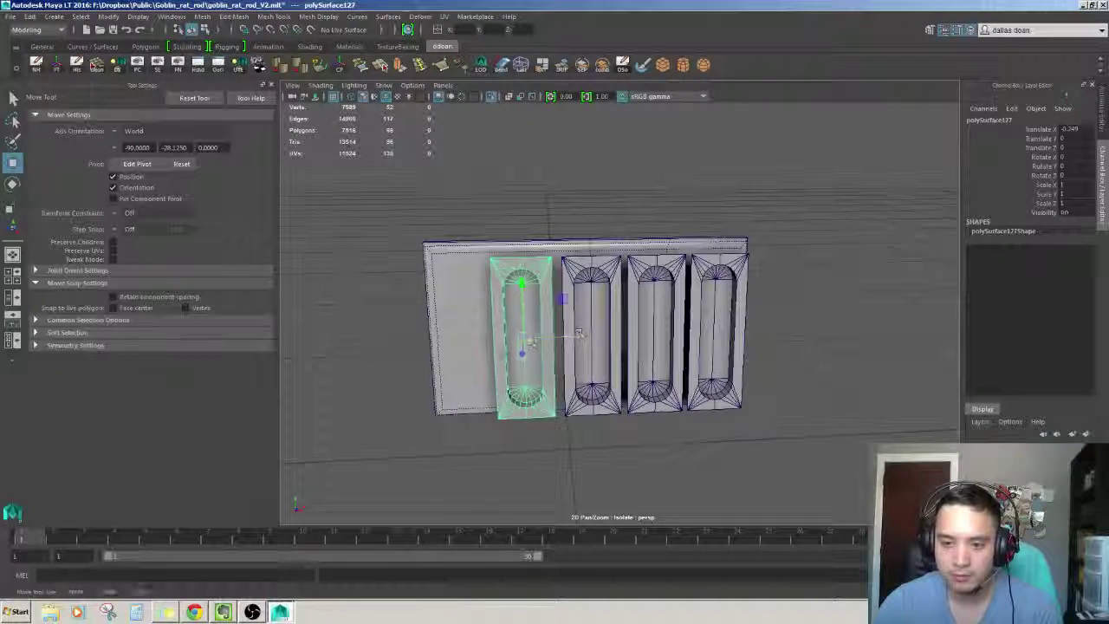
key(ctrl+z)
key(ctrl+z)
scroll(595, 325, down, 2)
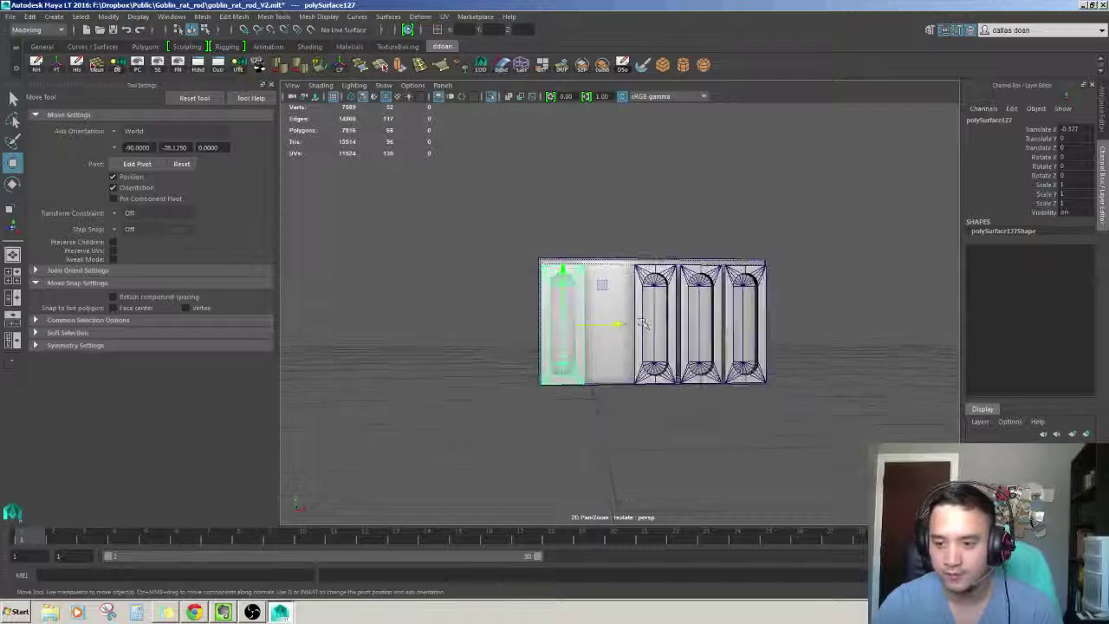
alt+drag(595, 325, 640, 305)
key(Delete)
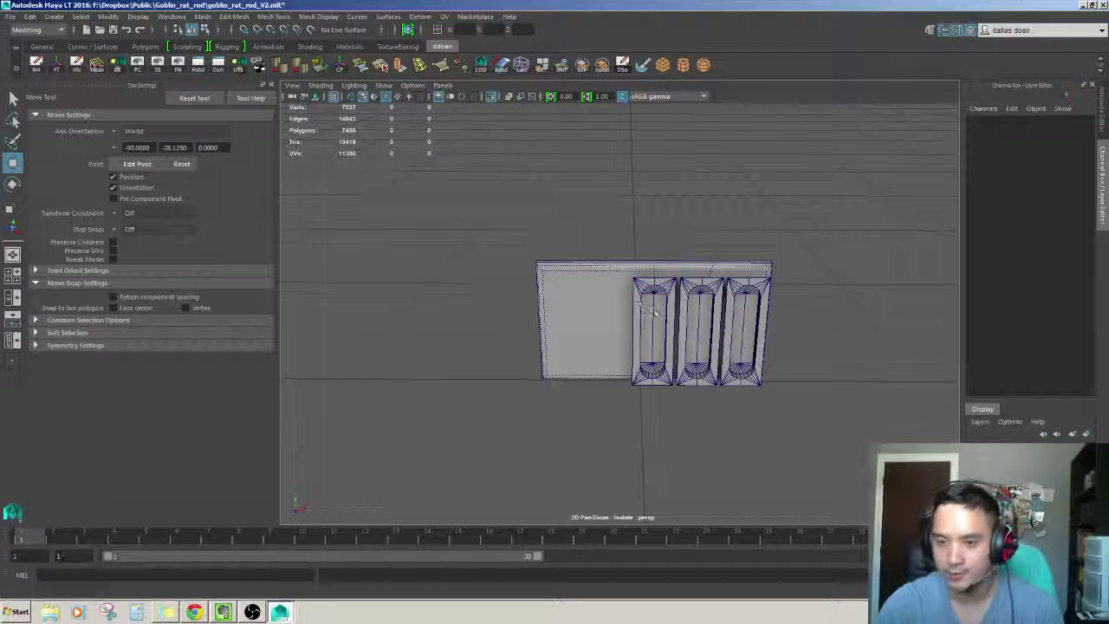
Select the left, middle and right capsules together
click(651, 309)
click(626, 440)
drag(579, 234, 648, 471)
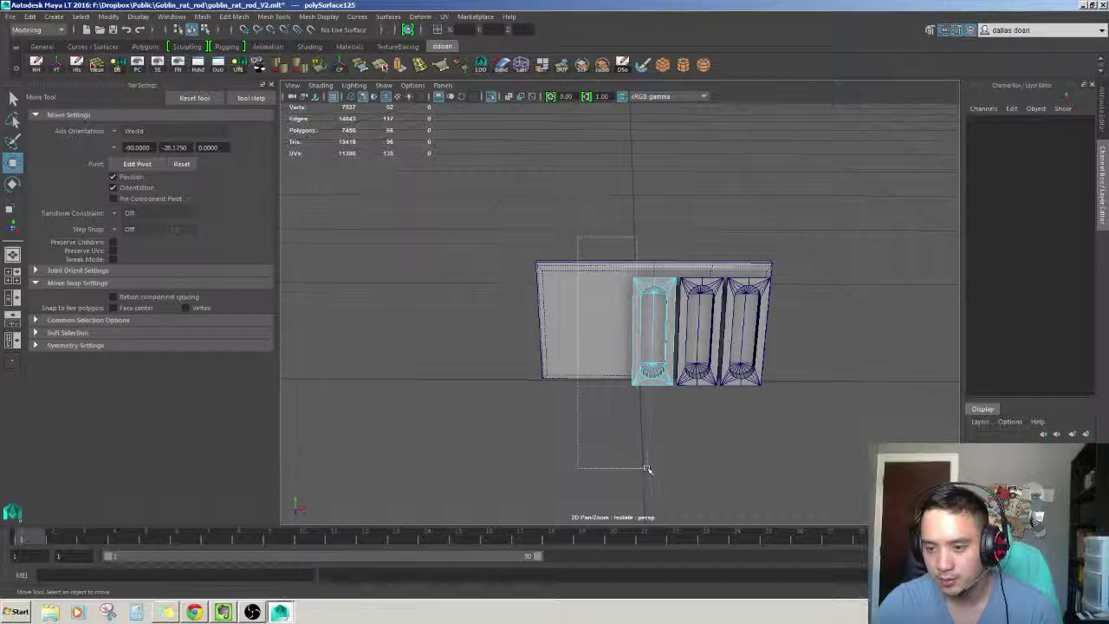
click(621, 428)
scroll(621, 427, up, 3)
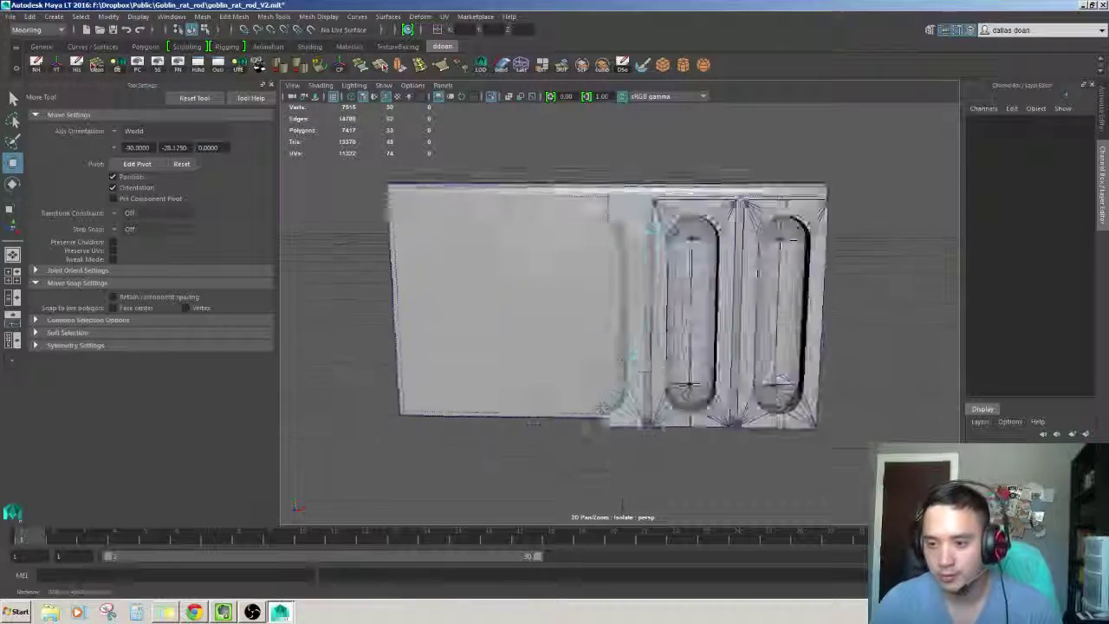
mouse_move(621, 428)
alt+mouse_down()
mouse_move(636, 328)
mouse_move(628, 338)
mouse_move(618, 225)
alt+mouse_up()
click(628, 337)
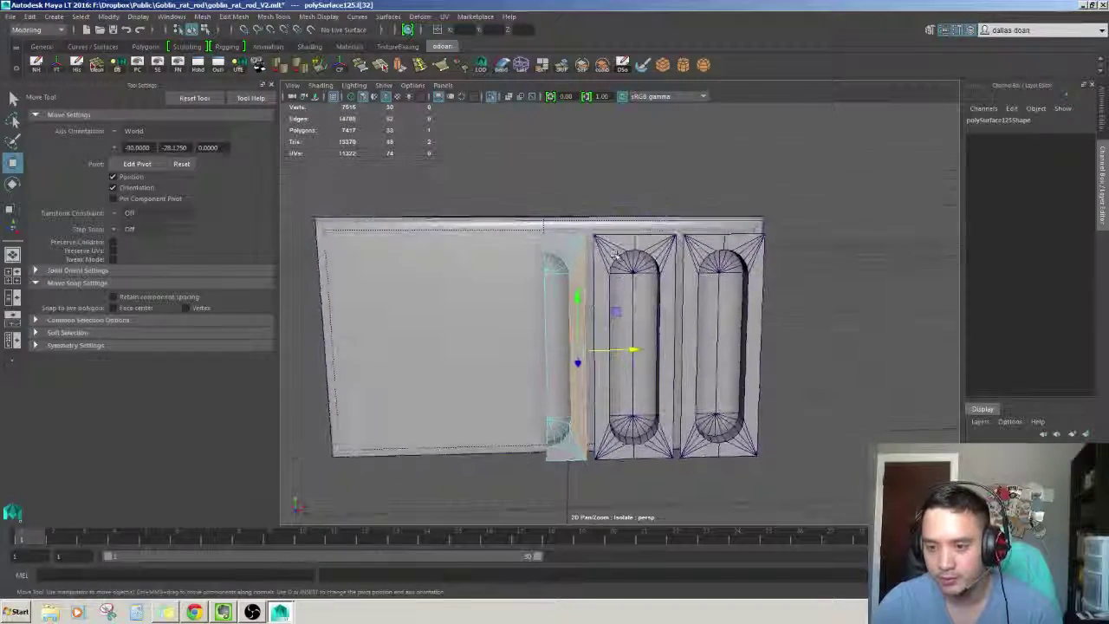
key(F10)
click(655, 312)
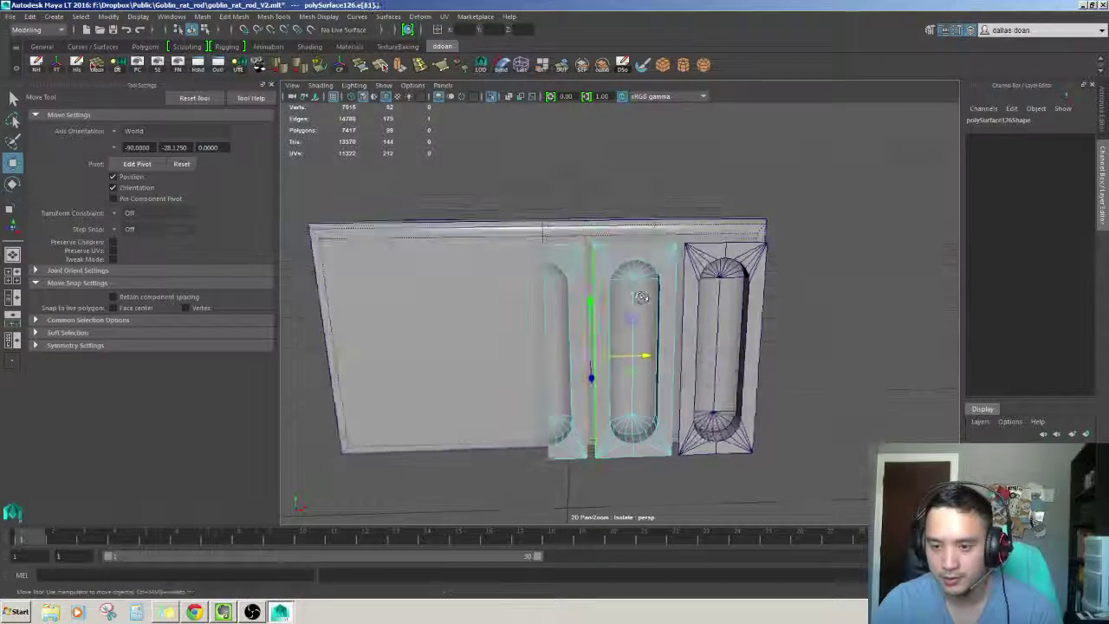
alt+drag(655, 311, 646, 296)
key(F8)
click(723, 317)
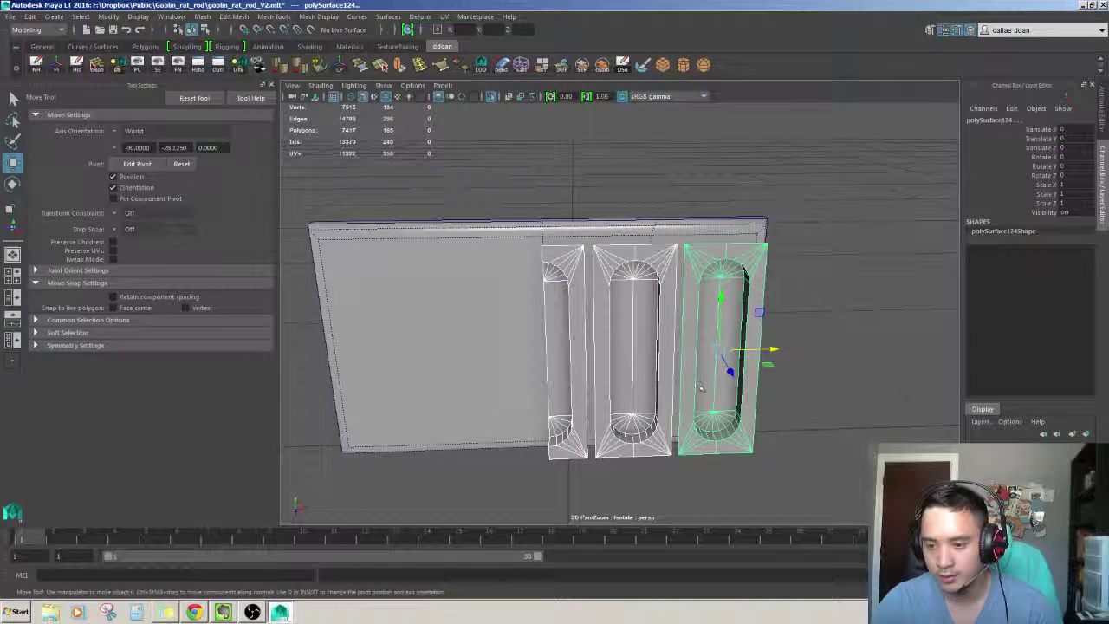
Delete the combined capsule mesh's construction history and switch to edge selection
drag(682, 470, 520, 234)
scroll(606, 329, up, 5)
scroll(606, 329, down, 8)
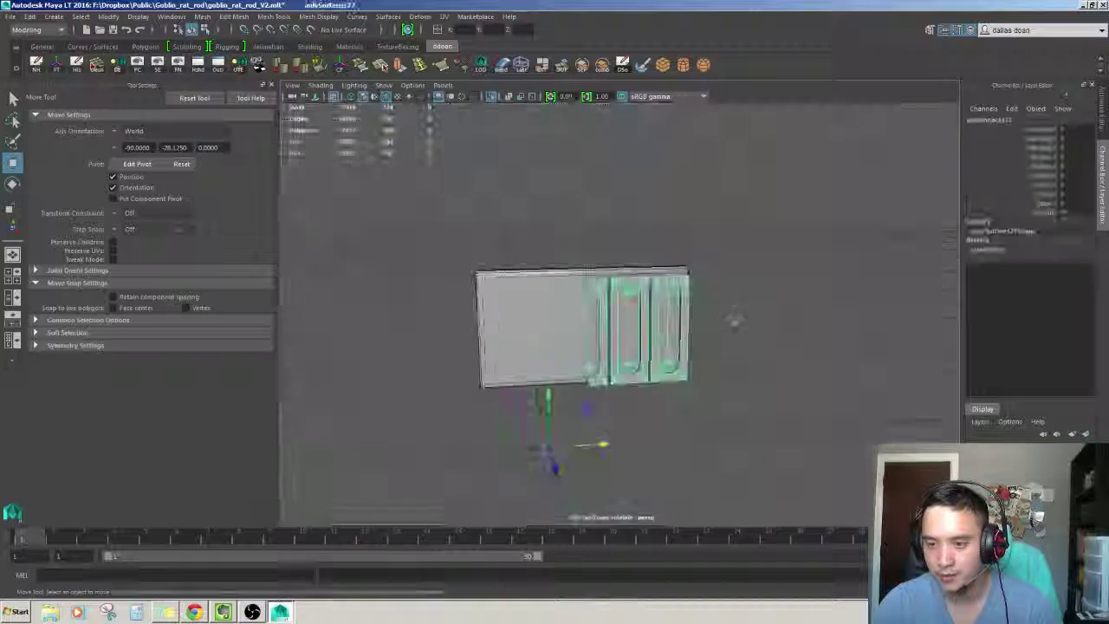
alt+drag(658, 363, 706, 344)
scroll(706, 344, up, 5)
scroll(706, 344, down, 6)
key(alt+shift+d)
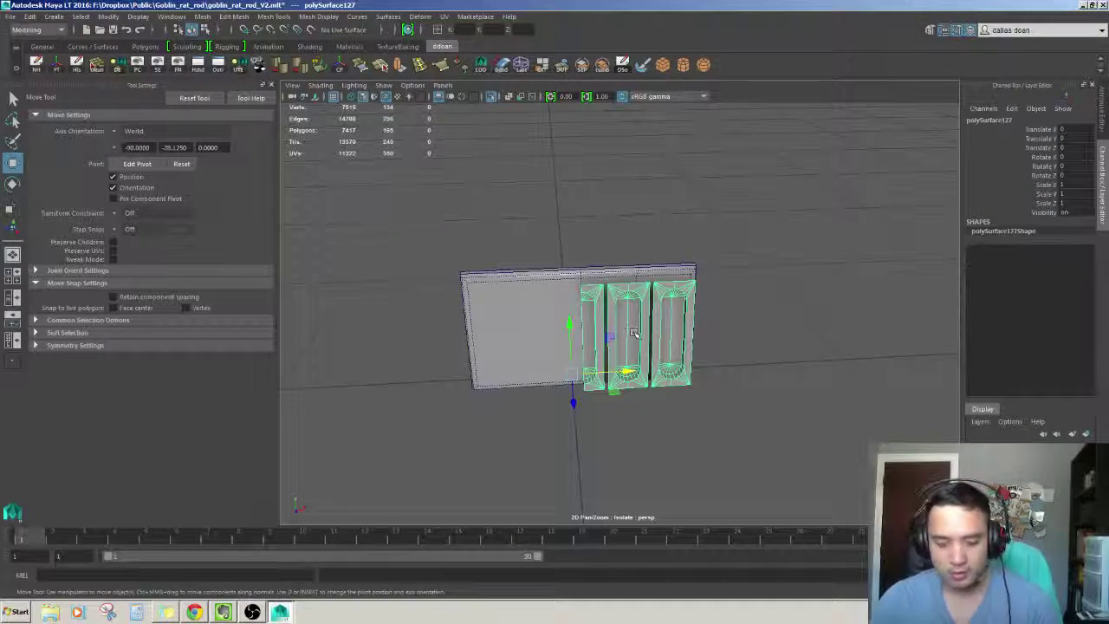
key(F11)
alt+drag(745, 295, 710, 312)
scroll(680, 386, up, 8)
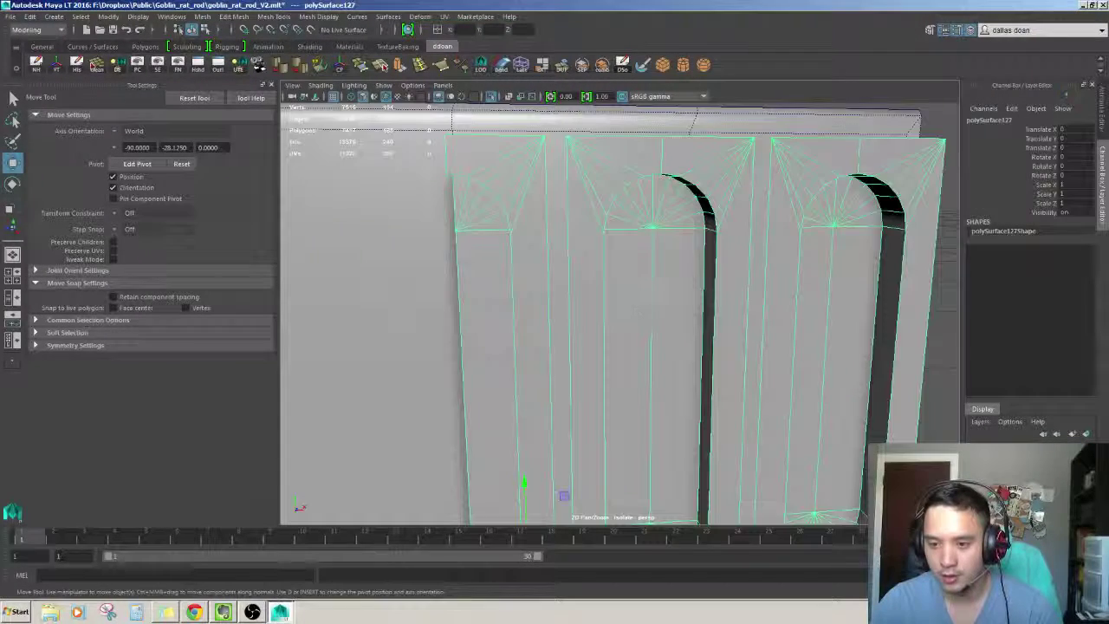
scroll(572, 284, down, 4)
scroll(575, 347, down, 4)
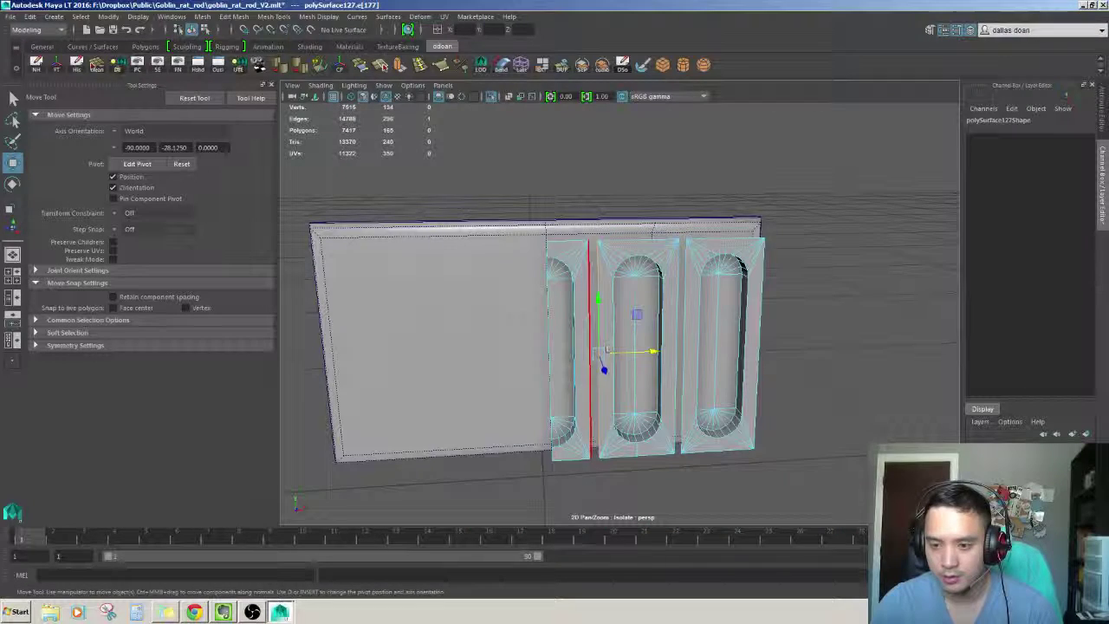
Bridge the selected edge to the edge beside the middle capsule using the Modeling Toolkit
click(938, 30)
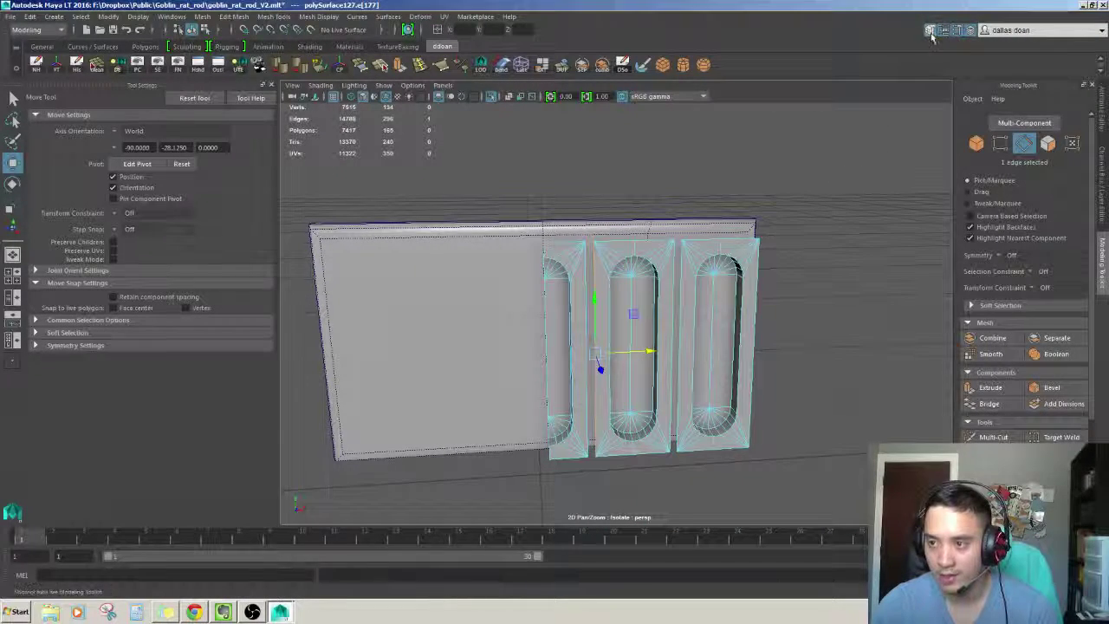
alt+middle_drag(795, 230, 797, 215)
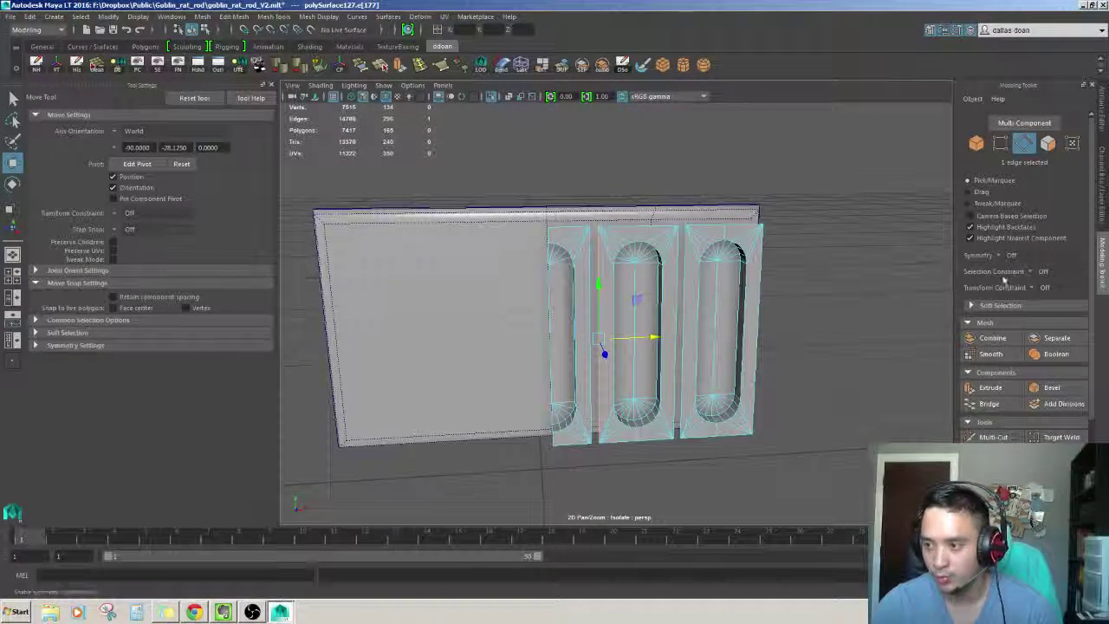
scroll(1027, 364, down, 3)
scroll(1026, 363, up, 1)
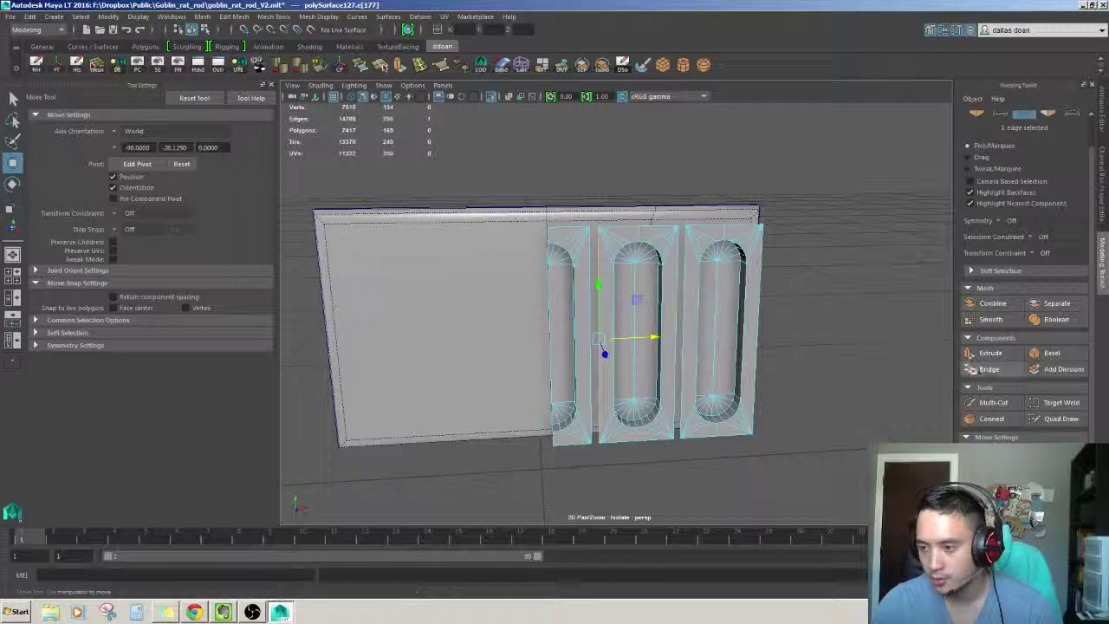
click(1005, 373)
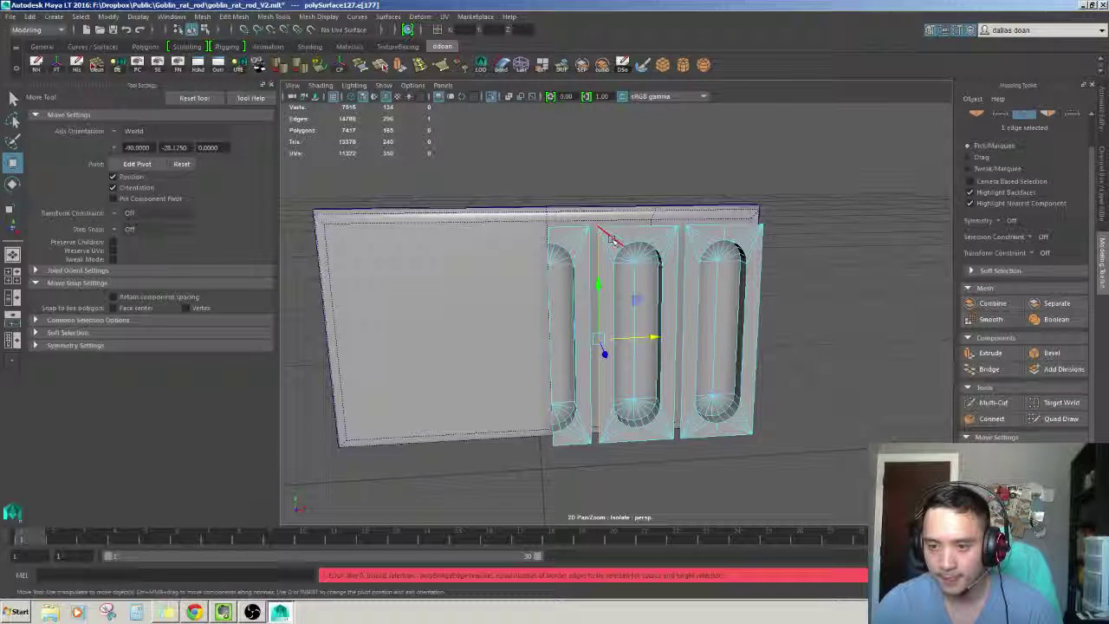
shift+click(595, 242)
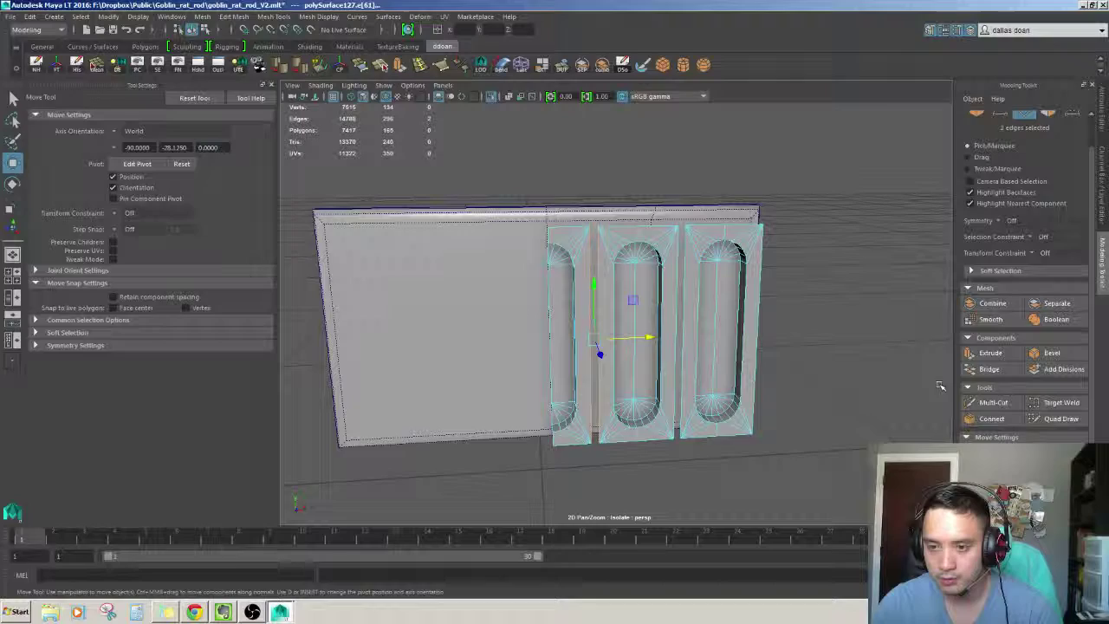
click(990, 370)
key(f)
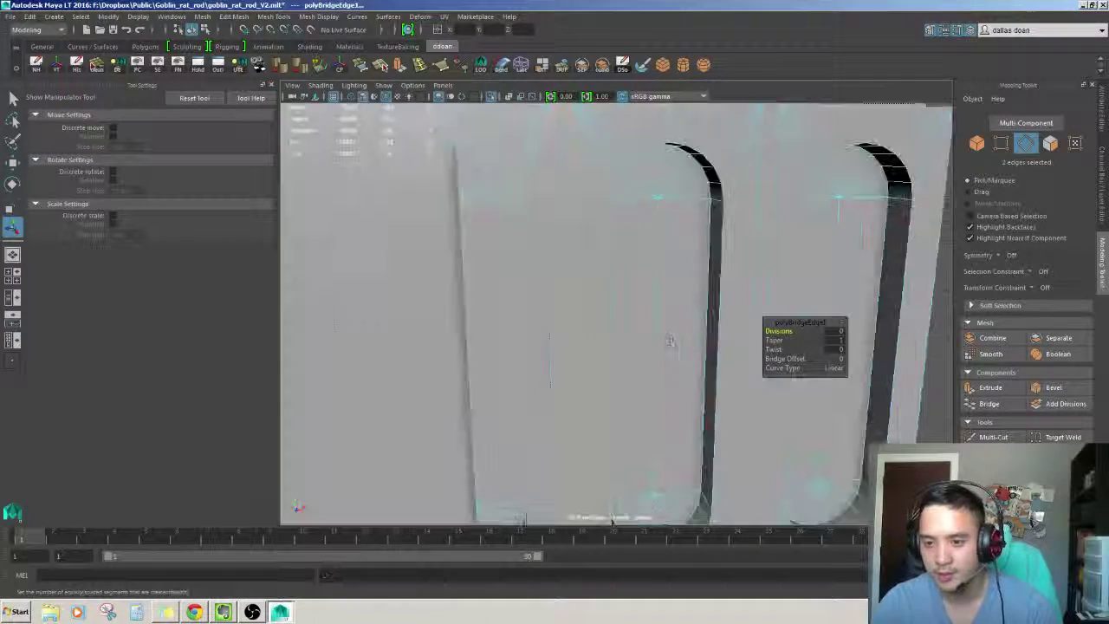
scroll(669, 340, down, 5)
key(w)
Bridge the next pair of edges between neighbouring capsules on the vent mesh
click(769, 264)
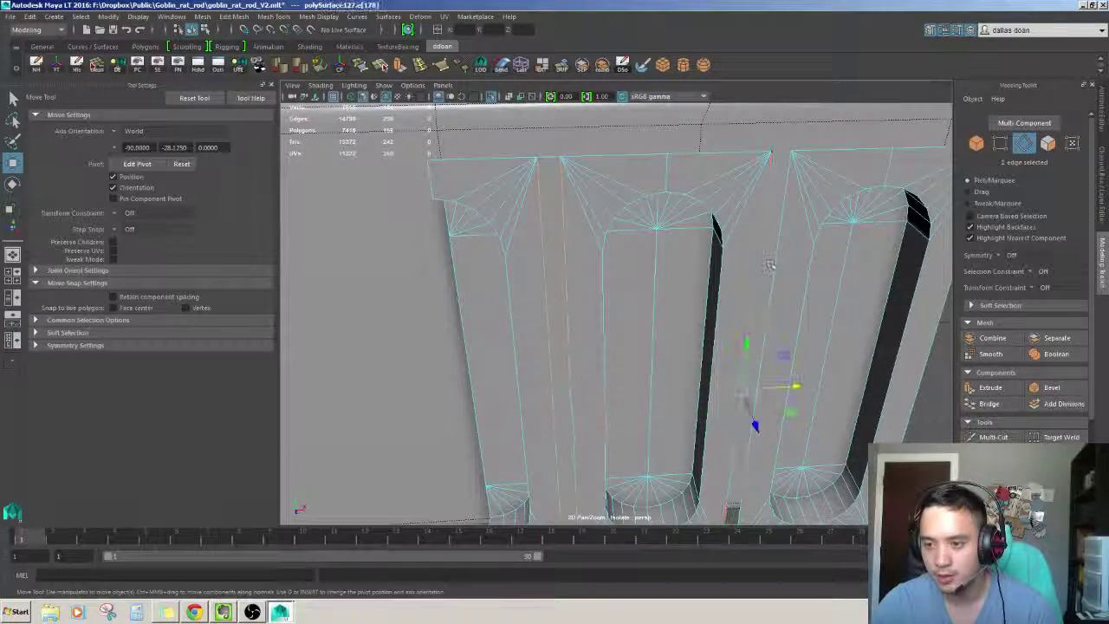
click(777, 258)
scroll(781, 253, down, 6)
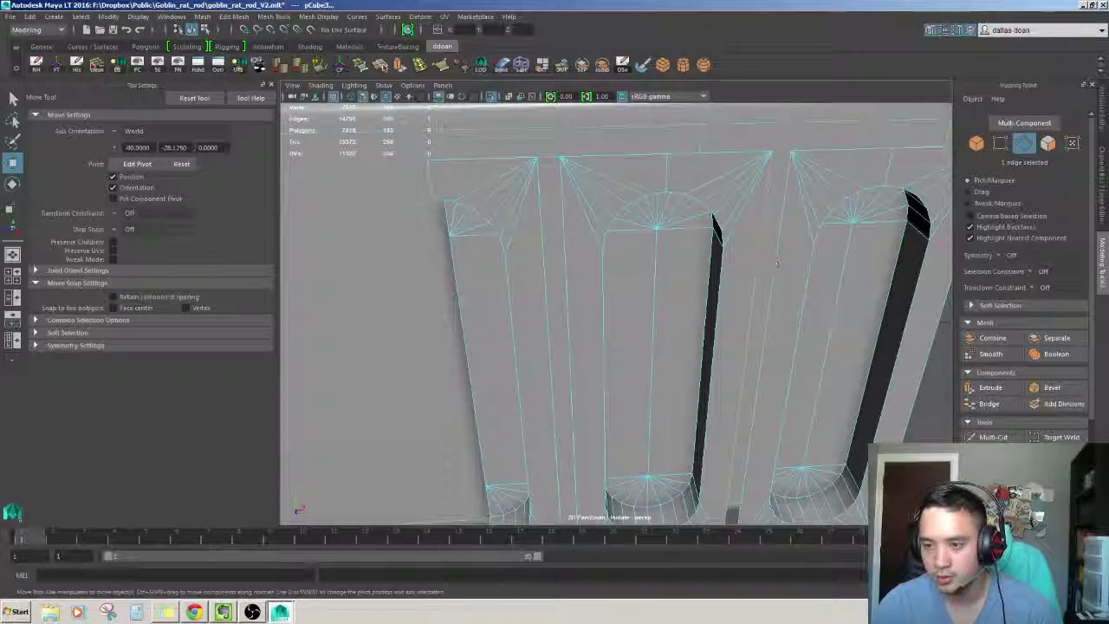
key(F8)
click(749, 297)
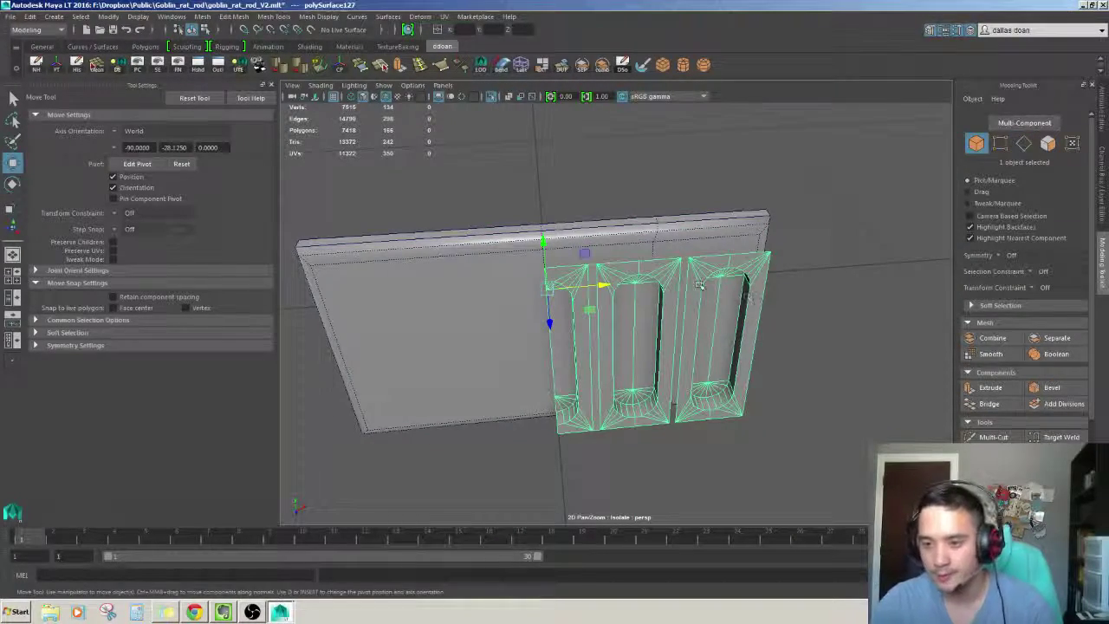
key(F10)
scroll(698, 304, up, 5)
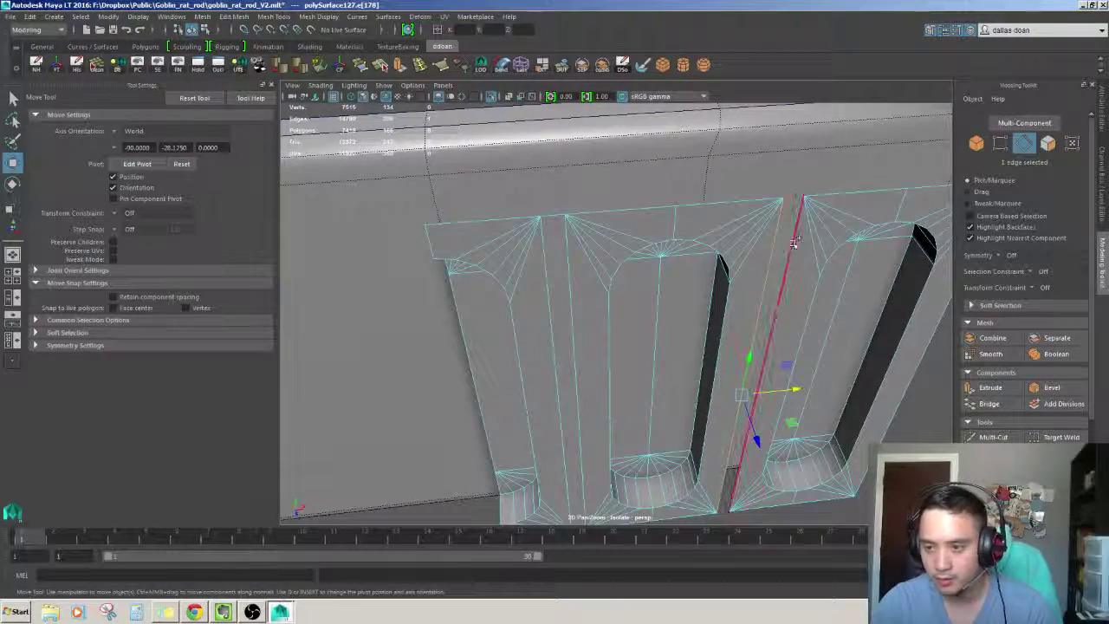
shift+click(817, 257)
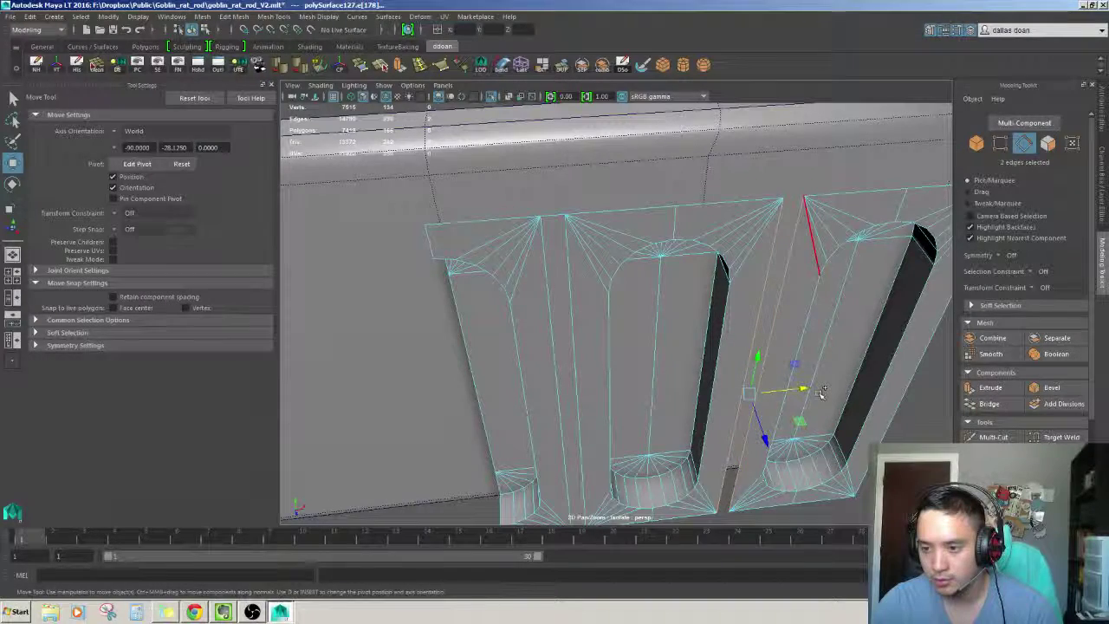
shift+right_drag(820, 392, 780, 364)
scroll(767, 346, down, 5)
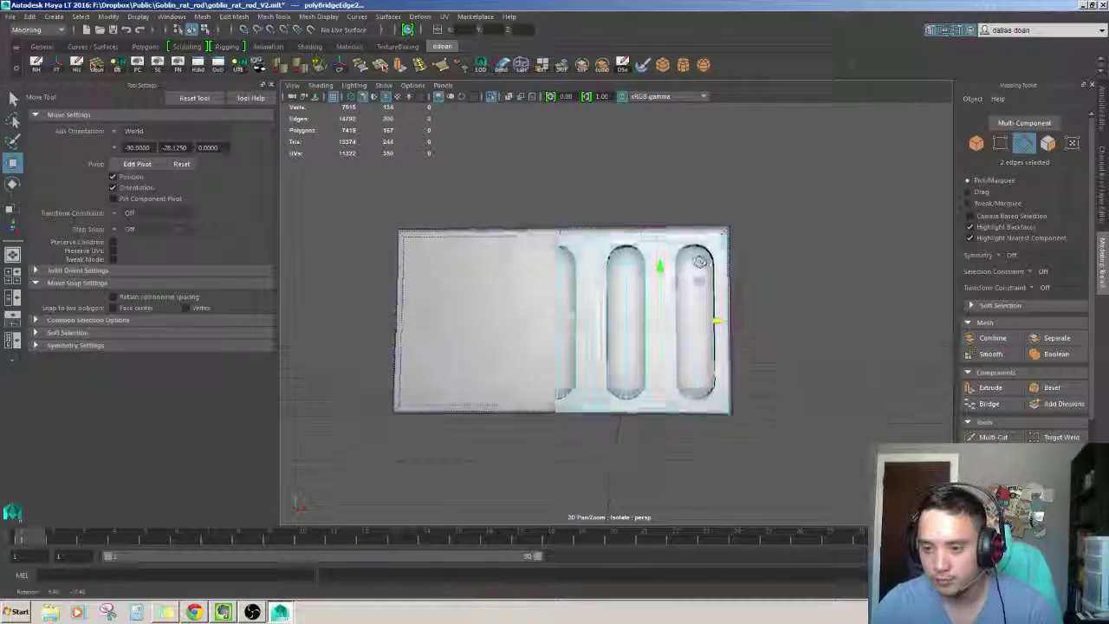
scroll(698, 268, up, 5)
Collapse the extra vertical edges between the capsules with Ctrl+Shift+C
scroll(666, 307, down, 5)
mouse_move(667, 307)
alt+mouse_down()
mouse_move(703, 286)
mouse_move(632, 214)
mouse_move(702, 333)
mouse_move(658, 285)
alt+mouse_up()
key(F8)
scroll(658, 279, up, 5)
scroll(658, 279, down, 2)
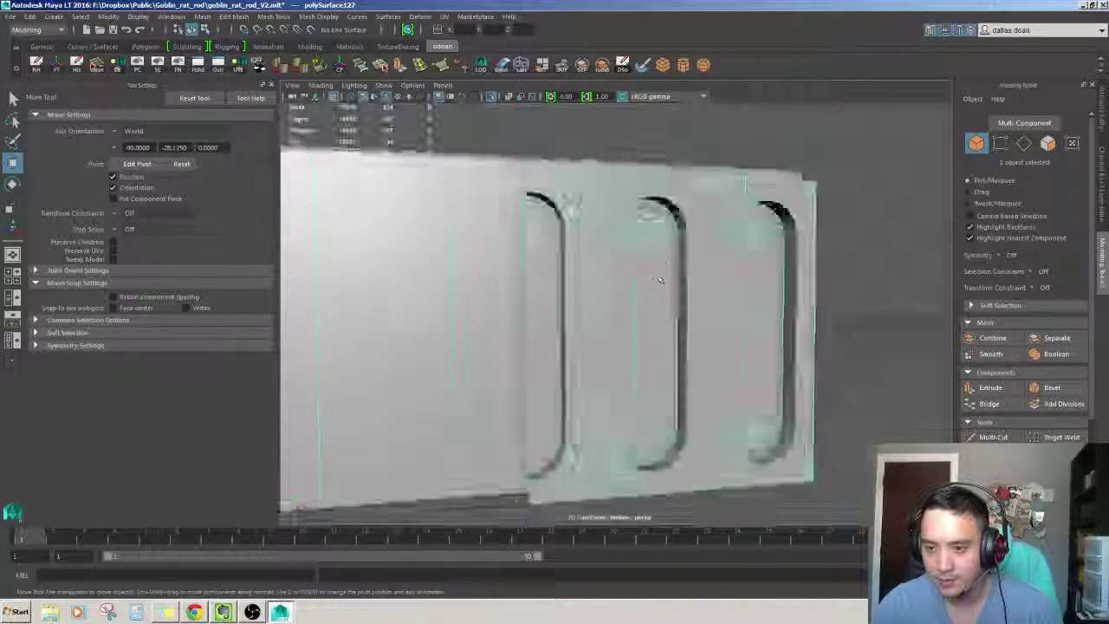
scroll(658, 279, down, 5)
scroll(641, 312, down, 2)
scroll(632, 330, down, 1)
scroll(624, 338, up, 3)
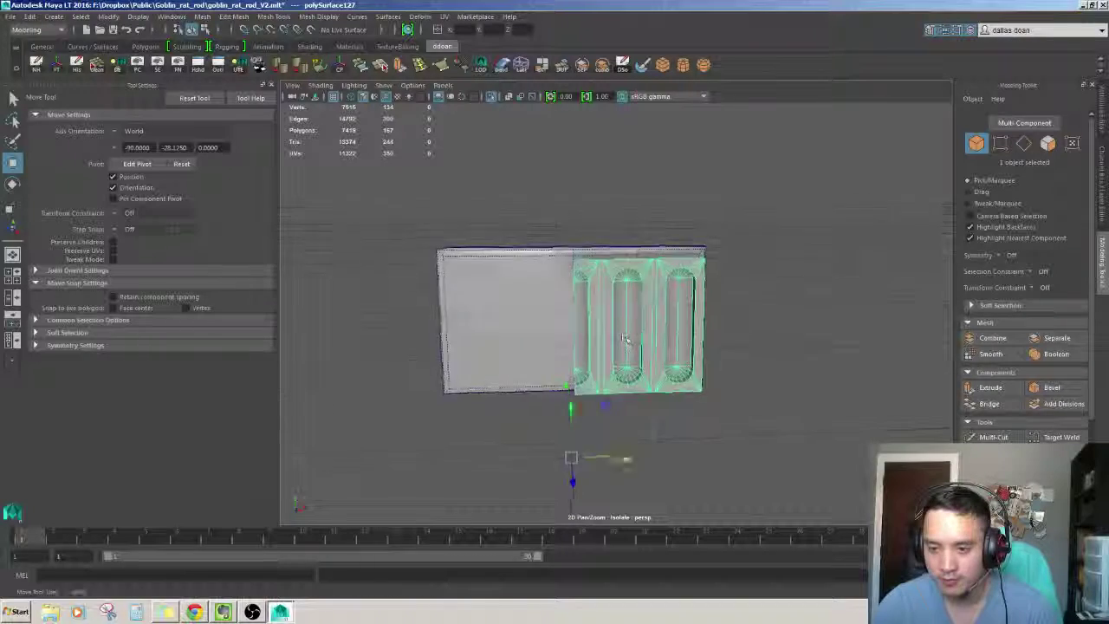
scroll(623, 338, up, 3)
scroll(628, 312, up, 2)
mouse_move(631, 289)
alt+mouse_down()
mouse_move(632, 256)
mouse_move(644, 323)
alt+mouse_up()
scroll(633, 264, down, 2)
scroll(634, 295, up, 2)
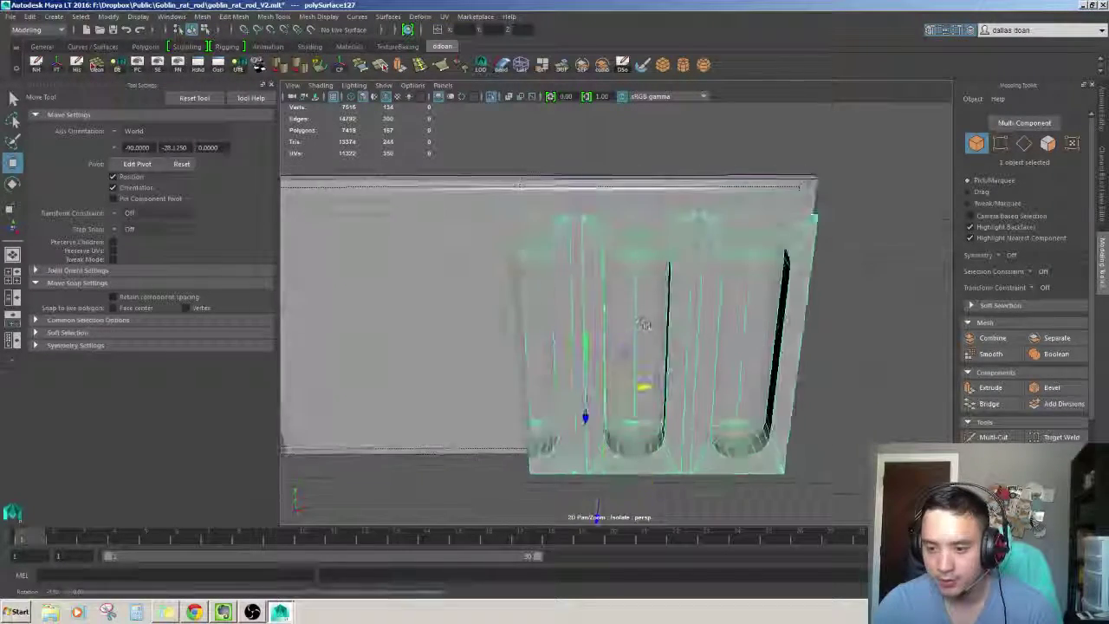
key(F10)
double_click(585, 256)
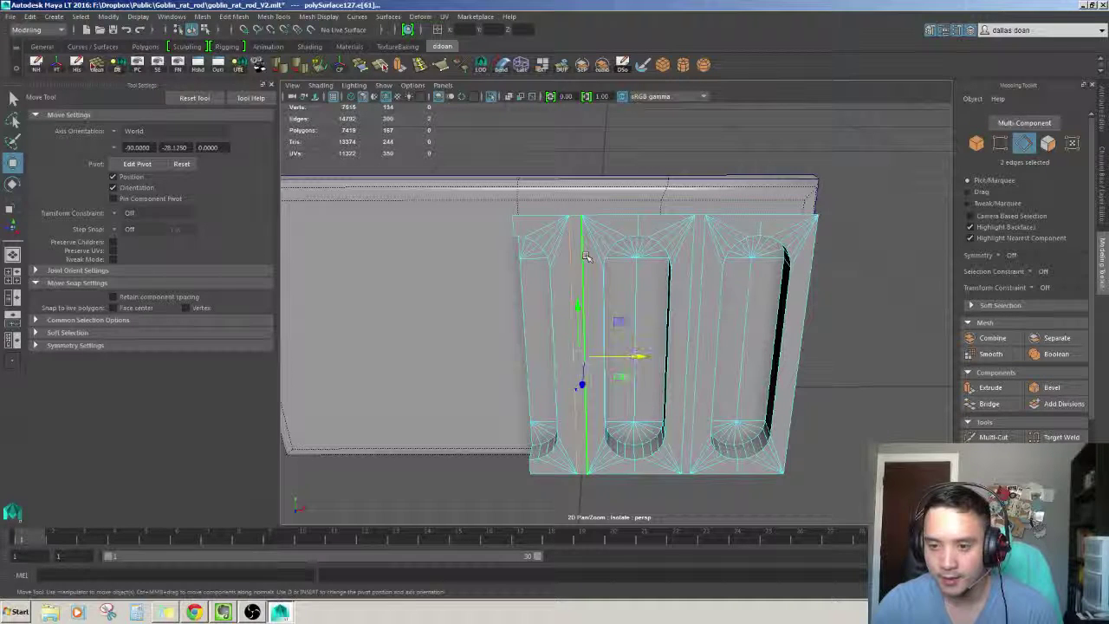
click(572, 245)
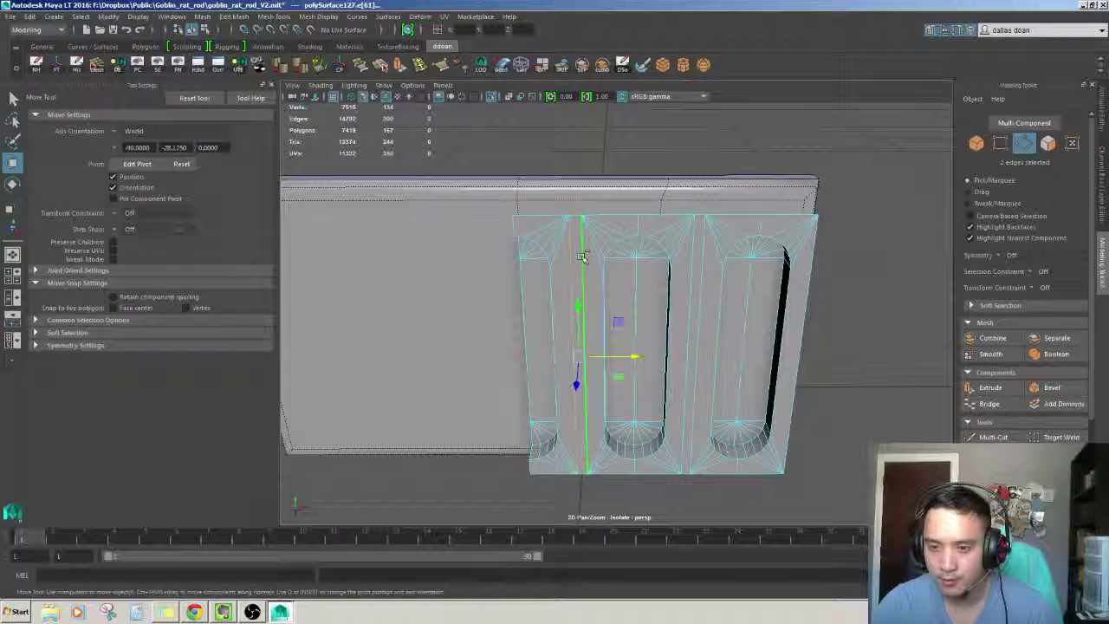
key(ctrl+shift+c)
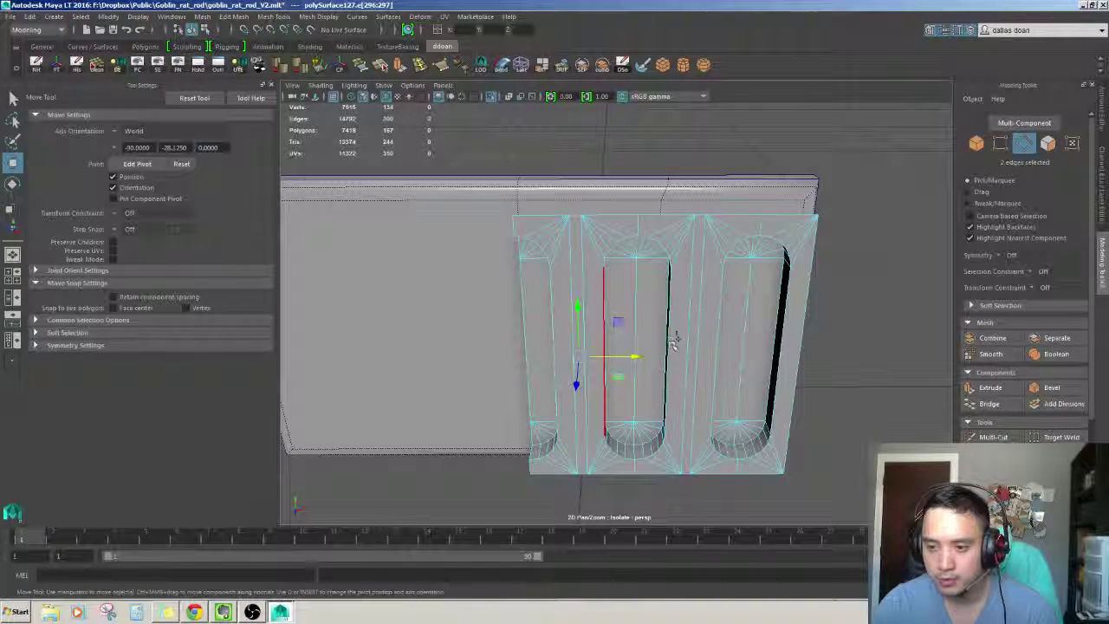
key(ctrl+shift+c)
click(702, 199)
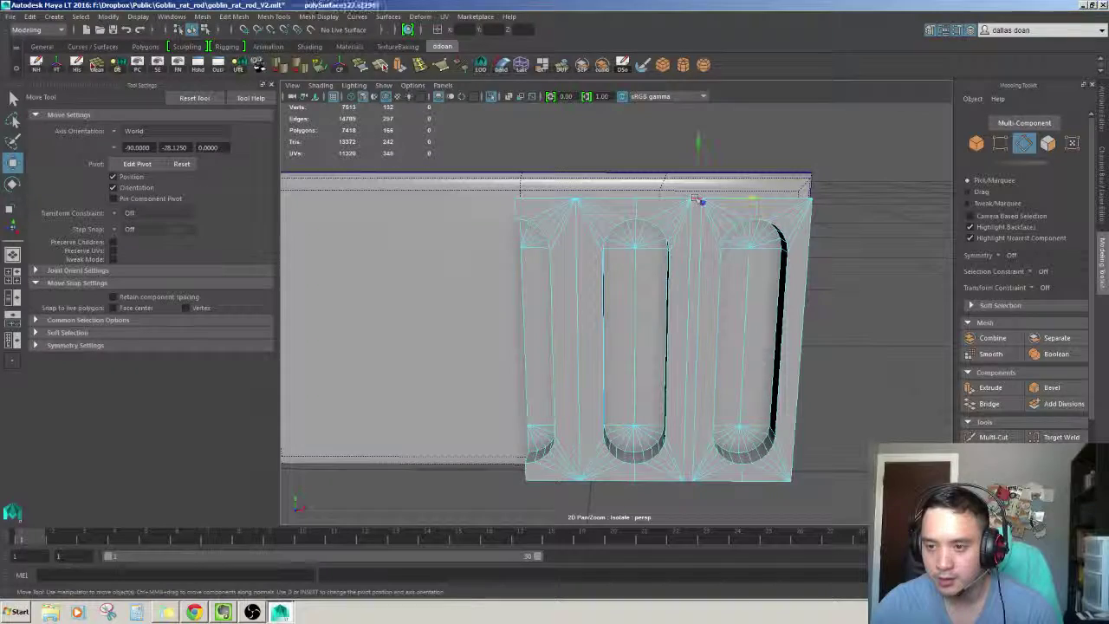
shift+click(696, 472)
key(ctrl+shift+c)
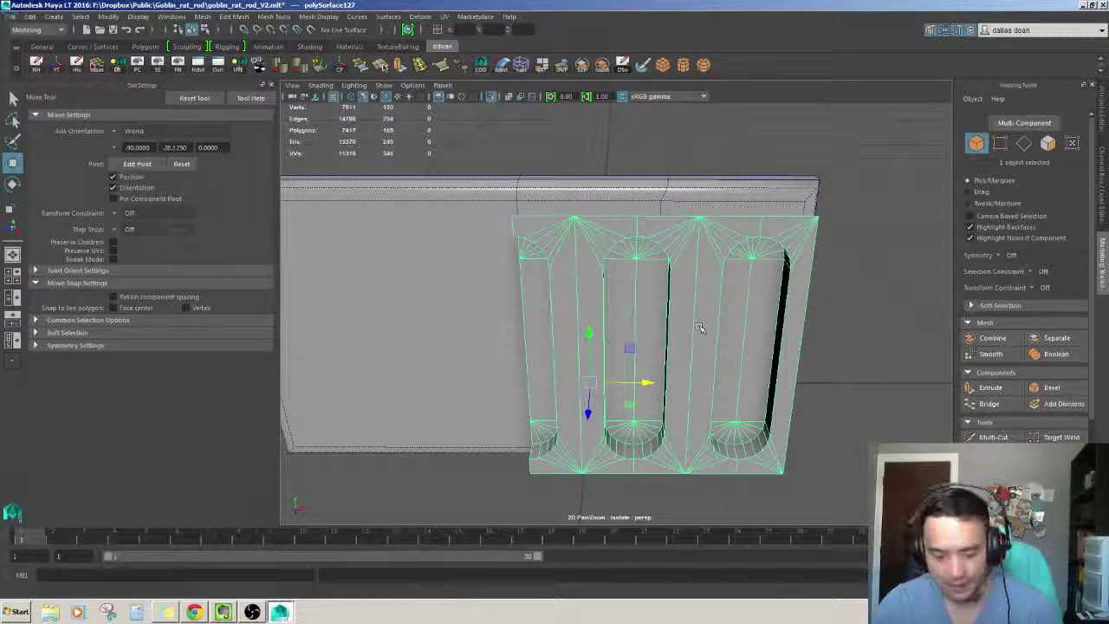
Select the border edge loop around the vents
scroll(711, 337, down, 5)
mouse_move(710, 338)
alt+mouse_down()
mouse_move(604, 270)
mouse_move(762, 507)
alt+mouse_up()
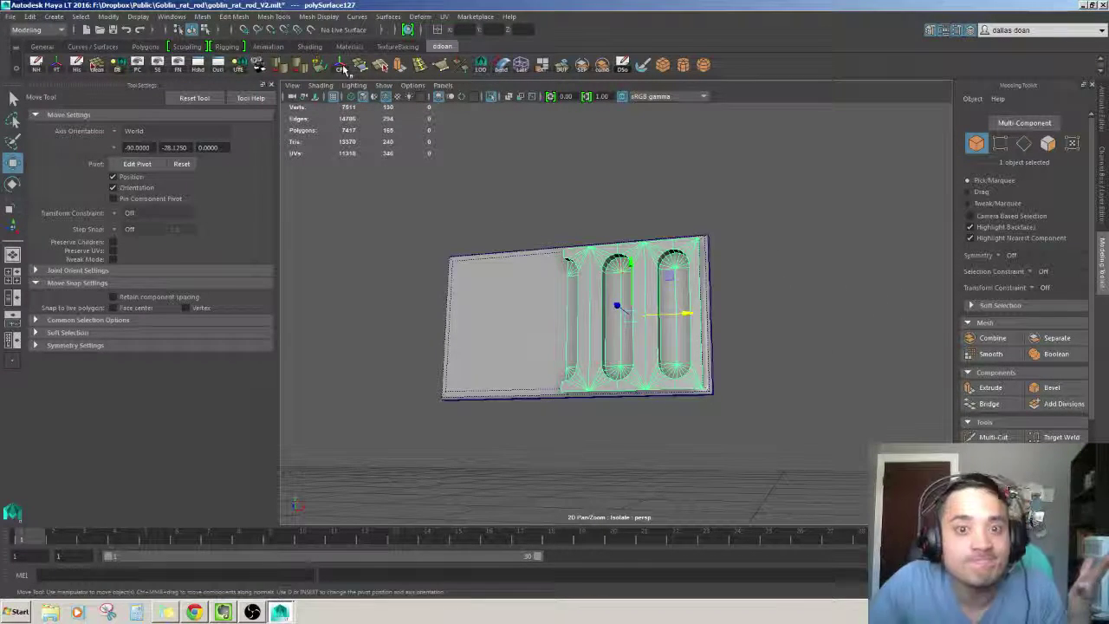
scroll(597, 332, up, 3)
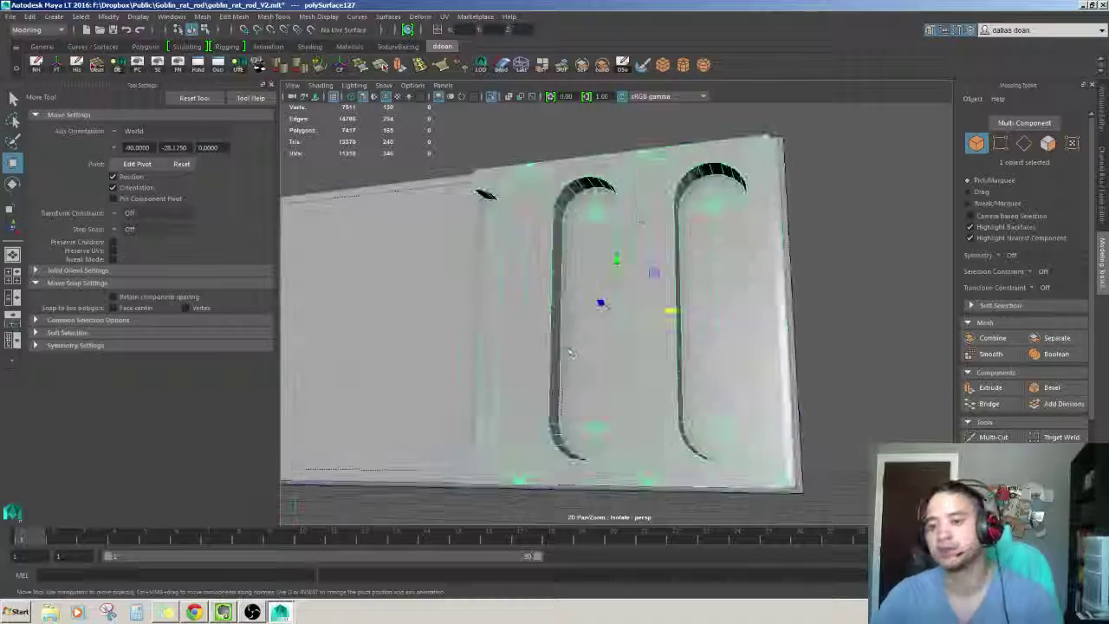
scroll(598, 331, down, 3)
scroll(598, 332, up, 8)
scroll(598, 332, down, 8)
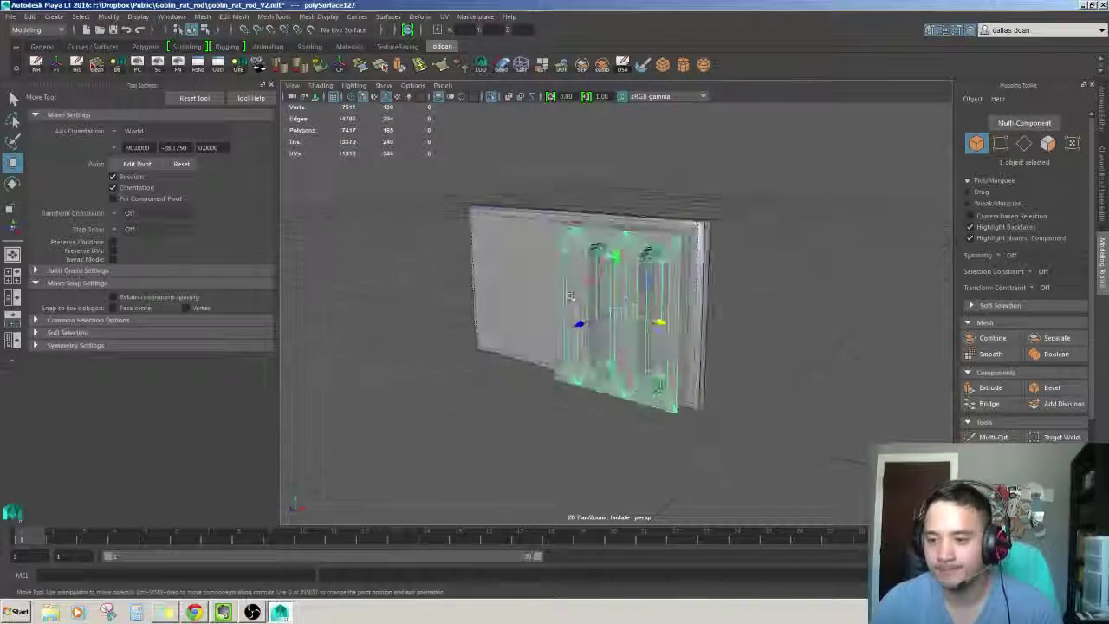
mouse_move(597, 332)
alt+mouse_down()
mouse_move(662, 227)
mouse_move(543, 287)
mouse_move(523, 363)
mouse_move(571, 325)
mouse_move(629, 227)
mouse_move(639, 186)
mouse_move(700, 176)
mouse_move(649, 181)
alt+mouse_up()
double_click(651, 227)
scroll(571, 325, up, 3)
scroll(571, 325, up, 3)
Extrude the vent border edges outward into a rim with offset 0.7
key(ctrl+e)
scroll(638, 183, down, 5)
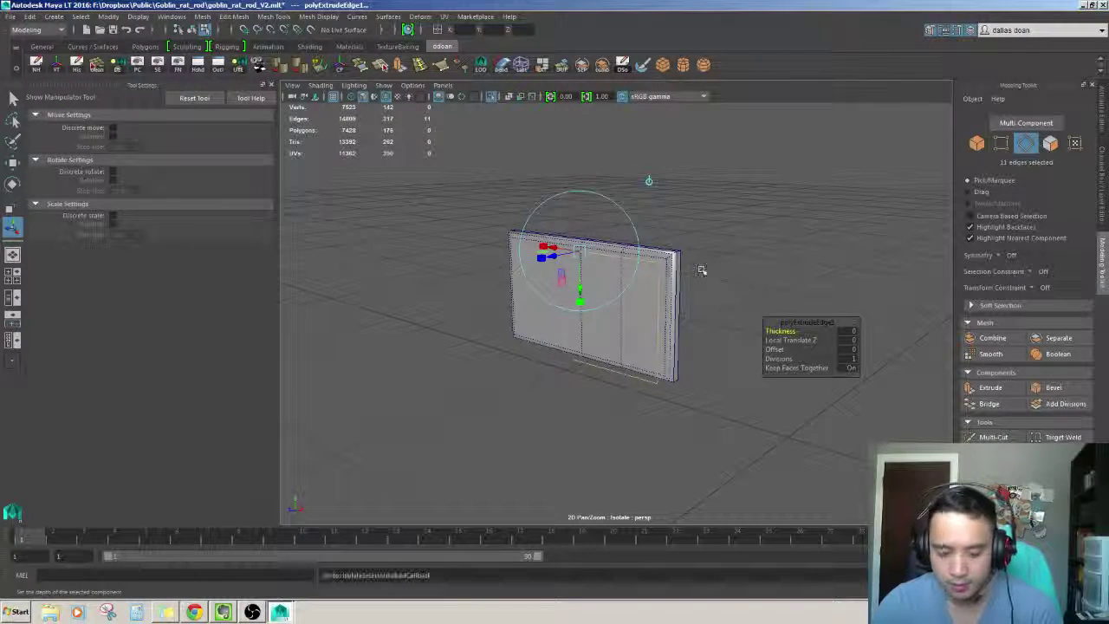
middle_drag(701, 270, 656, 241)
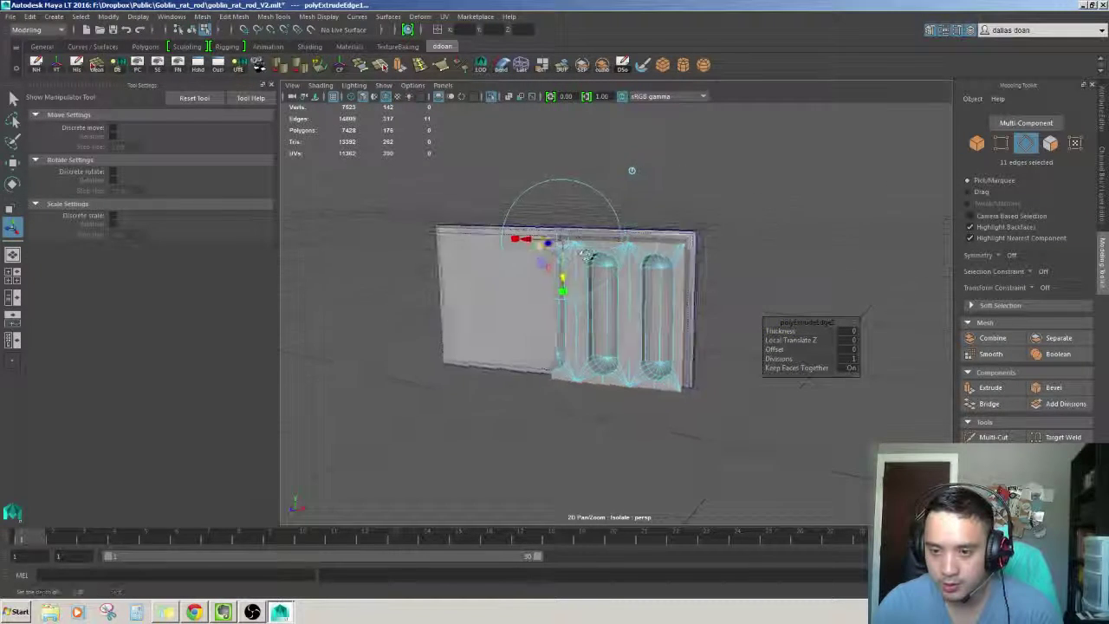
alt+drag(545, 247, 586, 249)
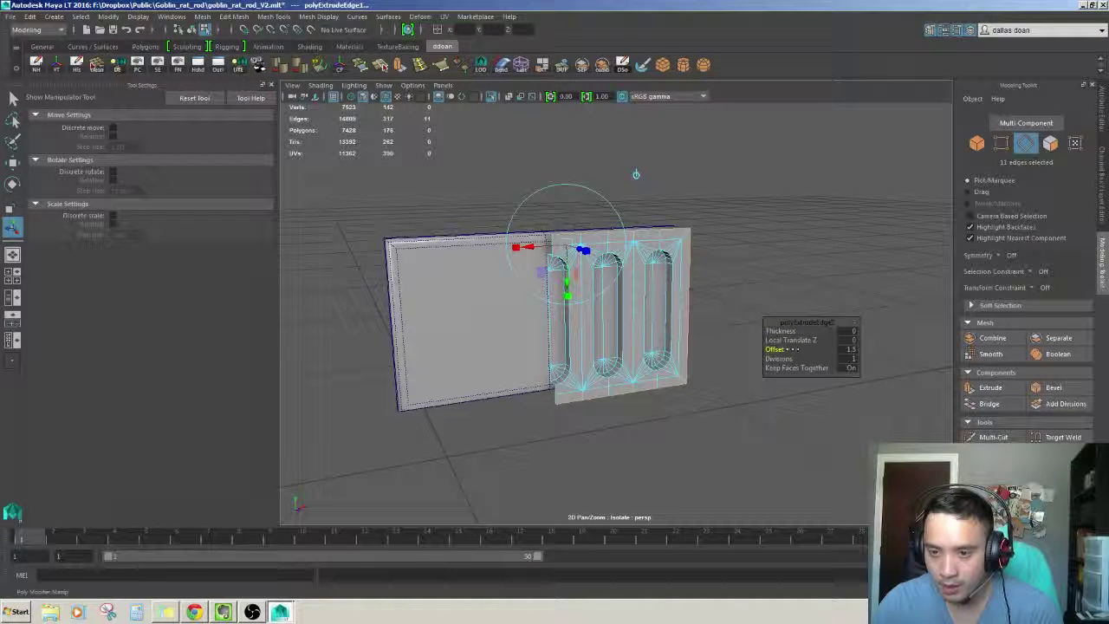
alt+drag(607, 312, 604, 319)
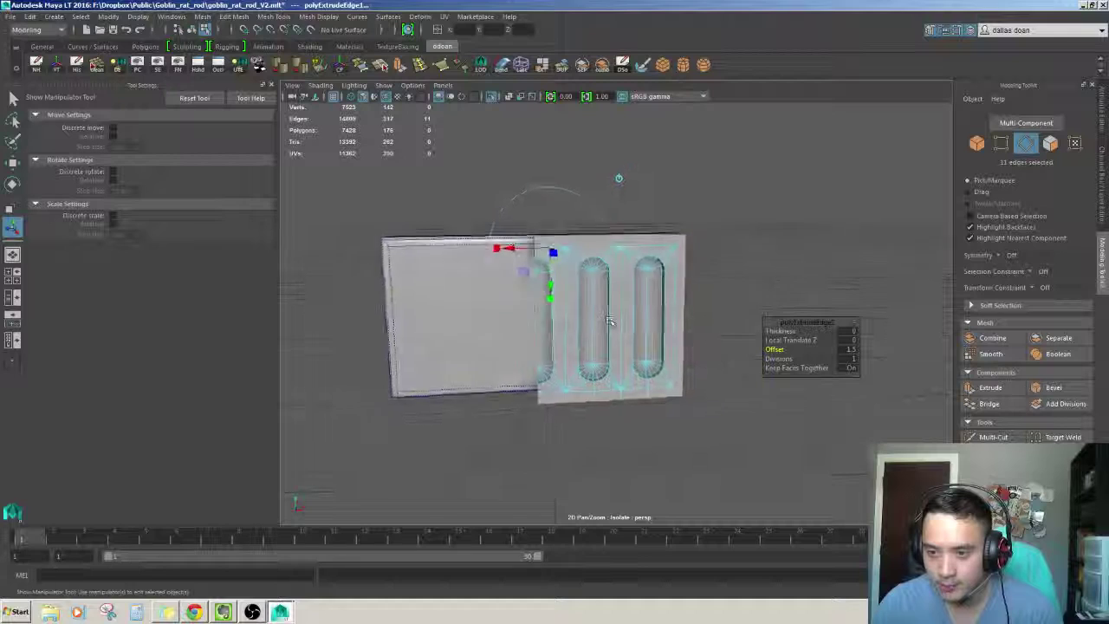
scroll(630, 307, up, 3)
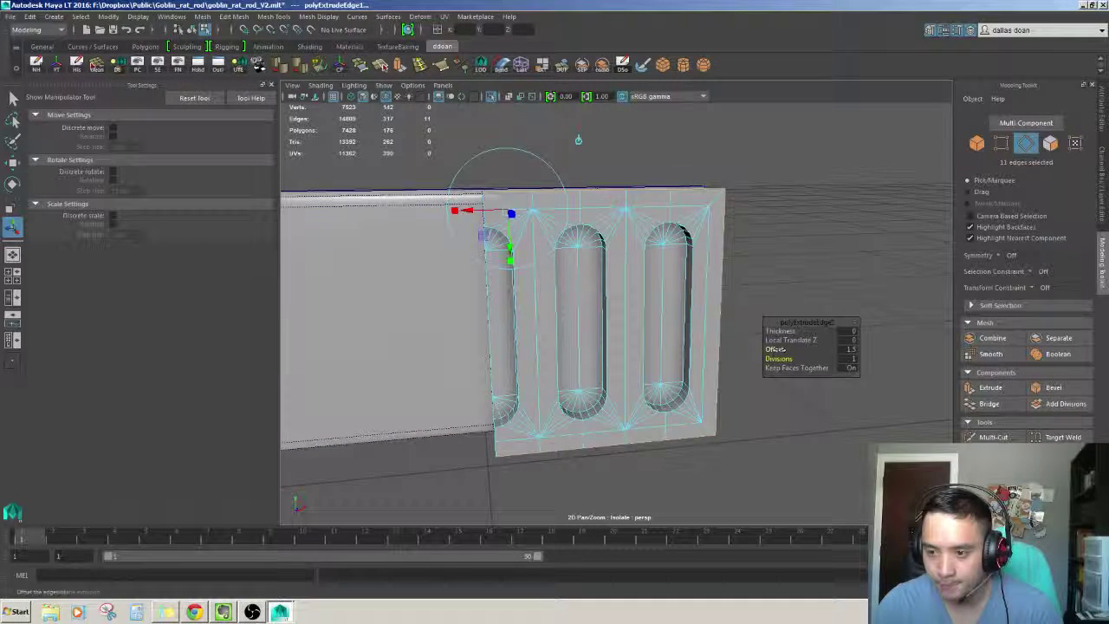
drag(784, 349, 753, 349)
mouse_move(606, 320)
alt+mouse_down()
mouse_move(614, 329)
mouse_move(603, 304)
mouse_move(589, 316)
mouse_move(645, 186)
alt+mouse_up()
Reselect the top border edge loop and the left-side border edges
key(w)
key(F8)
scroll(606, 295, down, 4)
scroll(606, 311, up, 5)
key(F10)
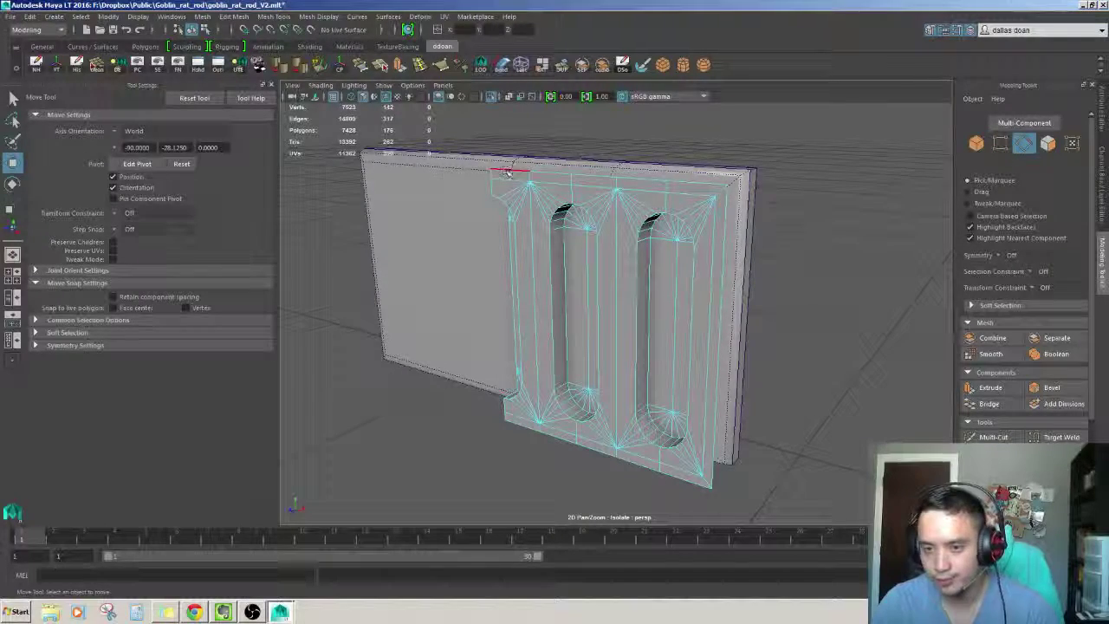
double_click(508, 173)
alt+drag(508, 174, 563, 186)
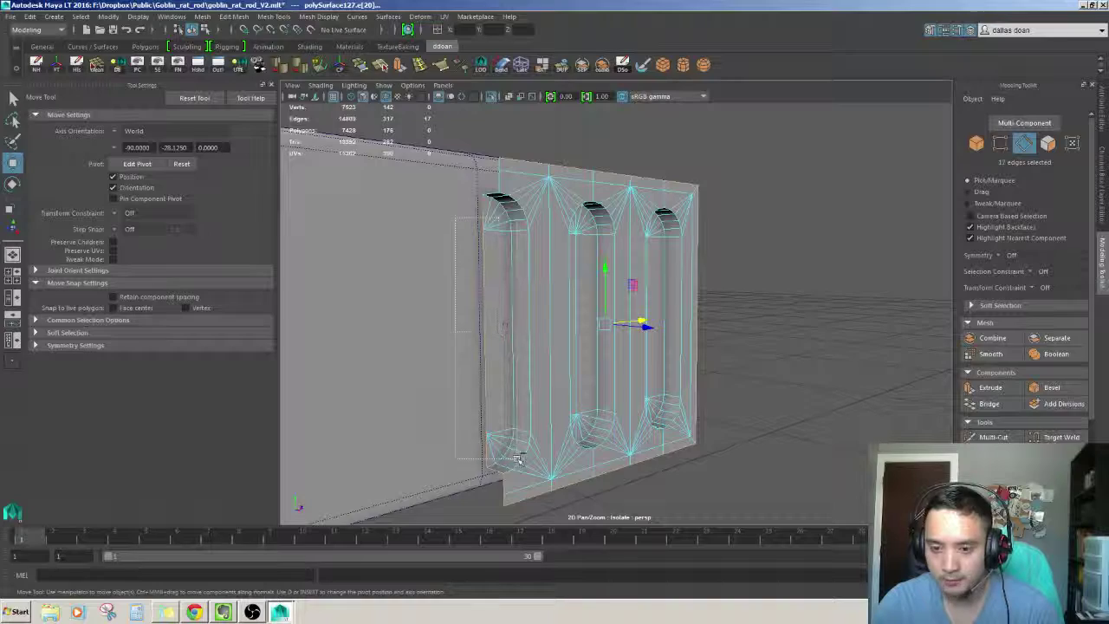
mouse_move(517, 459)
shift+mouse_down()
mouse_move(500, 465)
mouse_move(672, 255)
mouse_move(672, 221)
shift+mouse_up()
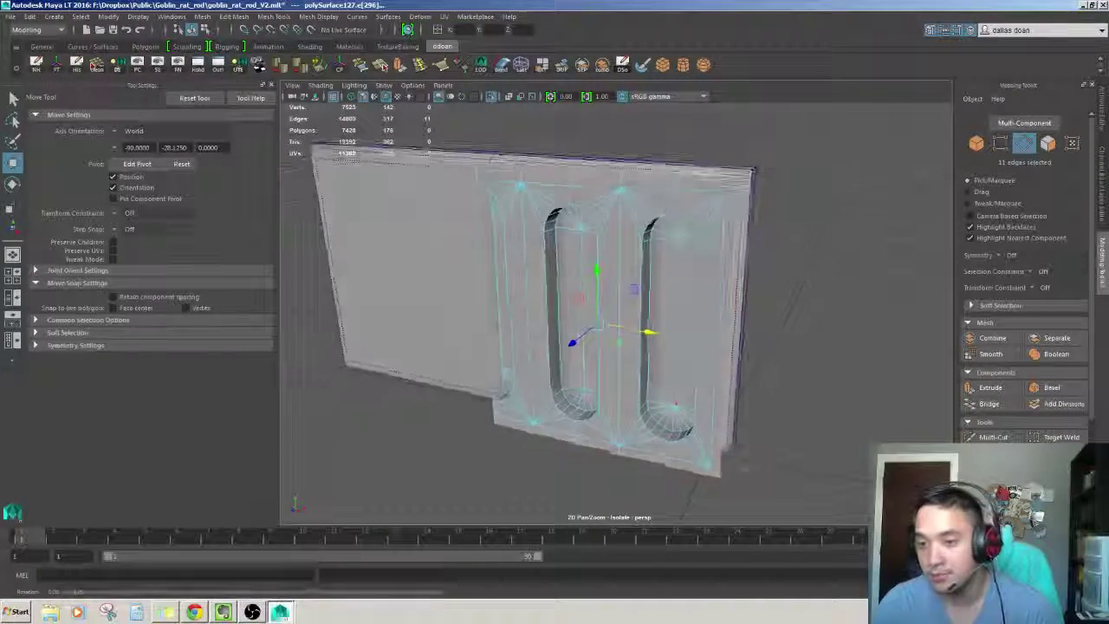
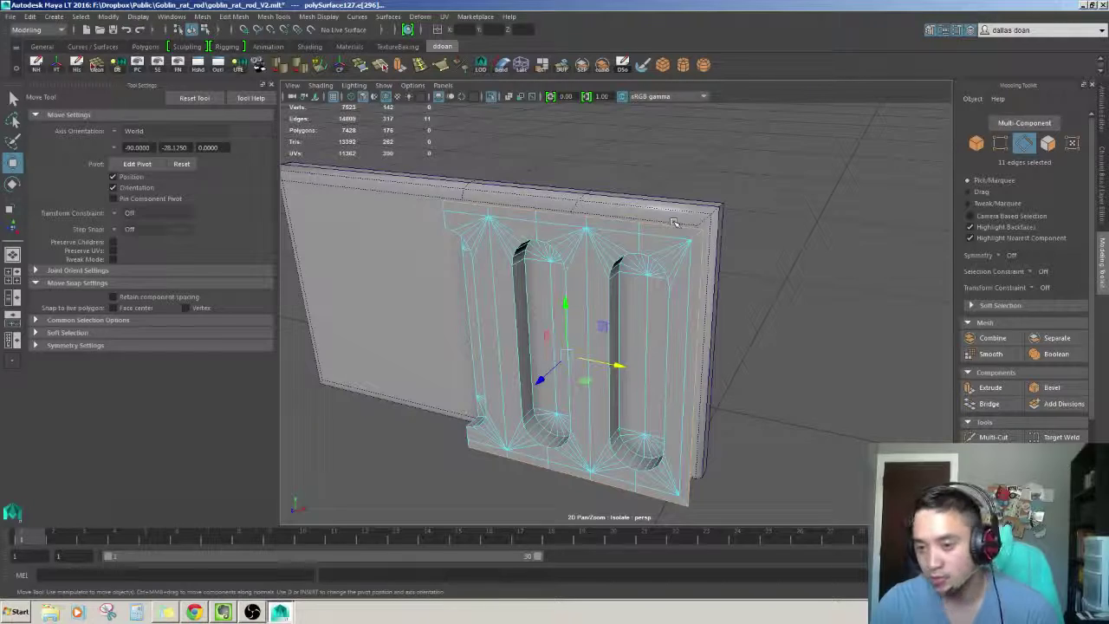
Extrude the grille's border edges, widening them outward with a Local Translate Z of 0.03
mouse_move(674, 223)
alt+mouse_down()
mouse_move(701, 227)
mouse_move(551, 128)
alt+mouse_up()
key(ctrl+e)
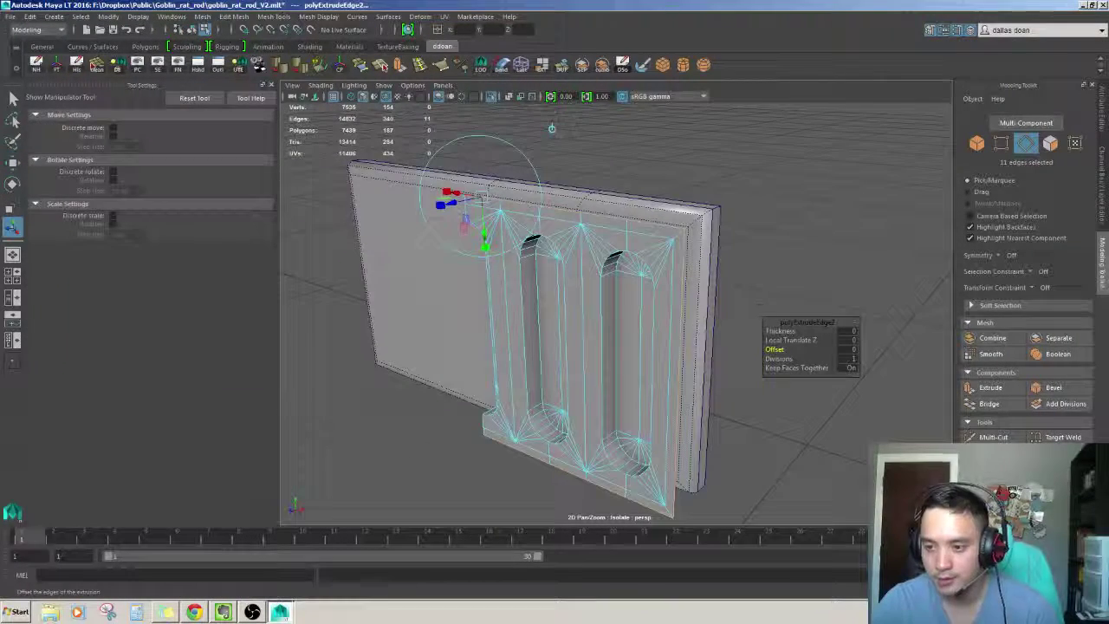
middle_drag(551, 129, 574, 122)
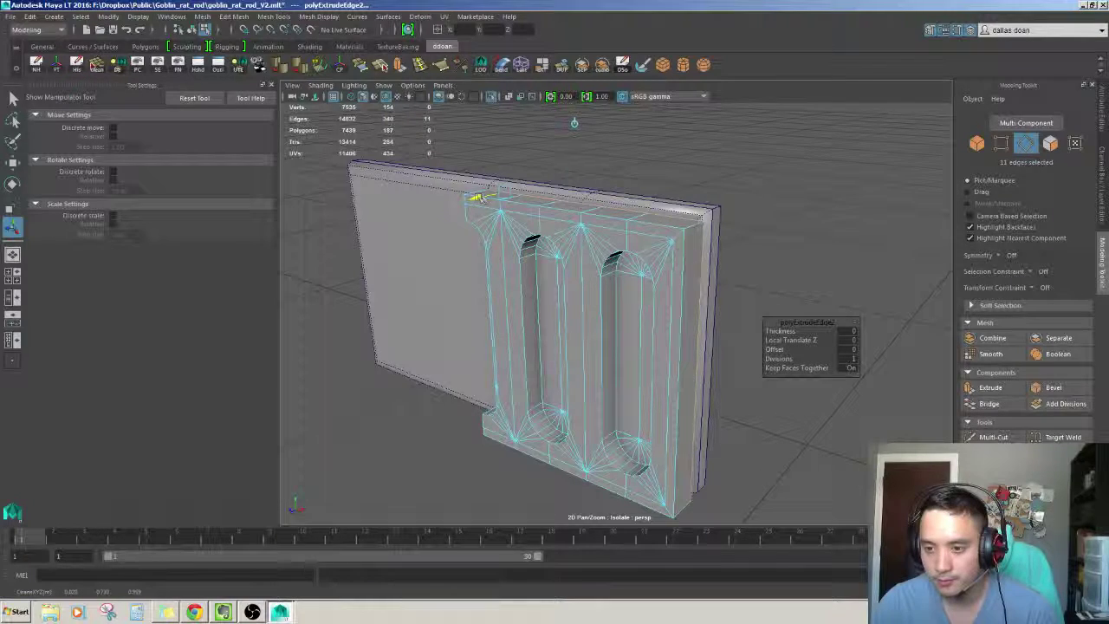
alt+drag(579, 120, 616, 167)
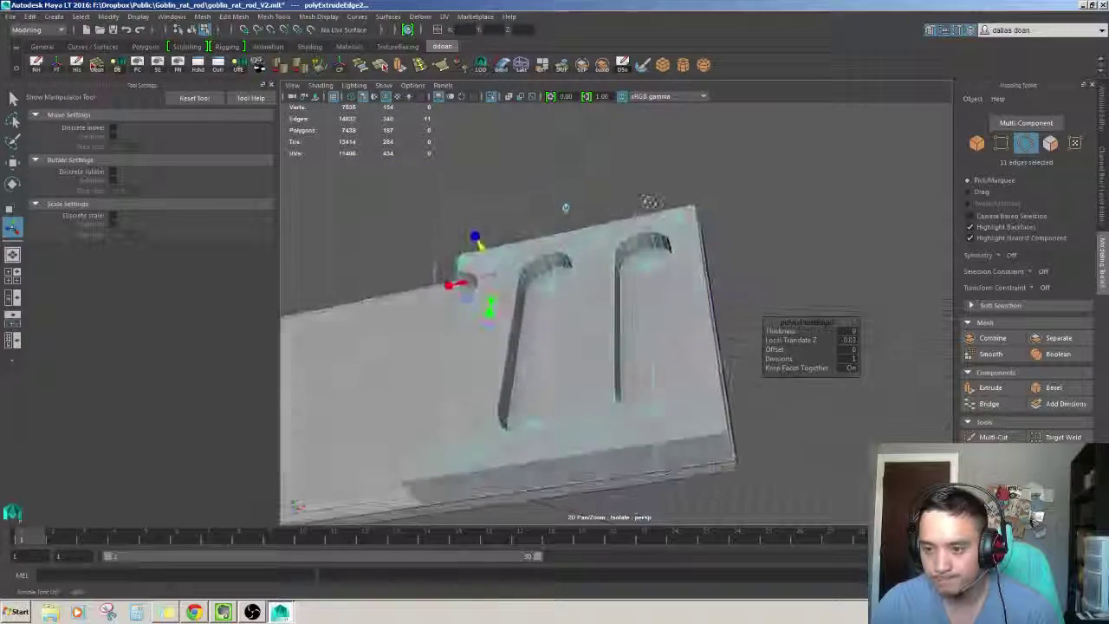
mouse_move(609, 251)
alt+mouse_down()
mouse_move(541, 184)
mouse_move(606, 251)
mouse_move(523, 355)
mouse_move(685, 338)
mouse_move(630, 232)
alt+mouse_up()
key(w)
Extrude the grille's 11 slotted faces with a small thickness to give the panel depth
key(F11)
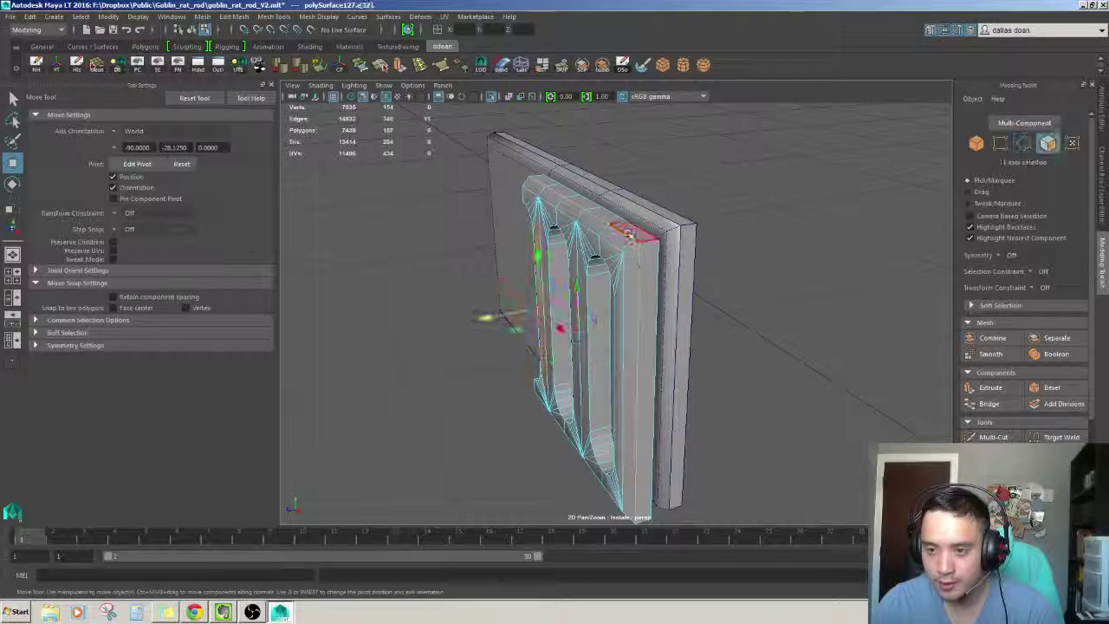
alt+drag(651, 274, 617, 236)
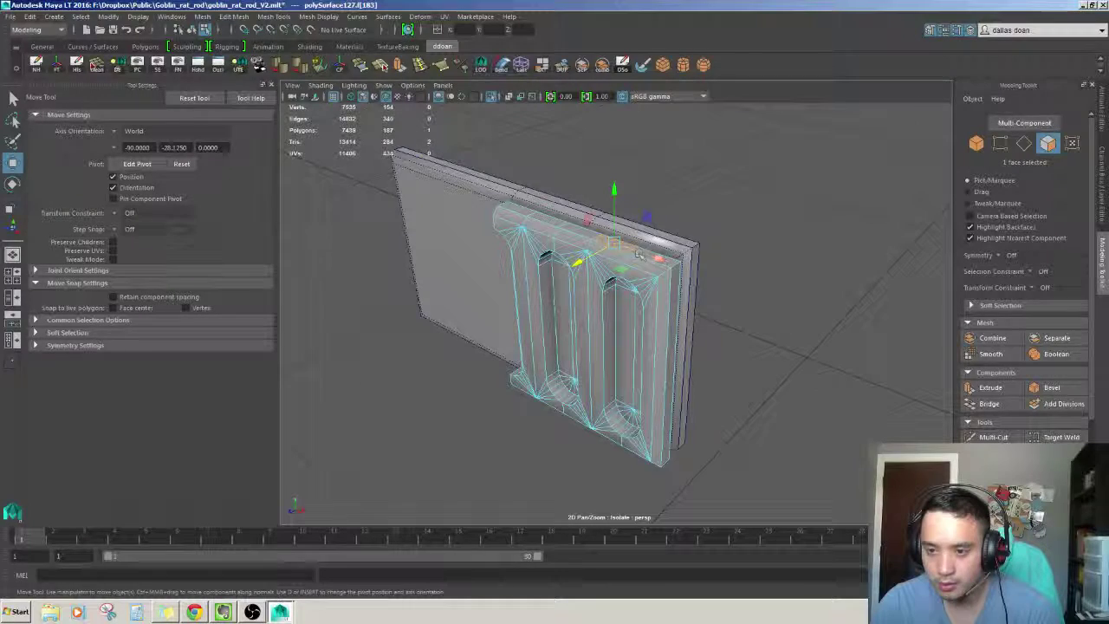
alt+drag(675, 261, 594, 148)
key(ctrl+e)
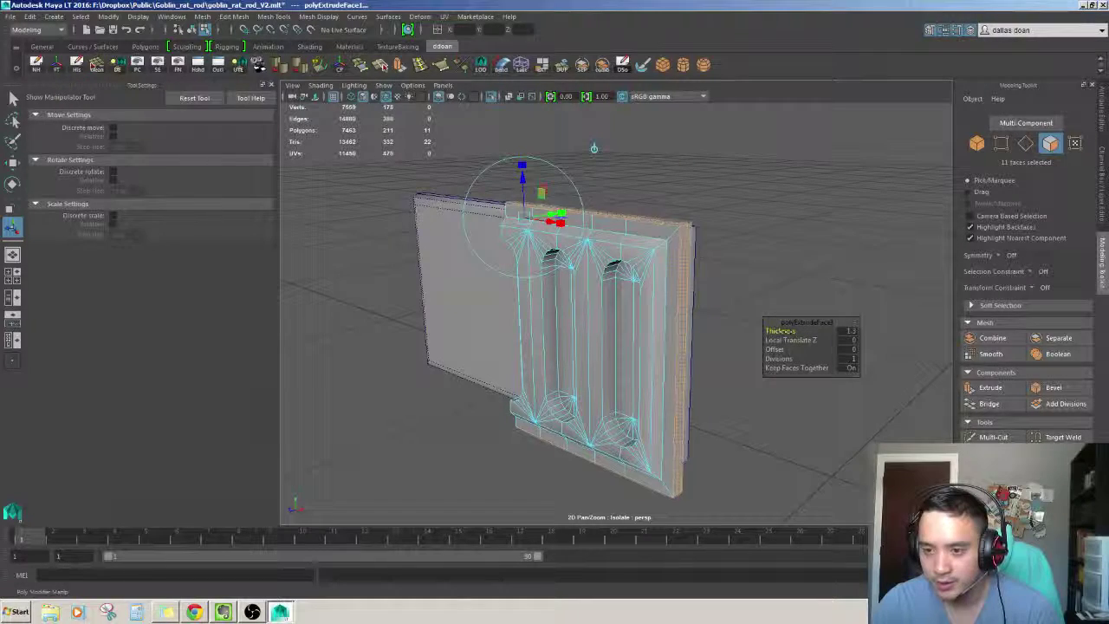
mouse_move(593, 148)
alt+mouse_down()
mouse_move(641, 286)
mouse_move(683, 325)
mouse_move(628, 310)
mouse_move(605, 290)
alt+mouse_up()
key(w)
scroll(628, 311, down, 4)
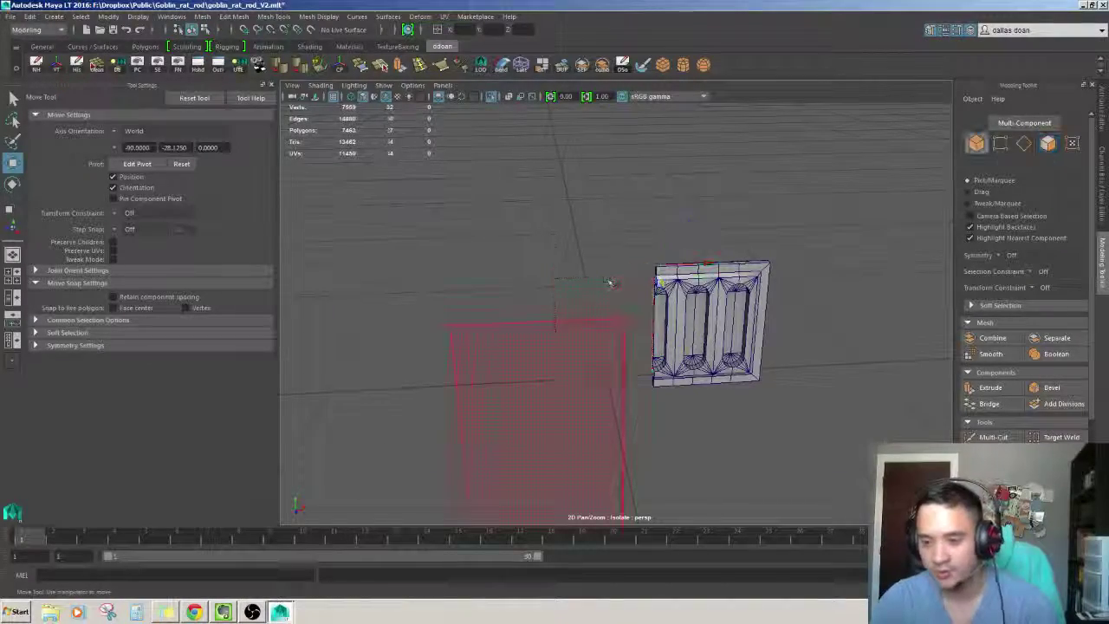
Delete the stray face piece, then show the full vehicle with the grille framed in view
key(Delete)
click(706, 320)
key(ctrl+1)
mouse_move(706, 321)
alt+mouse_down()
mouse_move(722, 340)
mouse_move(690, 357)
mouse_move(613, 256)
alt+mouse_up()
key(f)
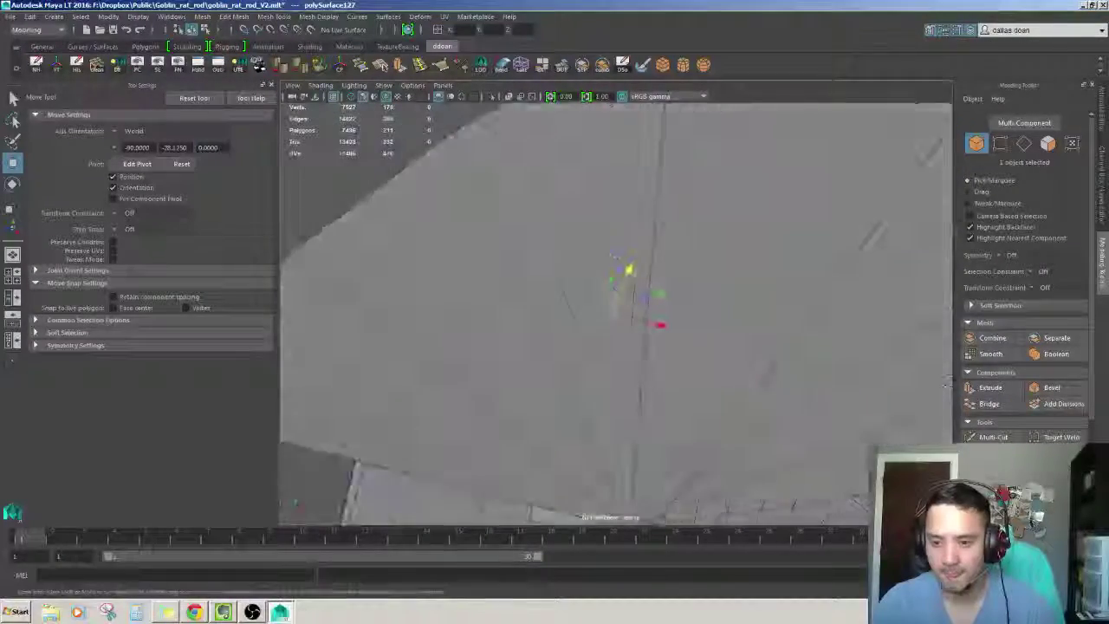
alt+right_drag(613, 257, 474, 391)
alt+drag(474, 391, 564, 331)
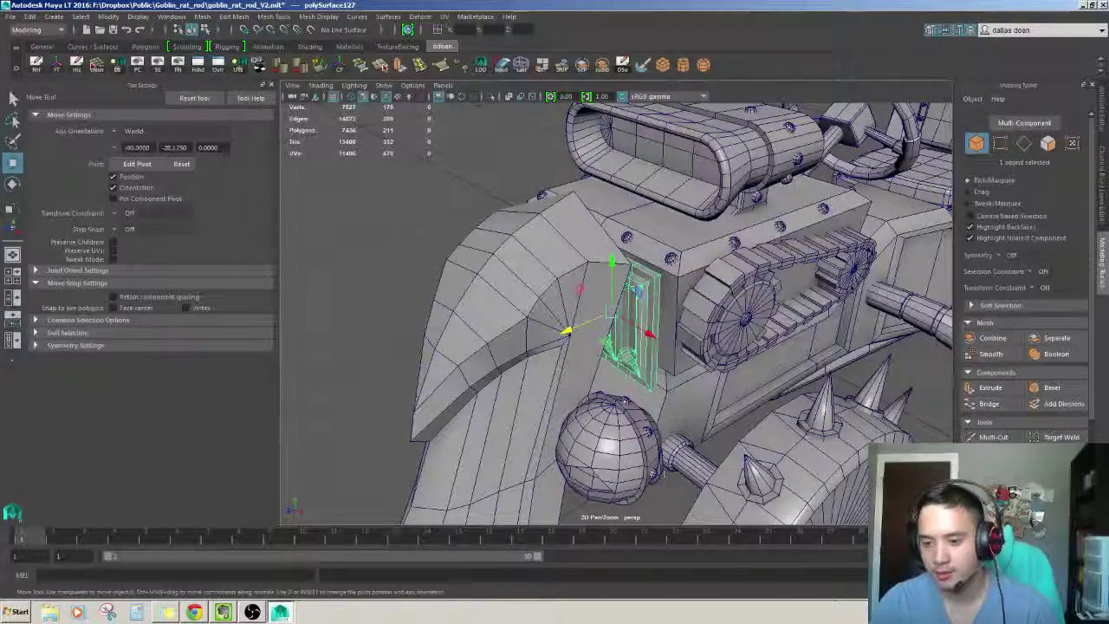
mouse_move(747, 426)
alt+mouse_down()
mouse_move(598, 248)
mouse_move(563, 272)
mouse_move(671, 318)
mouse_move(689, 303)
mouse_move(630, 289)
alt+mouse_up()
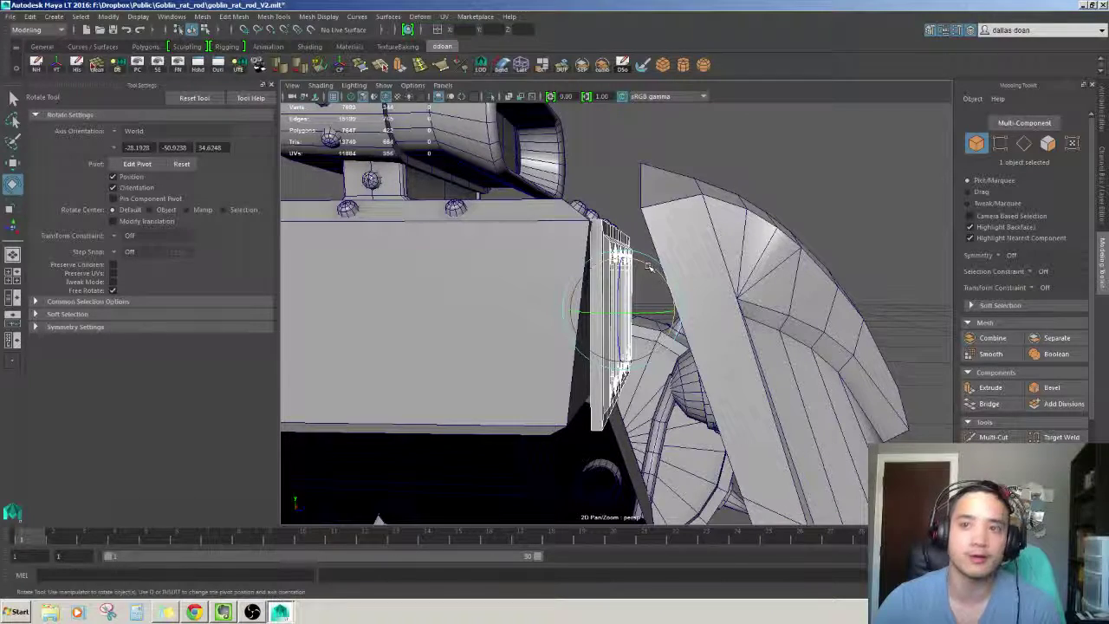
Tilt, move and scale the grille so it sits against the vehicle's front body
drag(647, 267, 641, 270)
key(w)
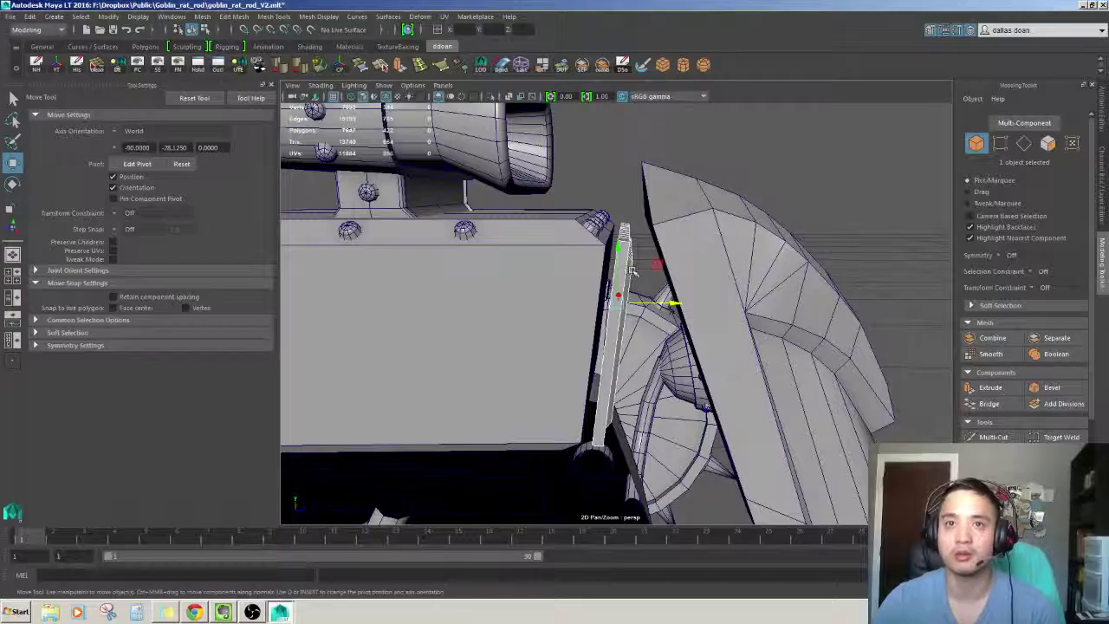
mouse_move(639, 274)
alt+mouse_down()
mouse_move(667, 312)
mouse_move(649, 321)
mouse_move(564, 231)
mouse_move(670, 266)
mouse_move(696, 306)
mouse_move(666, 262)
mouse_move(658, 307)
mouse_move(671, 320)
alt+mouse_up()
key(r)
key(w)
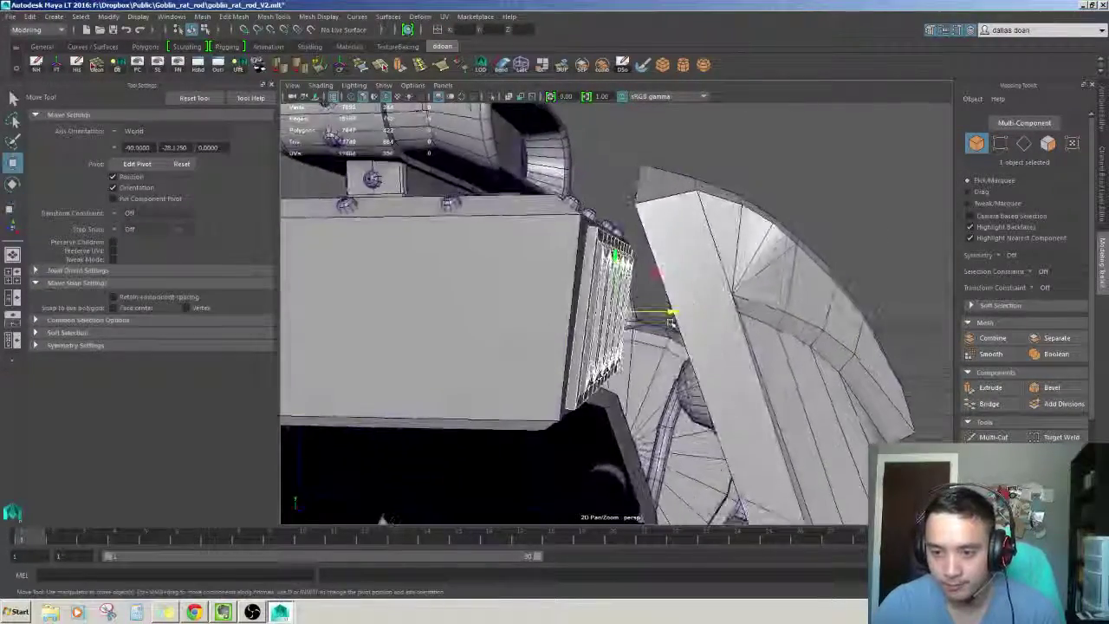
key(r)
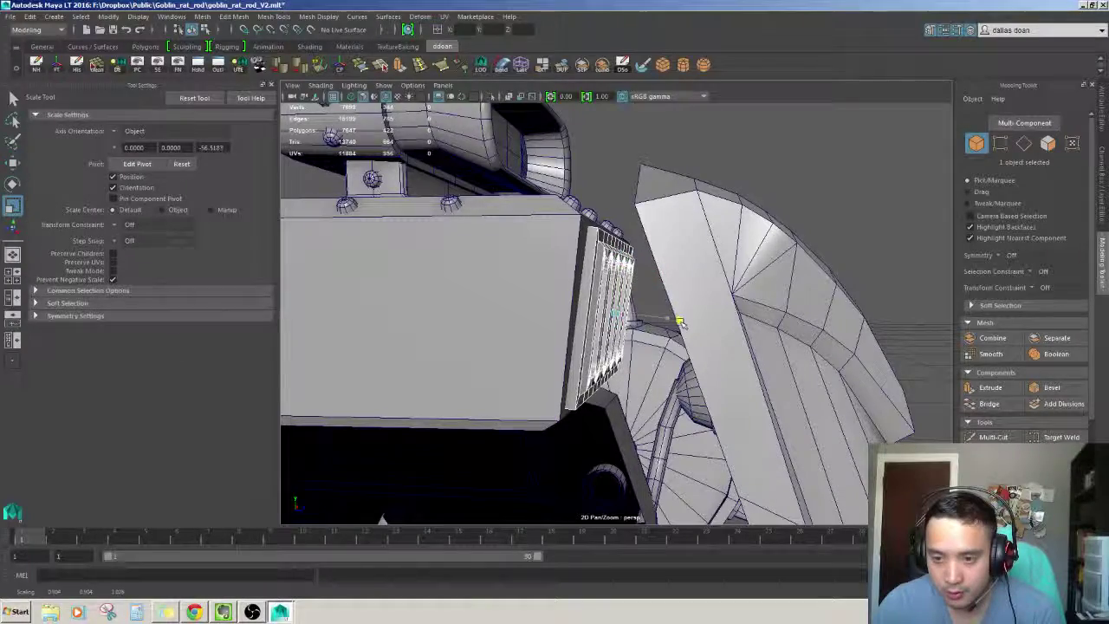
key(w)
alt+drag(680, 322, 663, 321)
mouse_move(299, 129)
alt+mouse_down()
mouse_move(536, 360)
mouse_move(434, 156)
alt+mouse_up()
alt+drag(520, 199, 688, 309)
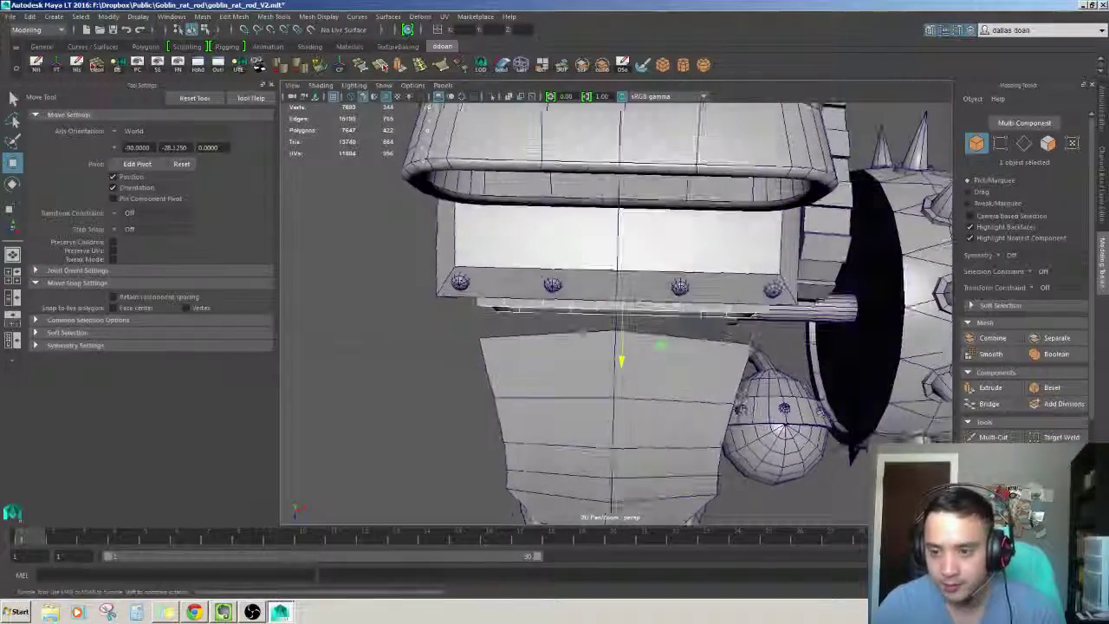
mouse_move(614, 269)
alt+mouse_down()
mouse_move(446, 189)
mouse_move(540, 265)
mouse_move(582, 274)
alt+mouse_up()
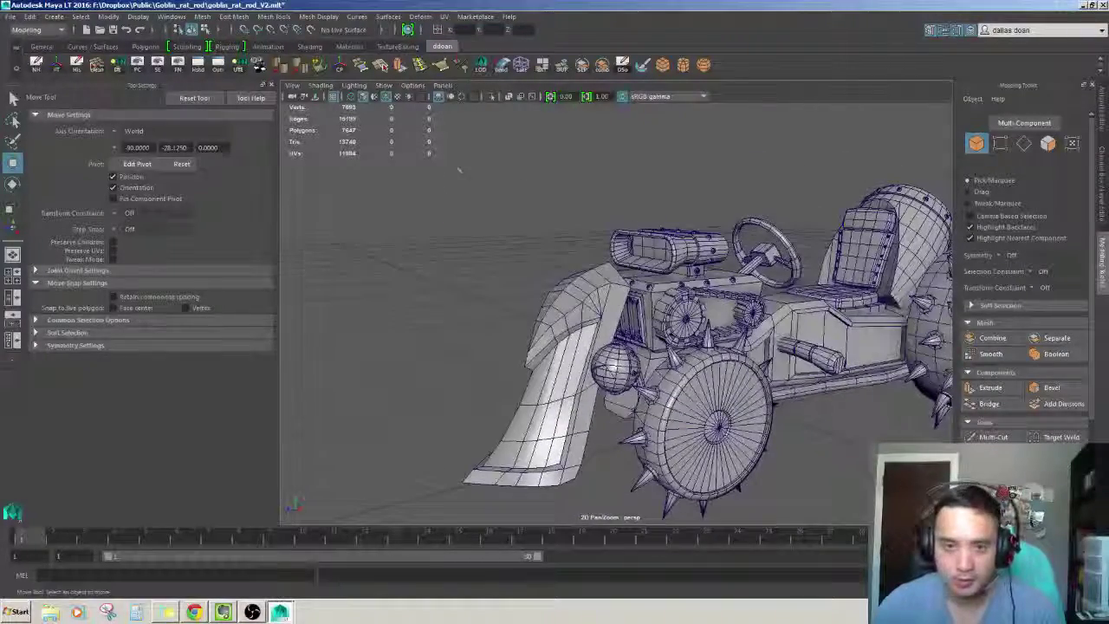
Select the vent grille panel and isolate it in the viewport with Ctrl+1
alt+drag(459, 169, 574, 237)
click(562, 229)
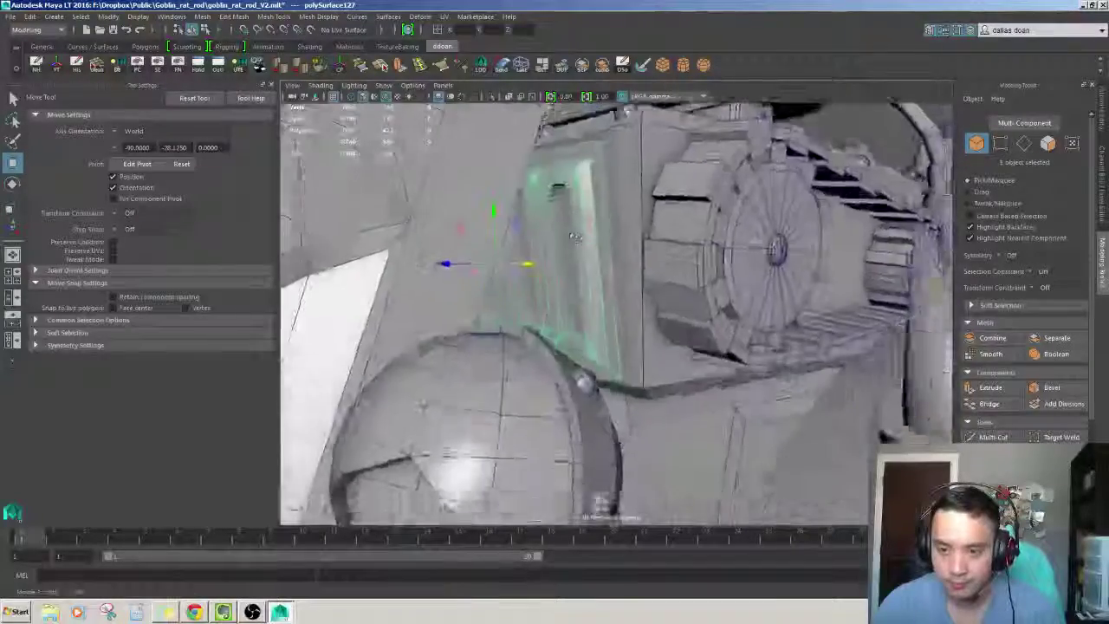
scroll(574, 237, down, 2)
scroll(574, 237, down, 3)
scroll(574, 237, down, 2)
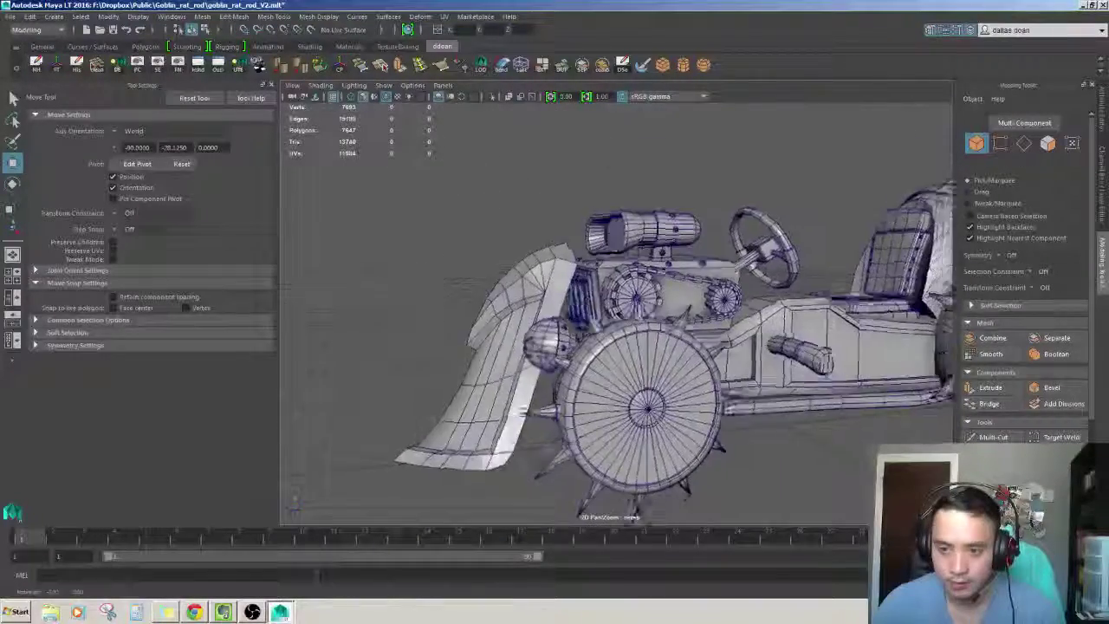
scroll(556, 186, up, 3)
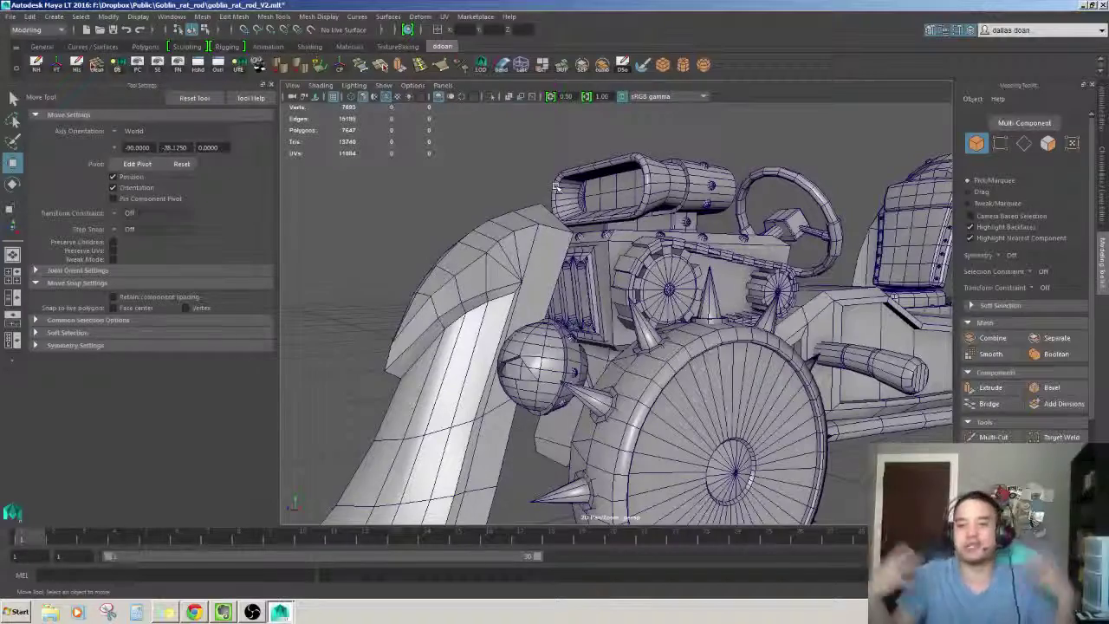
click(556, 186)
scroll(638, 223, up, 5)
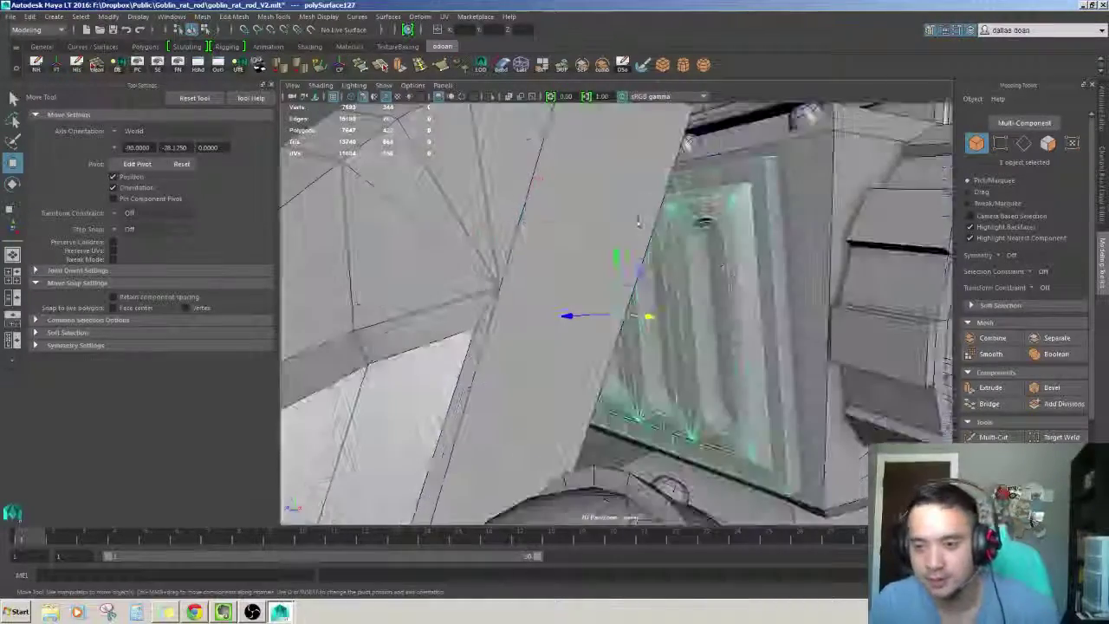
scroll(639, 223, down, 4)
scroll(639, 222, up, 3)
key(ctrl+1)
scroll(638, 223, up, 3)
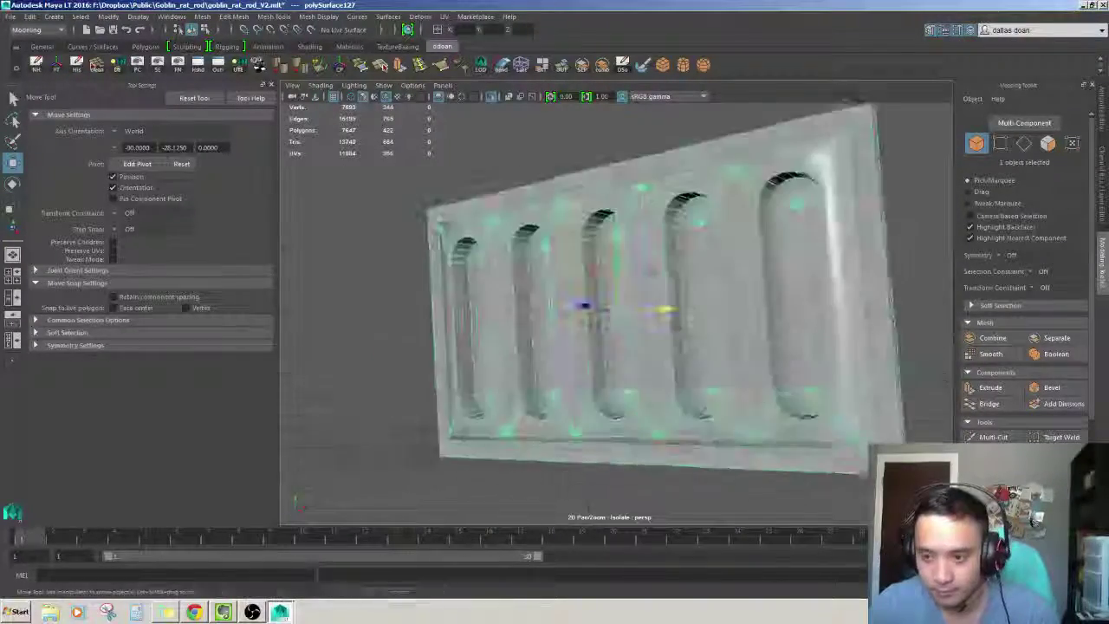
Select the inner face rings of the right, middle, second and first vents
click(797, 278)
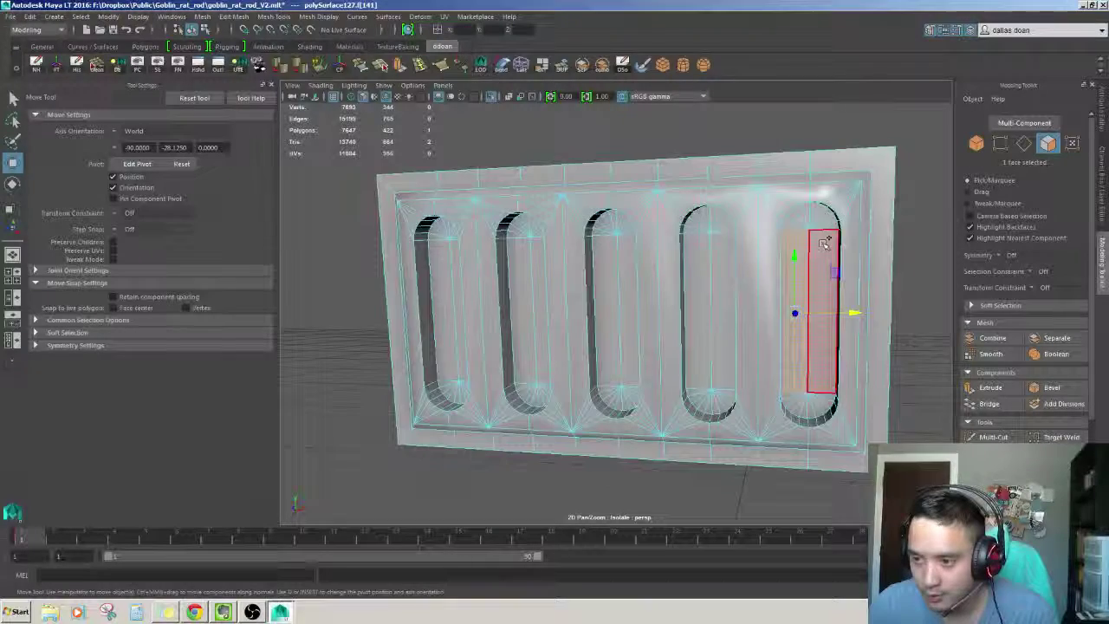
scroll(809, 217, up, 5)
scroll(809, 217, down, 5)
alt+drag(809, 218, 745, 233)
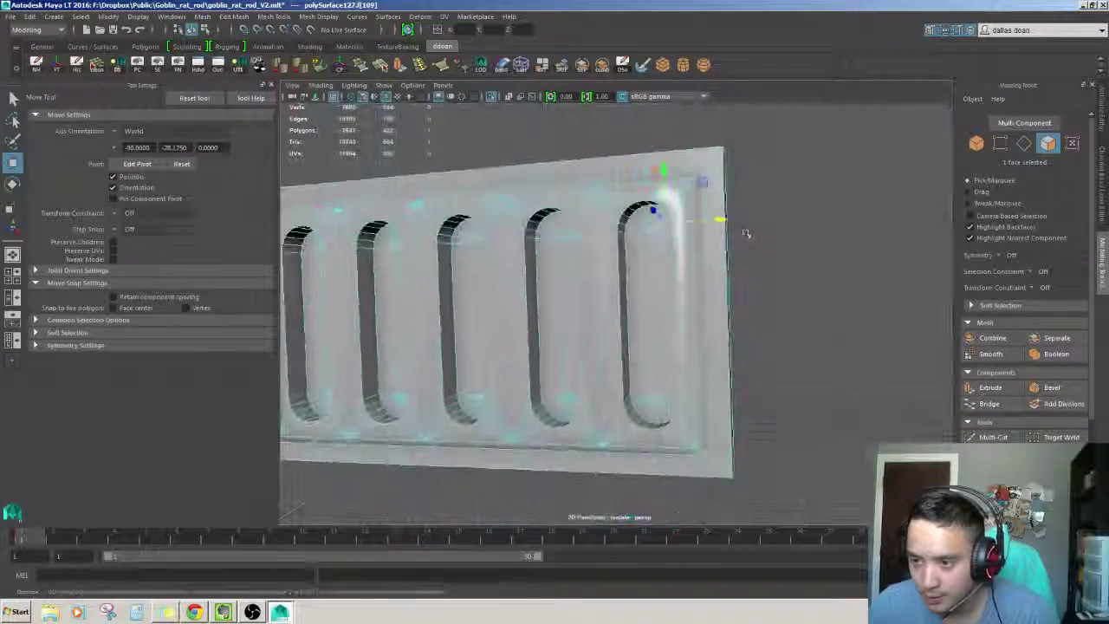
click(638, 246)
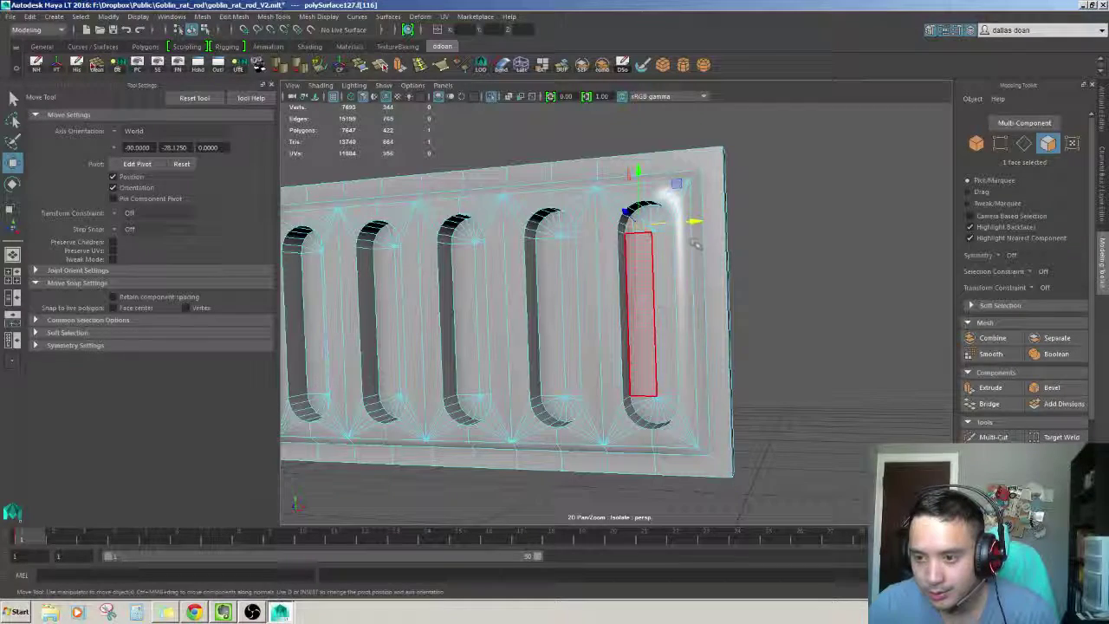
double_click(638, 307)
alt+drag(639, 306, 606, 279)
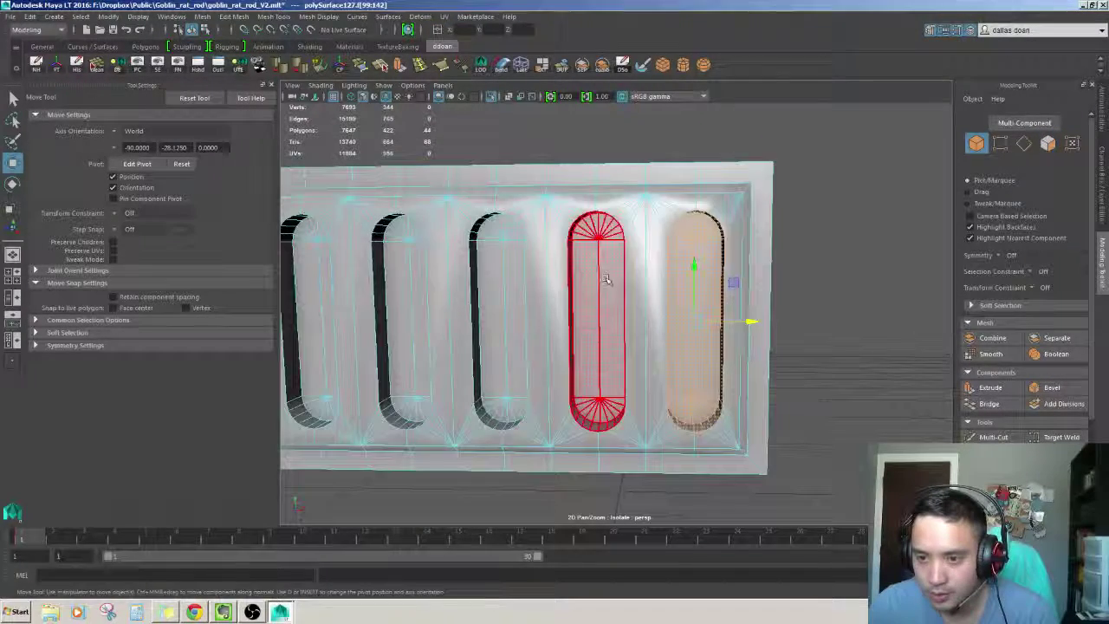
alt+middle_drag(502, 277, 650, 277)
shift+double_click(649, 277)
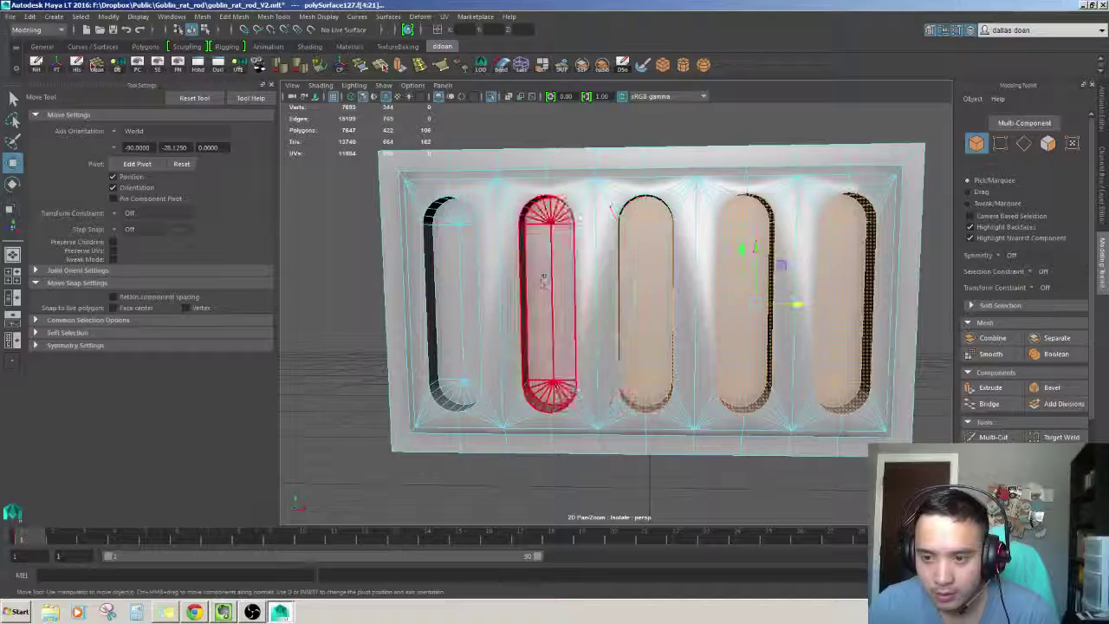
shift+double_click(544, 277)
shift+double_click(452, 295)
mouse_move(452, 295)
alt+mouse_down()
mouse_move(500, 245)
mouse_move(507, 265)
alt+mouse_up()
Reselect just the end vent's inner strip, bottom and right-edge faces, undoing an accidental grow
key(F11)
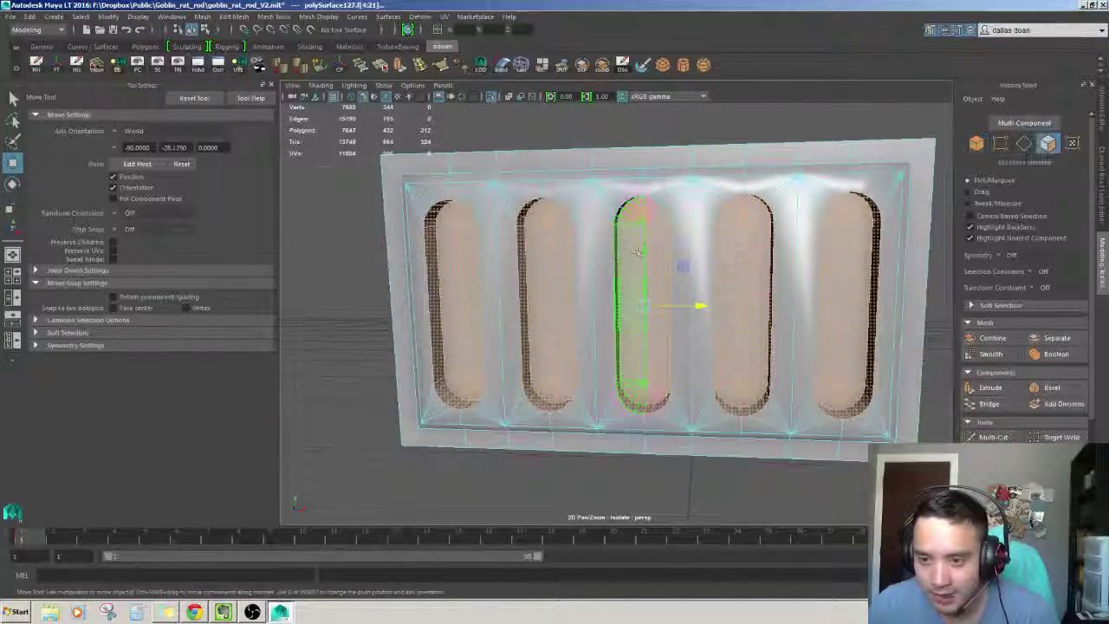
alt+drag(637, 251, 659, 217)
click(658, 216)
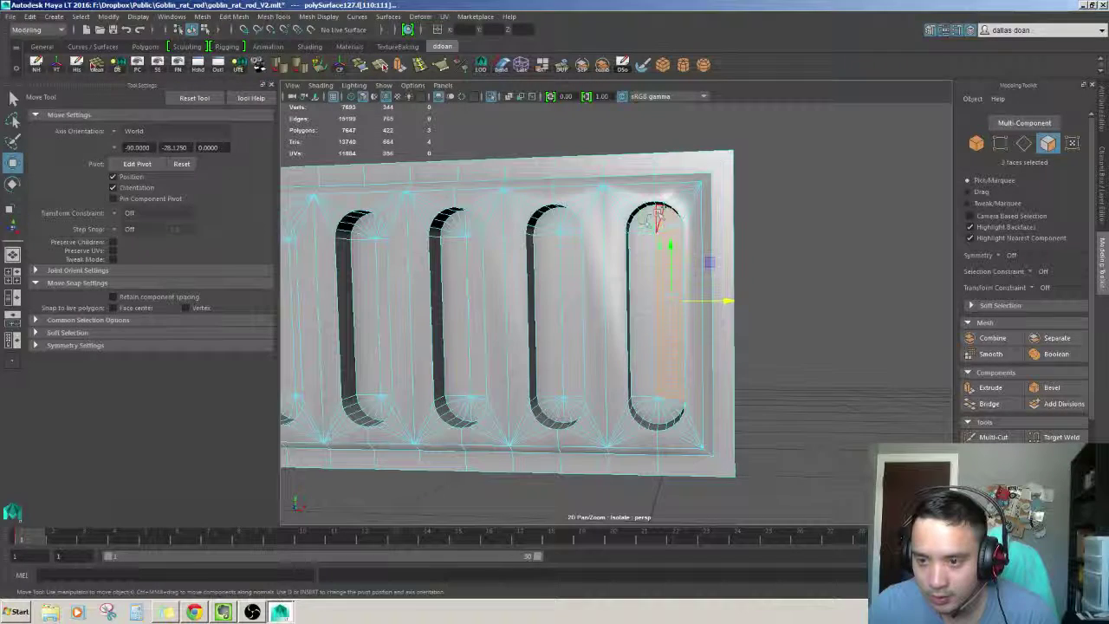
click(645, 218)
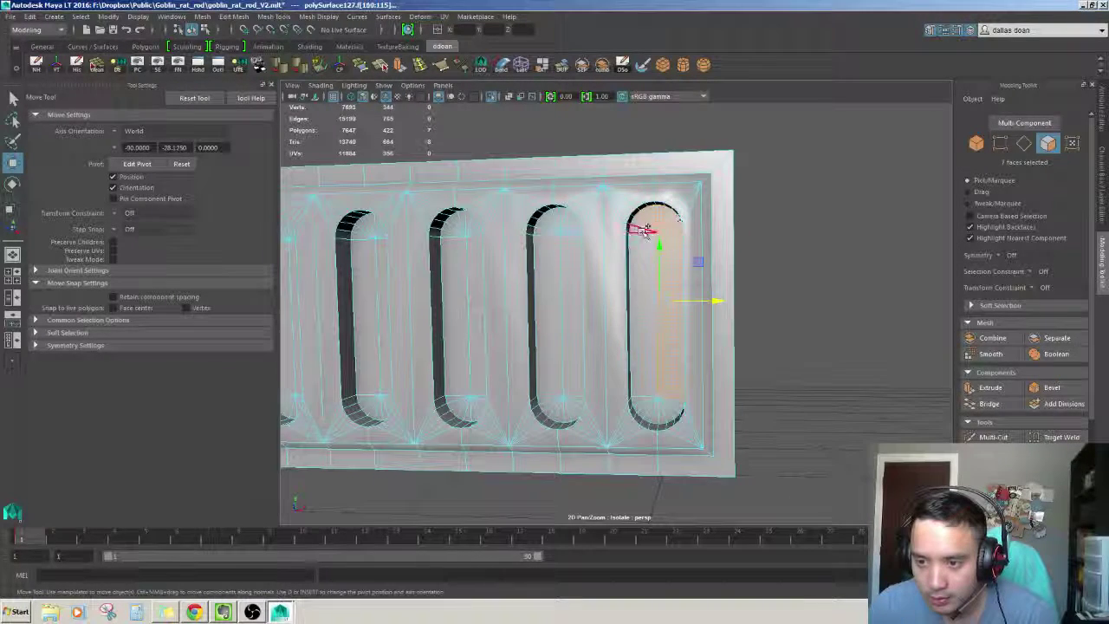
shift+drag(638, 230, 673, 382)
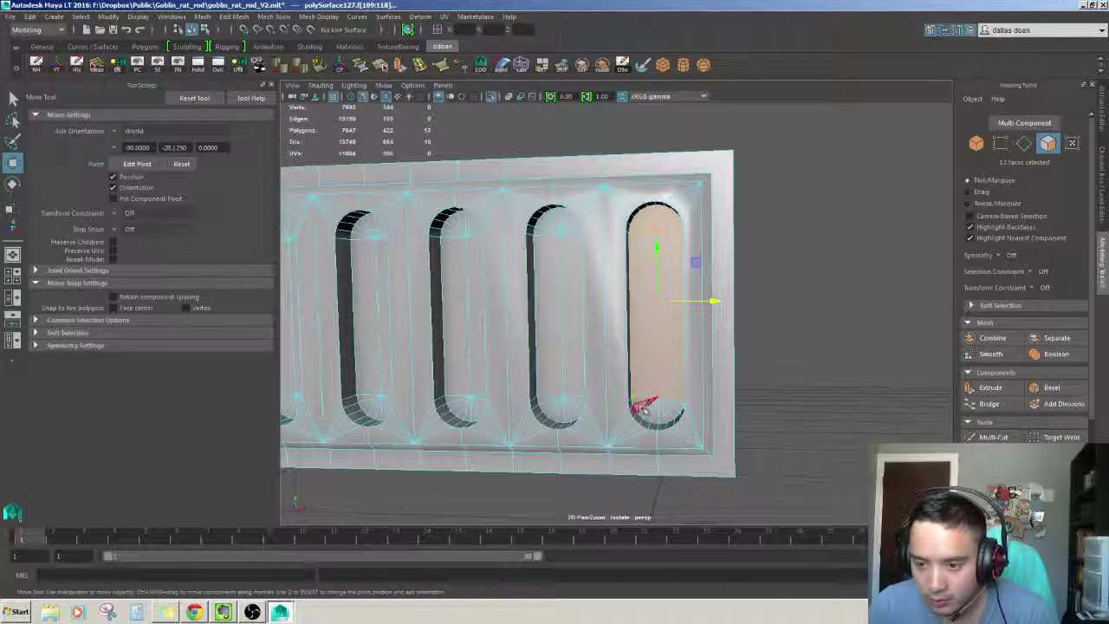
shift+click(653, 413)
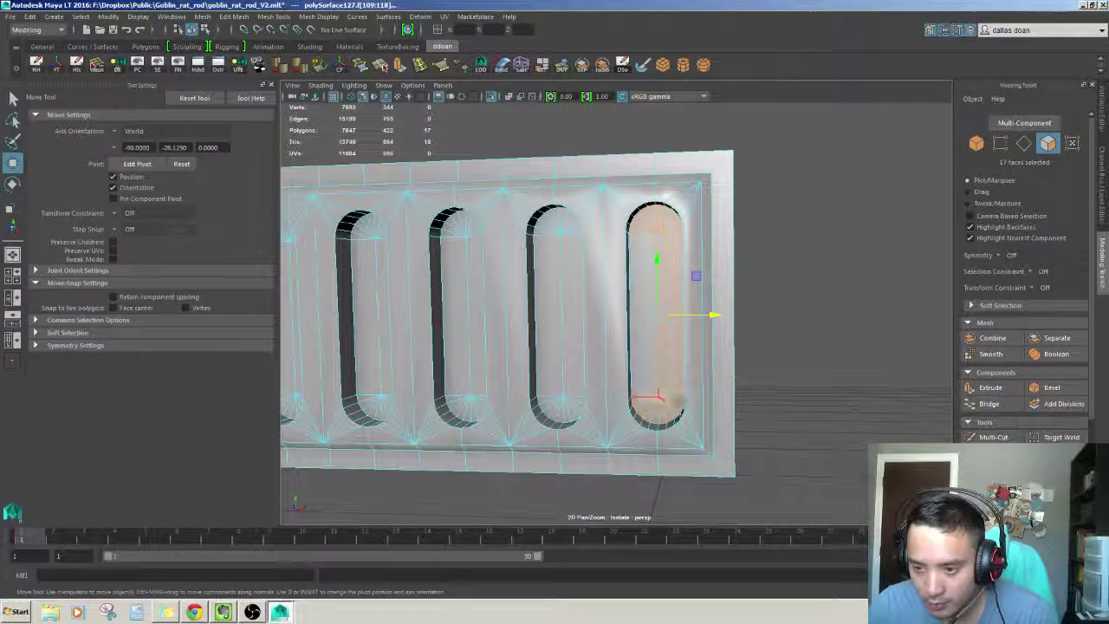
click(679, 401)
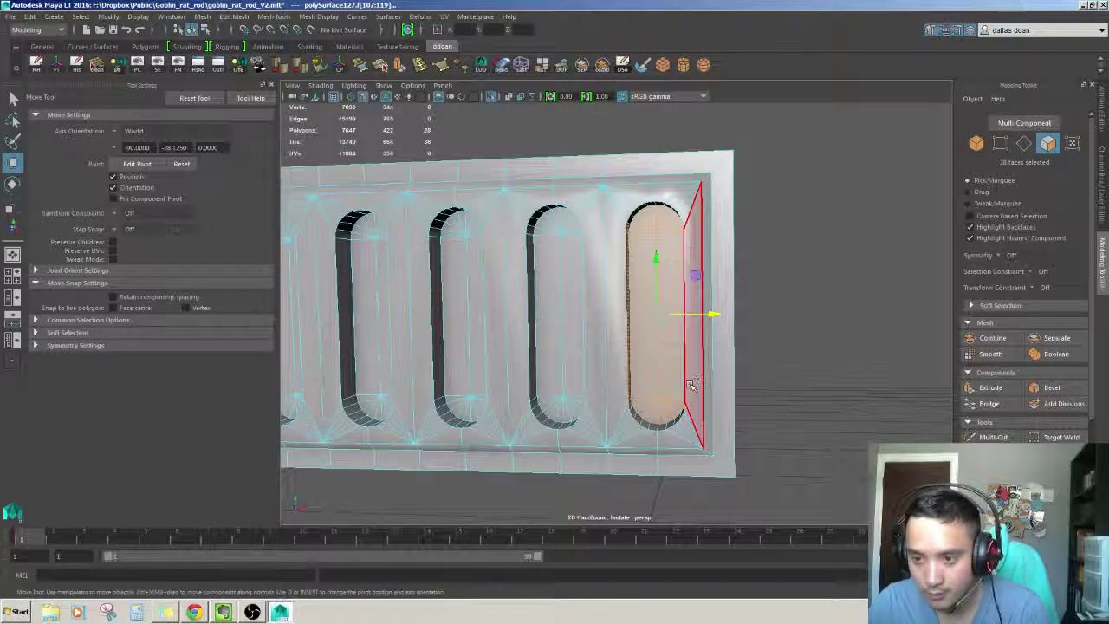
alt+drag(691, 384, 574, 317)
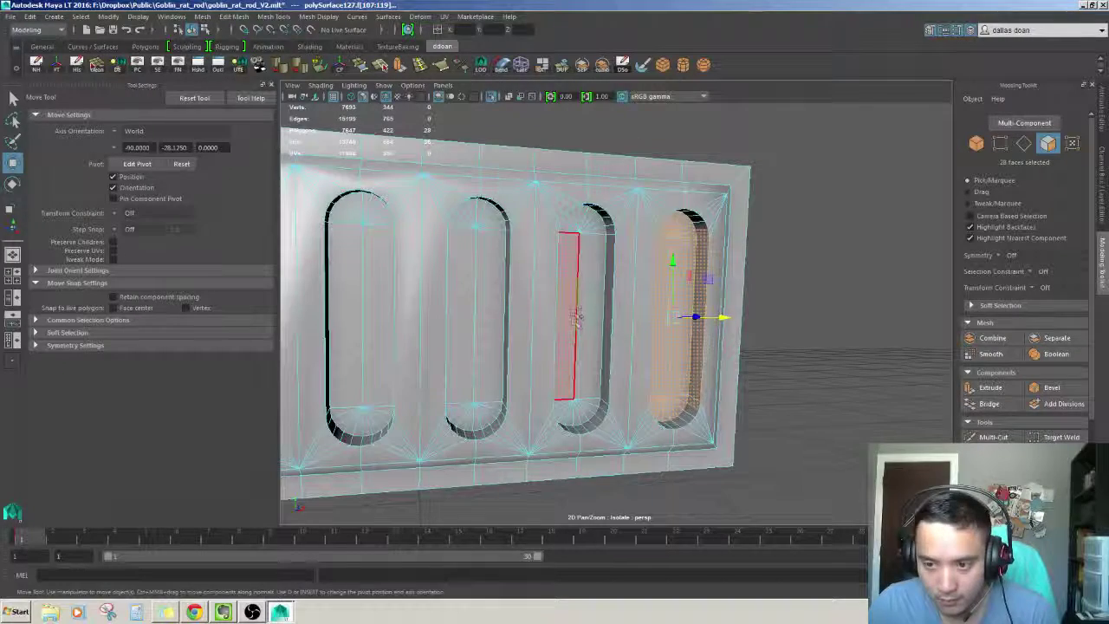
shift+click(574, 317)
key(shift+period)
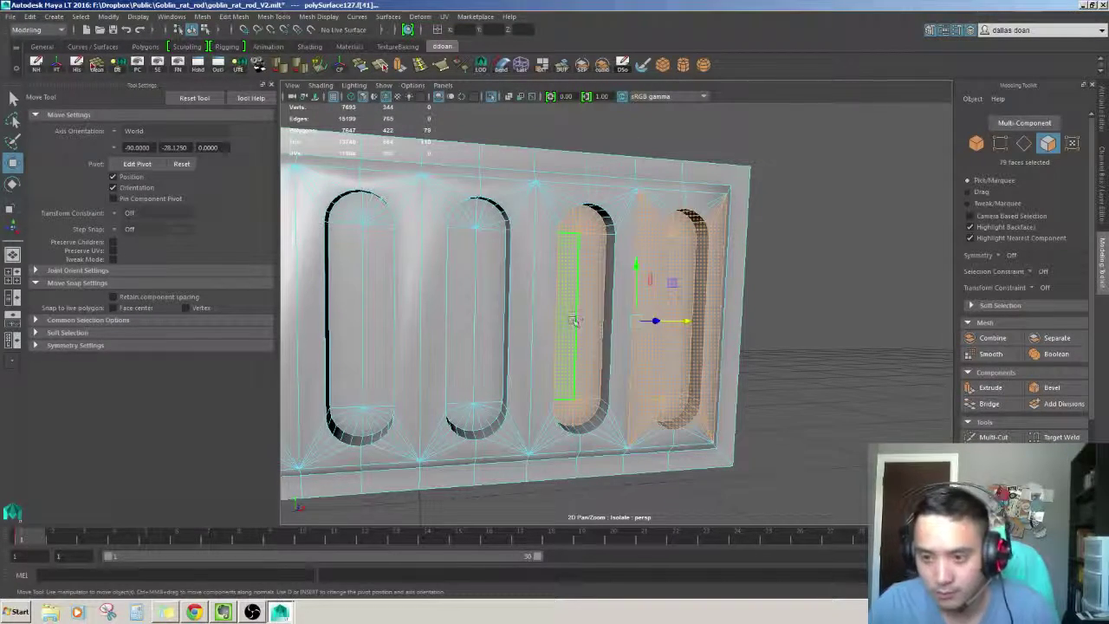
key(ctrl+z)
key(ctrl+z)
alt+drag(574, 321, 624, 286)
Select the first vent's tall inner faces and its top cap triangles
alt+right_drag(623, 286, 650, 258)
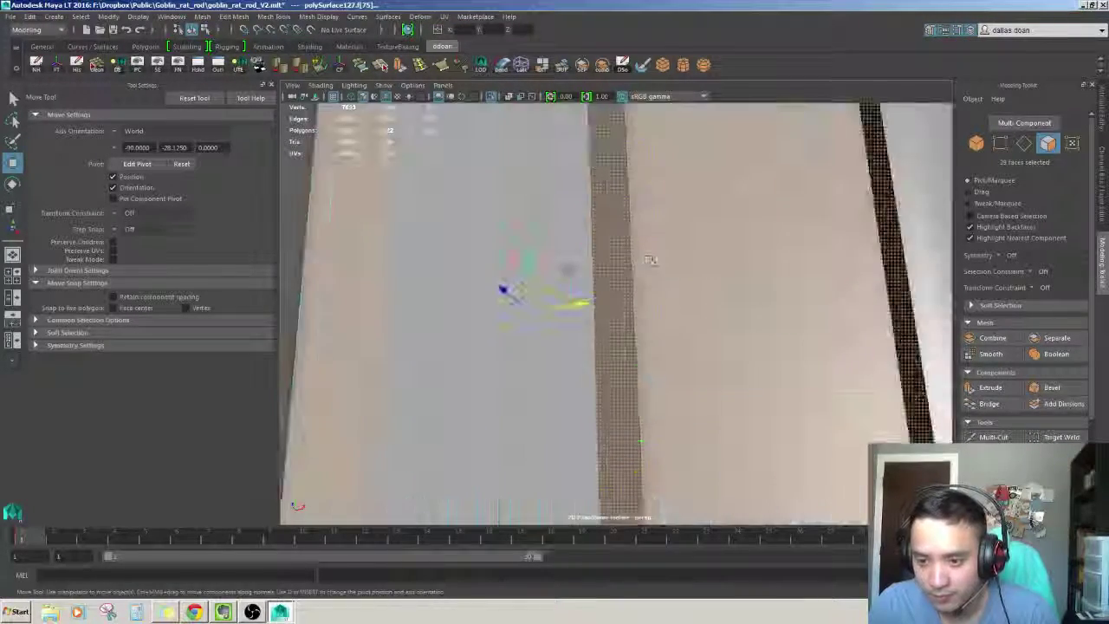
scroll(650, 259, down, 10)
alt+drag(649, 259, 537, 321)
scroll(569, 327, up, 5)
scroll(606, 314, down, 2)
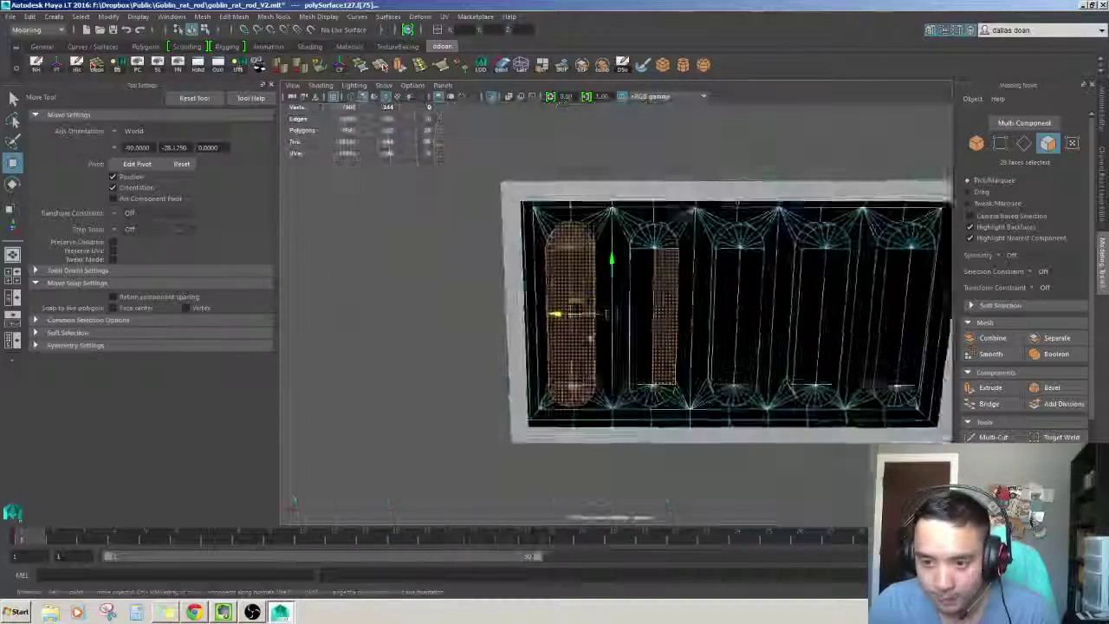
click(606, 313)
key(f)
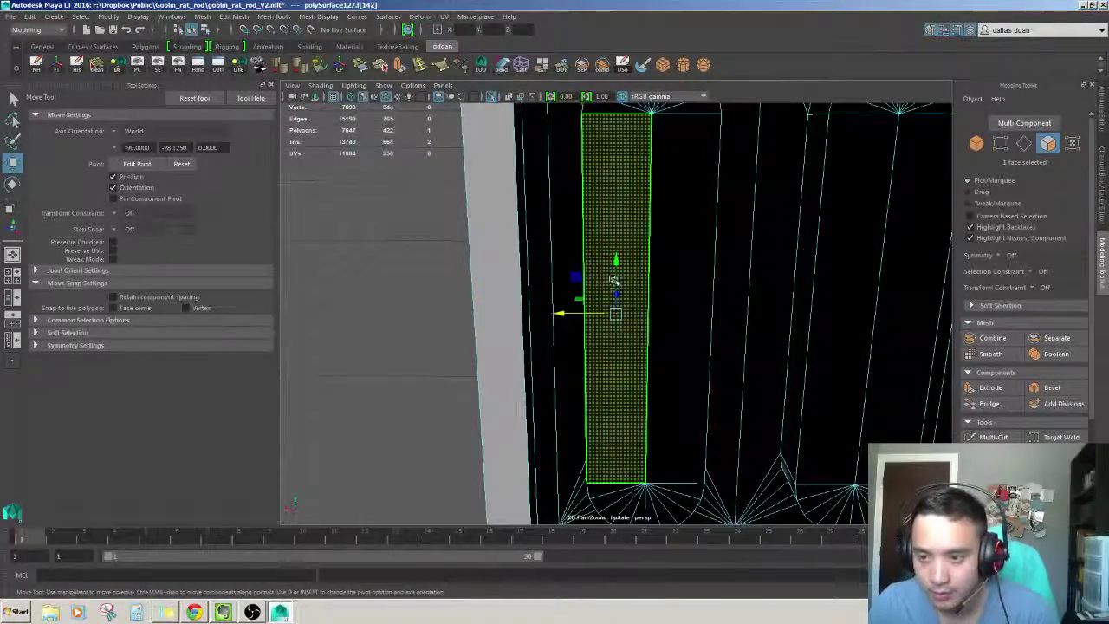
scroll(612, 280, down, 3)
shift+click(646, 241)
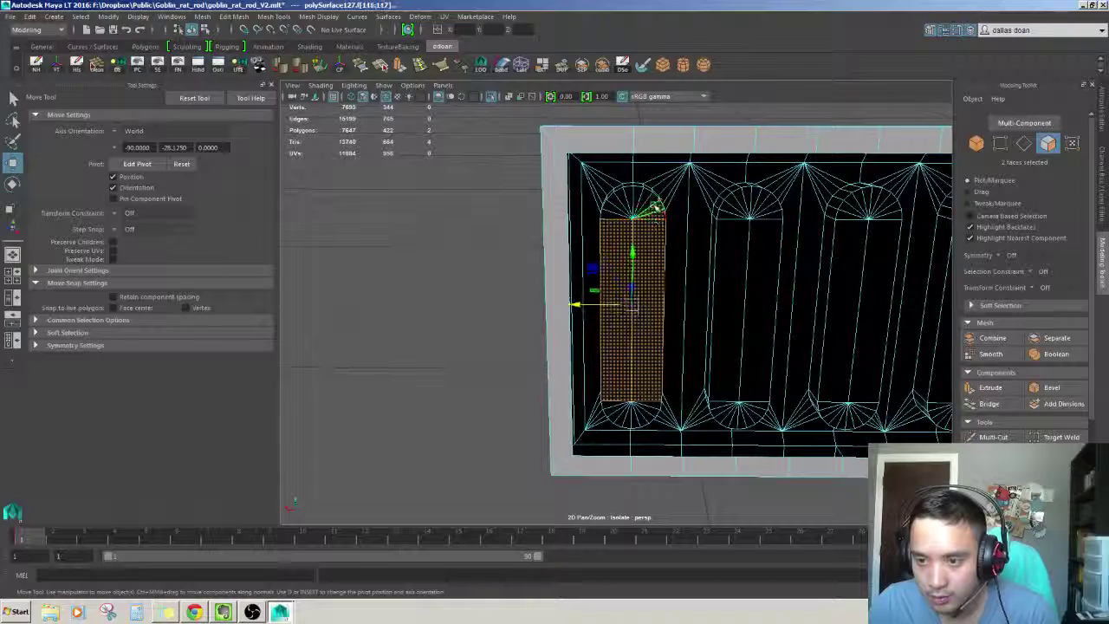
shift+click(650, 196)
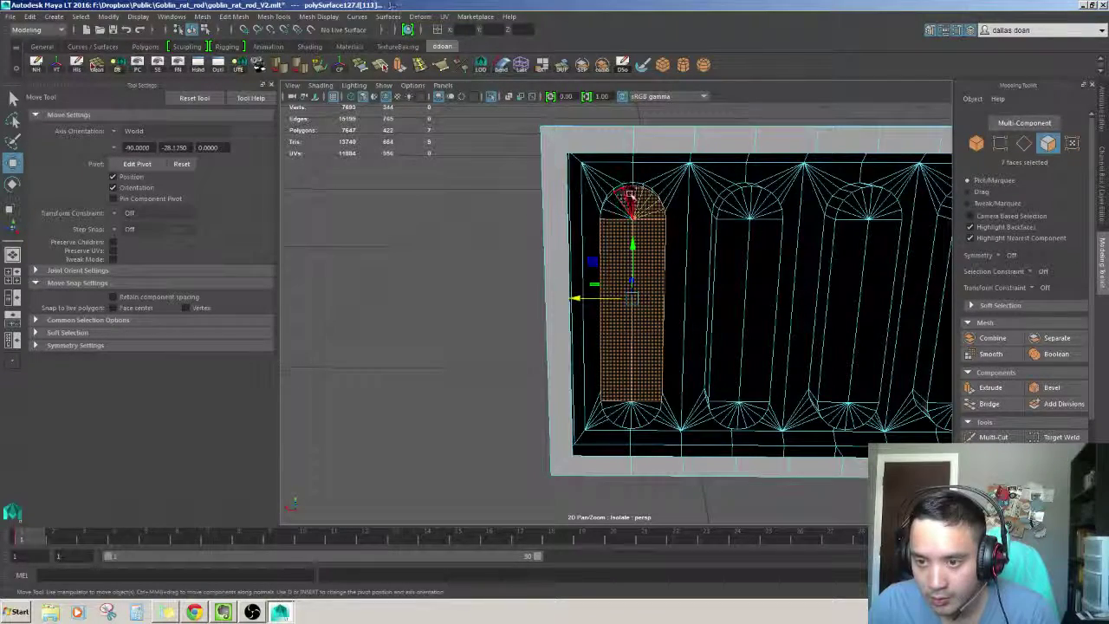
shift+click(610, 208)
Add the second vent column's body faces plus its top and bottom caps
alt+middle_drag(663, 401, 637, 346)
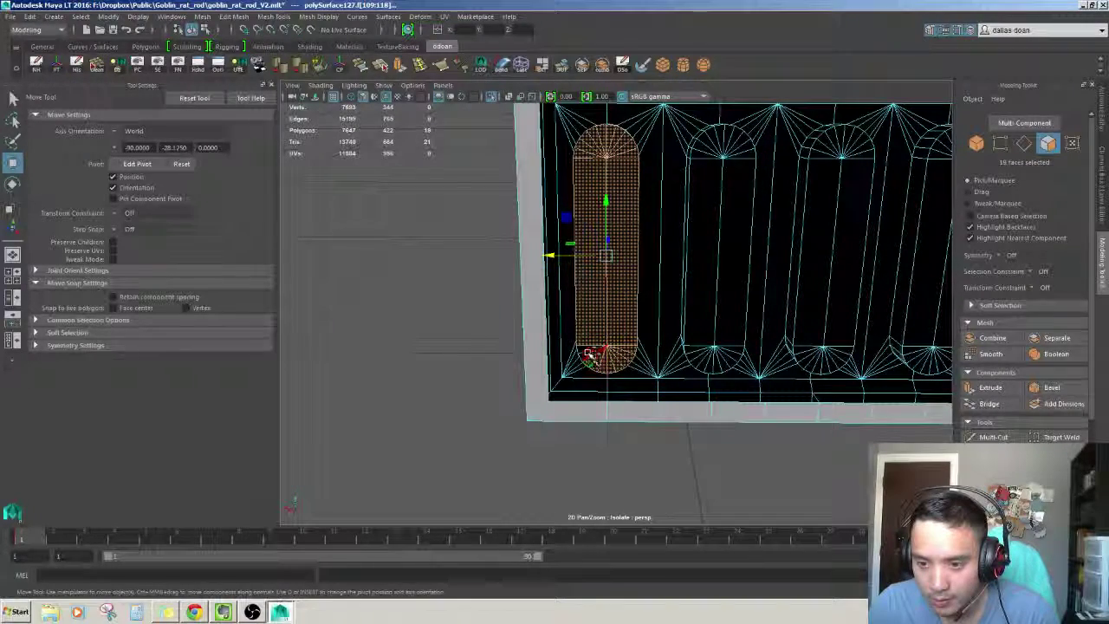
alt+middle_drag(587, 354, 663, 222)
shift+click(679, 203)
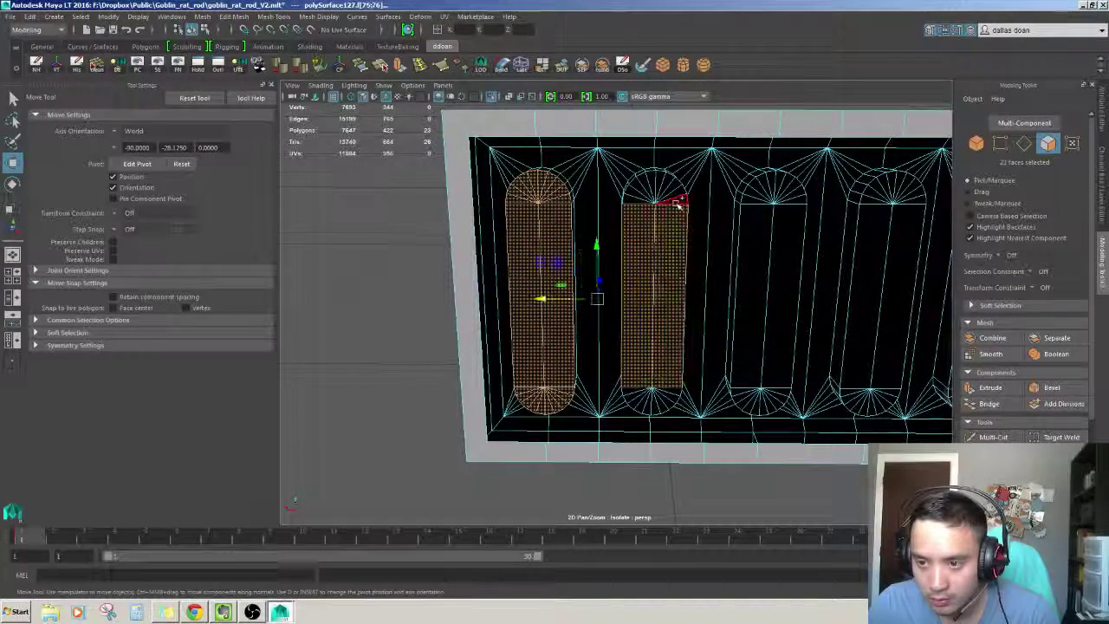
shift+click(676, 189)
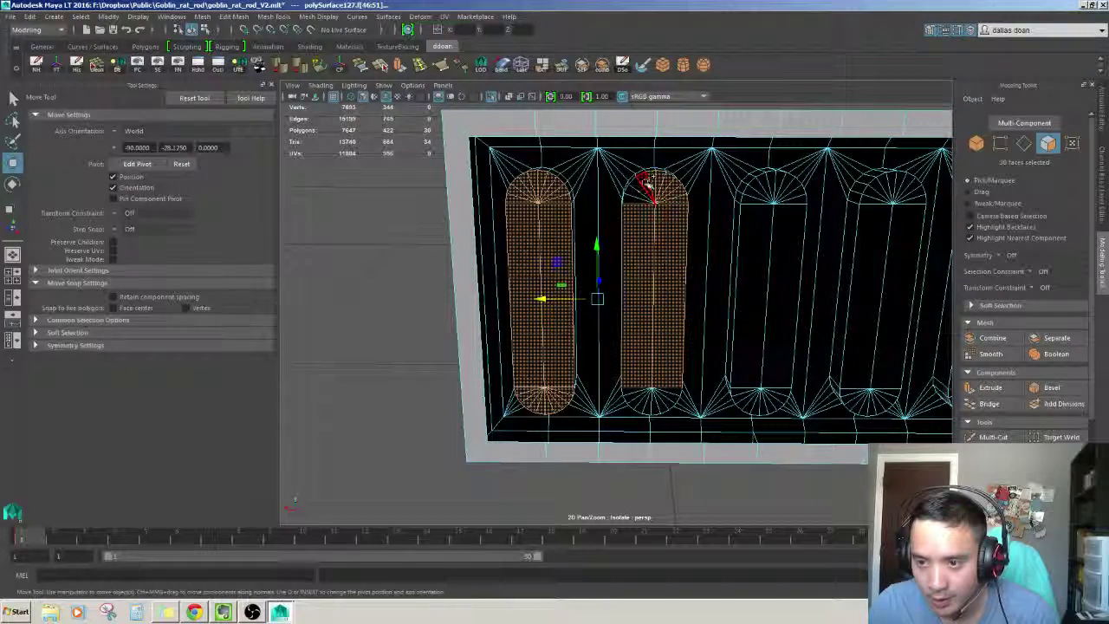
shift+click(645, 184)
alt+middle_drag(689, 399, 685, 355)
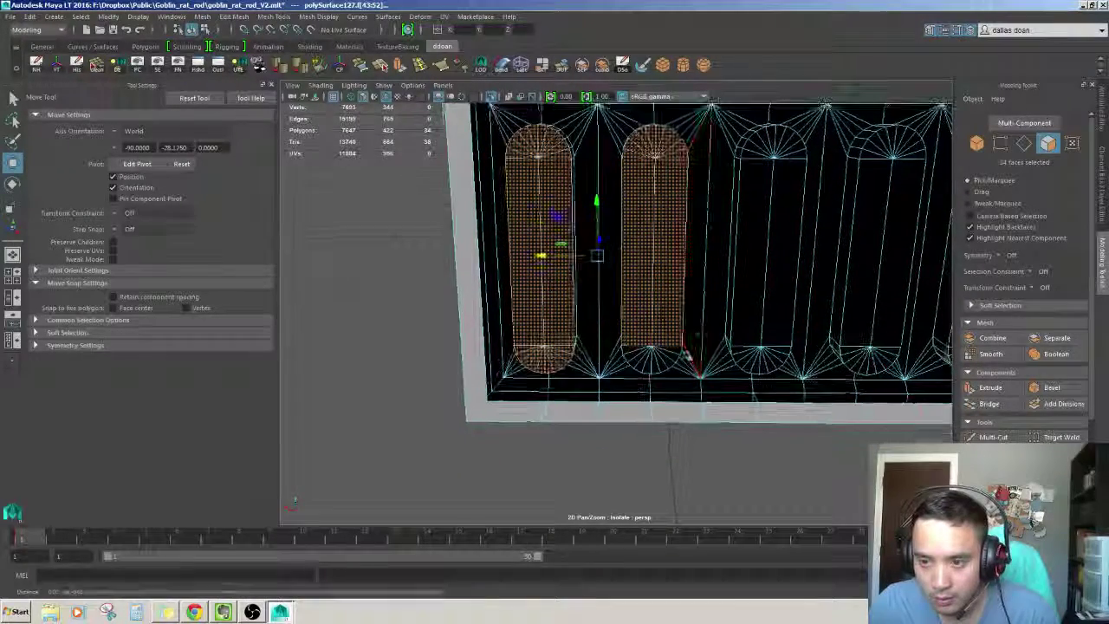
shift+click(636, 360)
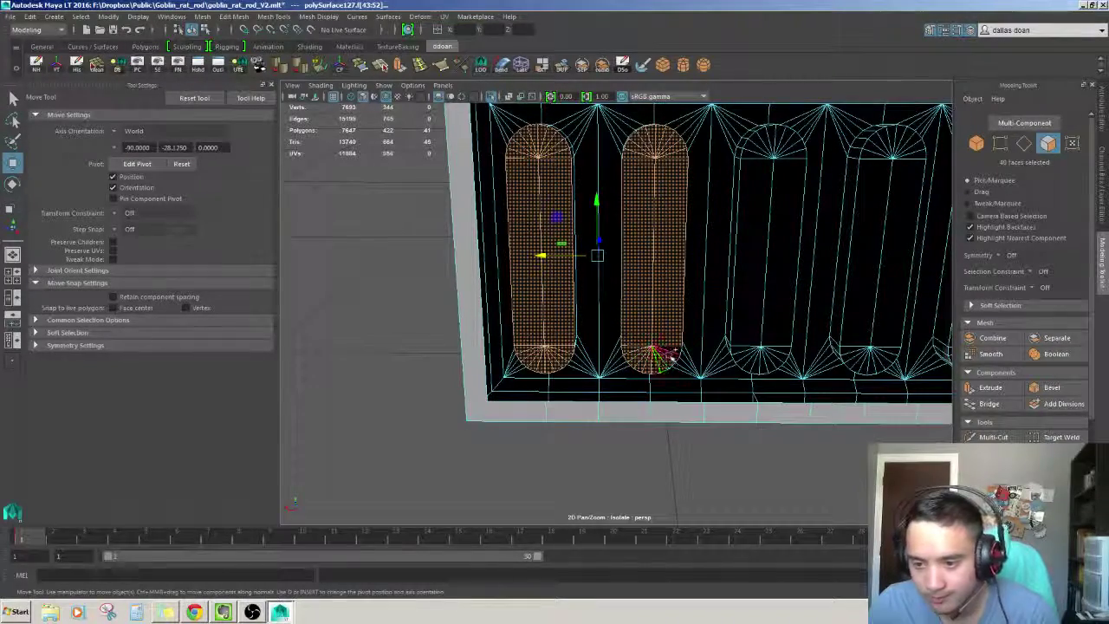
scroll(673, 339, down, 2)
Add the third vent column's top cap, long strip, left strip and bottom faces
alt+drag(673, 329, 628, 237)
shift+click(633, 234)
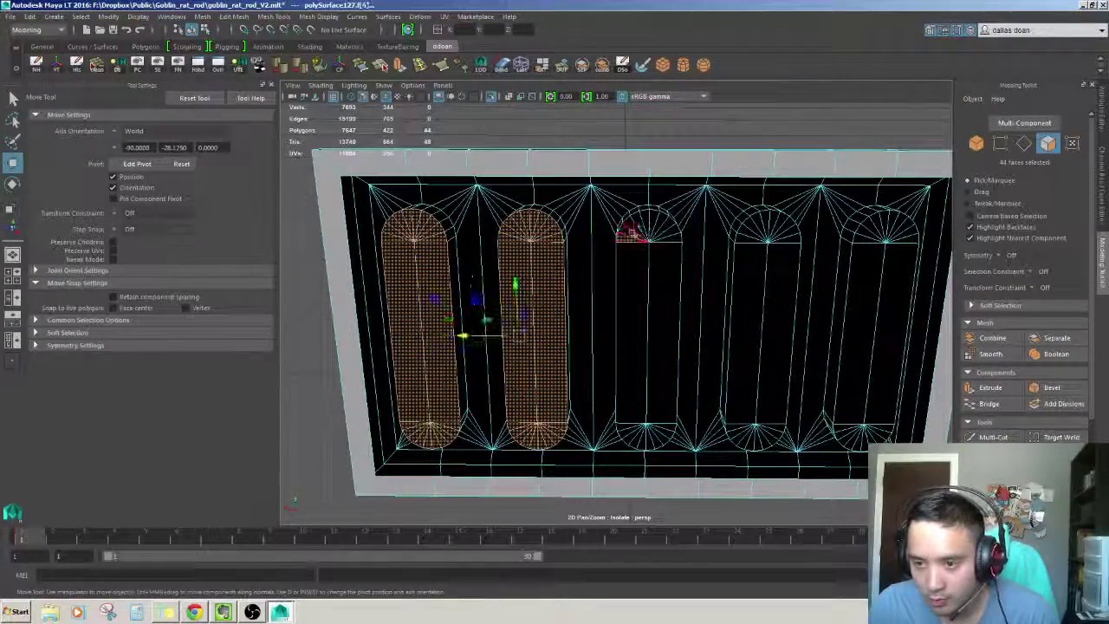
shift+click(638, 223)
shift+click(648, 220)
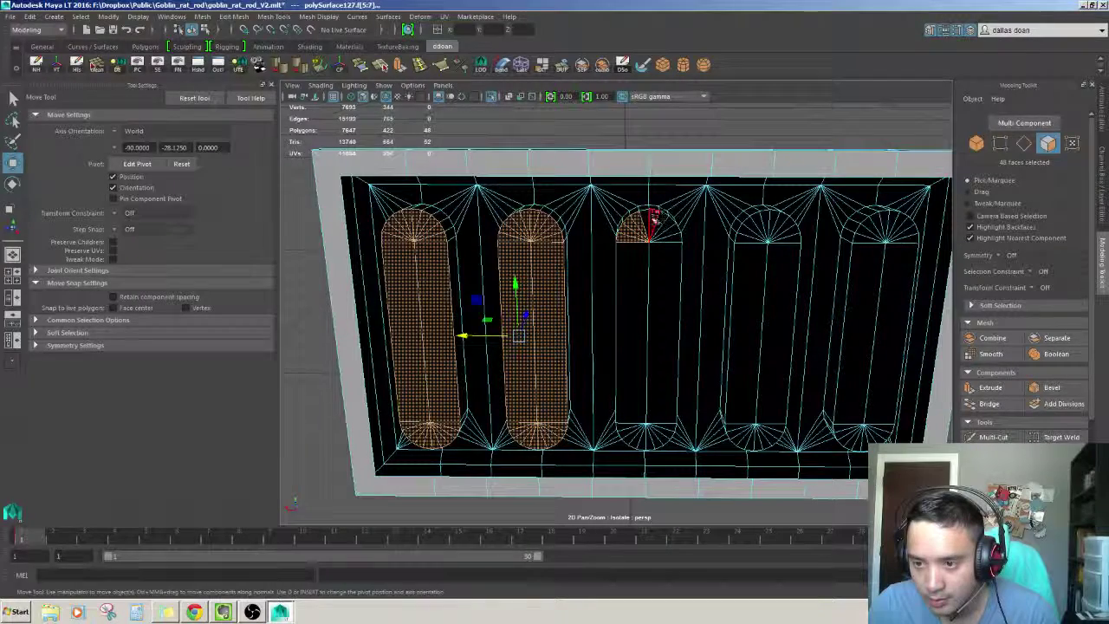
shift+click(656, 217)
shift+click(670, 254)
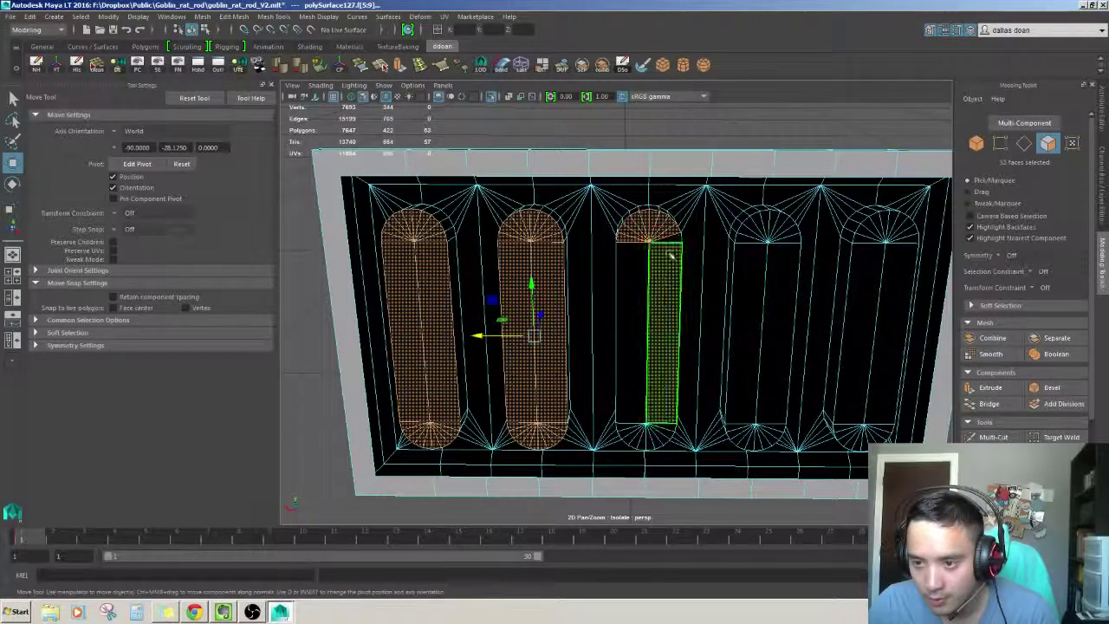
shift+click(631, 400)
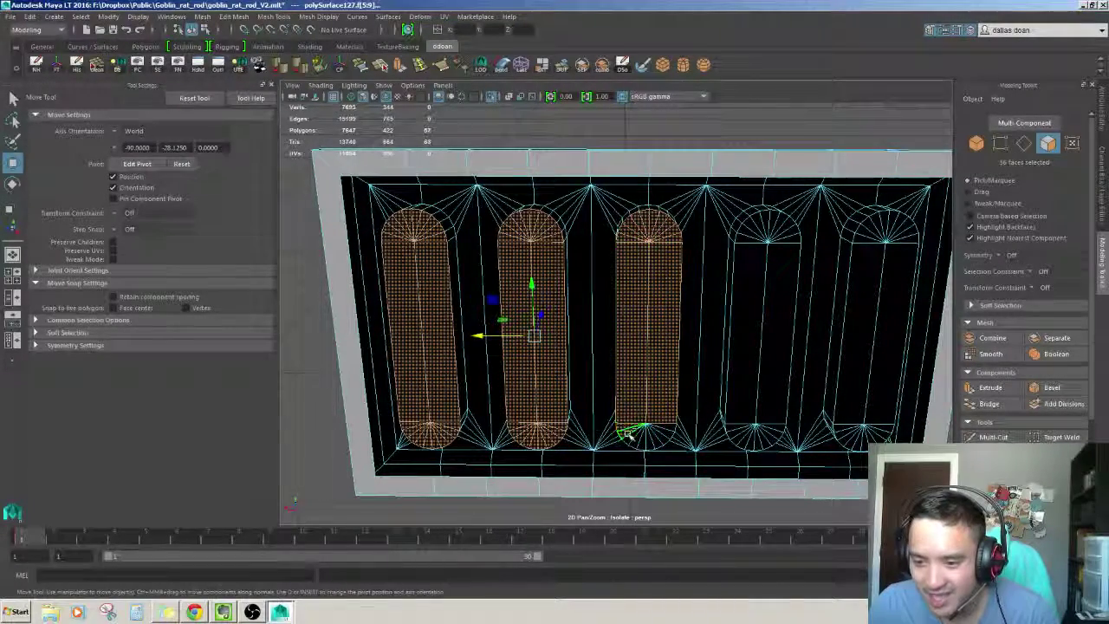
shift+click(635, 437)
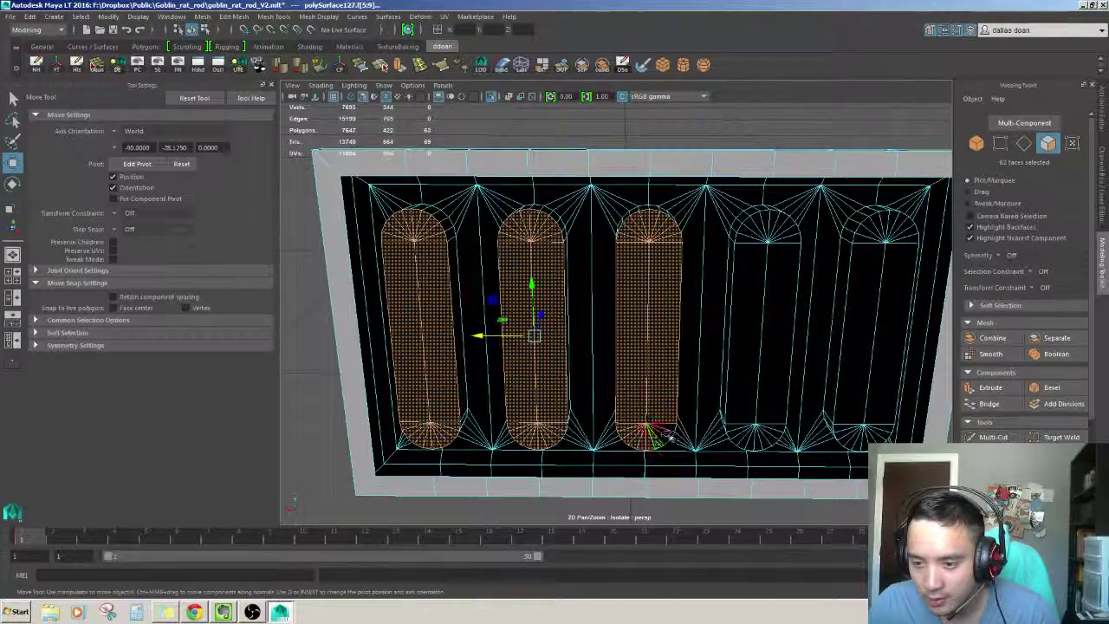
Add the fourth and last vent columns' strips, tops and bottoms, reaching 103 faces
alt+drag(725, 396, 690, 366)
shift+click(693, 364)
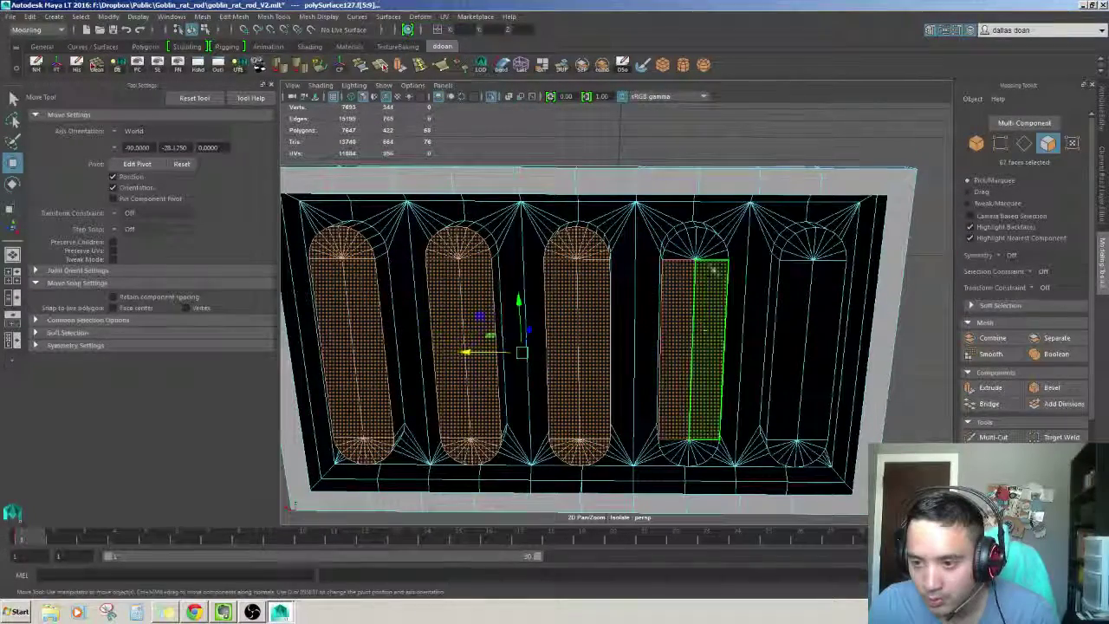
shift+click(700, 234)
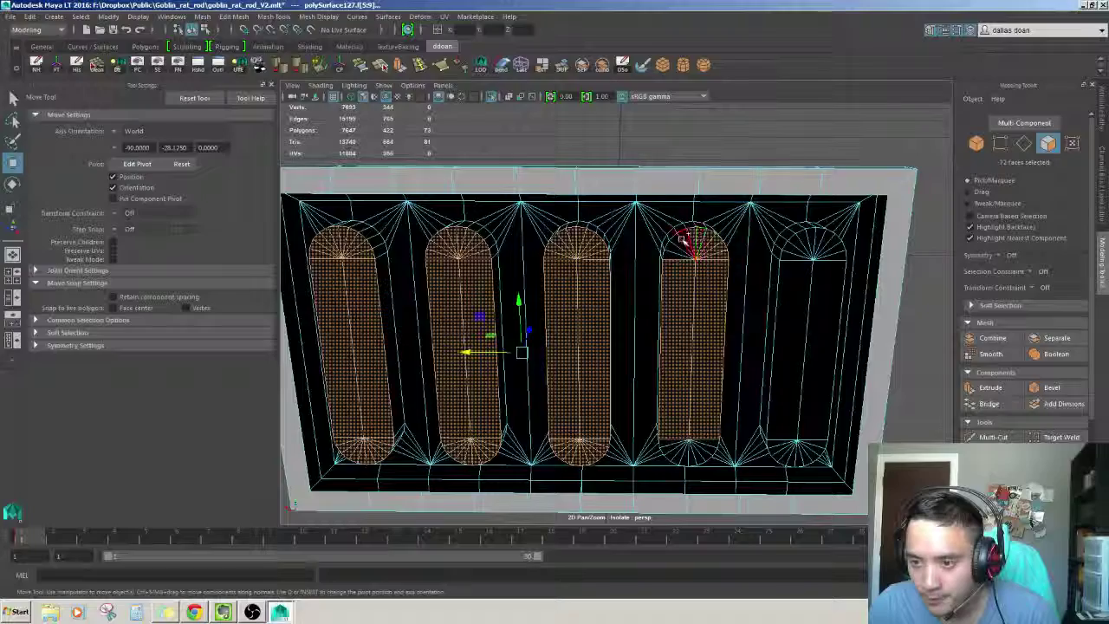
shift+click(669, 250)
alt+drag(693, 394, 643, 370)
shift+click(642, 355)
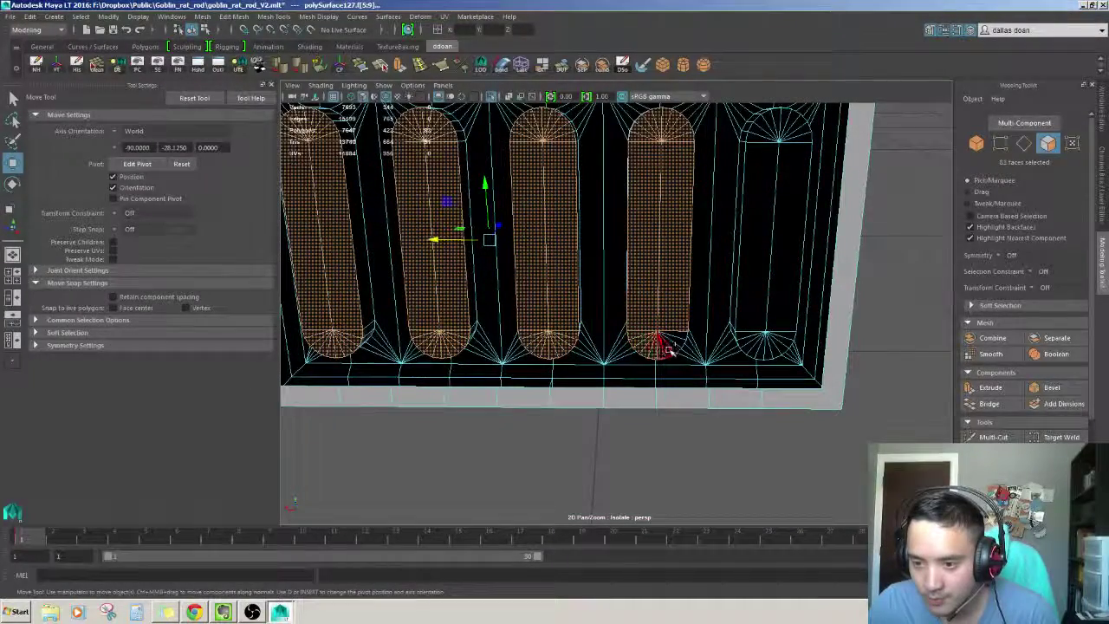
alt+drag(679, 343, 683, 276)
shift+click(682, 270)
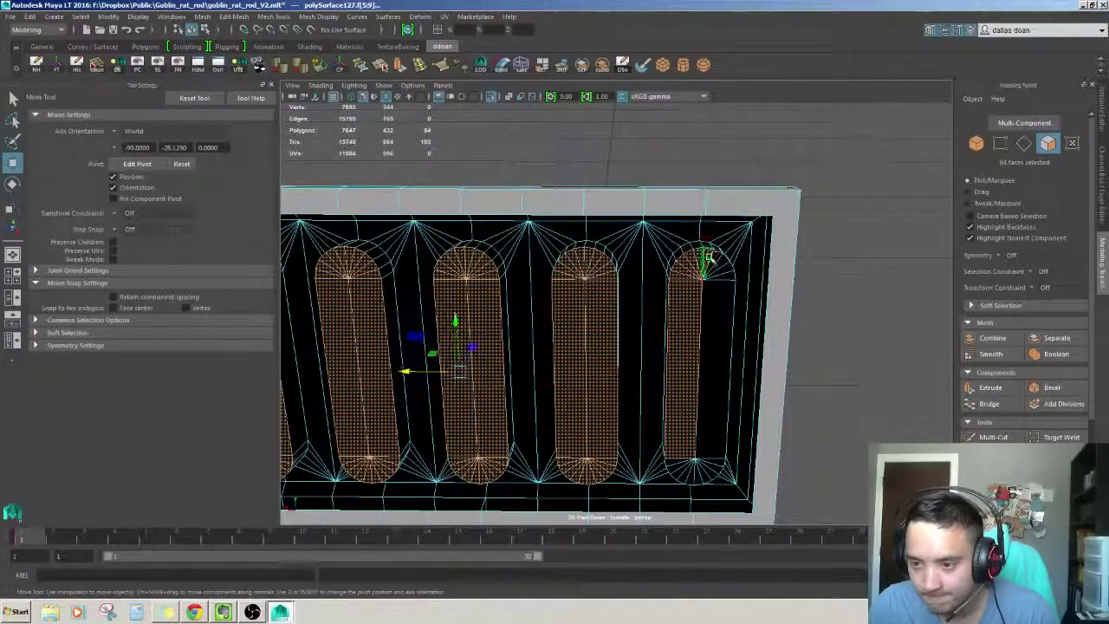
shift+click(713, 260)
shift+drag(721, 271, 723, 459)
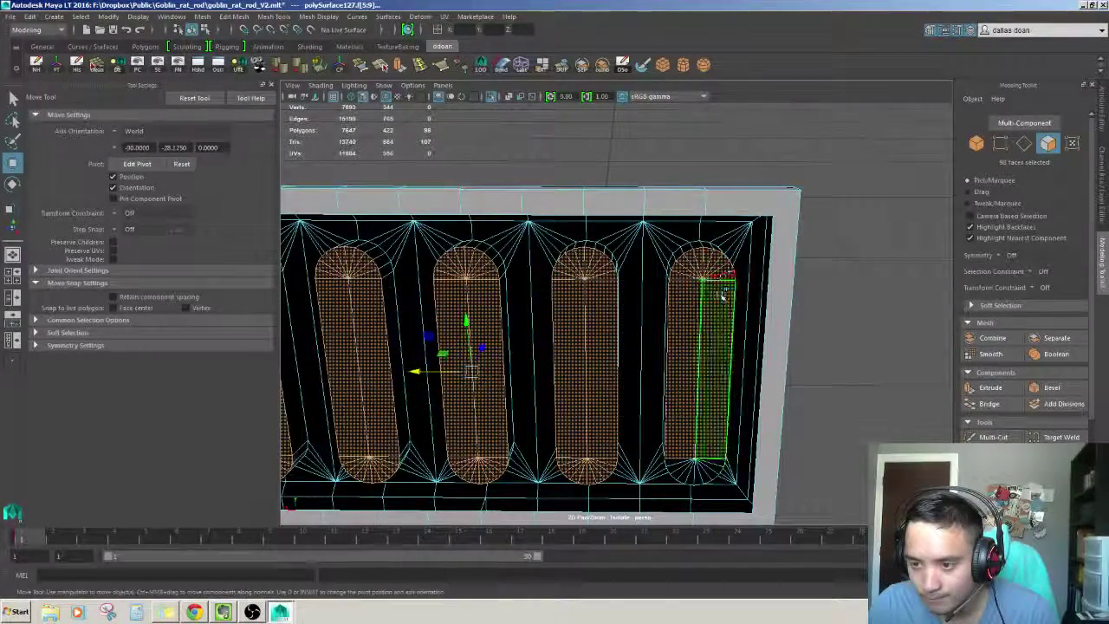
alt+middle_drag(723, 459, 698, 381)
shift+click(682, 384)
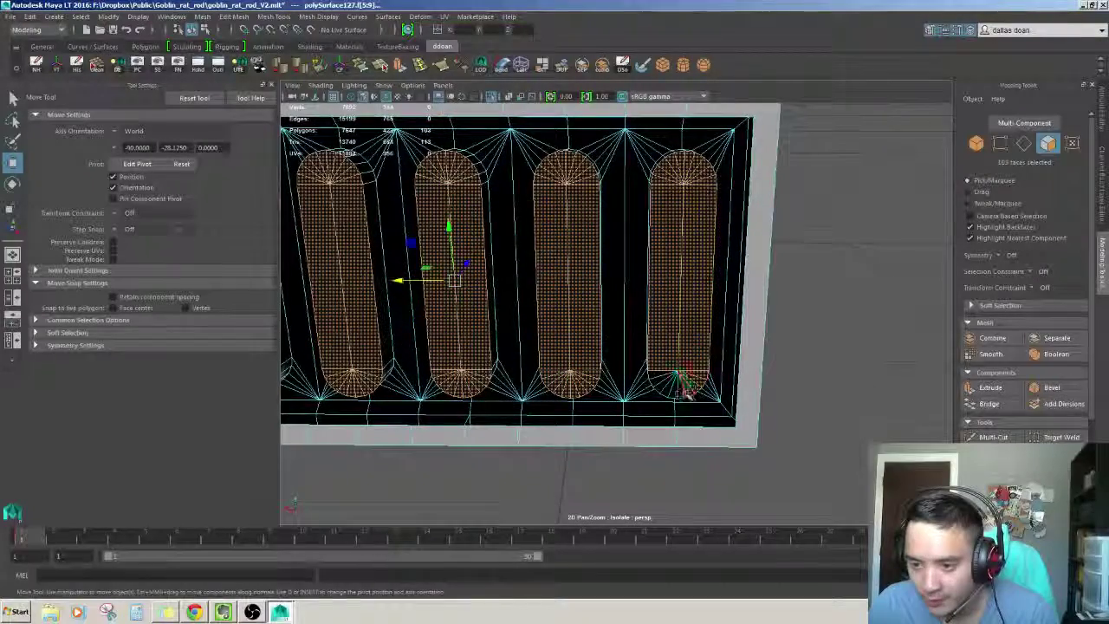
Add the last vent faces, exit Isolate Select, and return to object mode with F8
shift+click(658, 377)
scroll(659, 377, down, 5)
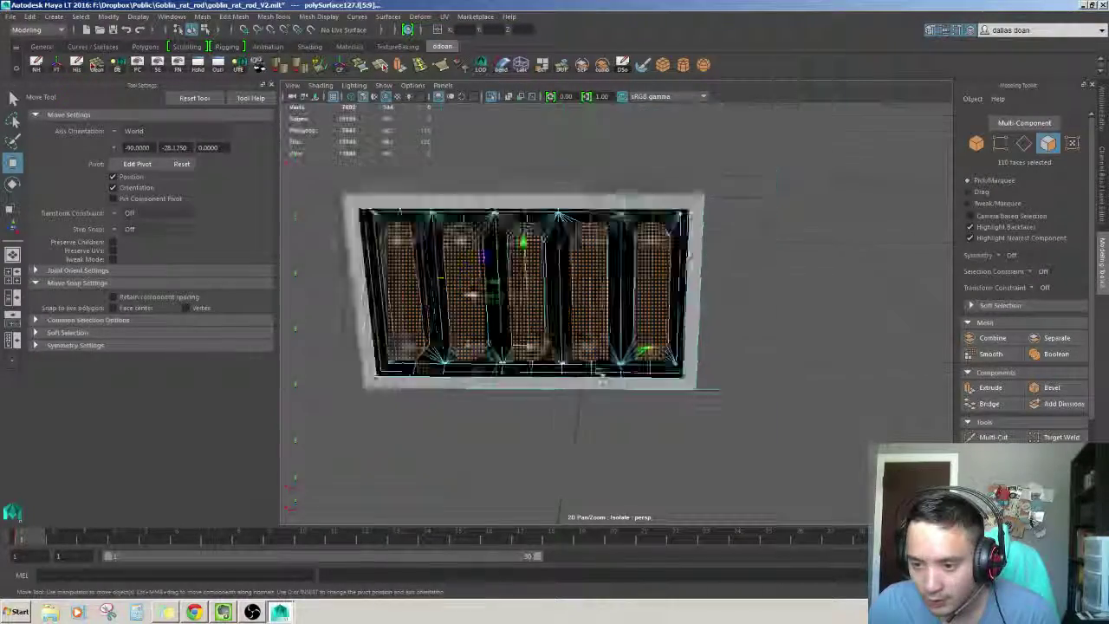
mouse_move(659, 376)
alt+mouse_down()
mouse_move(735, 360)
mouse_move(709, 301)
mouse_move(604, 305)
alt+mouse_up()
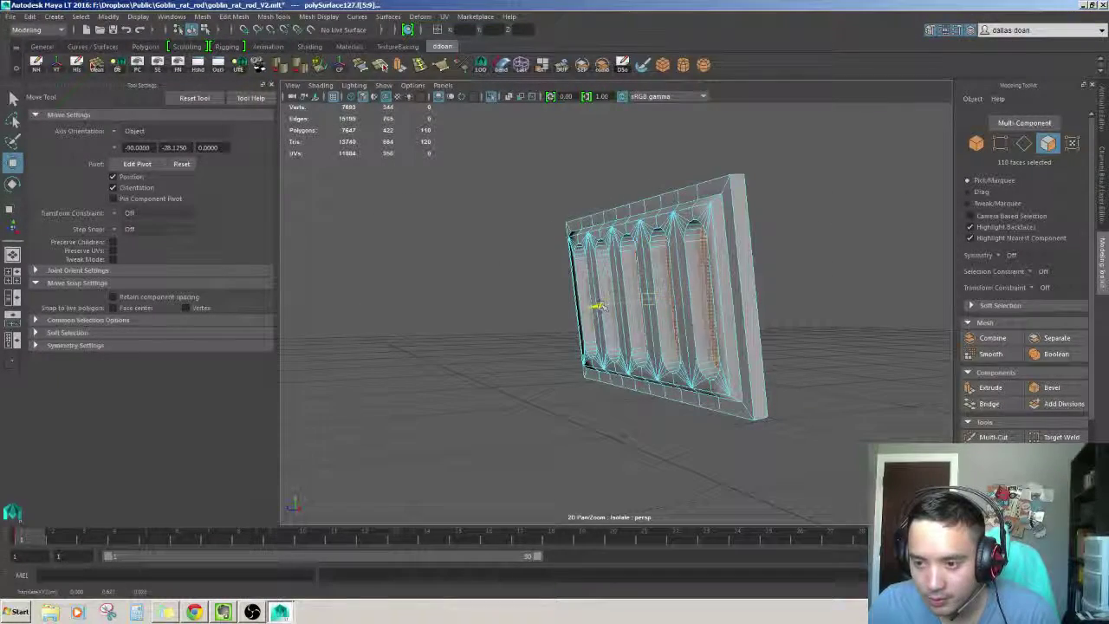
mouse_move(597, 306)
alt+mouse_down()
mouse_move(705, 303)
mouse_move(564, 268)
mouse_move(543, 500)
mouse_move(511, 433)
mouse_move(681, 372)
mouse_move(658, 407)
alt+mouse_up()
key(ctrl+1)
key(F8)
scroll(543, 501, down, 3)
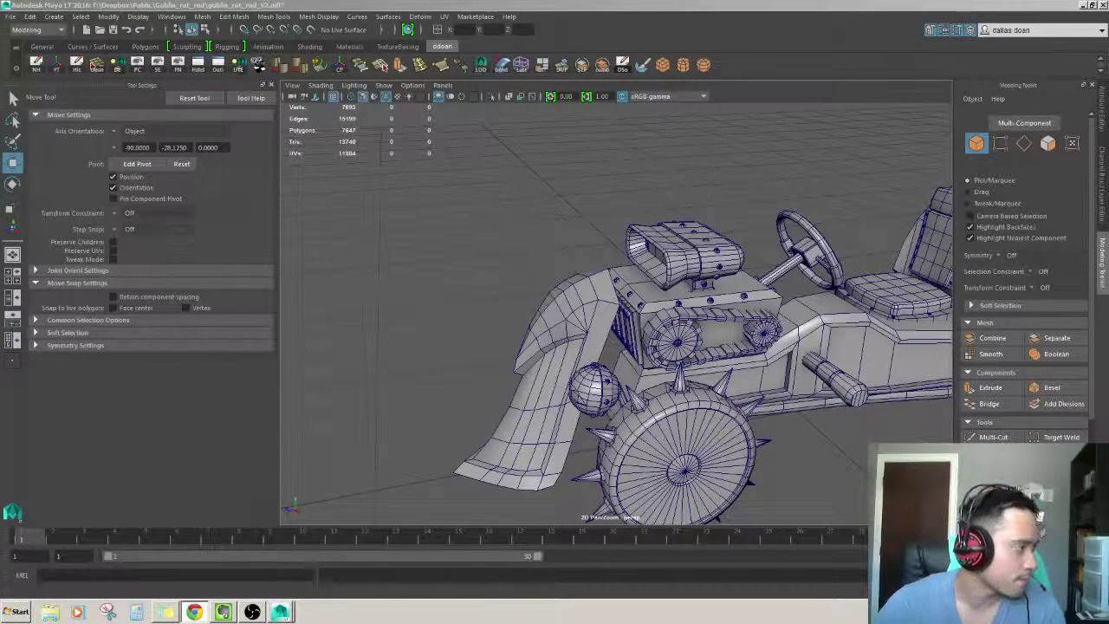
mouse_move(606, 347)
alt+mouse_down()
mouse_move(745, 378)
mouse_move(641, 359)
alt+mouse_up()
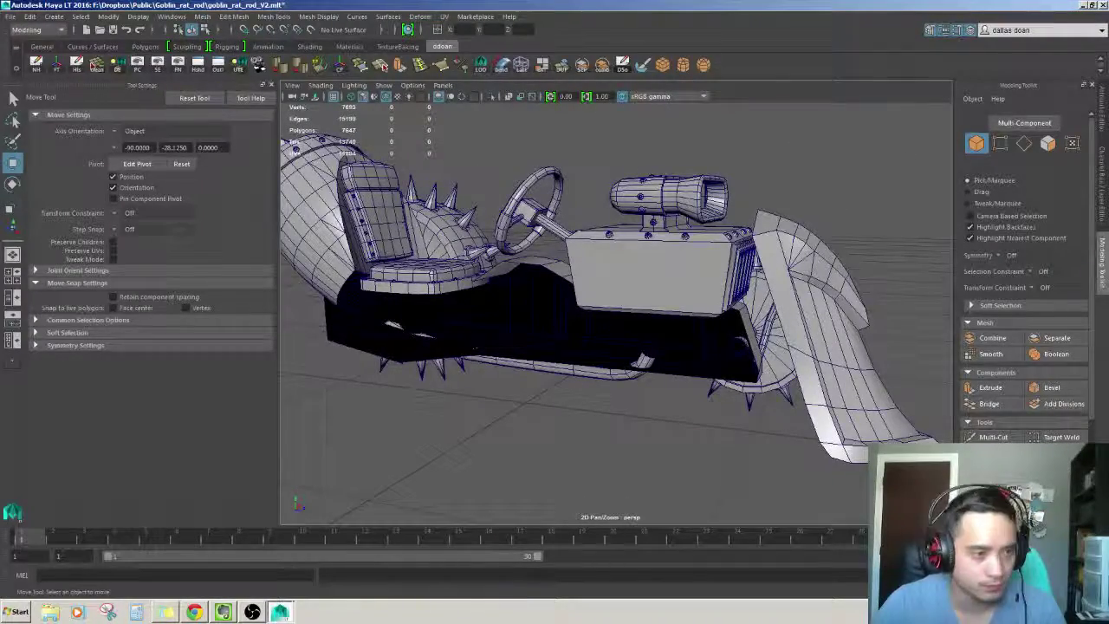
mouse_move(641, 359)
alt+mouse_down()
mouse_move(532, 369)
mouse_move(530, 303)
mouse_move(589, 248)
alt+mouse_up()
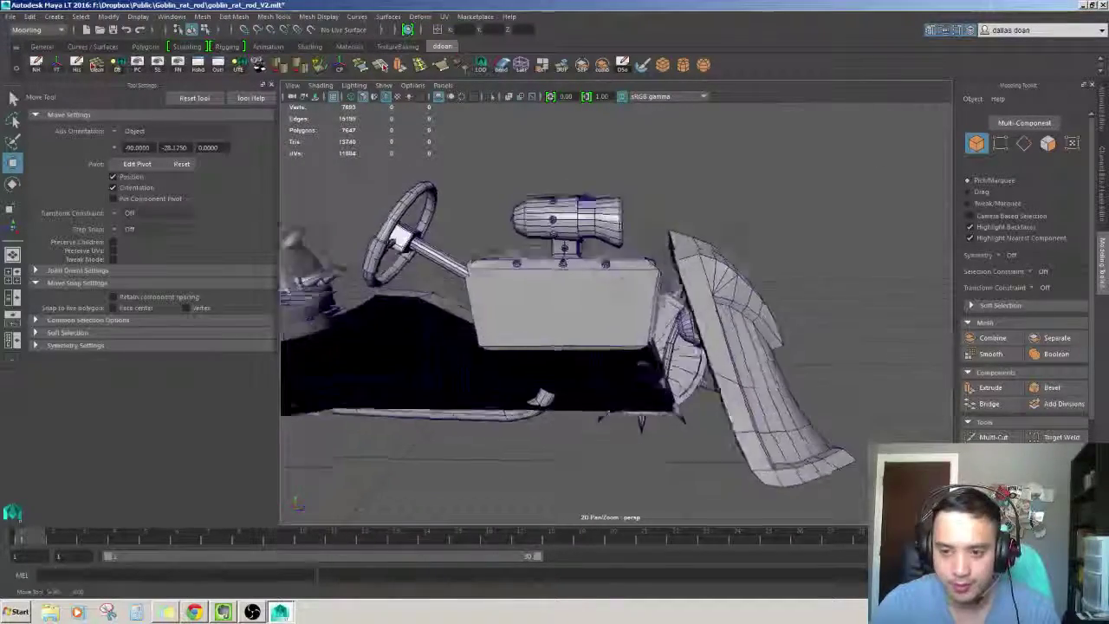
alt+drag(589, 247, 537, 310)
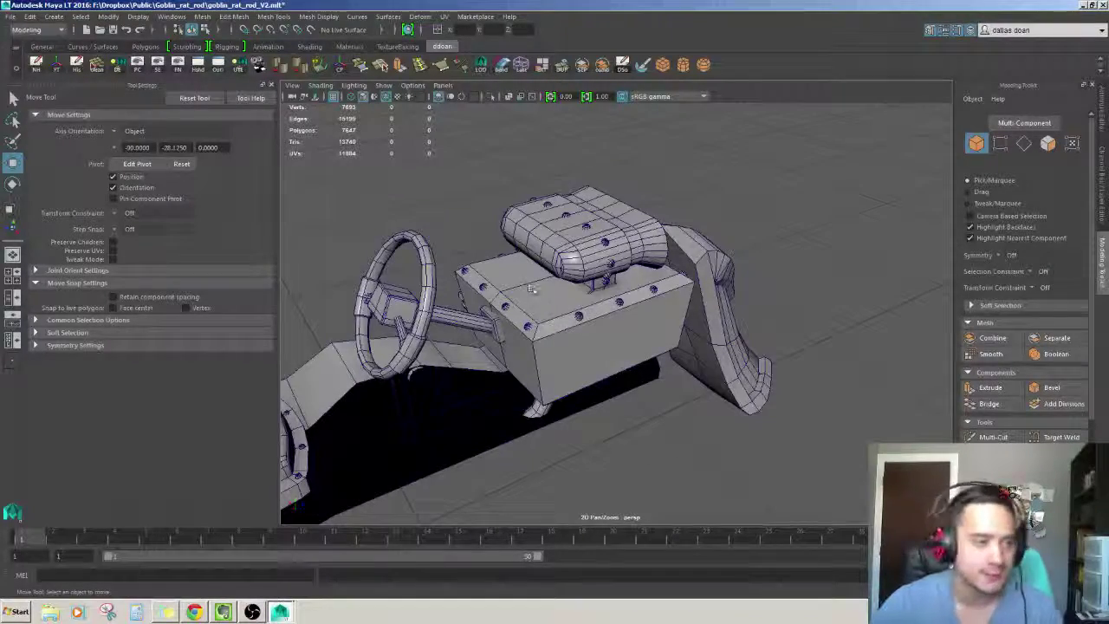
scroll(531, 292, down, 5)
mouse_move(530, 292)
alt+mouse_down()
mouse_move(719, 350)
mouse_move(769, 279)
mouse_move(733, 255)
mouse_move(658, 277)
alt+mouse_up()
scroll(719, 350, up, 5)
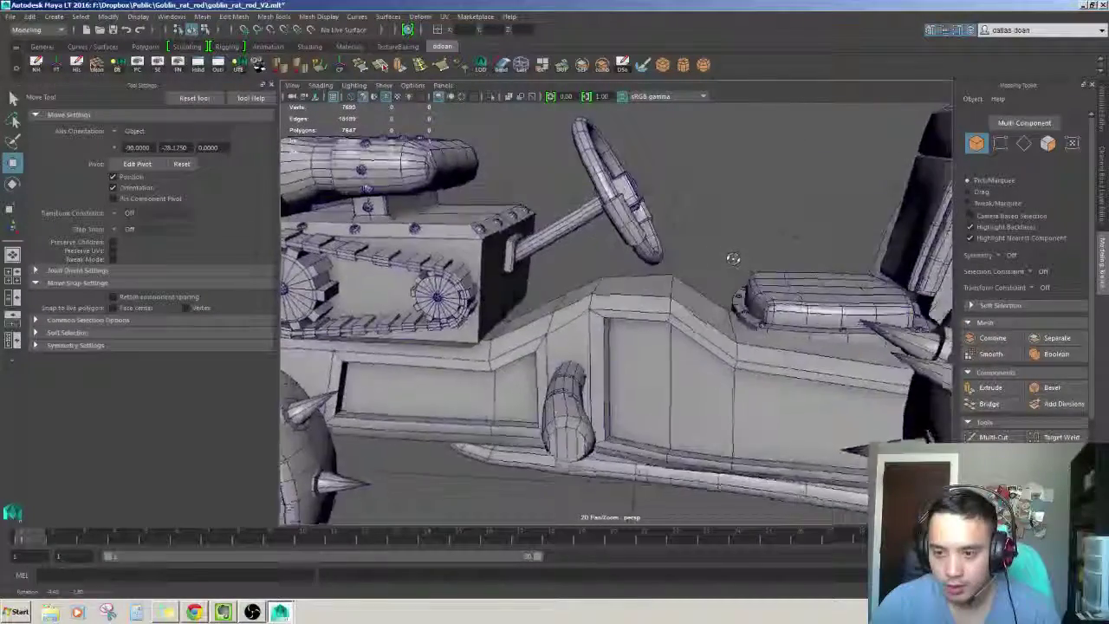
scroll(733, 254, down, 3)
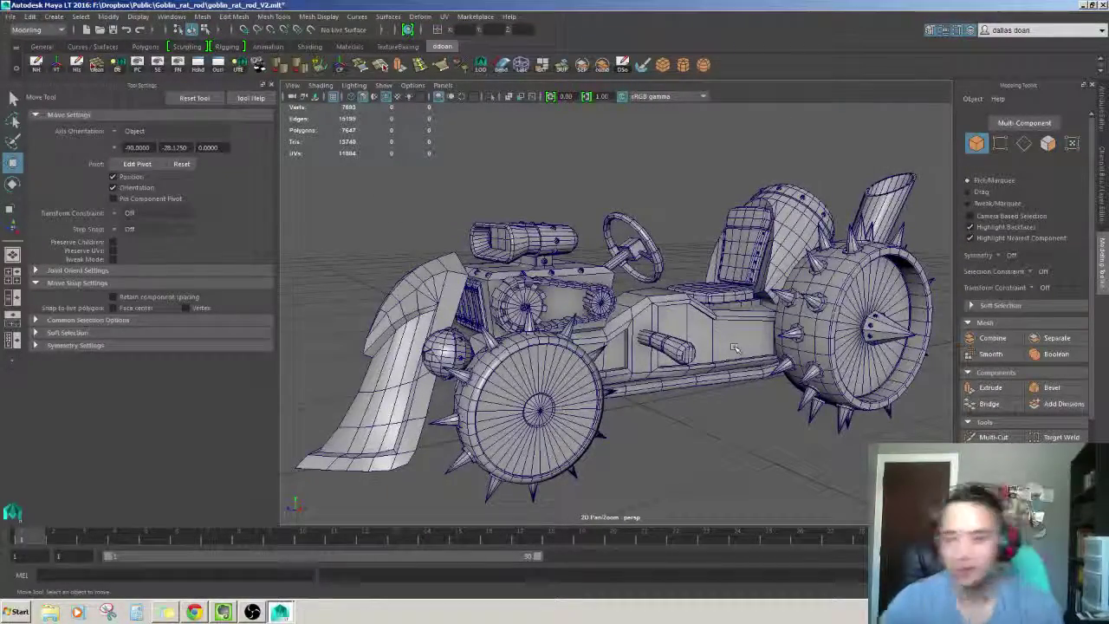
Select and frame the barrel, then orbit to a three-quarter top view of the hot rod
click(784, 208)
key(f)
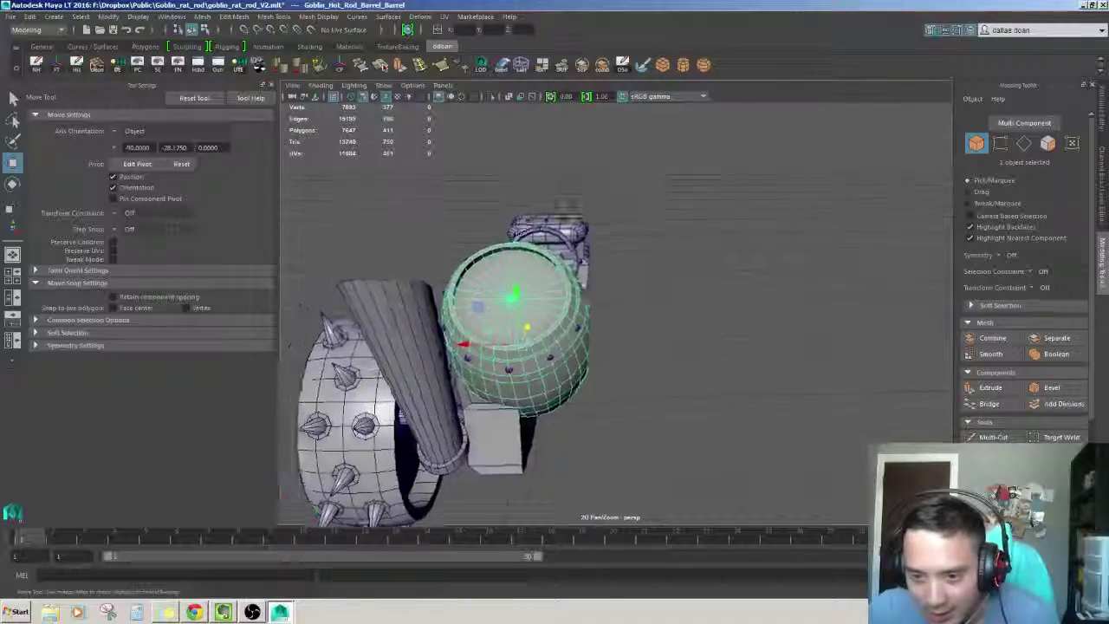
mouse_move(606, 330)
alt+mouse_down()
mouse_move(679, 325)
mouse_move(554, 319)
alt+mouse_up()
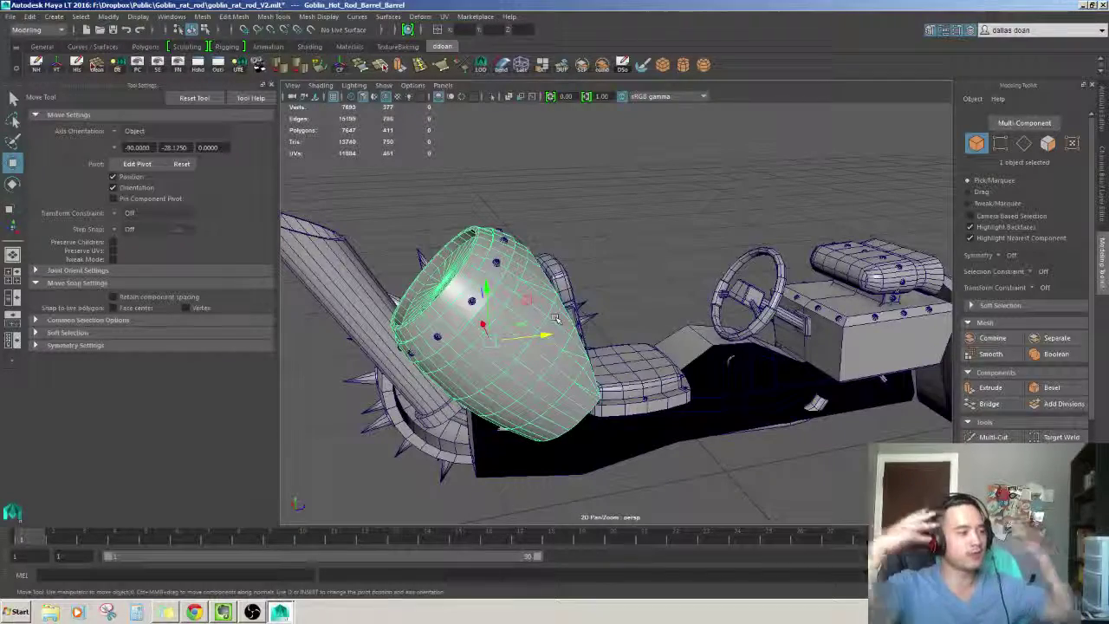
scroll(556, 318, down, 3)
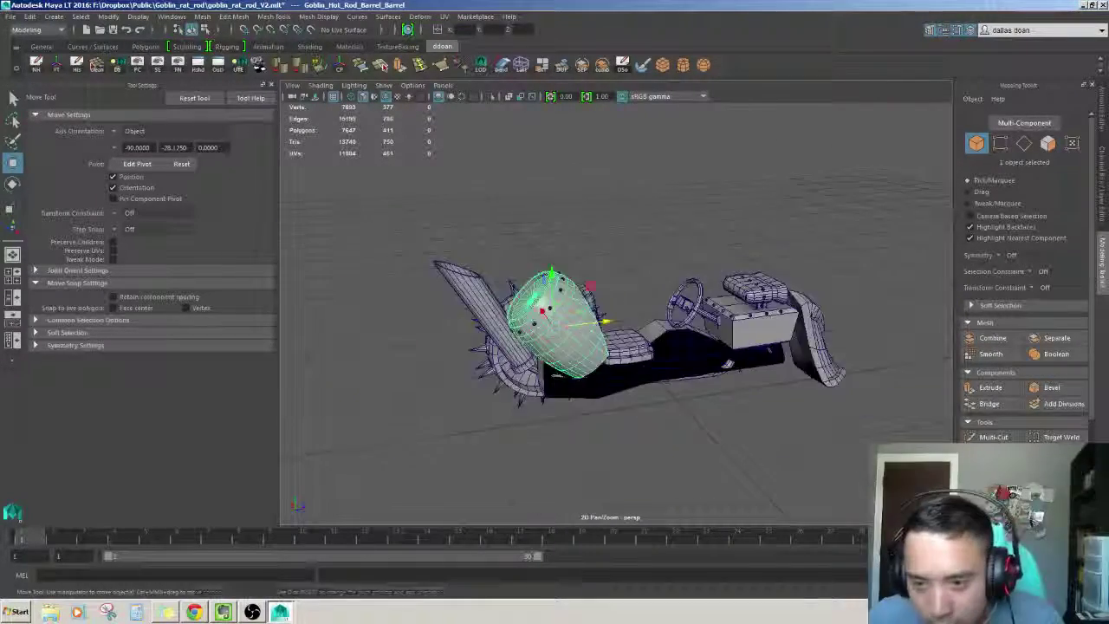
alt+drag(555, 319, 728, 257)
click(728, 258)
mouse_move(825, 271)
alt+mouse_down()
mouse_move(693, 286)
mouse_move(519, 260)
mouse_move(258, 177)
alt+mouse_up()
click(632, 285)
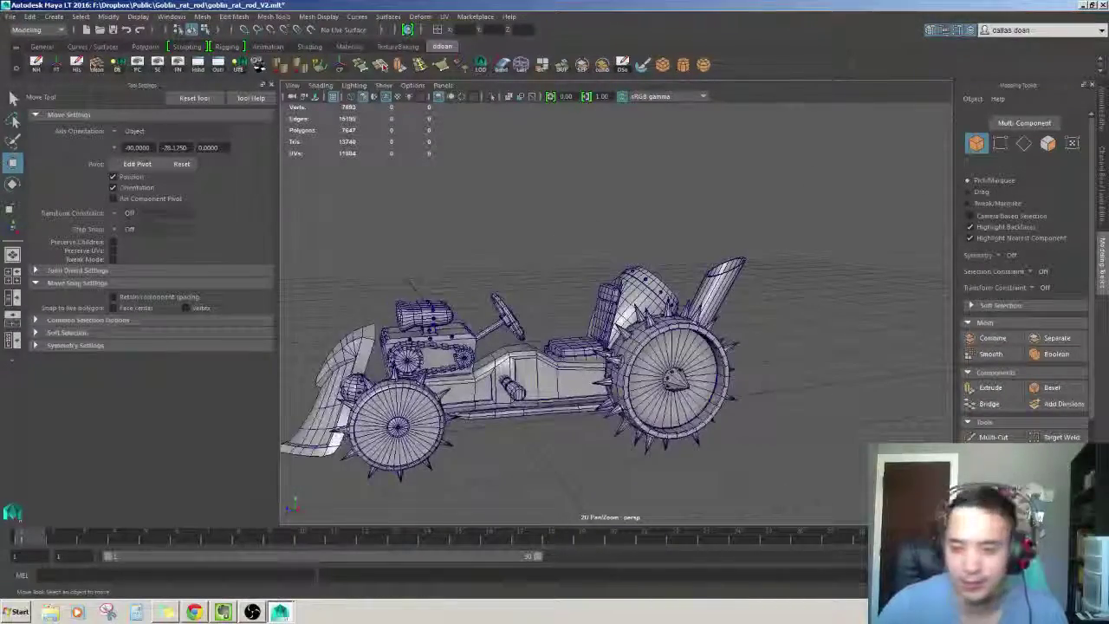
mouse_move(412, 285)
alt+mouse_down()
mouse_move(617, 288)
mouse_move(606, 321)
alt+mouse_up()
Create a polygon cylinder, shrink it and move it toward the barrel's round front
click(682, 65)
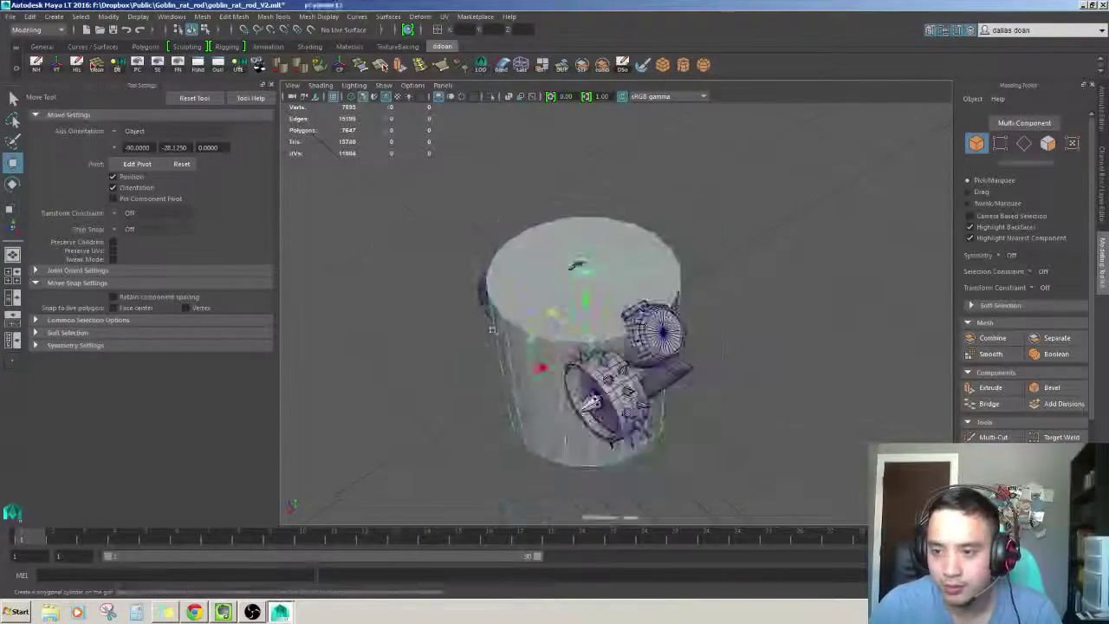
alt+drag(606, 260, 550, 310)
key(w)
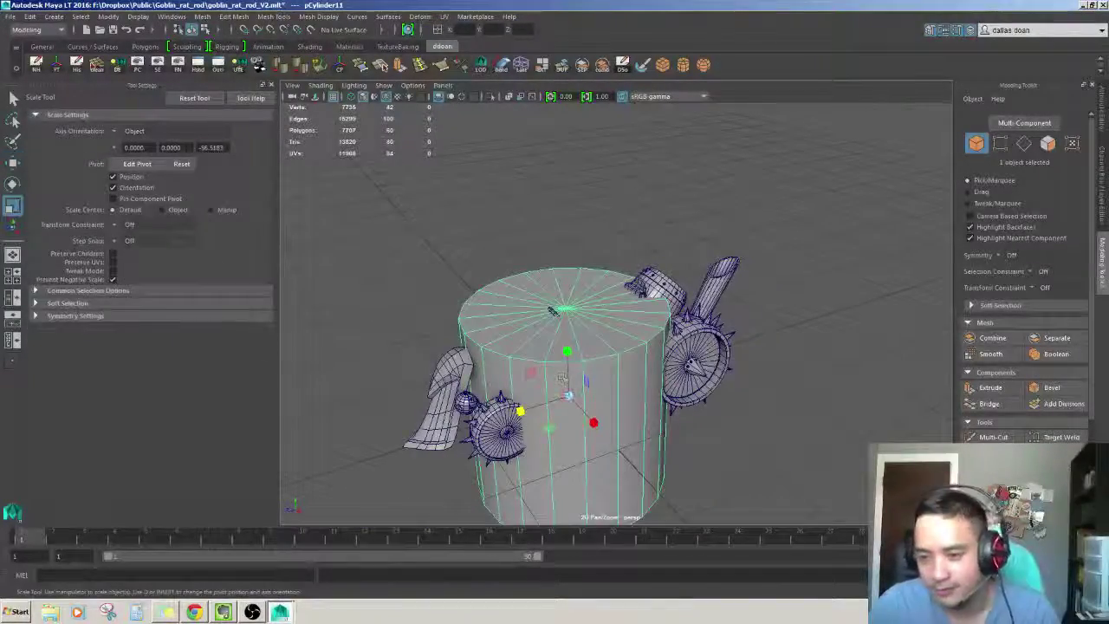
middle_drag(551, 310, 519, 347)
key(w)
key(f)
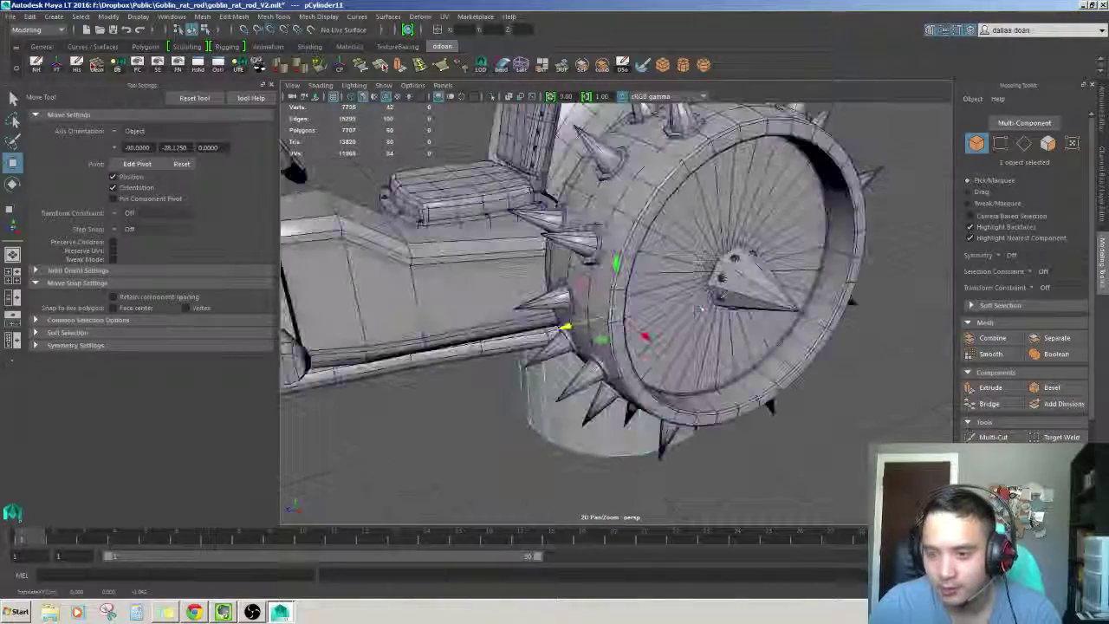
alt+right_drag(698, 309, 659, 286)
mouse_move(659, 286)
alt+mouse_down()
mouse_move(608, 174)
mouse_move(611, 317)
mouse_move(571, 312)
alt+mouse_up()
key(r)
key(w)
alt+right_drag(572, 312, 555, 338)
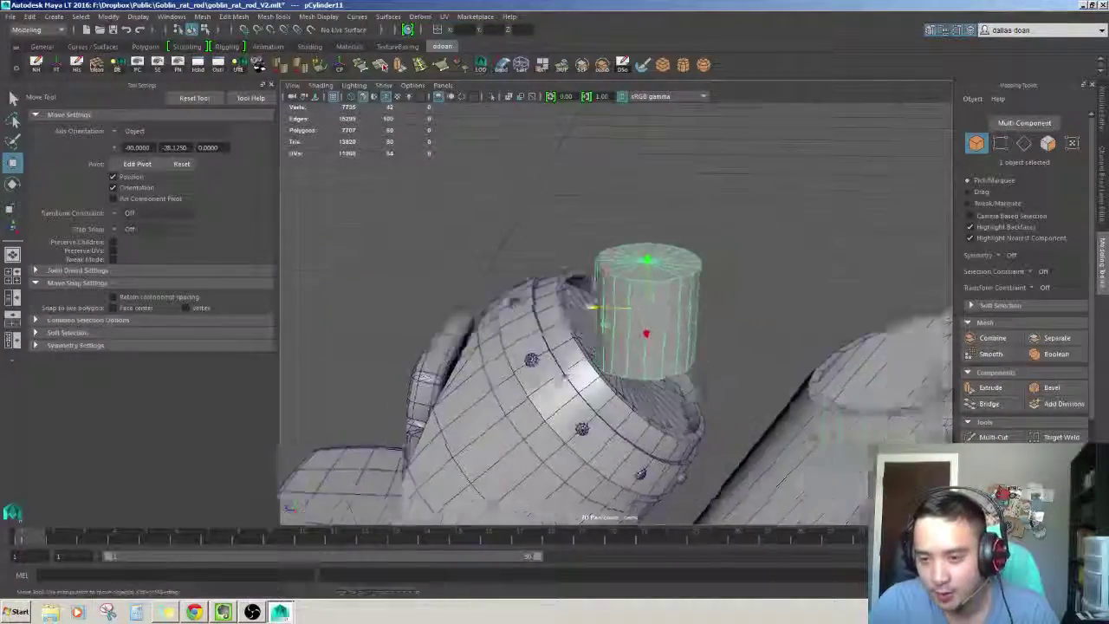
mouse_move(555, 338)
alt+mouse_down()
mouse_move(572, 260)
mouse_move(494, 293)
mouse_move(953, 391)
alt+mouse_up()
Remove the cylinder's ring of 20 cap faces and shrink it further
key(F11)
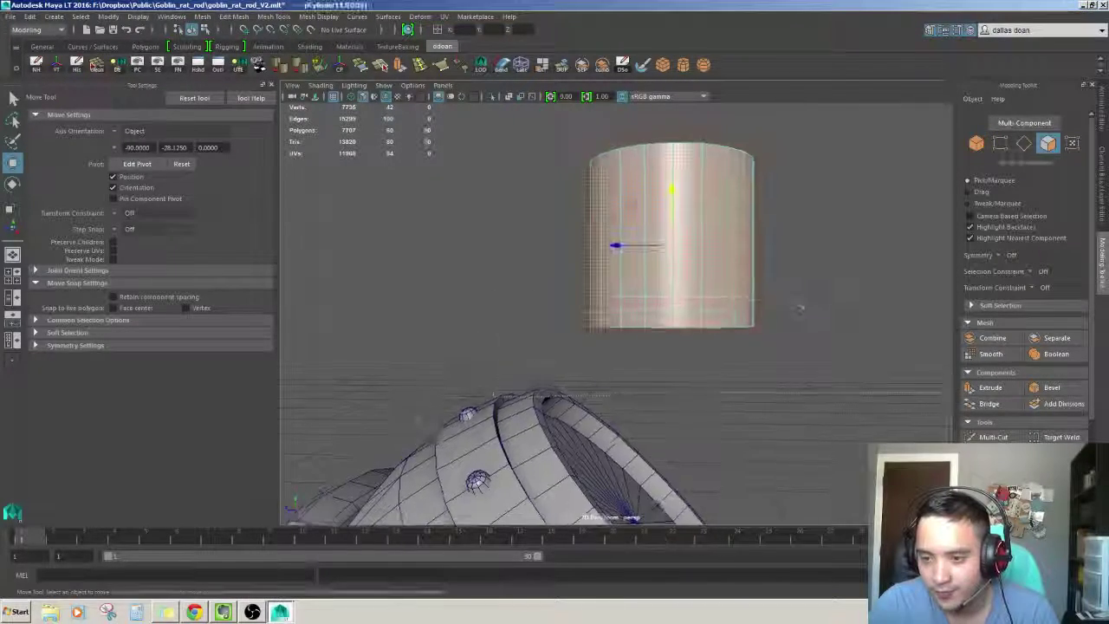
mouse_move(799, 304)
alt+mouse_down()
mouse_move(574, 199)
mouse_move(768, 280)
mouse_move(663, 277)
mouse_move(648, 319)
mouse_move(657, 321)
alt+mouse_up()
key(F8)
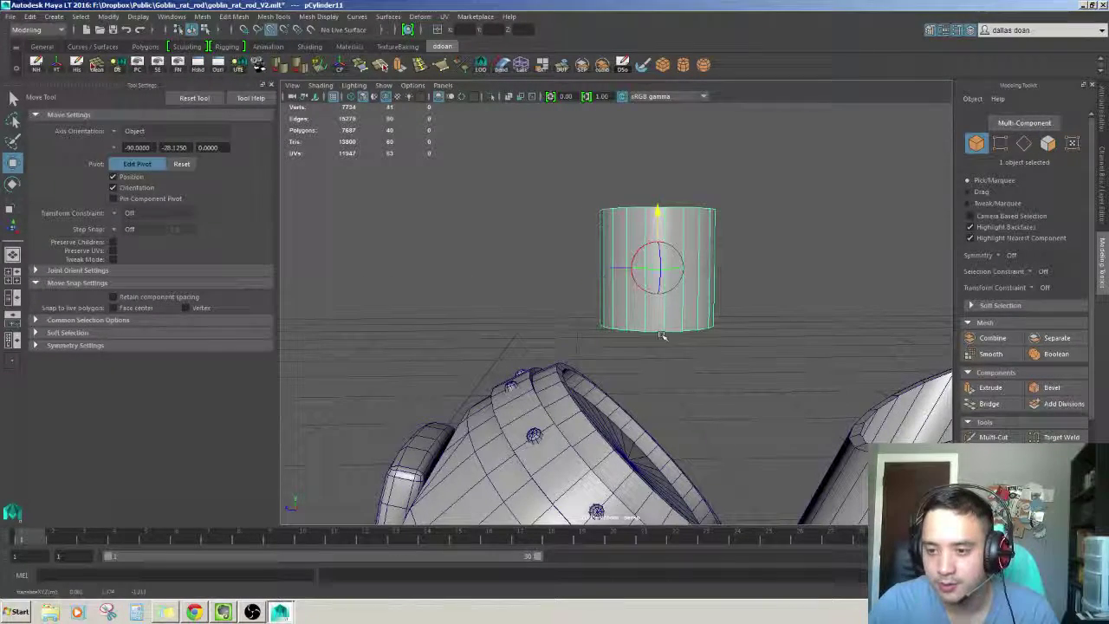
key(r)
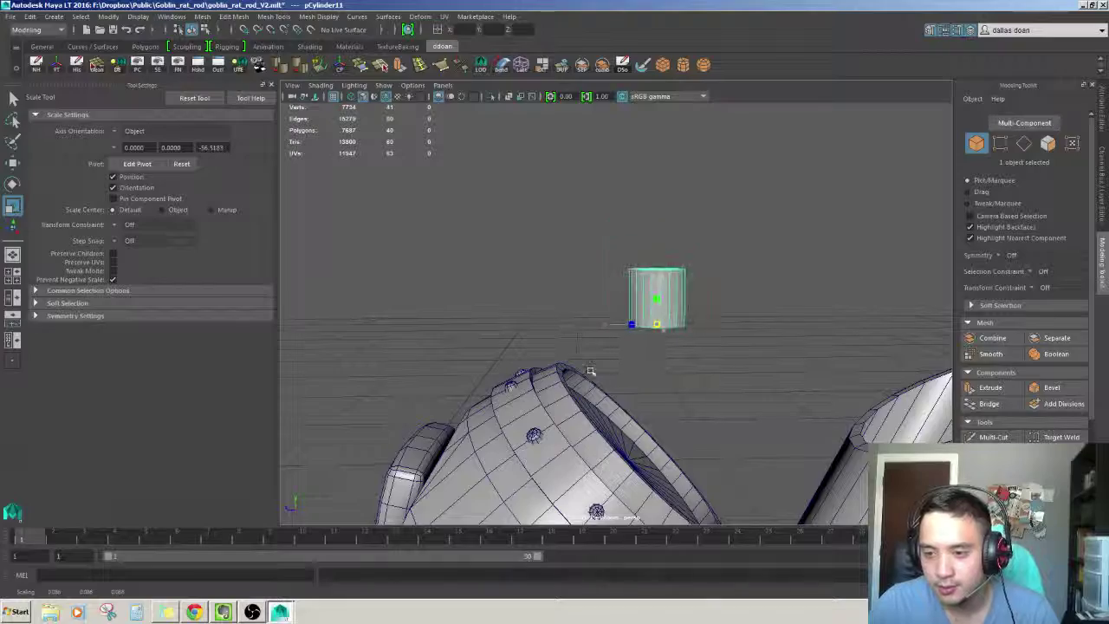
alt+drag(590, 371, 624, 329)
Tilt the small cylinder so it lies along the barrel's round face
key(e)
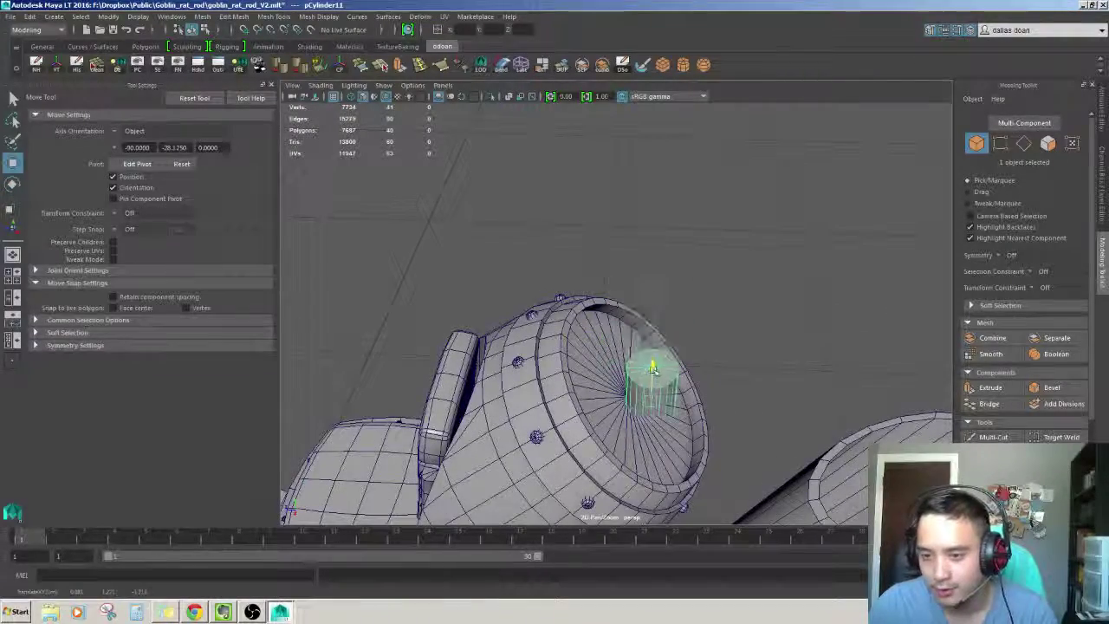
alt+drag(653, 367, 615, 291)
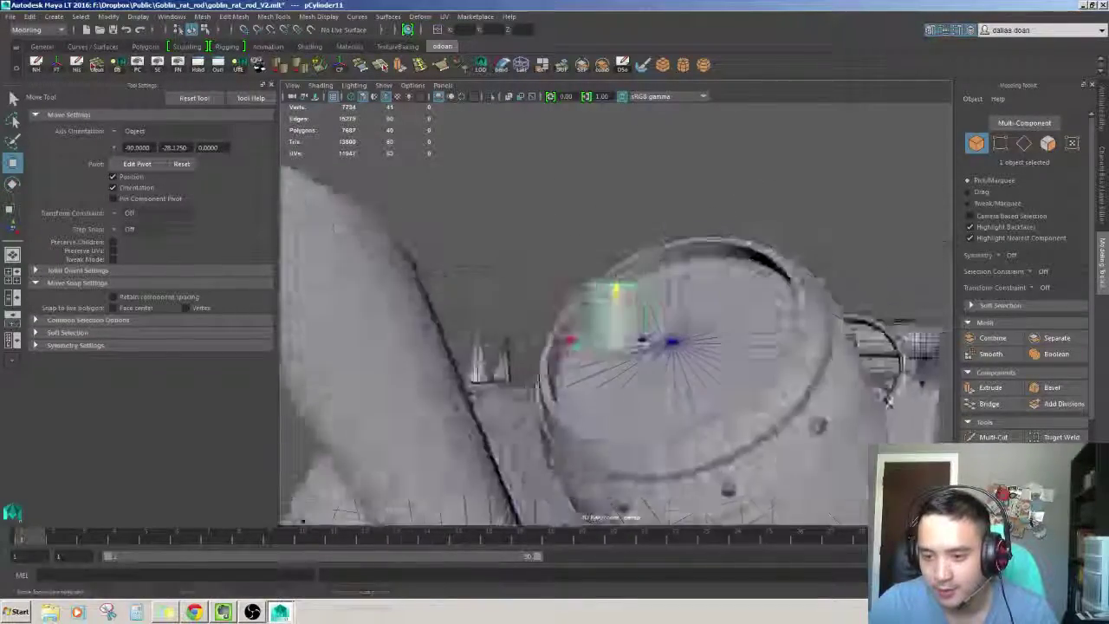
alt+drag(615, 346, 585, 345)
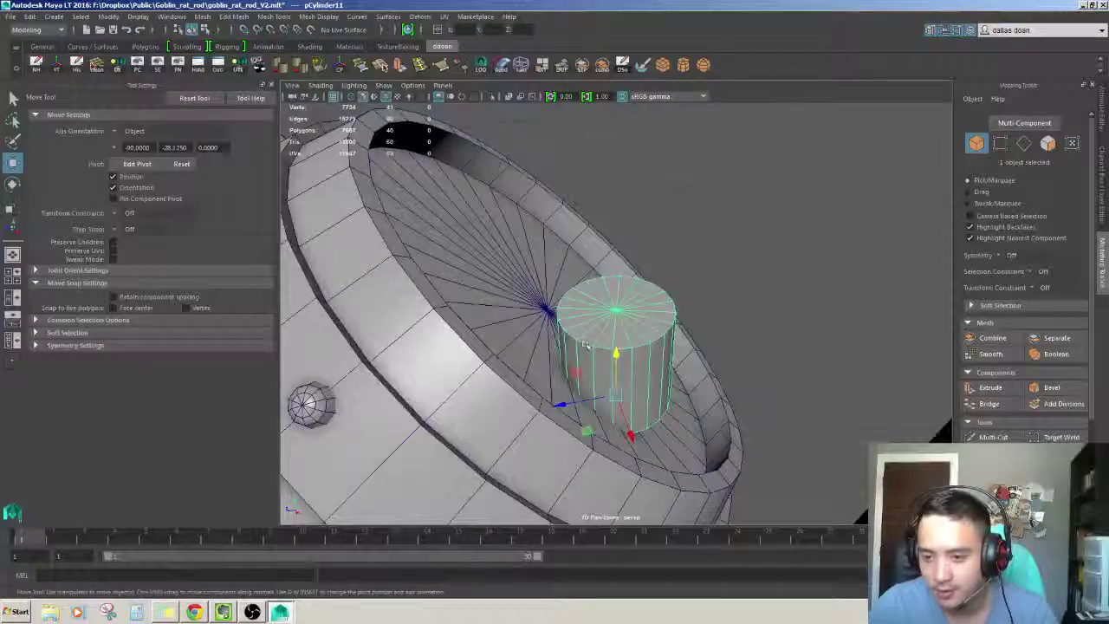
scroll(655, 193, down, 5)
scroll(656, 193, up, 5)
mouse_move(655, 193)
alt+mouse_down()
mouse_move(625, 278)
mouse_move(615, 232)
alt+mouse_up()
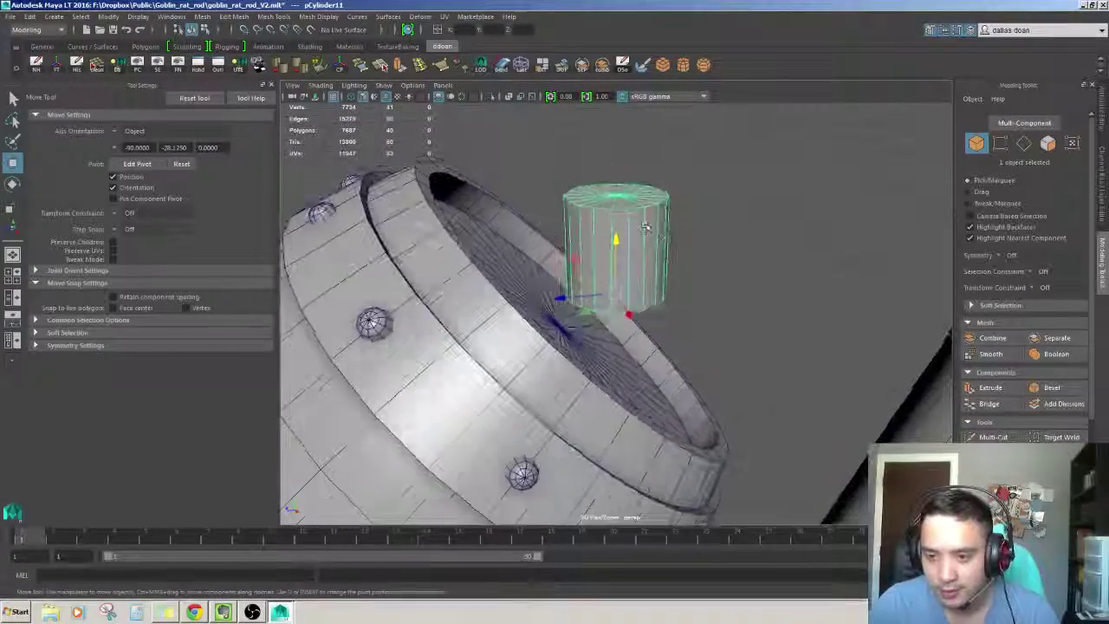
key(w)
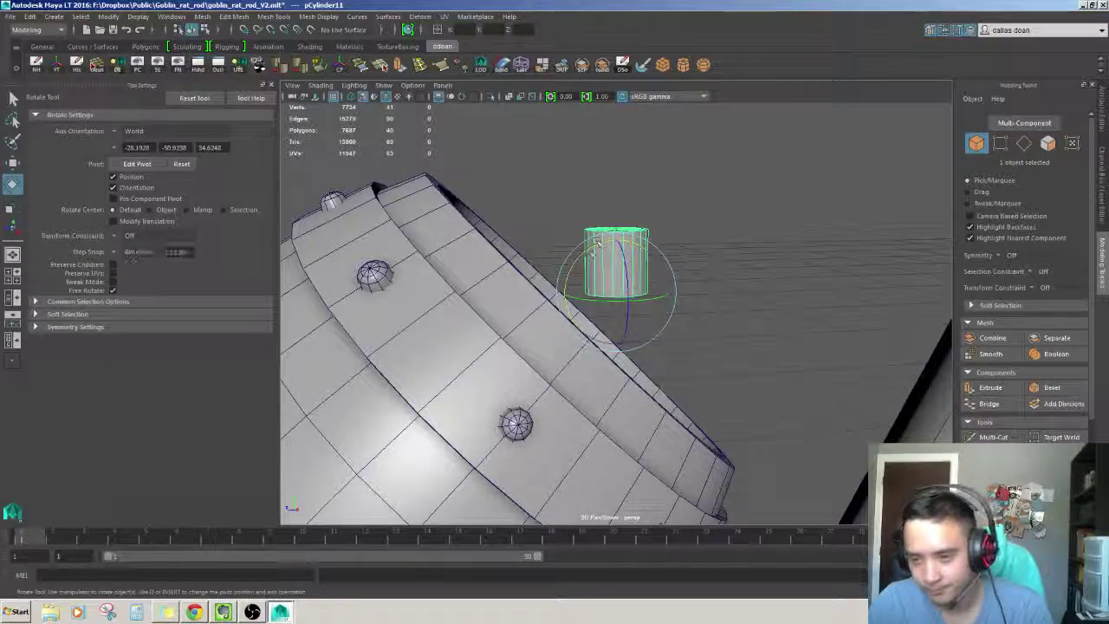
key(w)
alt+drag(625, 244, 662, 357)
Orbit around the barrel rim to check the off-centre cylinder, then view the whole vehicle
alt+drag(608, 287, 569, 219)
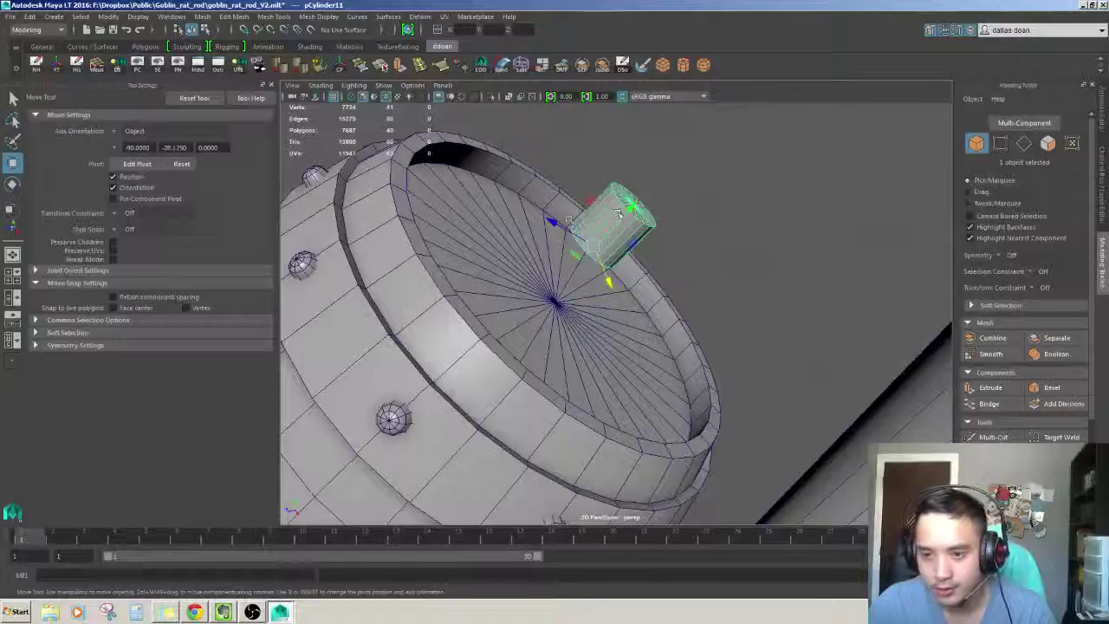
mouse_move(576, 259)
alt+mouse_down()
mouse_move(588, 328)
mouse_move(544, 312)
mouse_move(541, 288)
alt+mouse_up()
scroll(580, 295, down, 3)
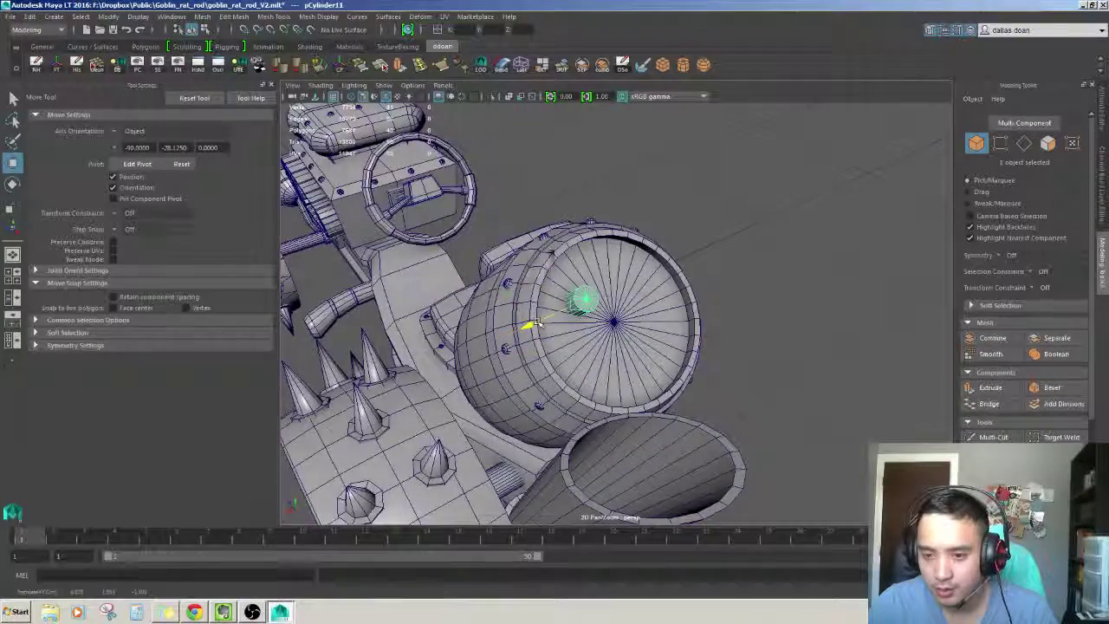
mouse_move(530, 326)
alt+mouse_down()
mouse_move(564, 273)
mouse_move(580, 301)
mouse_move(614, 308)
mouse_move(588, 347)
alt+mouse_up()
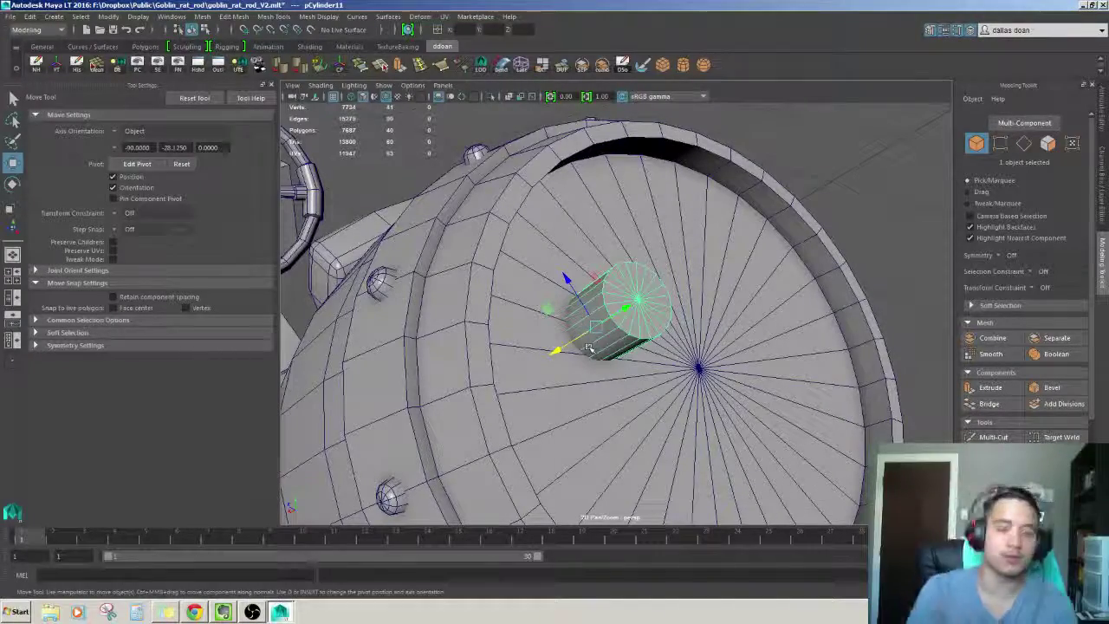
alt+right_drag(588, 348, 520, 364)
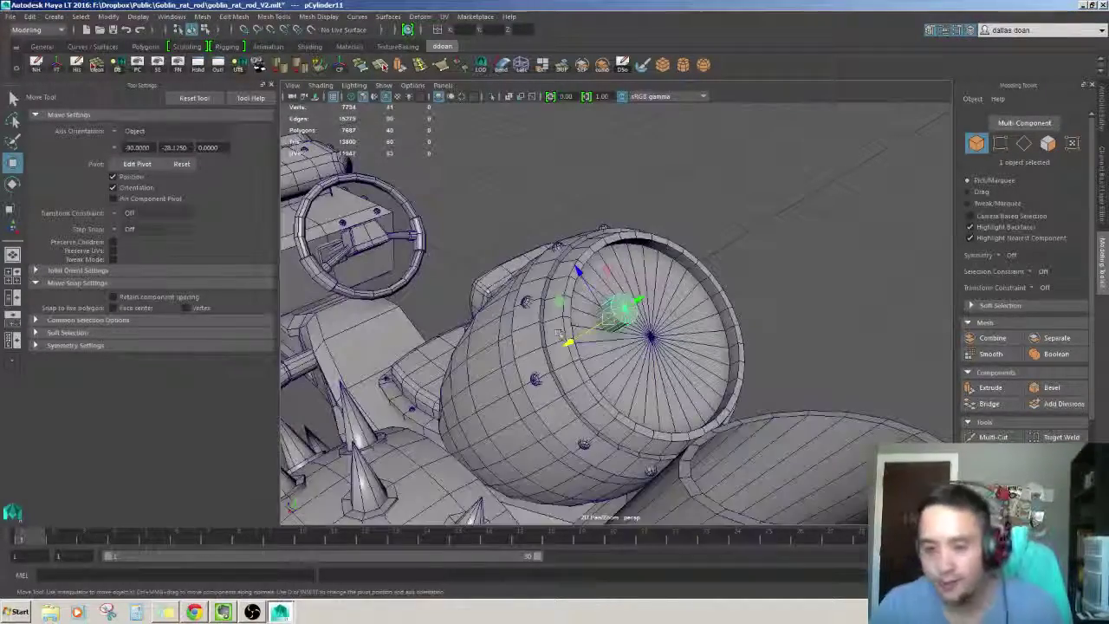
alt+drag(520, 364, 571, 346)
alt+right_drag(572, 347, 606, 347)
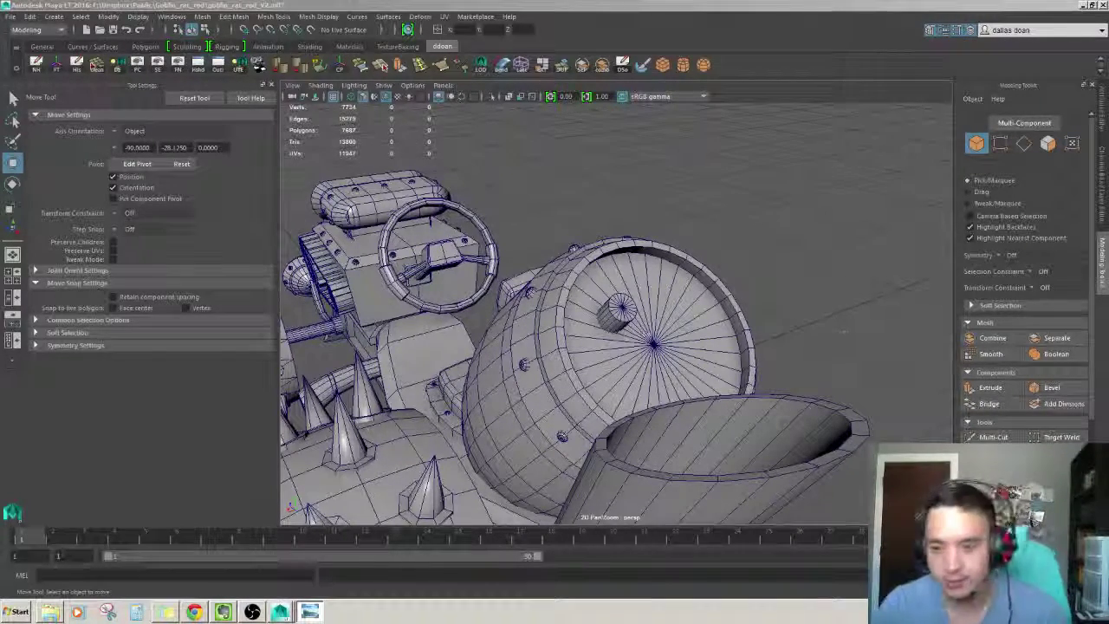
Select and frame the small cylinder inside the barrel, switching to vertex selection
click(618, 310)
scroll(619, 310, up, 5)
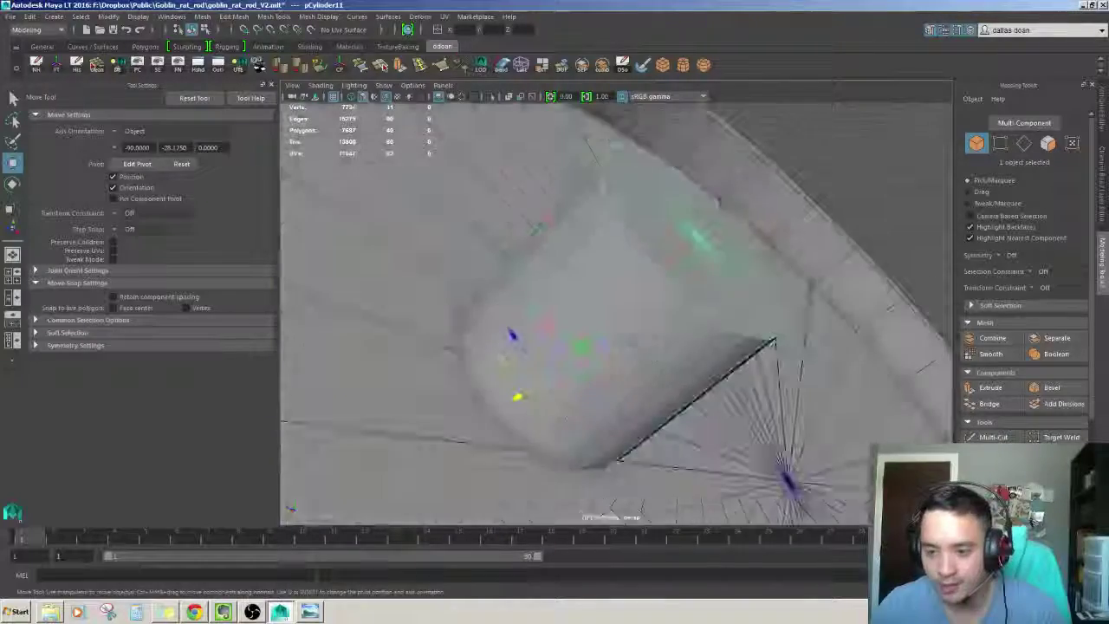
key(r)
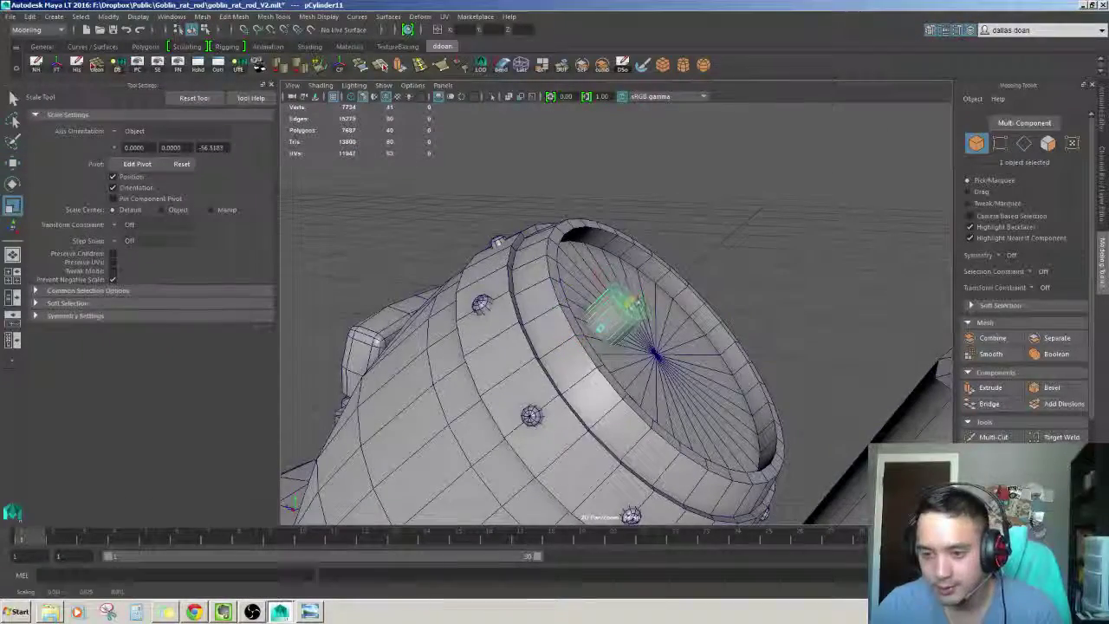
key(w)
key(f)
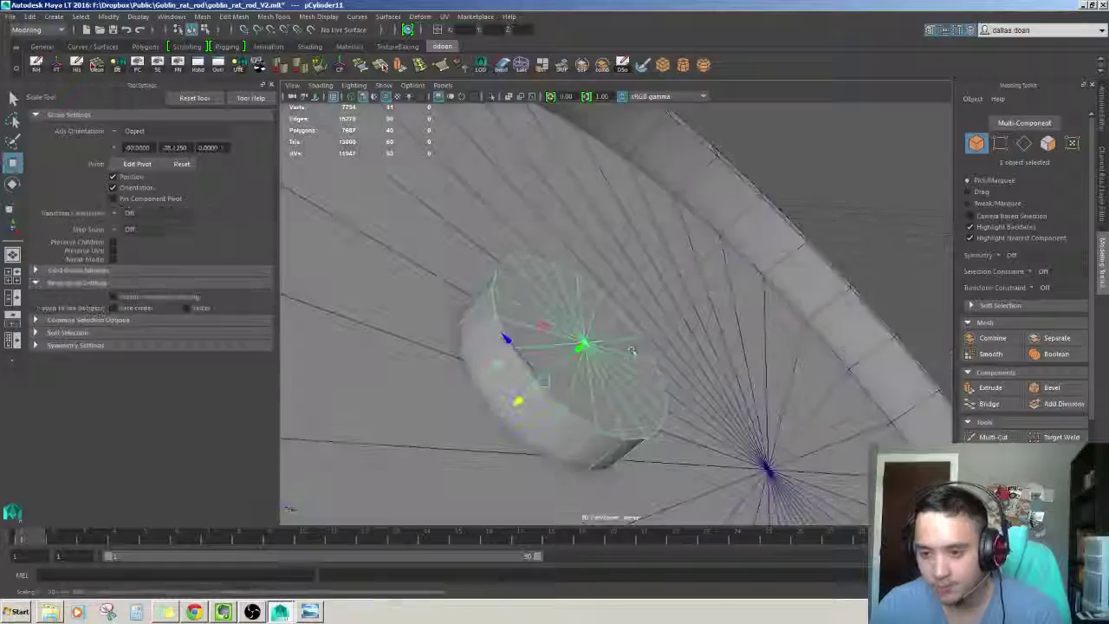
alt+drag(555, 346, 596, 378)
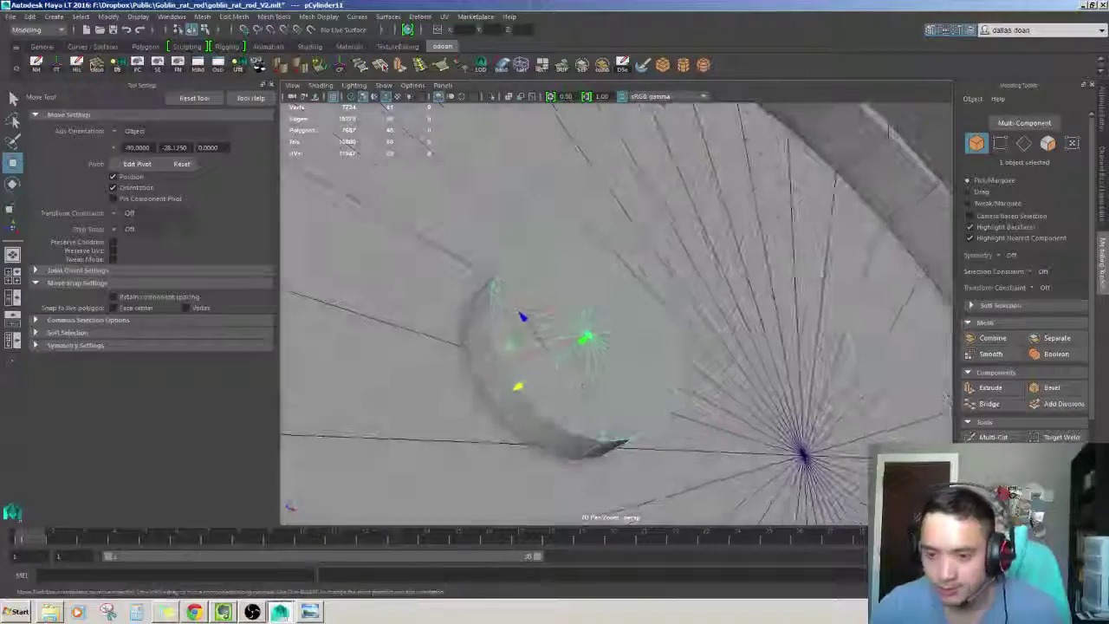
key(F9)
mouse_move(604, 334)
alt+mouse_down()
mouse_move(624, 338)
mouse_move(635, 319)
alt+mouse_up()
Extrude the cylinder's centre vertex and widen the resulting edge ring with Scale
click(594, 332)
key(ctrl+e)
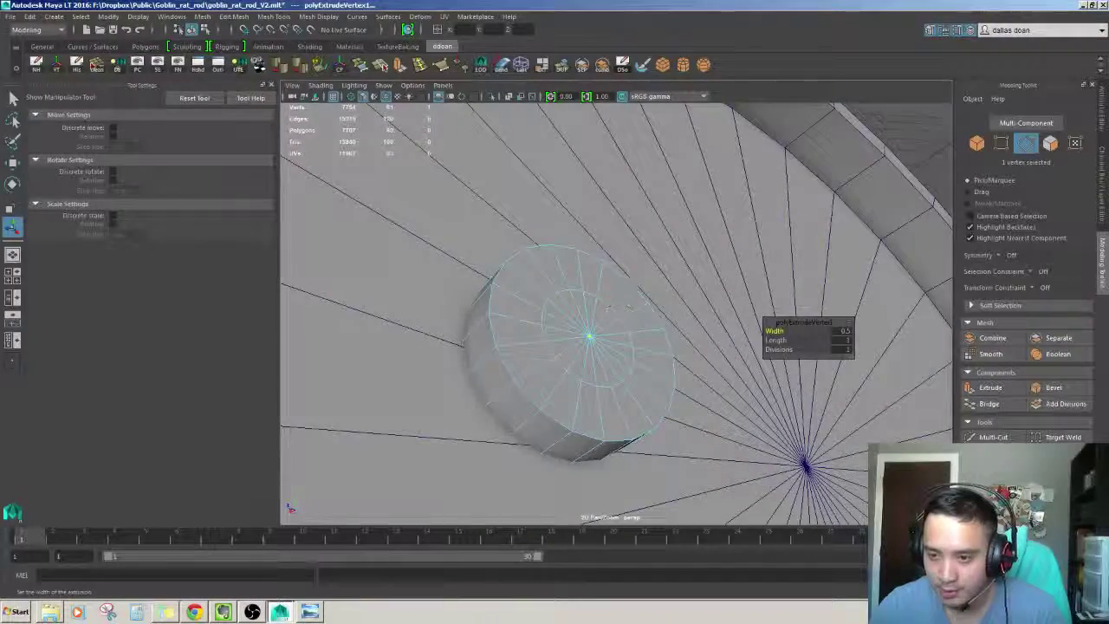
key(ctrl+F10)
scroll(622, 309, down, 5)
key(r)
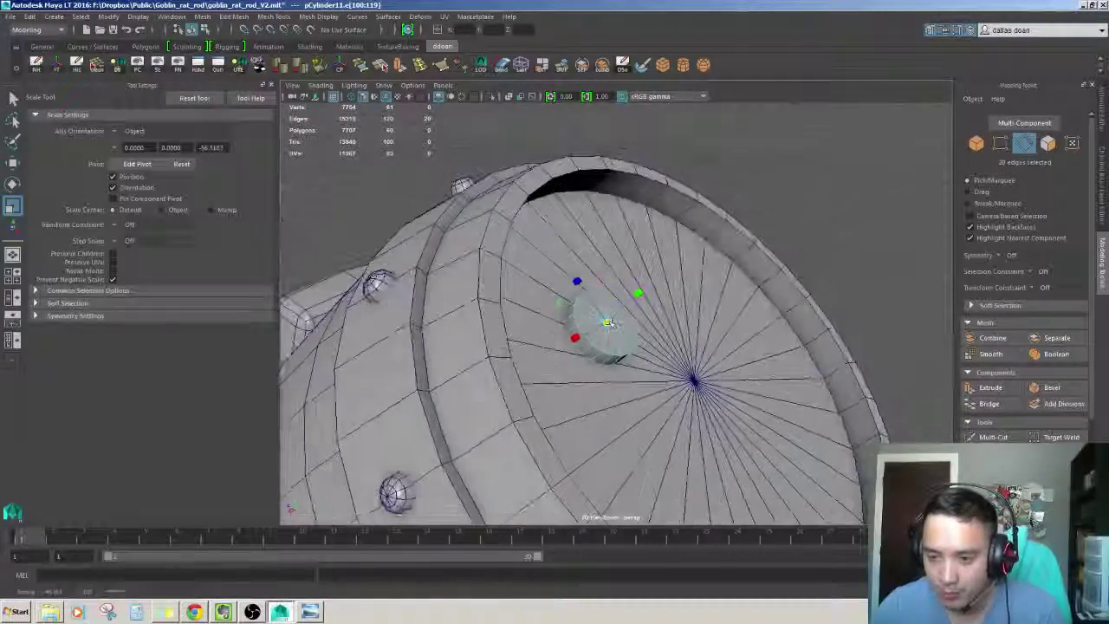
mouse_move(608, 322)
mouse_down()
mouse_move(641, 338)
mouse_move(597, 325)
mouse_move(649, 356)
mouse_move(636, 303)
mouse_up()
key(w)
scroll(622, 338, up, 5)
Extrude the cylinder's cap faces with Ctrl+E and scale them into a short knob
key(F11)
click(603, 322)
key(ctrl+e)
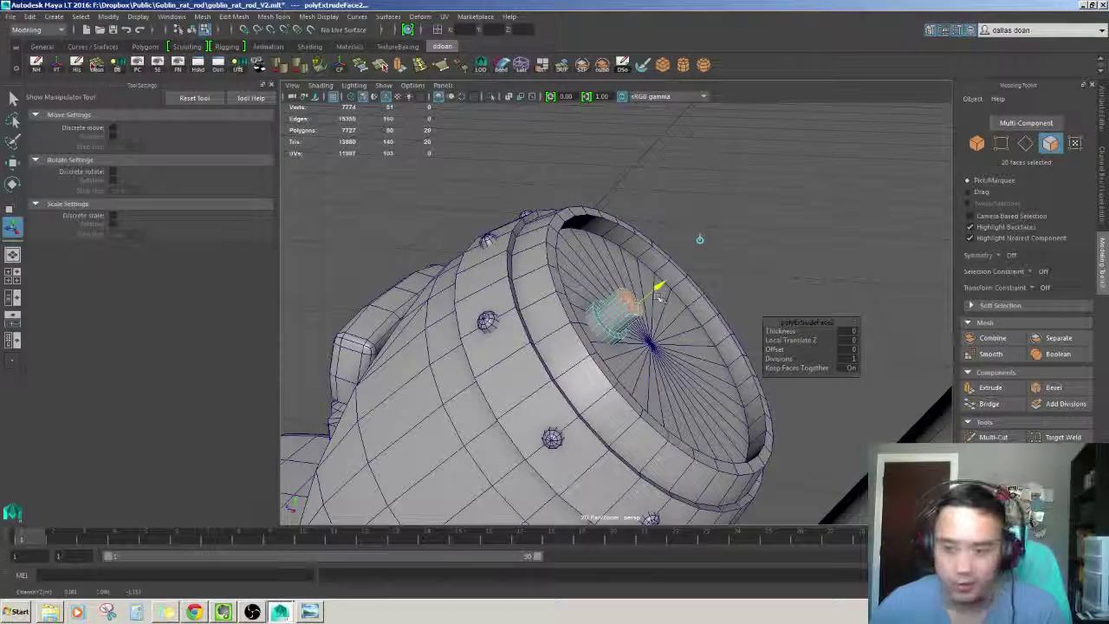
scroll(659, 298, up, 3)
alt+drag(658, 297, 680, 300)
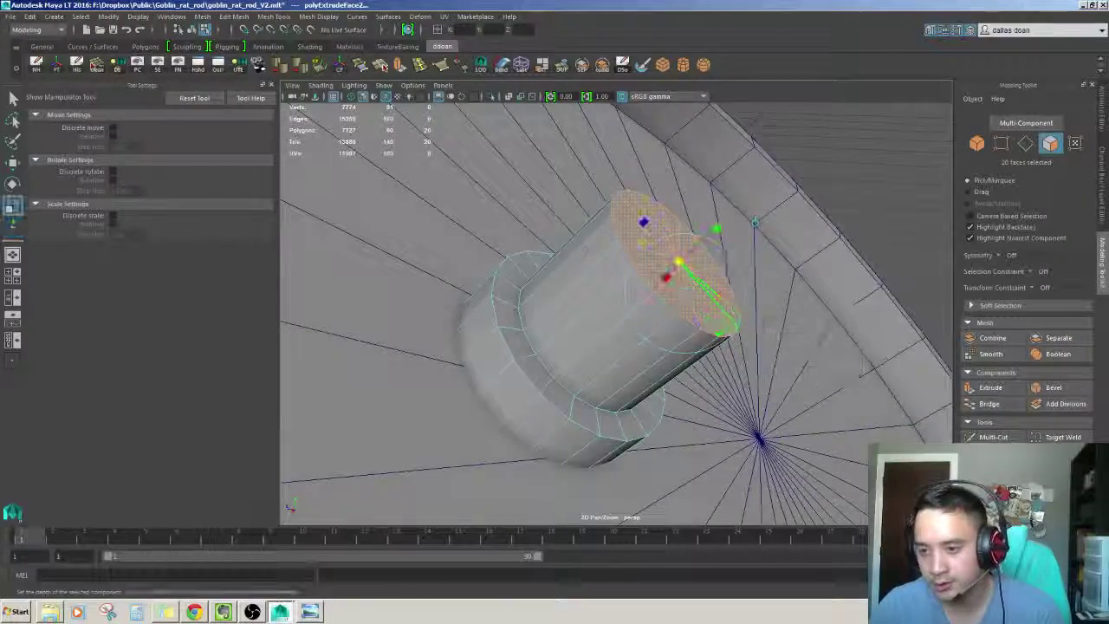
key(r)
scroll(680, 300, up, 2)
scroll(704, 263, down, 3)
alt+drag(704, 263, 633, 327)
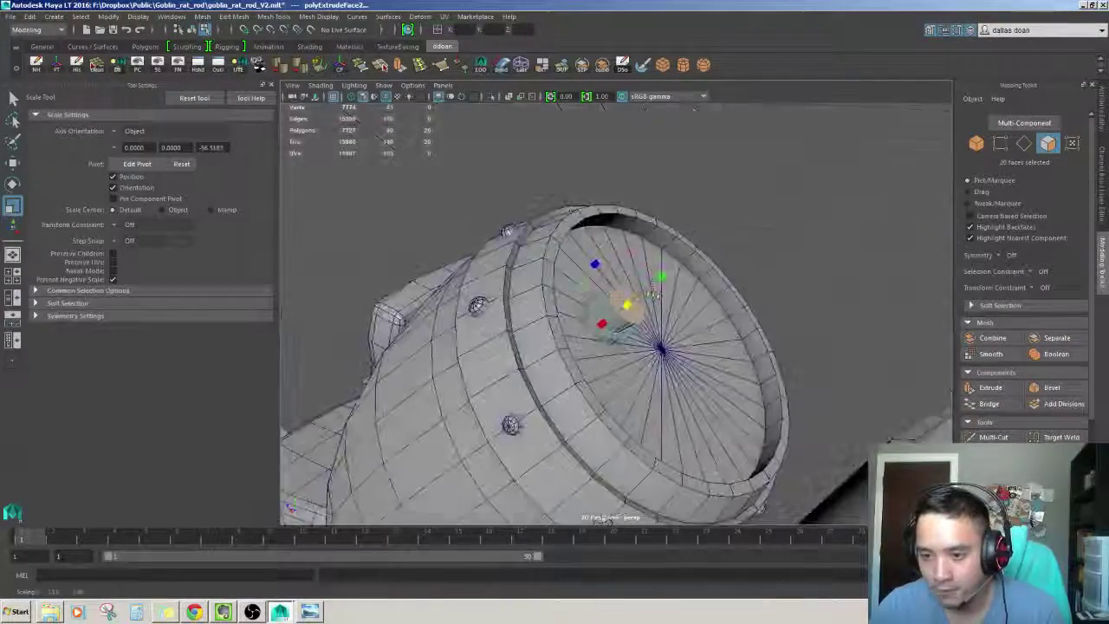
scroll(863, 230, down, 3)
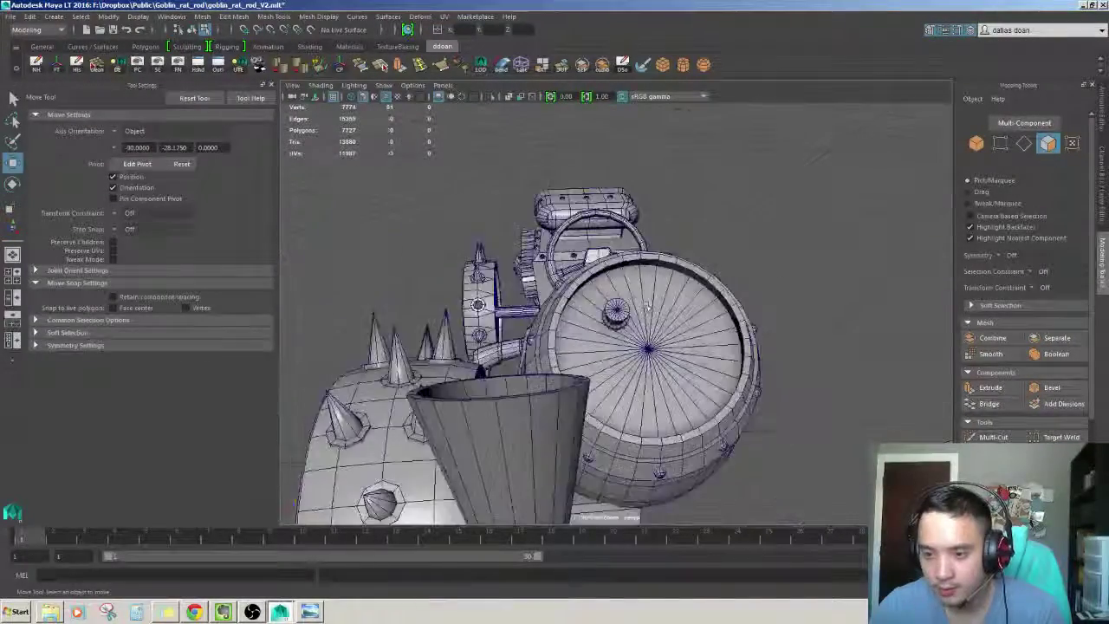
mouse_move(780, 260)
alt+mouse_down()
mouse_move(659, 318)
mouse_move(564, 324)
mouse_move(658, 335)
mouse_move(568, 299)
mouse_move(537, 325)
mouse_move(571, 316)
mouse_move(554, 286)
alt+mouse_up()
scroll(658, 318, up, 2)
Reselect and frame pCylinder11 on the barrel end, inspecting it from low and high angles
click(545, 262)
key(f)
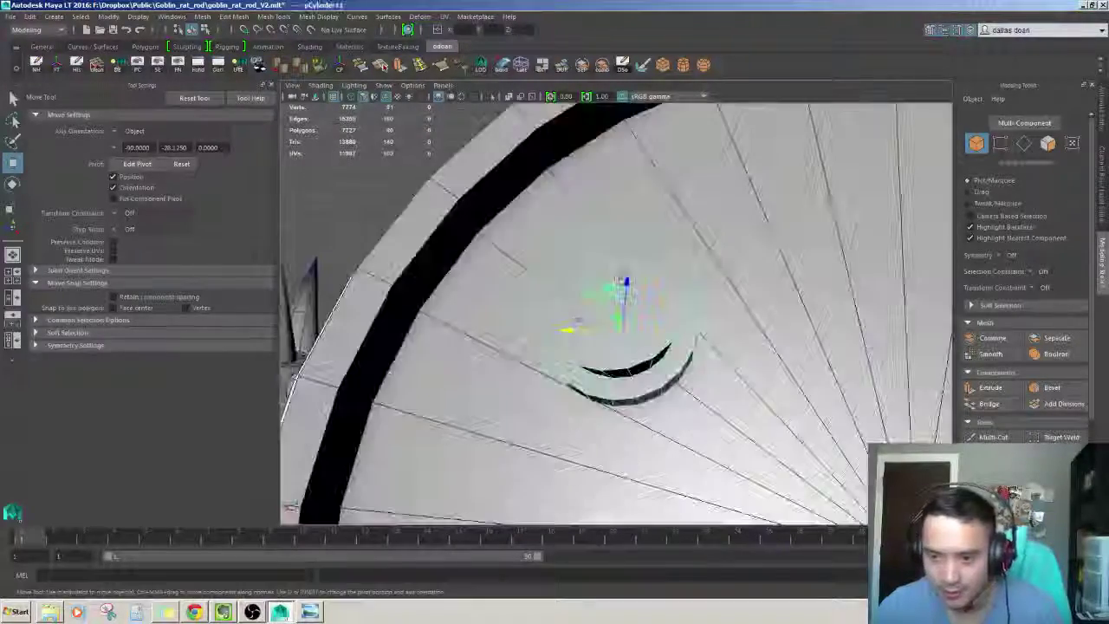
scroll(606, 310, down, 5)
alt+drag(703, 325, 582, 313)
key(r)
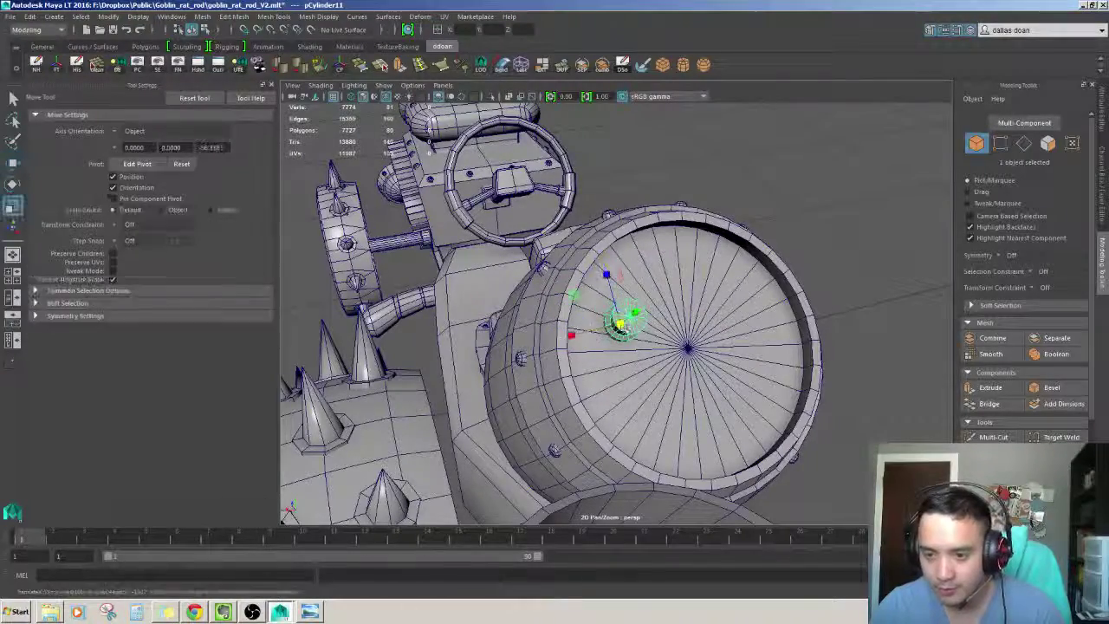
mouse_move(837, 160)
alt+mouse_down()
mouse_move(644, 211)
mouse_move(645, 242)
alt+mouse_up()
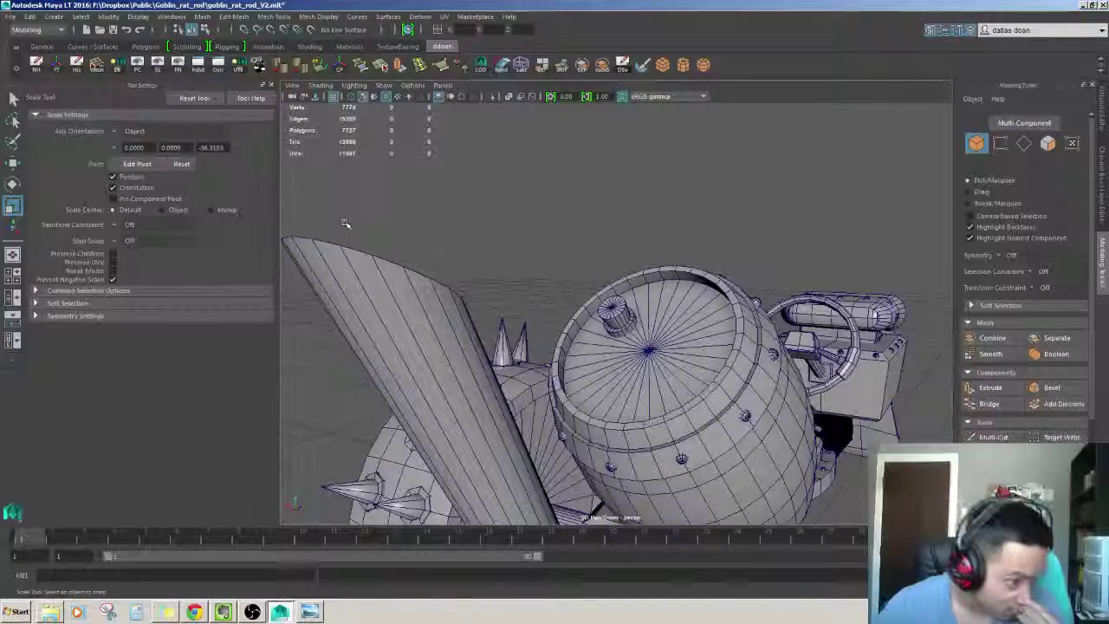
mouse_move(580, 329)
alt+mouse_down()
mouse_move(577, 343)
mouse_move(660, 278)
mouse_move(574, 297)
mouse_move(631, 297)
mouse_move(445, 309)
mouse_move(615, 302)
mouse_move(592, 179)
mouse_move(693, 243)
mouse_move(944, 290)
mouse_move(691, 259)
mouse_move(736, 252)
mouse_move(685, 229)
alt+mouse_up()
key(w)
click(574, 297)
key(f)
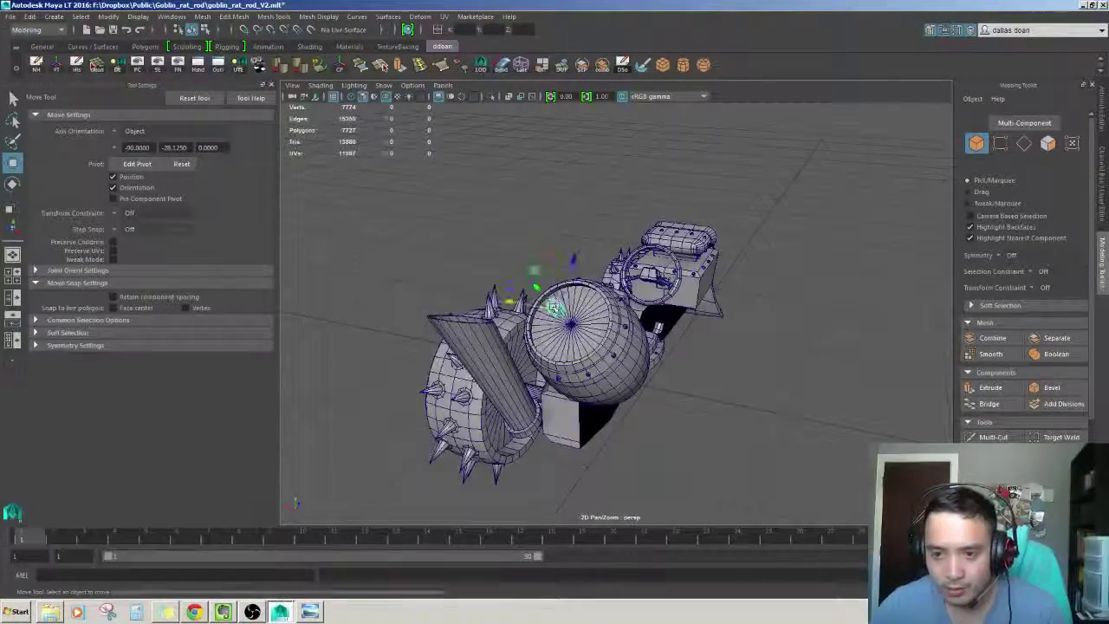
alt+right_drag(684, 229, 736, 230)
alt+drag(736, 229, 641, 260)
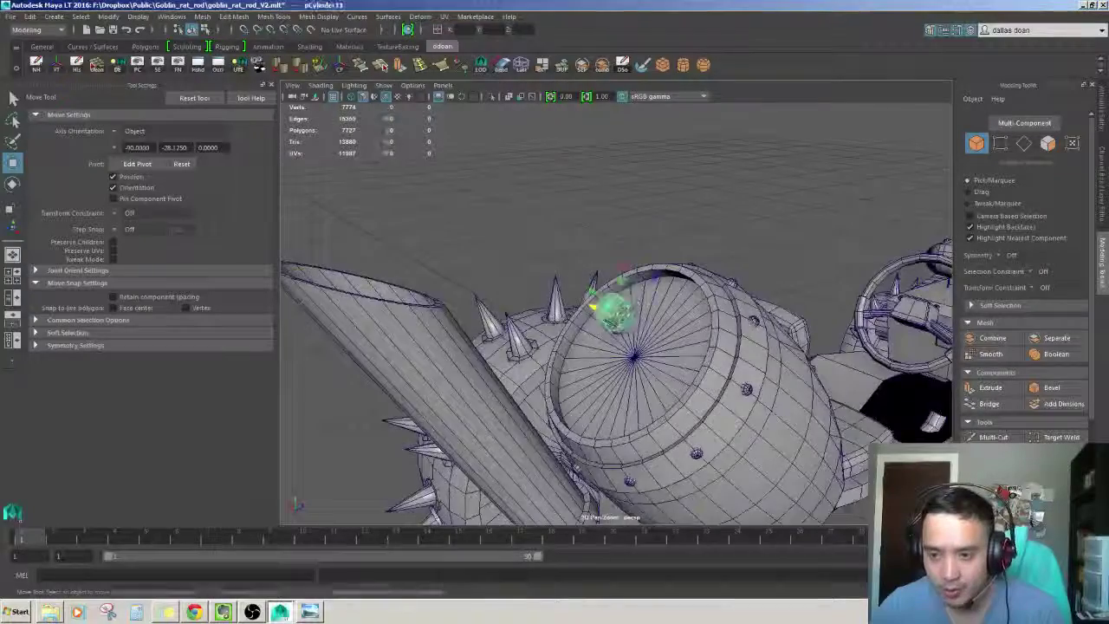
mouse_move(615, 313)
alt+mouse_down()
mouse_move(471, 258)
mouse_move(512, 218)
mouse_move(701, 245)
alt+mouse_up()
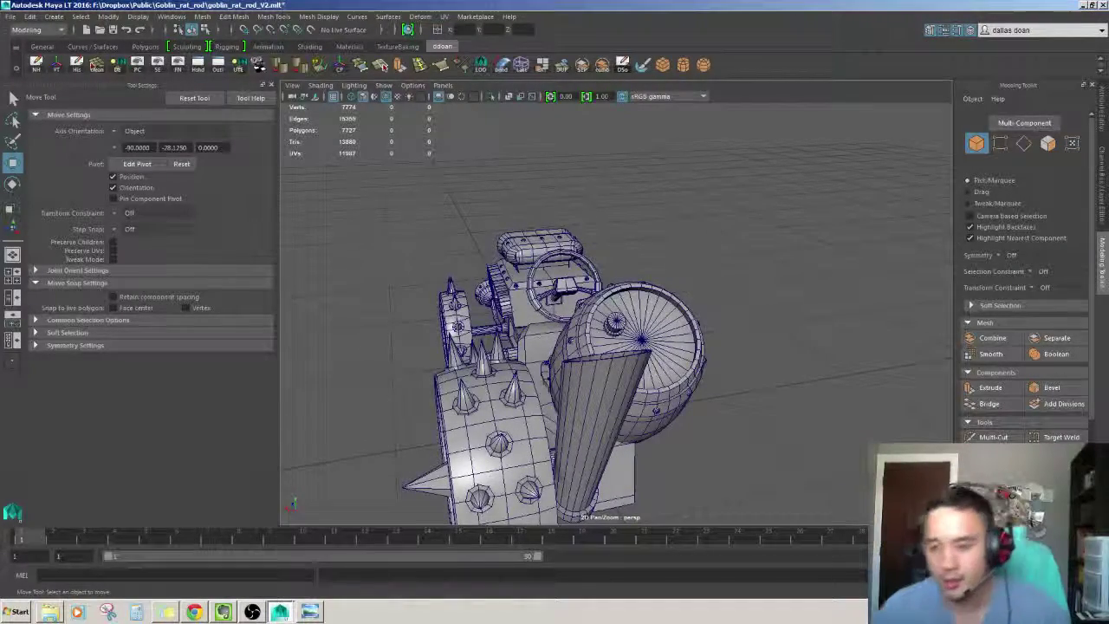
mouse_move(713, 250)
alt+mouse_down()
mouse_move(718, 265)
mouse_move(711, 260)
alt+mouse_up()
mouse_move(735, 347)
alt+mouse_down()
mouse_move(736, 252)
mouse_move(693, 260)
alt+mouse_up()
scroll(561, 311, up, 5)
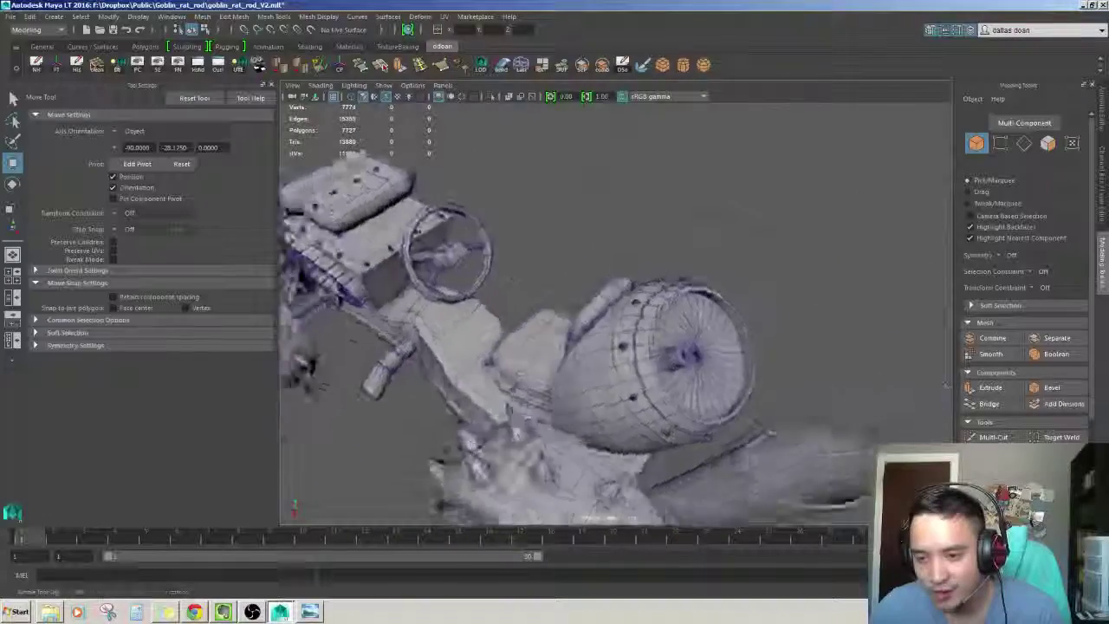
mouse_move(561, 310)
alt+mouse_down()
mouse_move(605, 258)
mouse_move(731, 310)
mouse_move(633, 517)
mouse_move(329, 372)
alt+mouse_up()
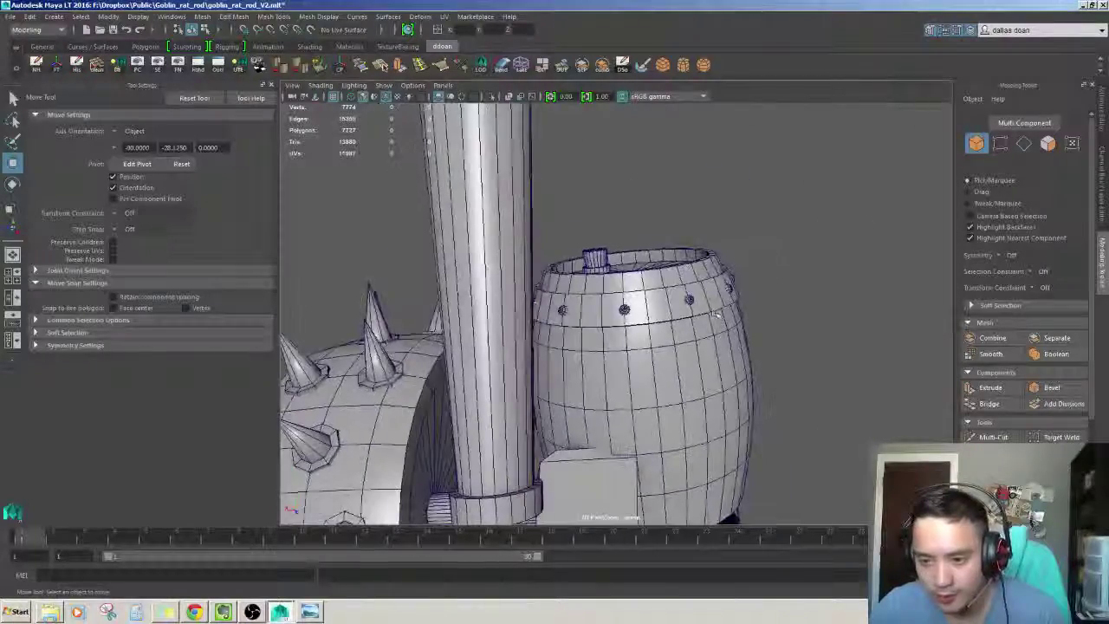
Select and frame the faceted dome sphere, trying a rotation and undoing it
click(734, 312)
key(f)
key(bracketleft)
key(bracketright)
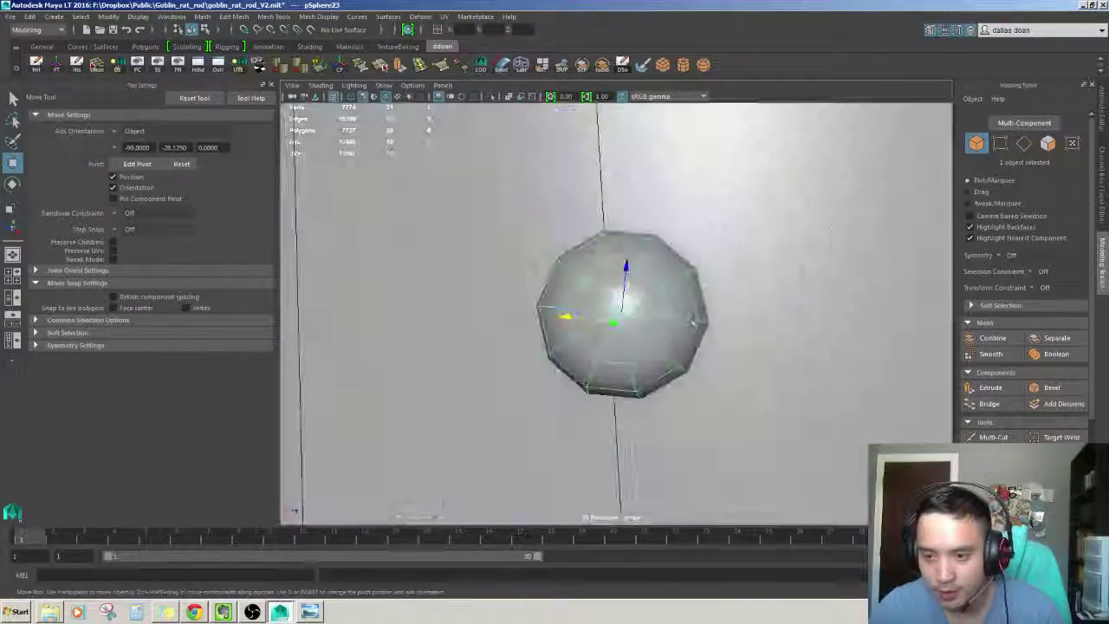
key(bracketleft)
key(space)
key(space)
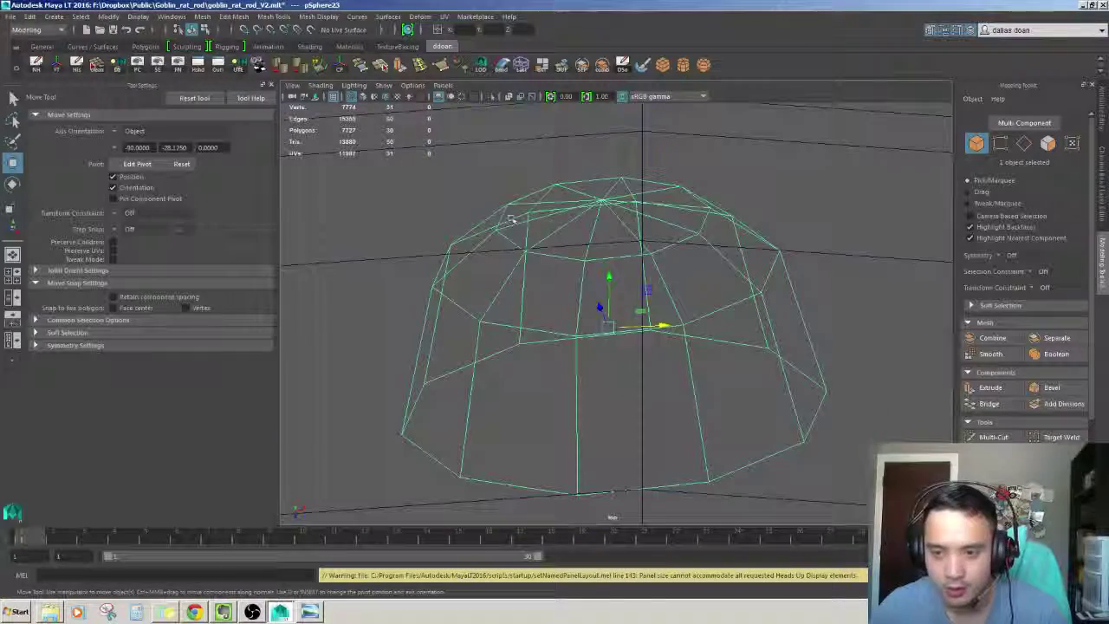
key(e)
drag(623, 310, 622, 300)
key(ctrl+z)
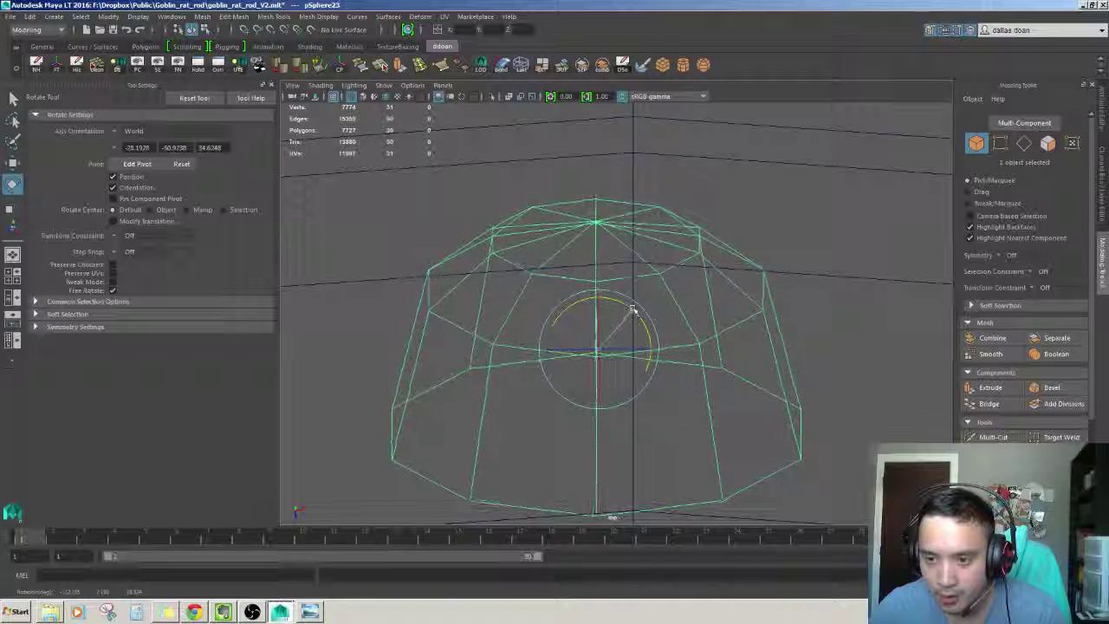
key(r)
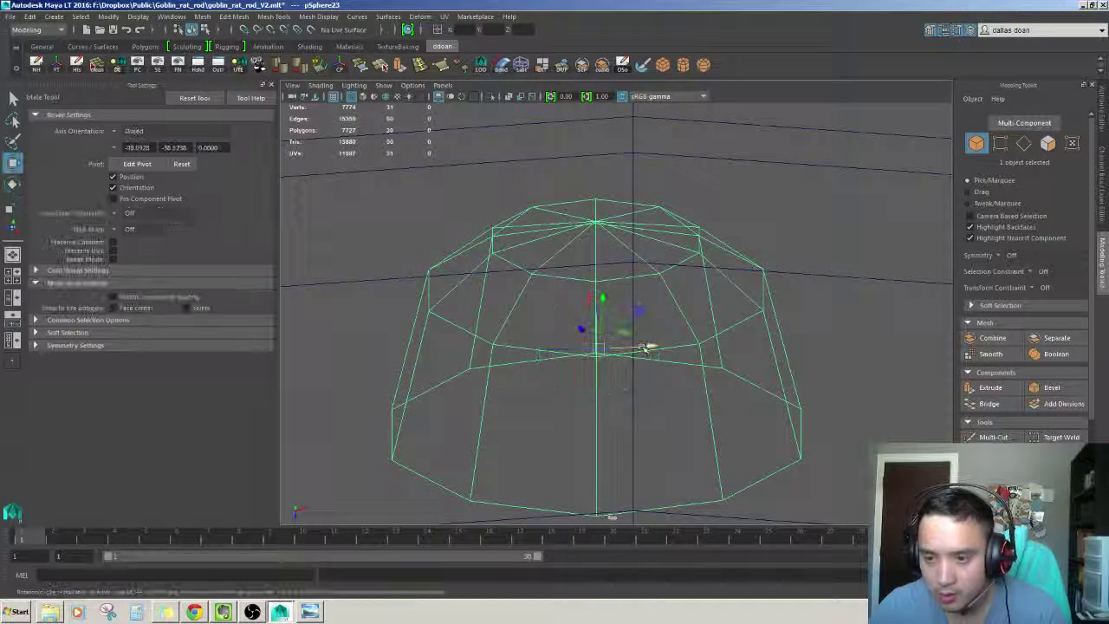
key(ctrl+z)
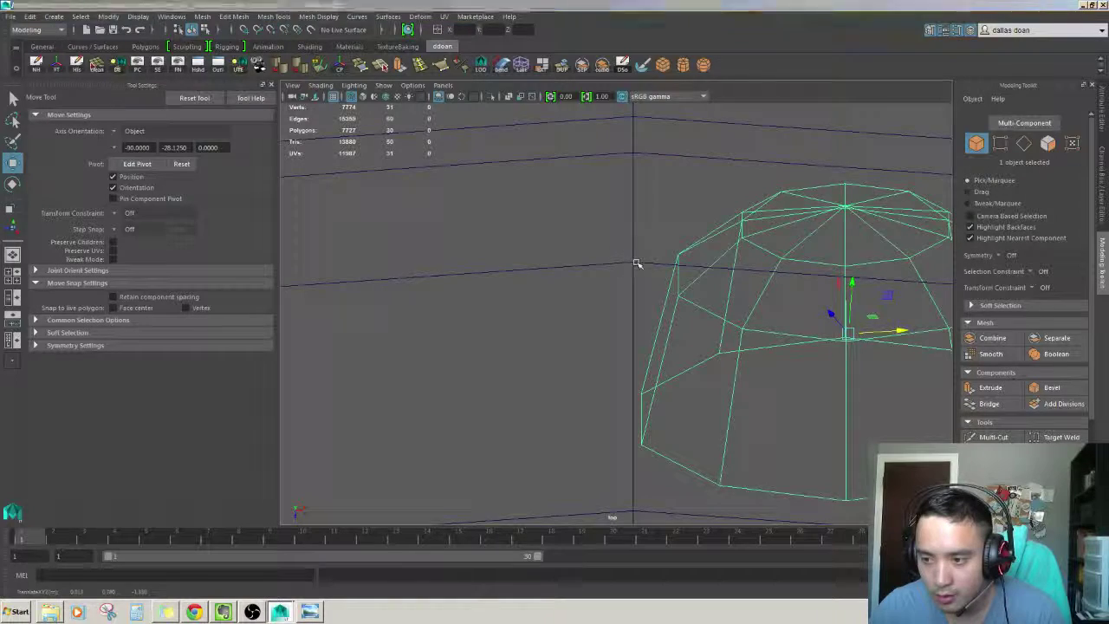
In four-pane layout, move the dome to the grid origin on world axes and rotate it slightly
key(space)
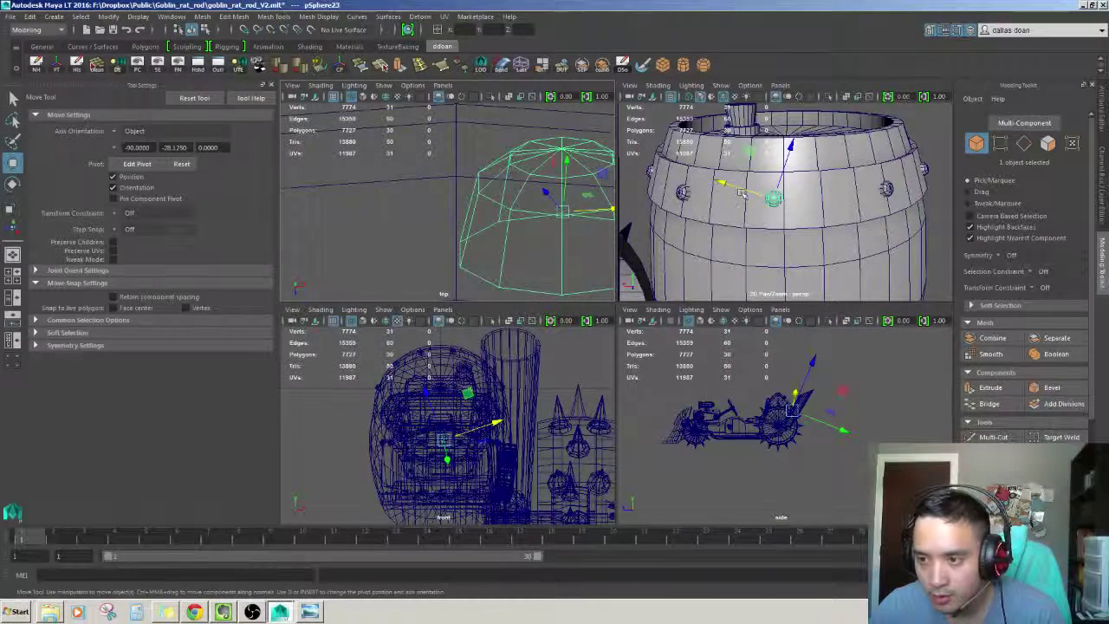
drag(764, 188, 727, 201)
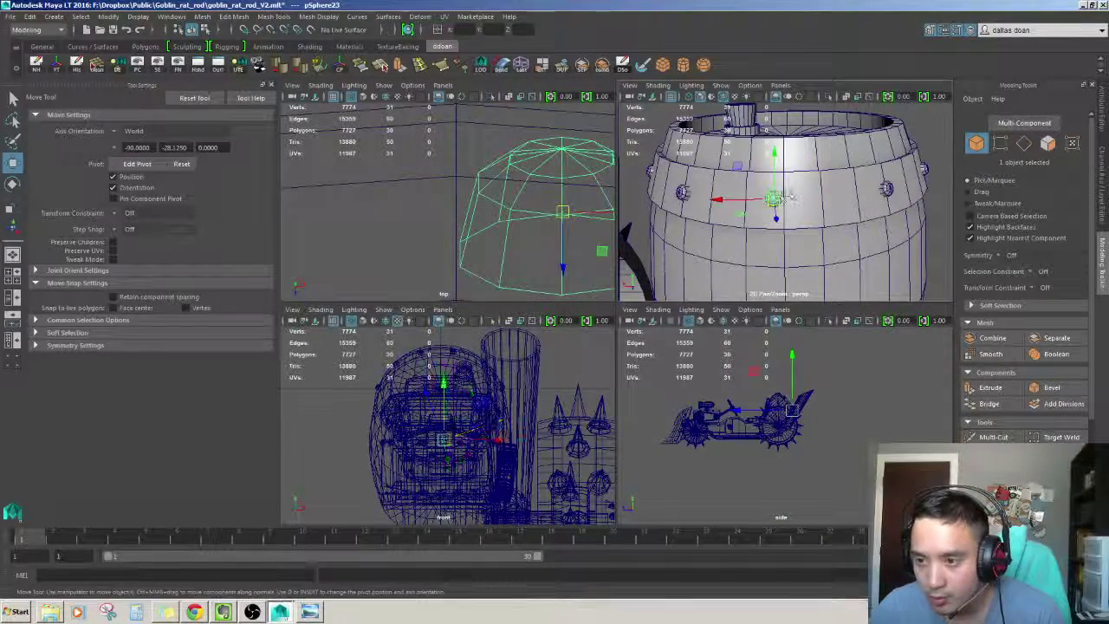
drag(505, 189, 453, 176)
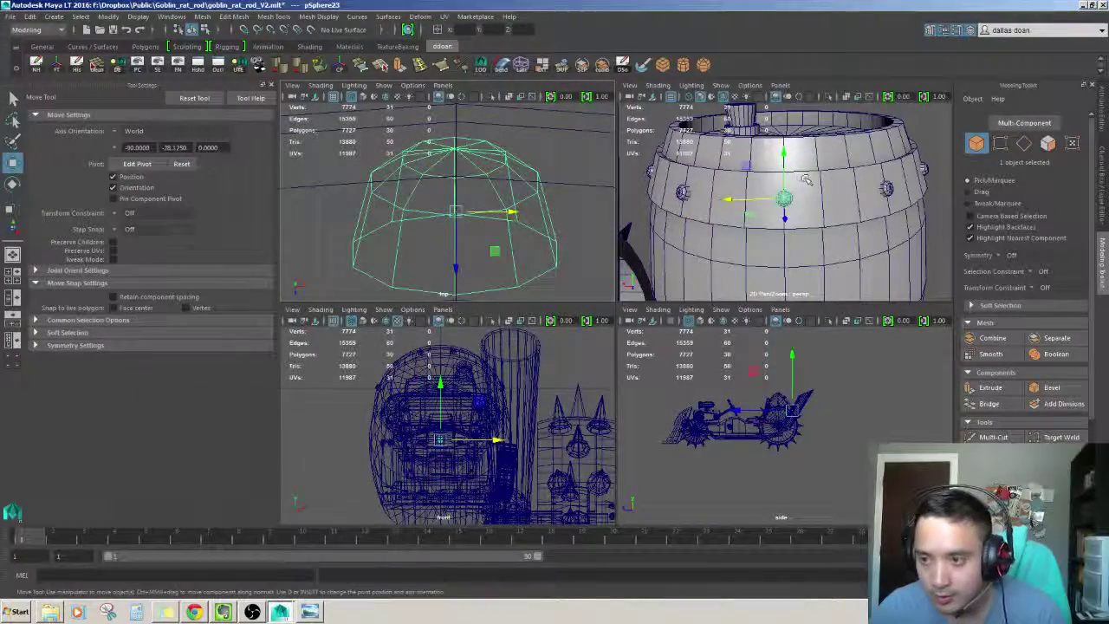
key(space)
key(space)
mouse_move(798, 188)
alt+mouse_down()
mouse_move(779, 217)
mouse_move(783, 200)
alt+mouse_up()
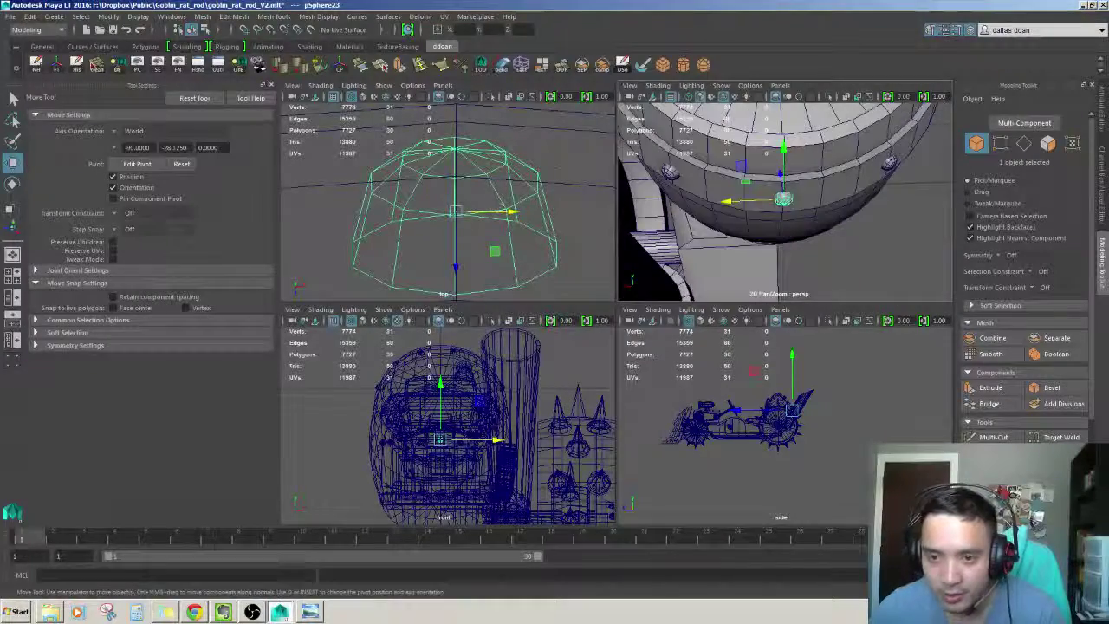
key(e)
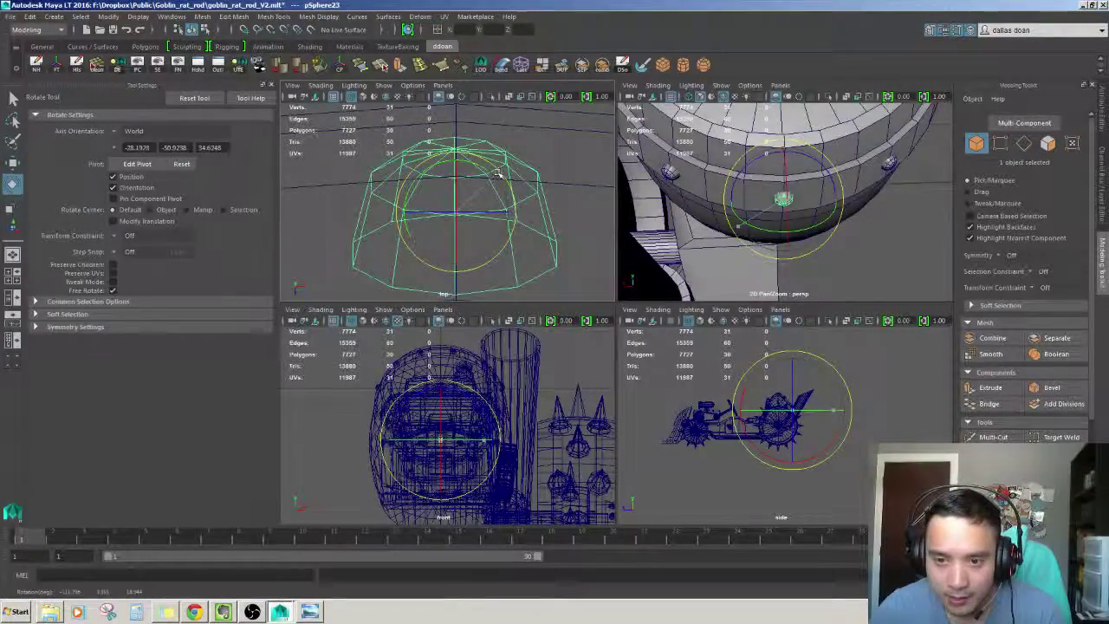
drag(497, 174, 499, 174)
key(w)
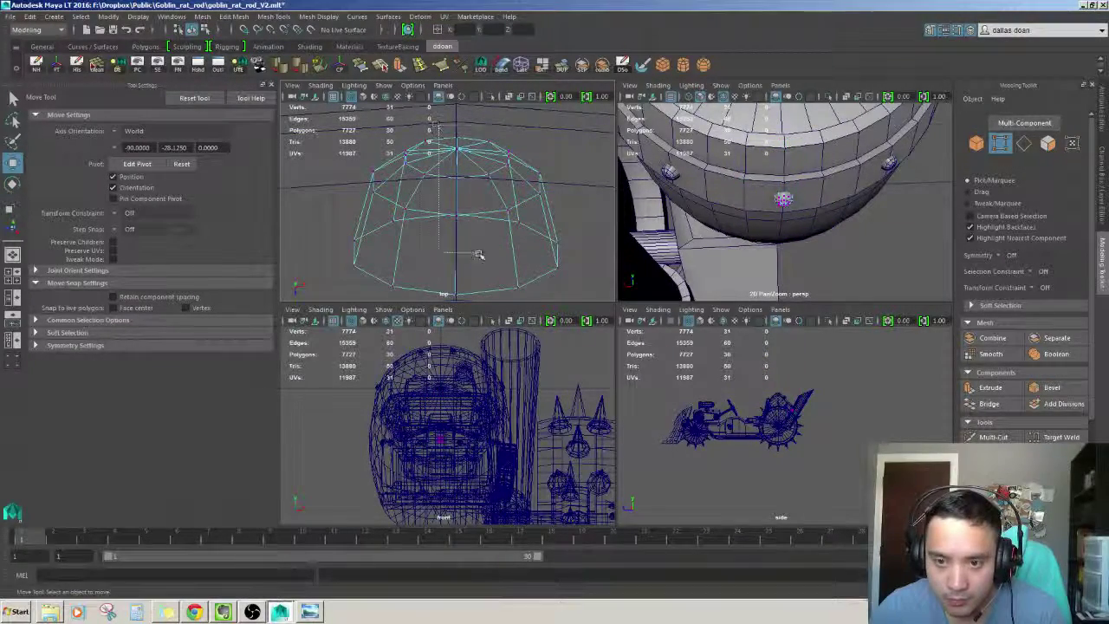
Select one dome ring's vertices, return to object mode, and view the vehicle from above
mouse_move(477, 250)
mouse_down()
mouse_move(515, 217)
mouse_move(494, 215)
mouse_up()
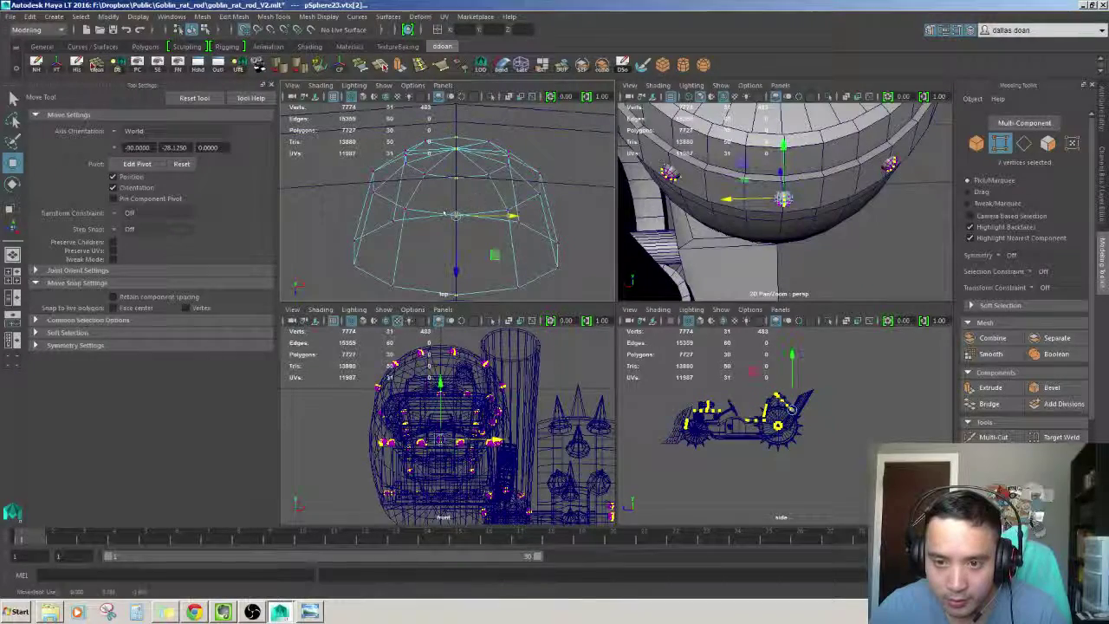
key(F8)
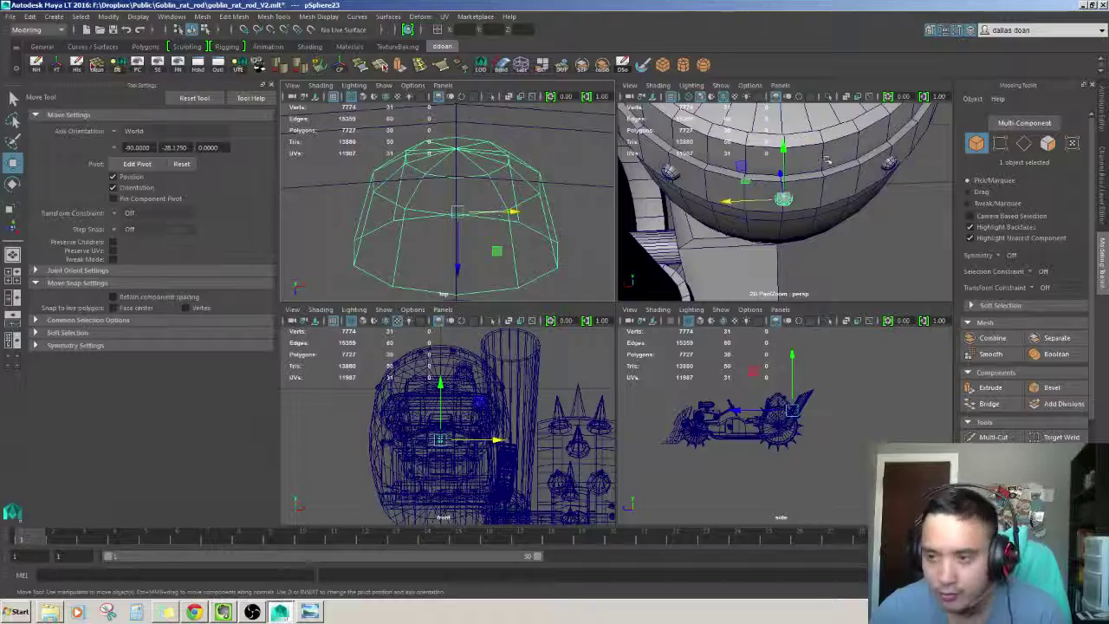
key(space)
mouse_move(812, 161)
alt+mouse_down()
mouse_move(816, 265)
mouse_move(745, 312)
mouse_move(685, 337)
mouse_move(641, 277)
mouse_move(672, 232)
mouse_move(660, 270)
mouse_move(761, 244)
mouse_move(664, 241)
mouse_move(598, 286)
alt+mouse_up()
Select pCube3 and scale it into a thin, tall antenna column
click(662, 264)
scroll(710, 251, down, 5)
scroll(606, 277, up, 5)
scroll(598, 285, down, 5)
click(434, 346)
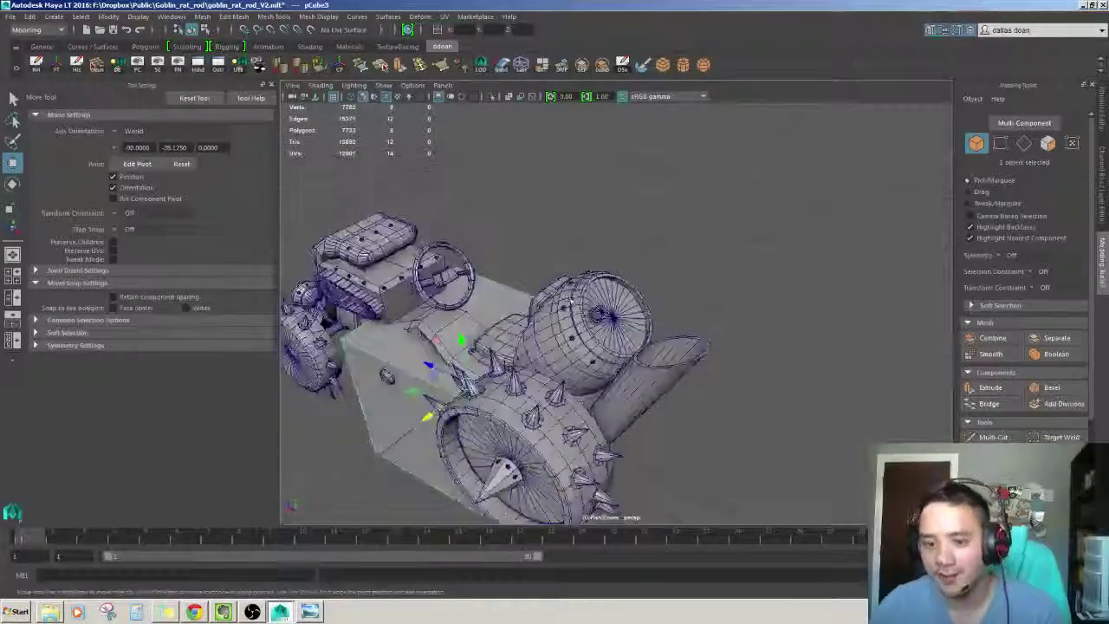
mouse_move(433, 347)
alt+mouse_down()
mouse_move(450, 329)
mouse_move(537, 312)
mouse_move(562, 294)
alt+mouse_up()
key(r)
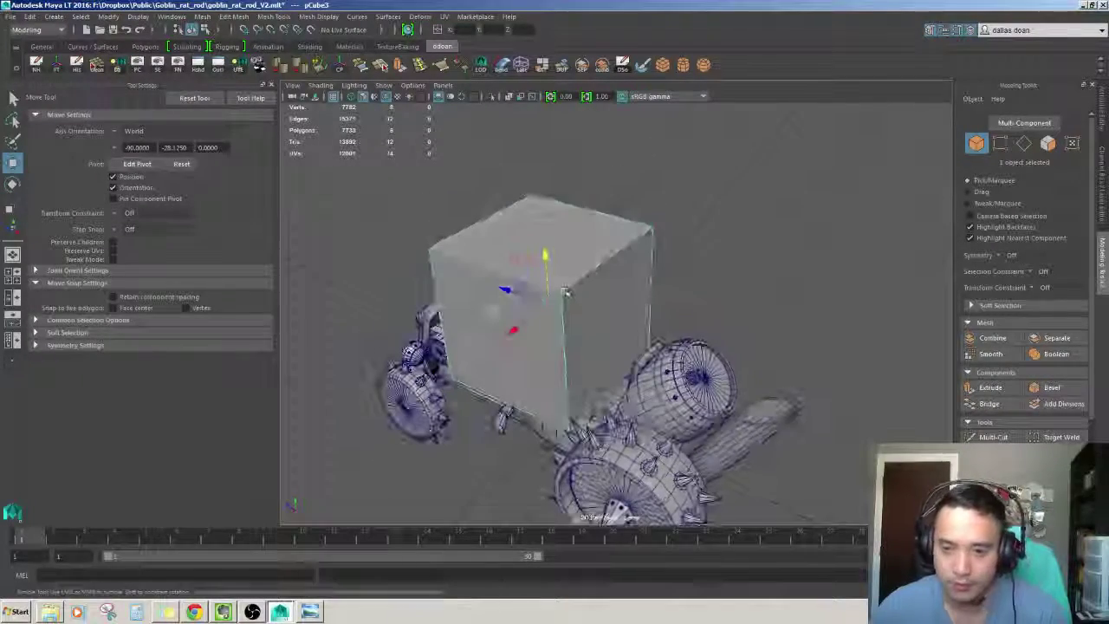
key(w)
key(r)
ctrl+drag(545, 258, 515, 261)
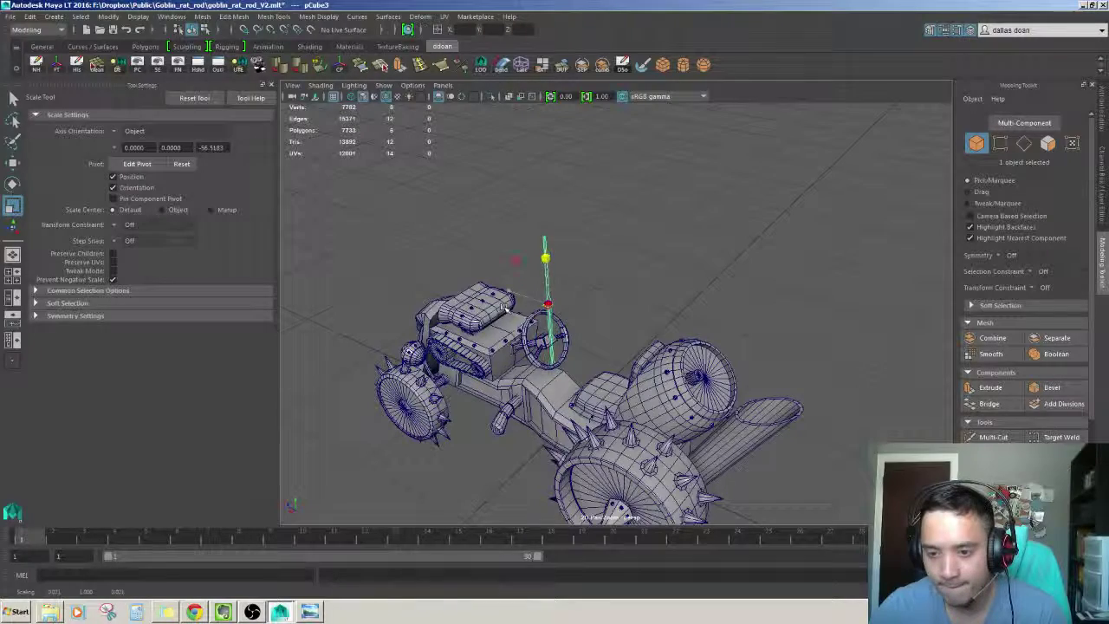
Angle the antenna rod so it pokes out of the barrel's circular front end
key(w)
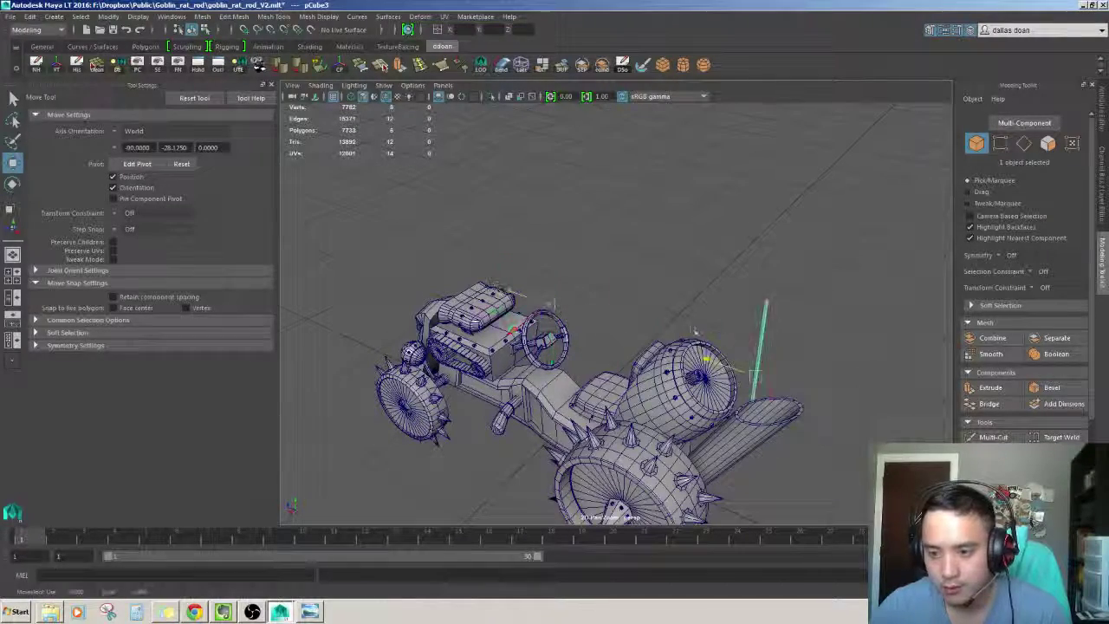
key(f)
mouse_move(672, 300)
alt+mouse_down()
mouse_move(501, 326)
mouse_move(644, 326)
mouse_move(632, 287)
mouse_move(656, 303)
alt+mouse_up()
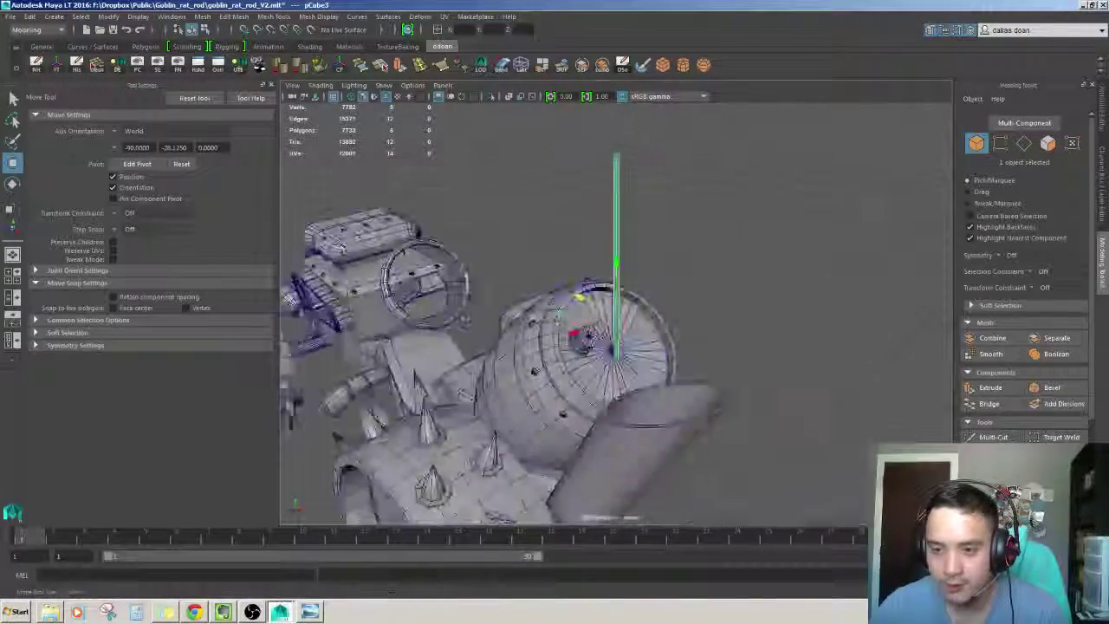
key(e)
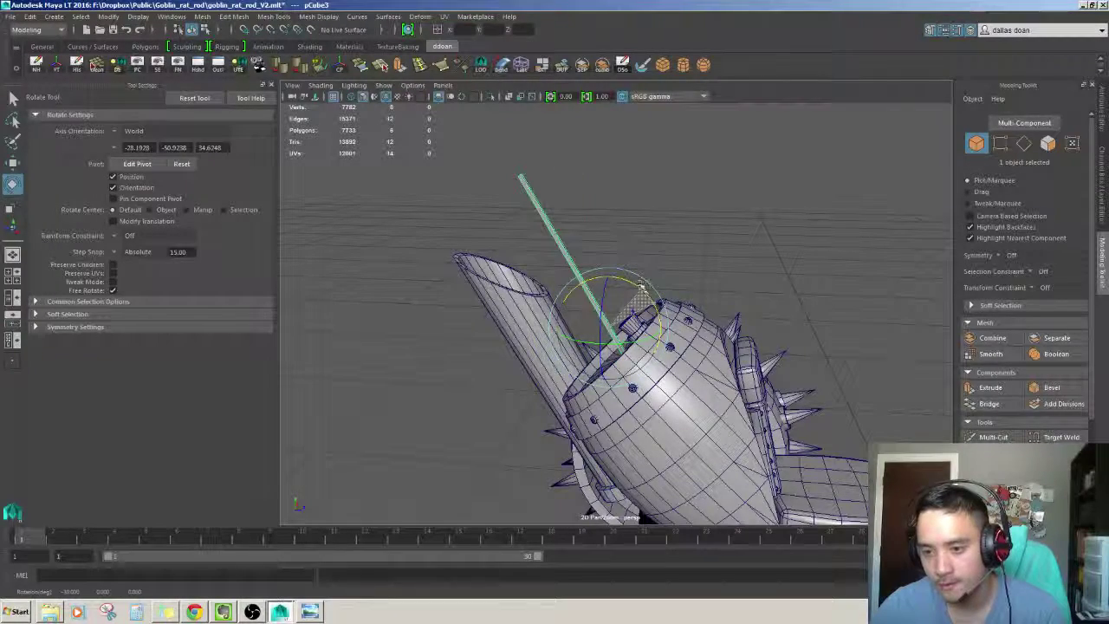
key(w)
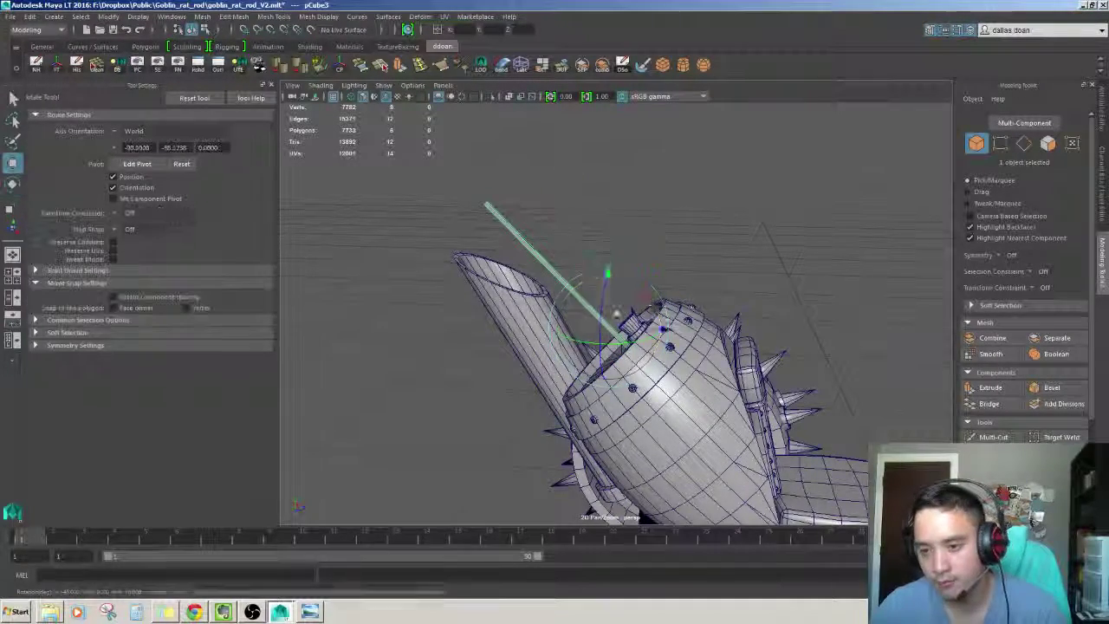
mouse_move(627, 273)
alt+mouse_down()
mouse_move(620, 392)
mouse_move(684, 339)
mouse_move(624, 329)
mouse_move(632, 235)
alt+mouse_up()
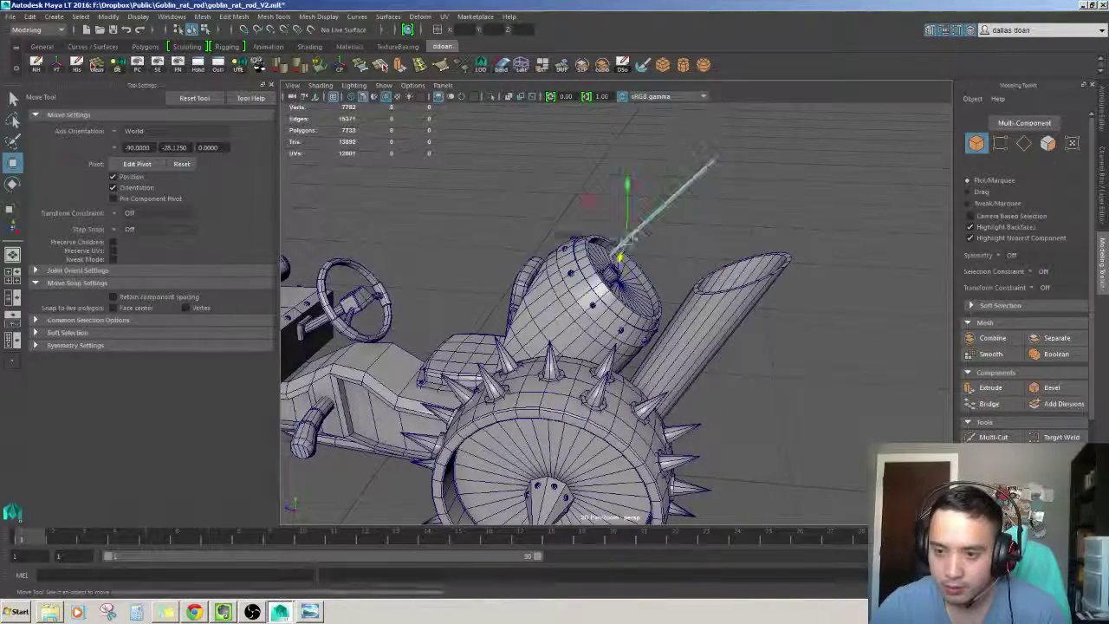
click(632, 235)
mouse_move(631, 236)
alt+mouse_down()
mouse_move(602, 278)
mouse_move(765, 266)
mouse_move(599, 270)
alt+mouse_up()
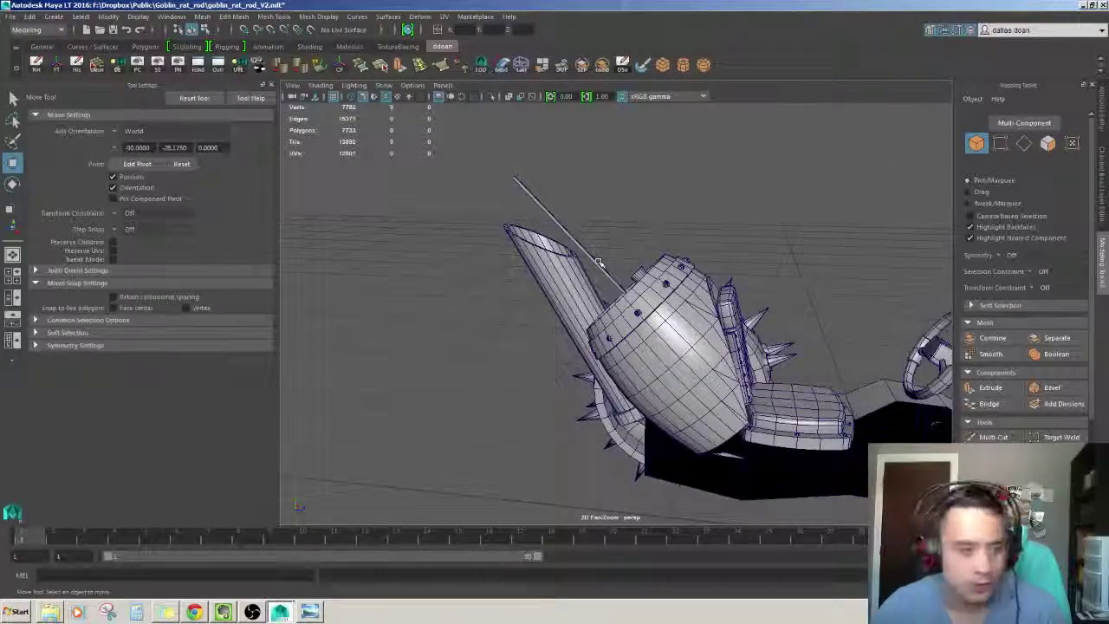
scroll(598, 262, down, 2)
scroll(611, 284, down, 2)
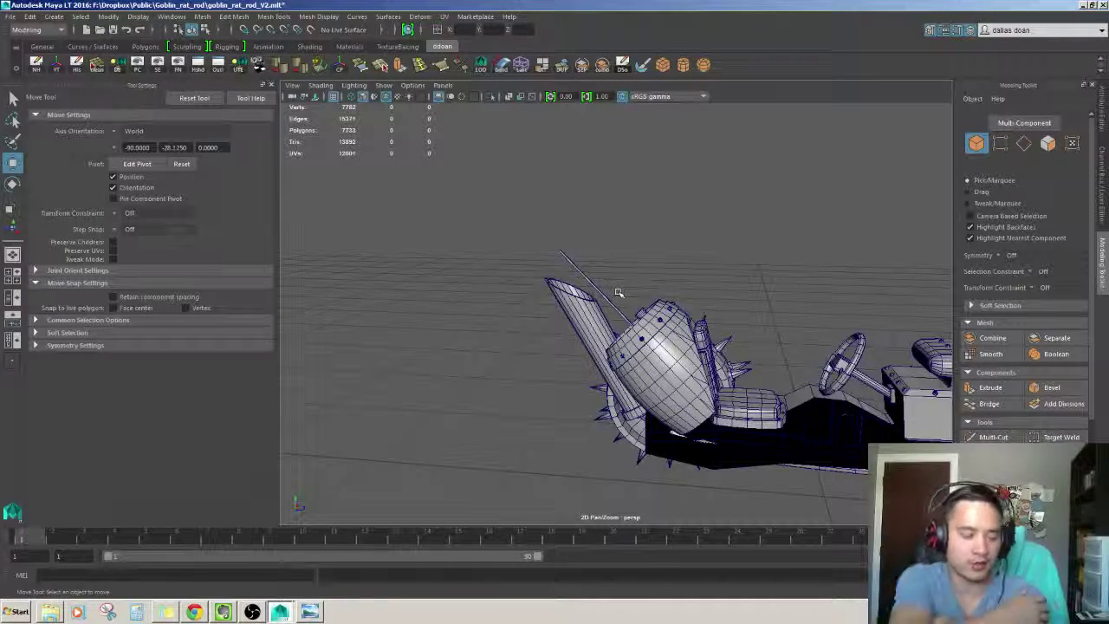
click(309, 612)
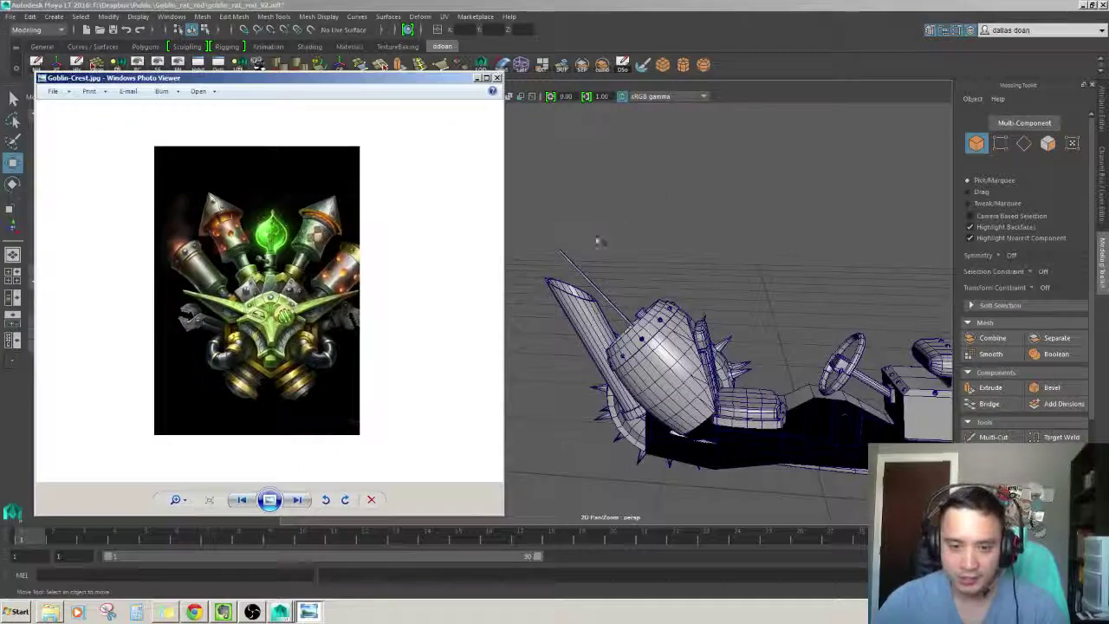
alt+drag(693, 346, 745, 346)
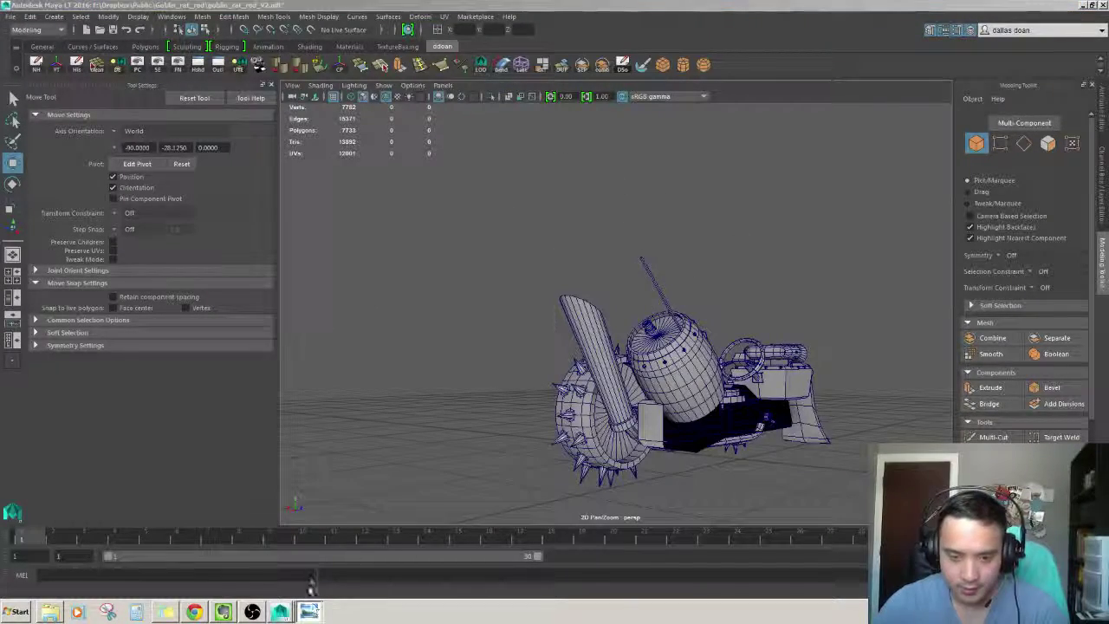
click(309, 610)
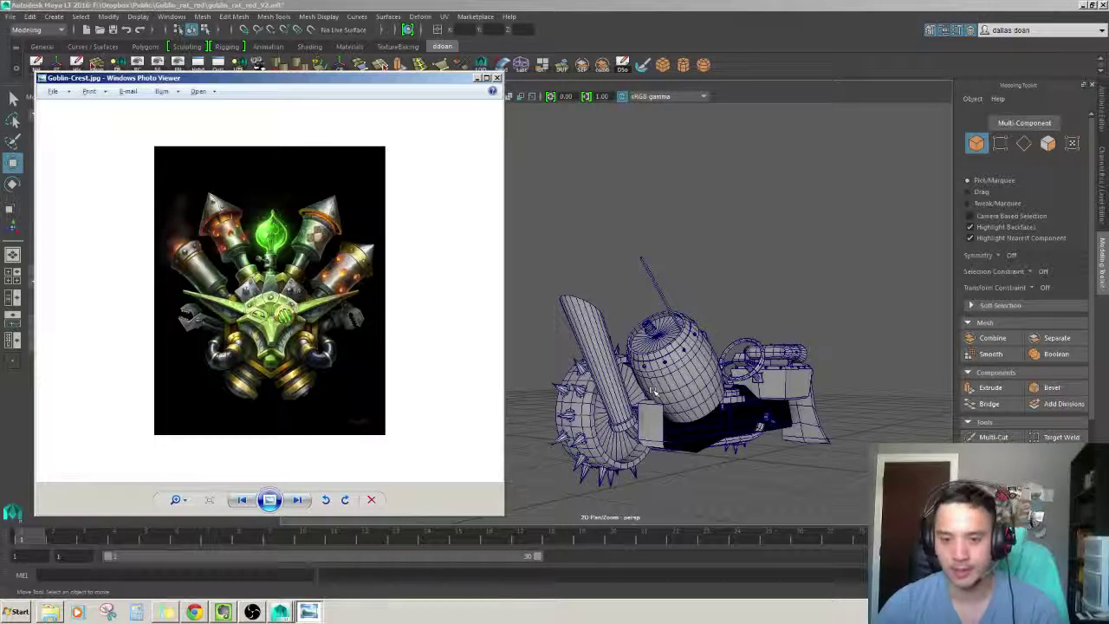
click(651, 391)
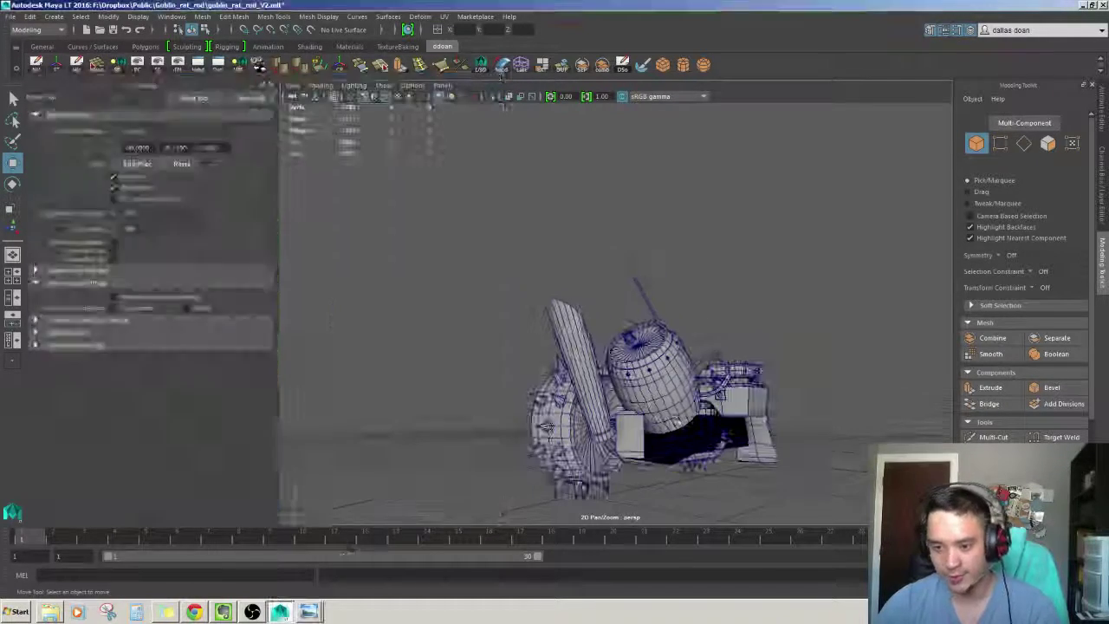
alt+drag(650, 416, 608, 366)
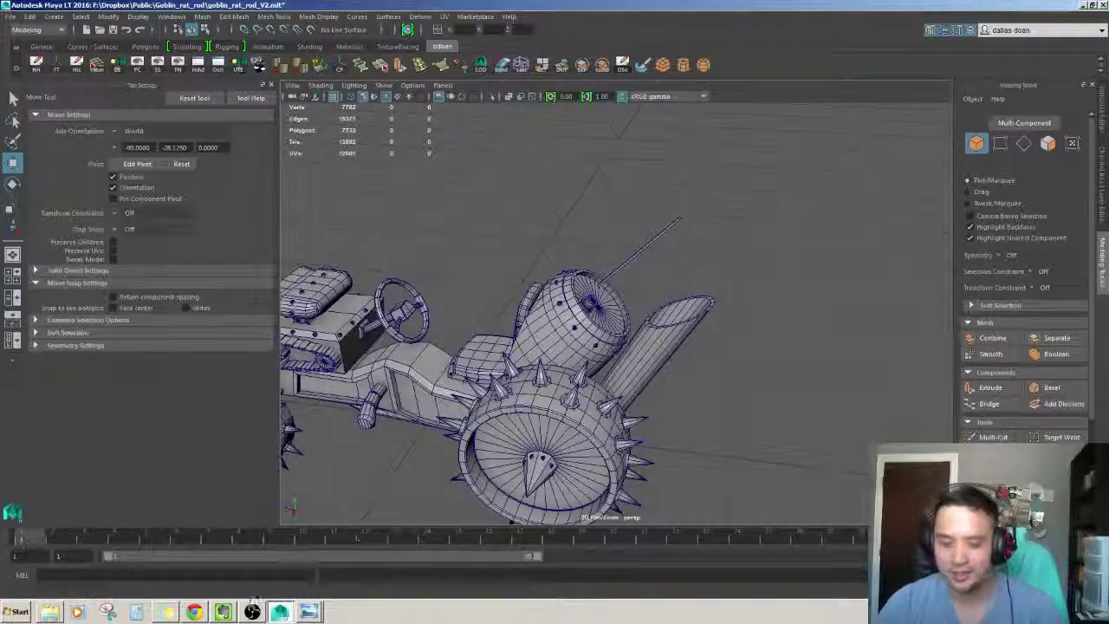
click(308, 612)
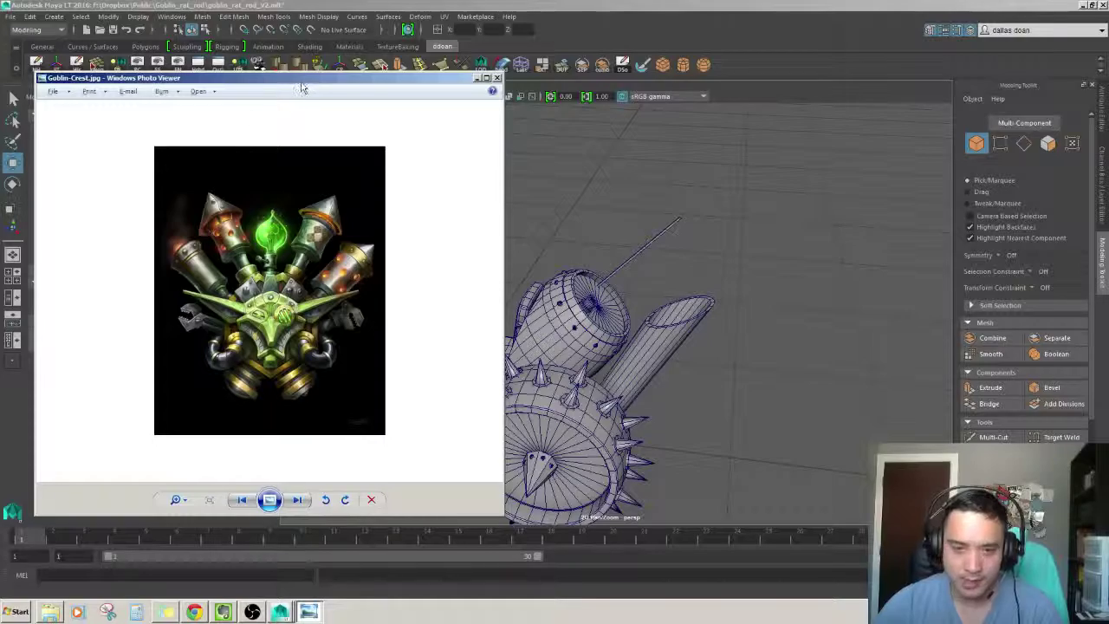
key(alt+Tab)
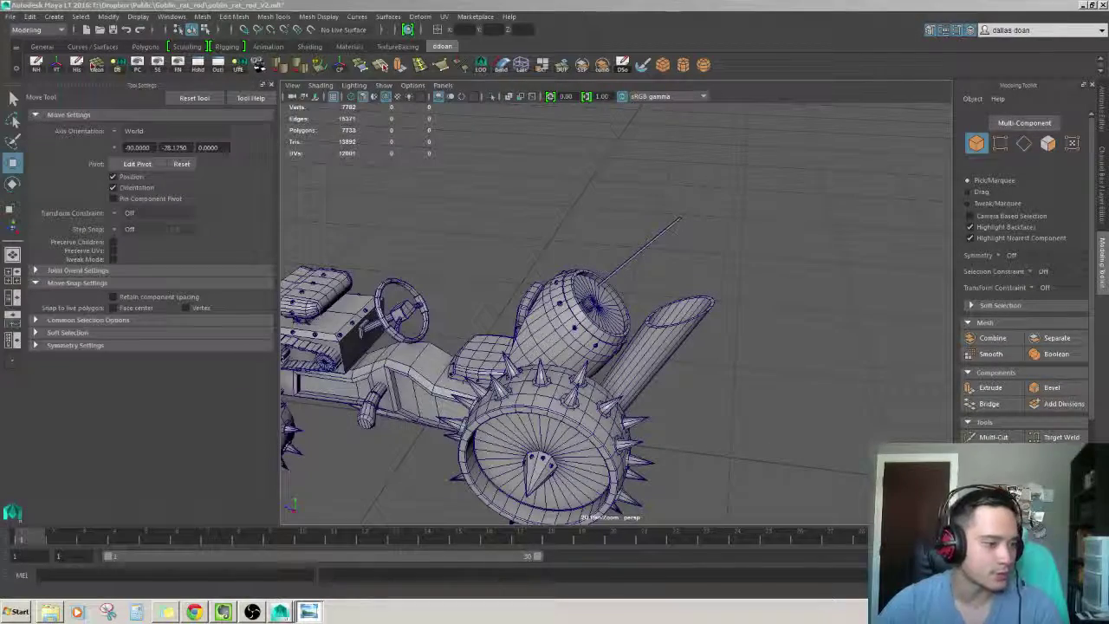
Select and frame the antenna rod, orbiting around the vehicle to view it closely
alt+drag(606, 259, 681, 225)
click(680, 225)
key(f)
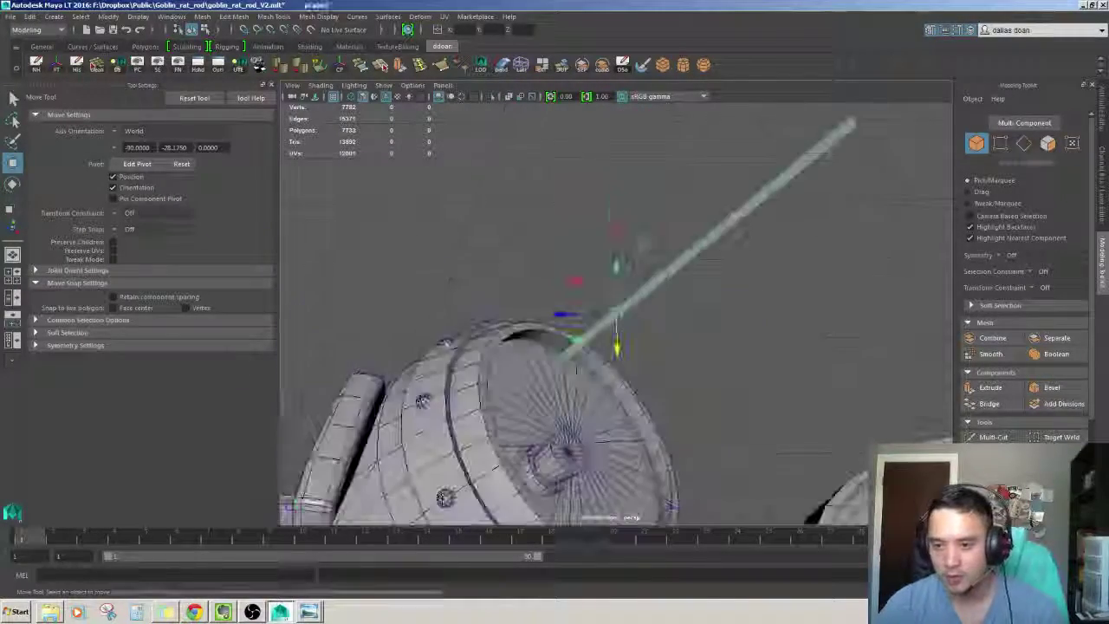
scroll(606, 312, down, 5)
alt+drag(607, 312, 724, 292)
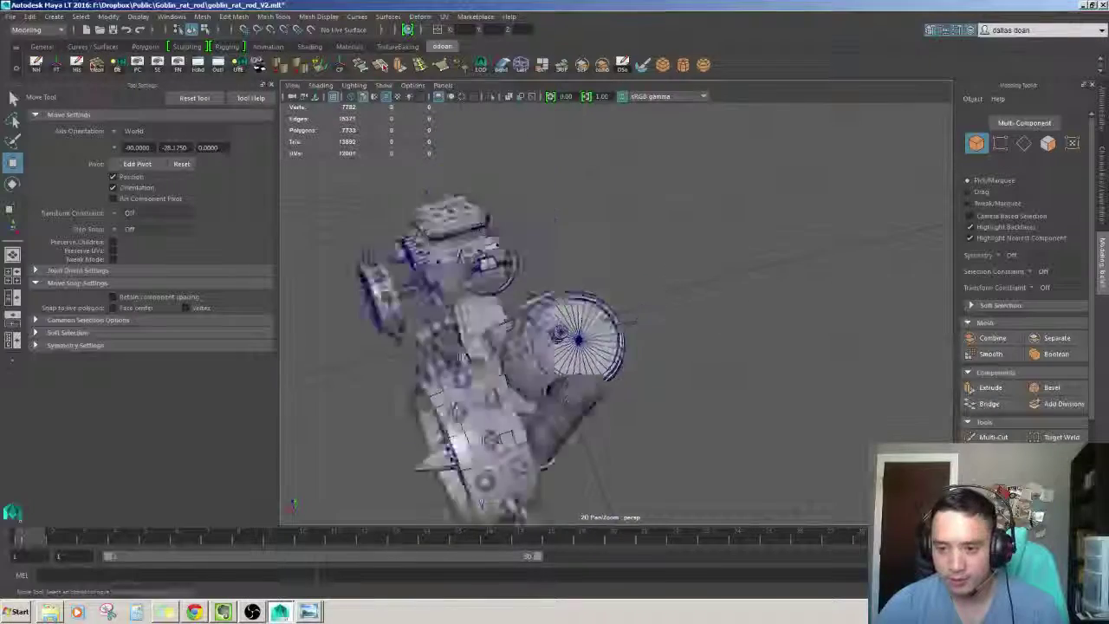
click(723, 256)
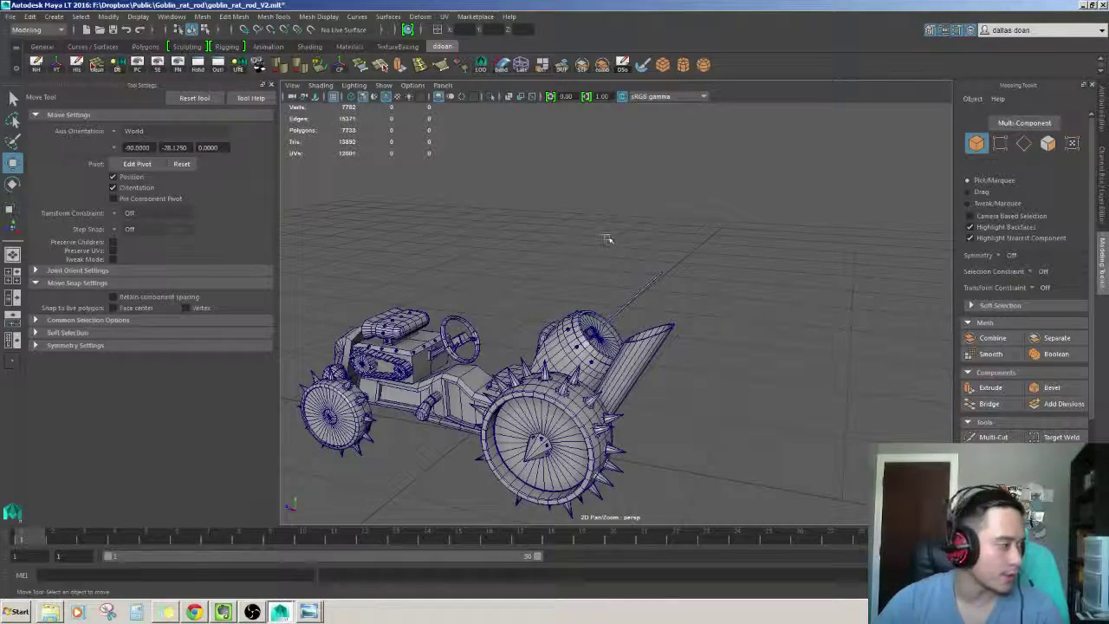
mouse_move(602, 240)
alt+mouse_down()
mouse_move(692, 234)
mouse_move(719, 247)
alt+mouse_up()
click(717, 252)
key(f)
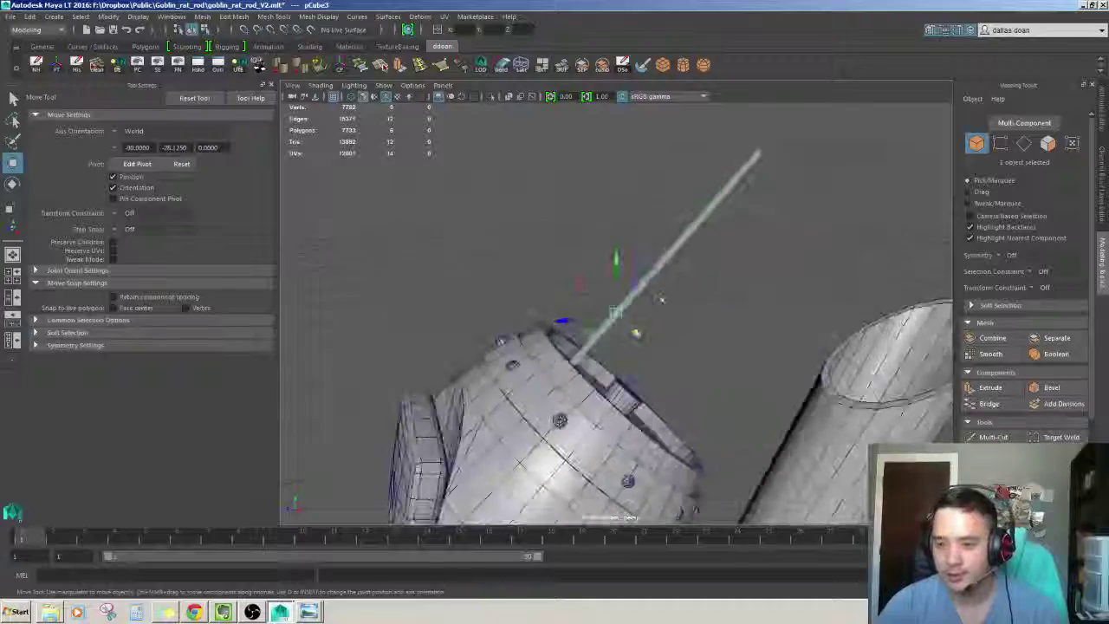
mouse_move(597, 321)
alt+mouse_down()
mouse_move(620, 279)
mouse_move(598, 303)
mouse_move(408, 329)
mouse_move(519, 321)
mouse_move(607, 347)
mouse_move(598, 333)
alt+mouse_up()
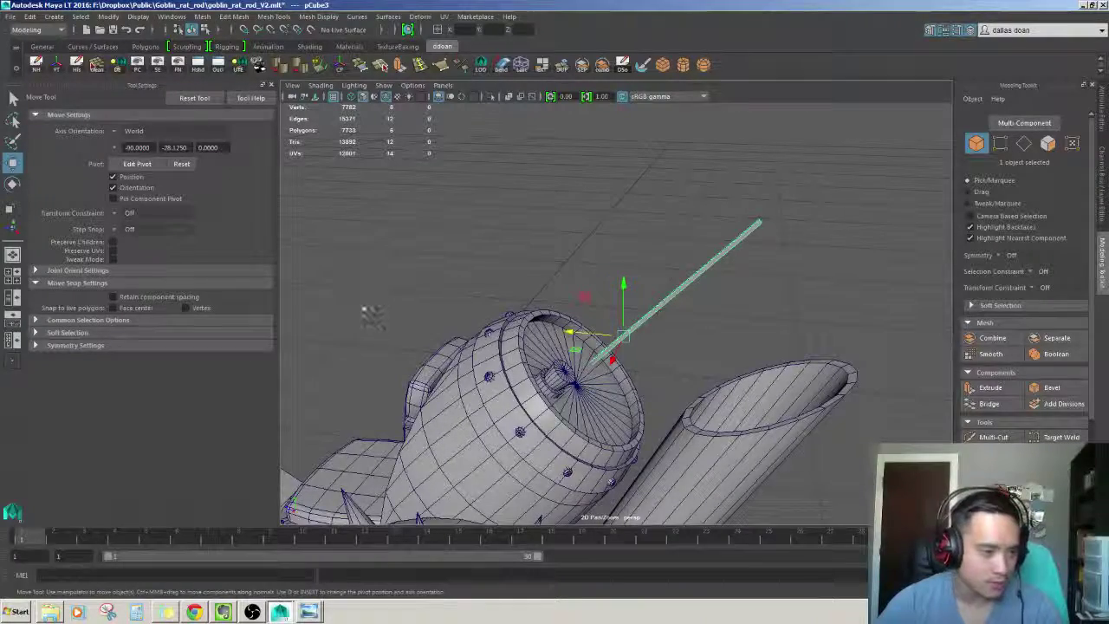
mouse_move(451, 312)
alt+mouse_down()
mouse_move(745, 325)
mouse_move(666, 296)
mouse_move(680, 251)
mouse_move(623, 303)
alt+mouse_up()
click(751, 325)
click(665, 297)
Insert two edge loops along the antenna rod, undoing a trial scale of its tip
key(F10)
click(656, 270)
click(613, 313)
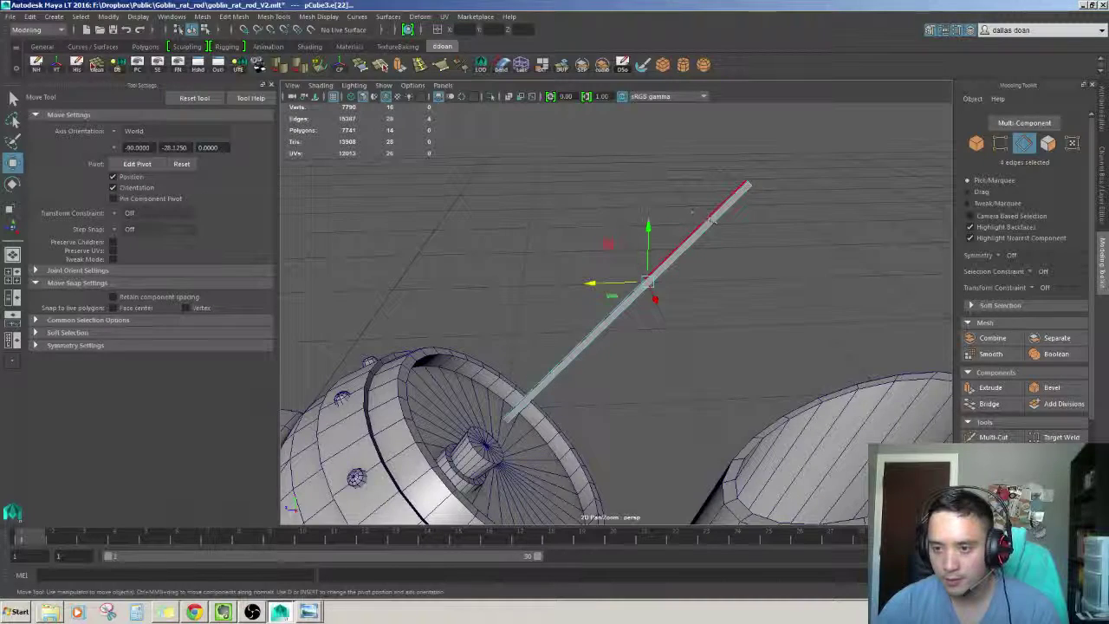
mouse_move(748, 183)
alt+mouse_down()
mouse_move(688, 289)
mouse_move(765, 312)
alt+mouse_up()
key(r)
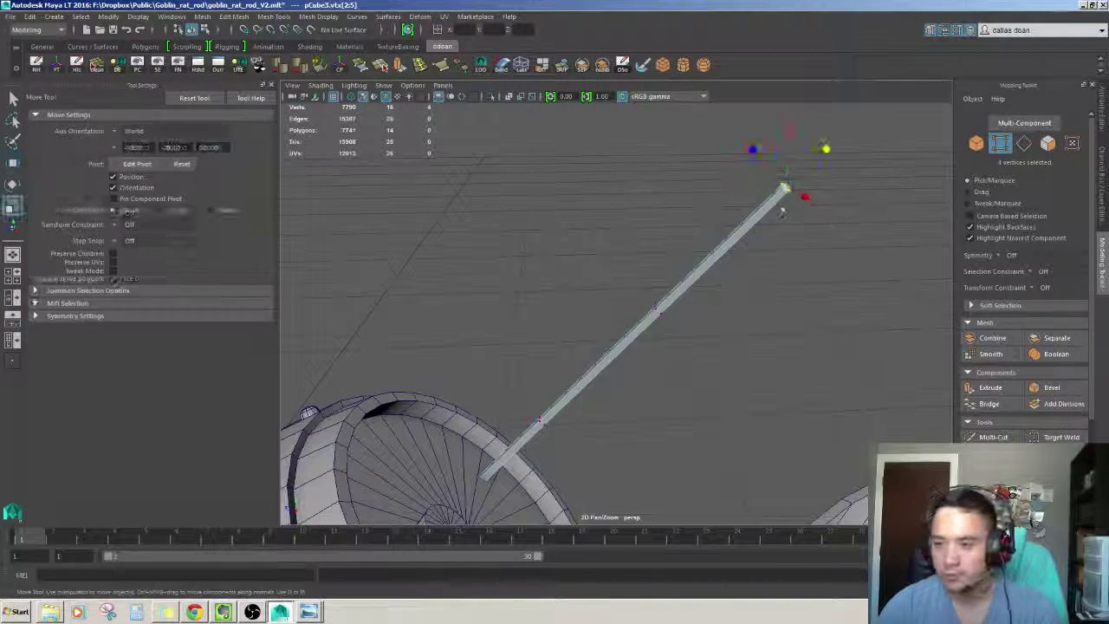
key(ctrl+z)
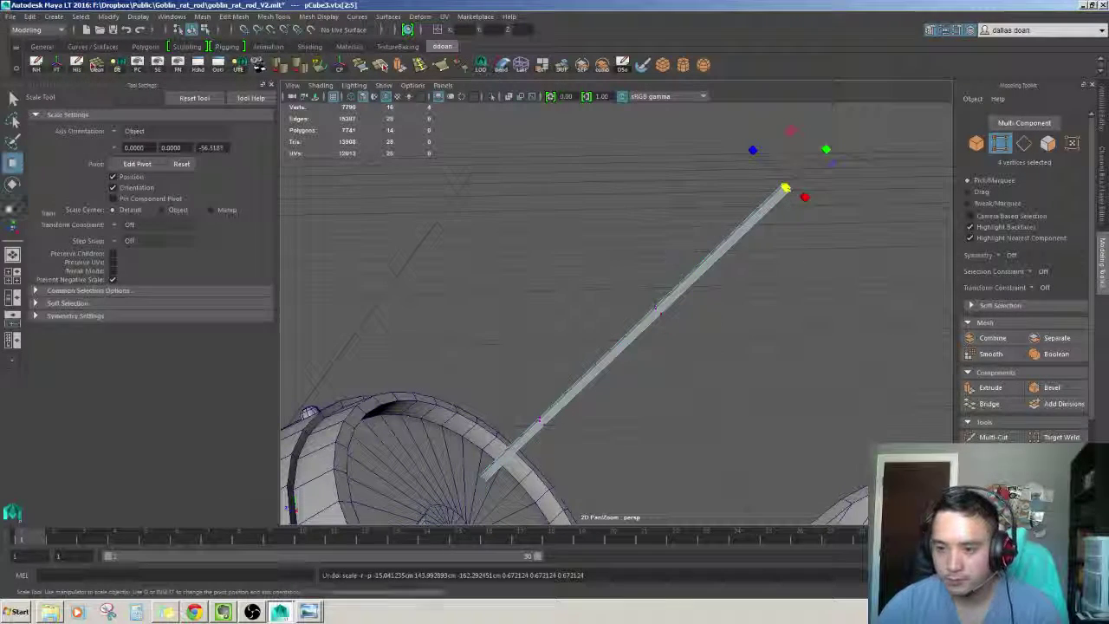
Return the rod to object mode, clear the selection, and frame the whole vehicle
key(w)
alt+drag(585, 312, 630, 364)
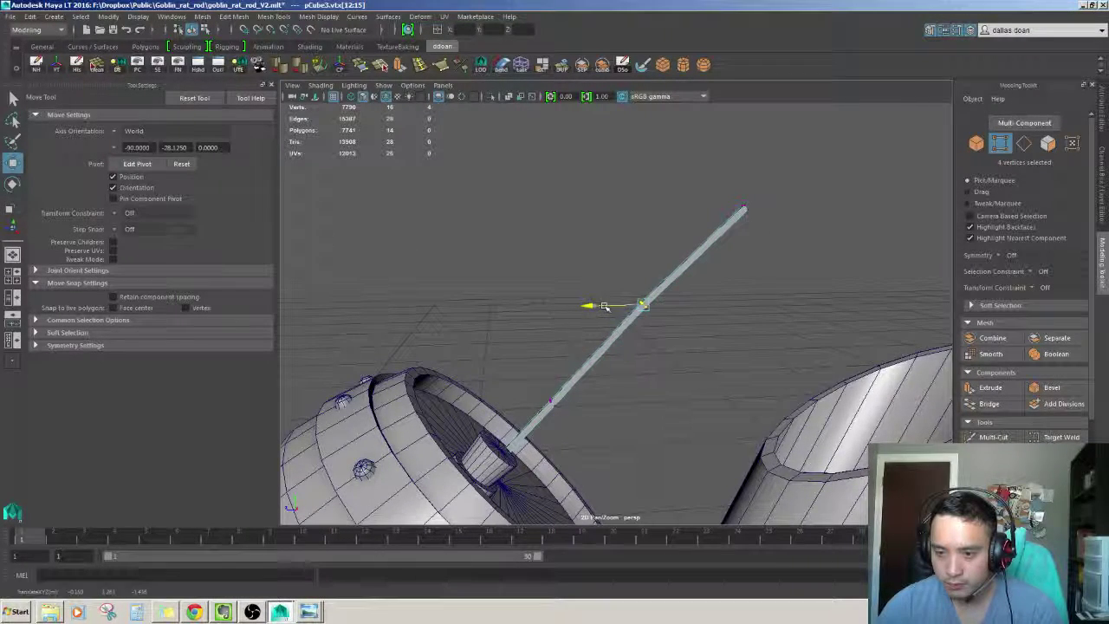
mouse_move(606, 305)
alt+mouse_down()
mouse_move(594, 288)
mouse_move(625, 278)
alt+mouse_up()
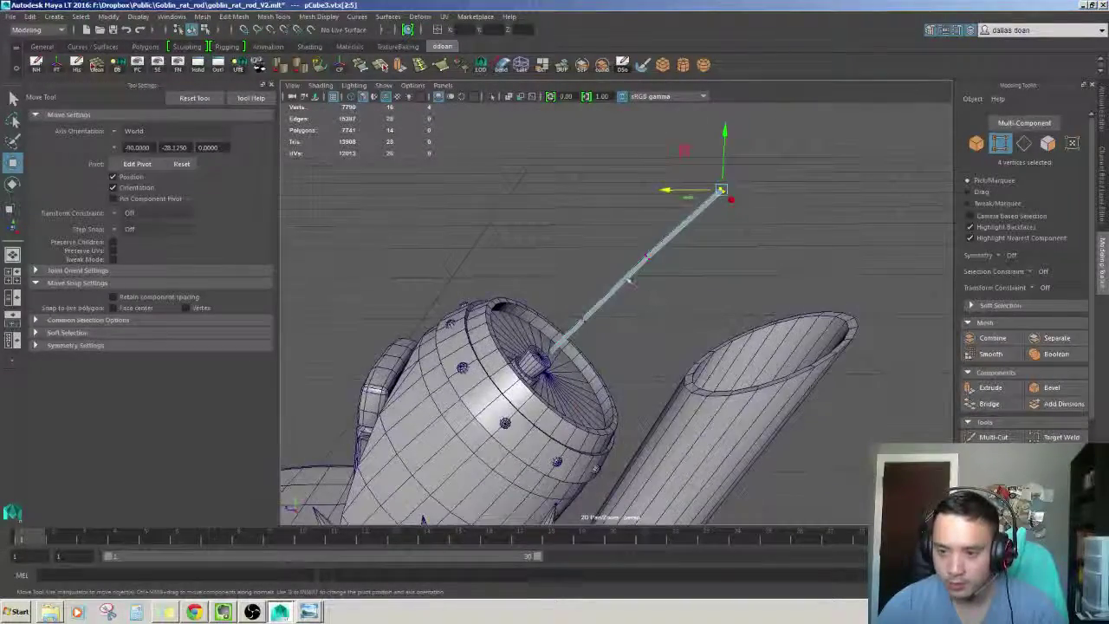
key(F8)
key(r)
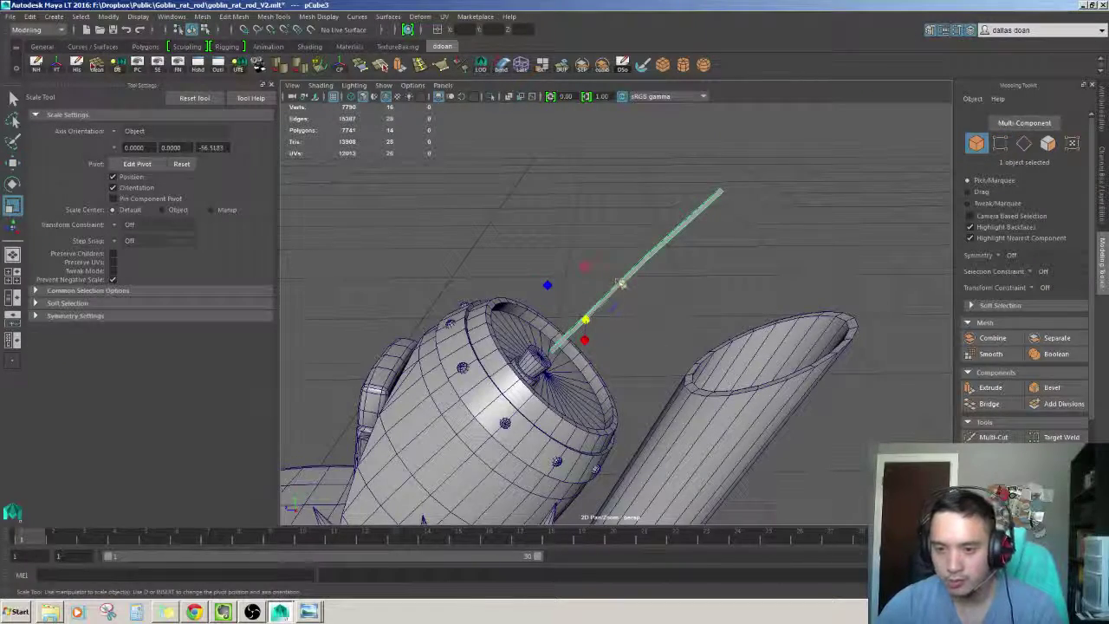
key(w)
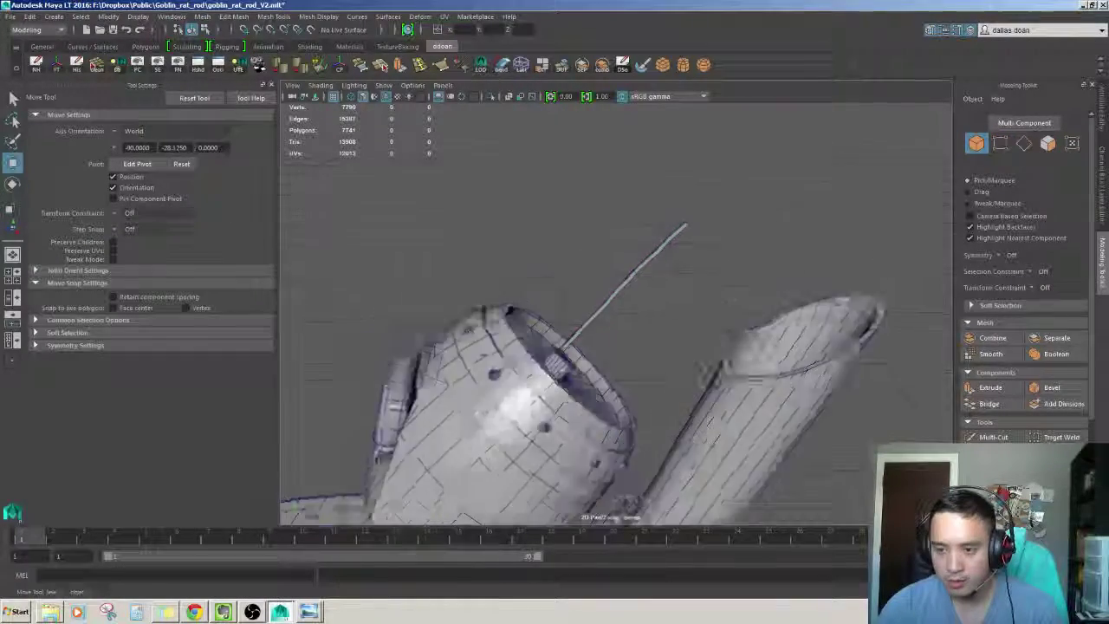
mouse_move(606, 287)
alt+mouse_down()
mouse_move(691, 292)
mouse_move(680, 76)
alt+mouse_up()
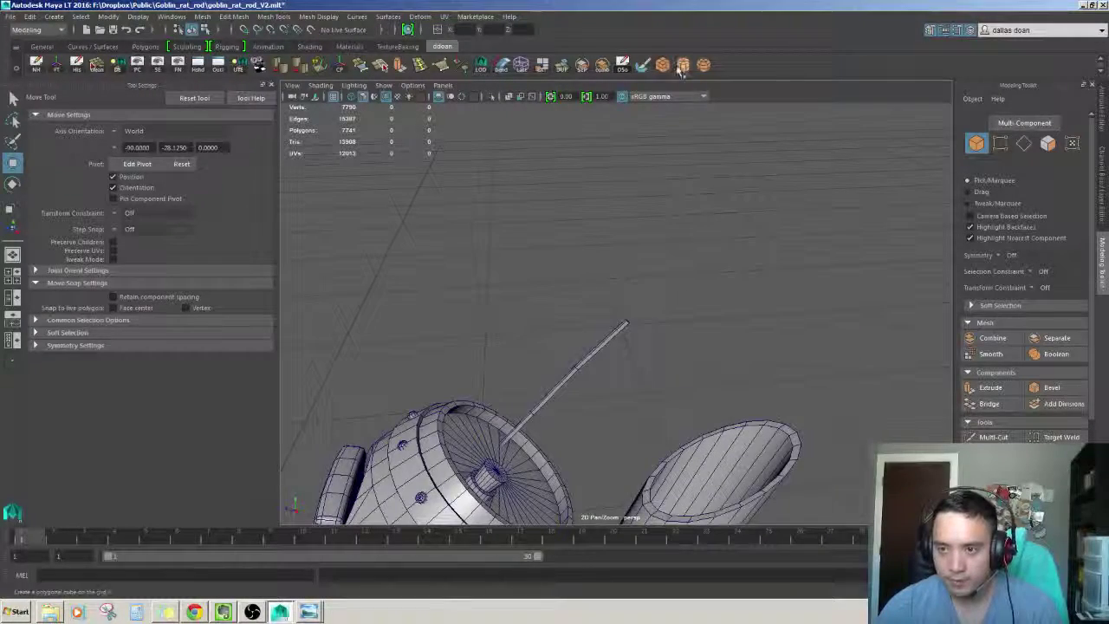
key(a)
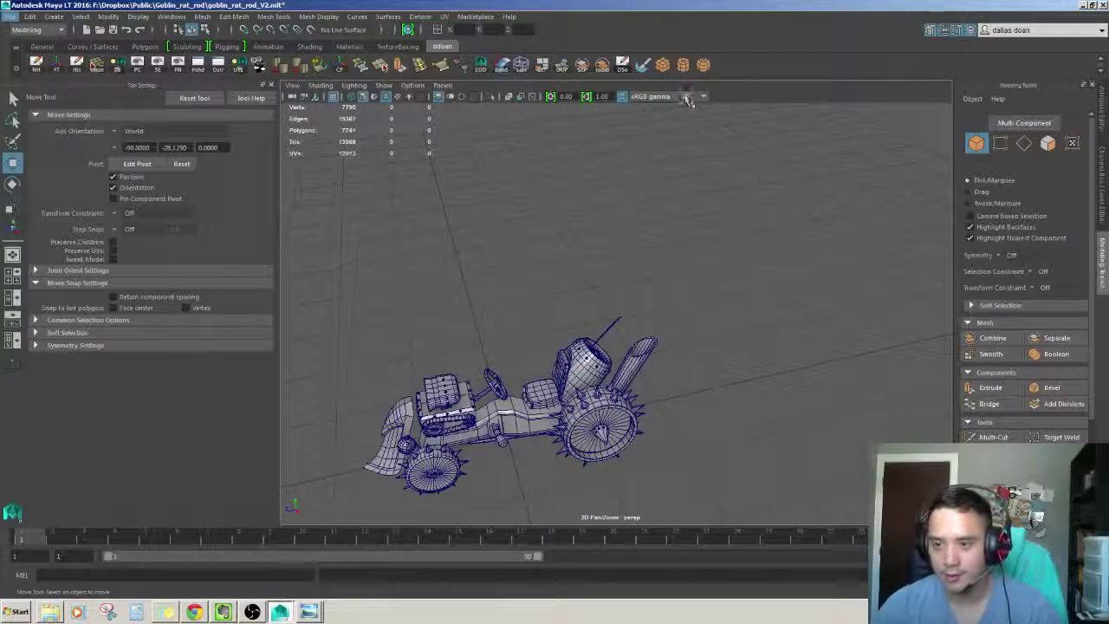
click(662, 64)
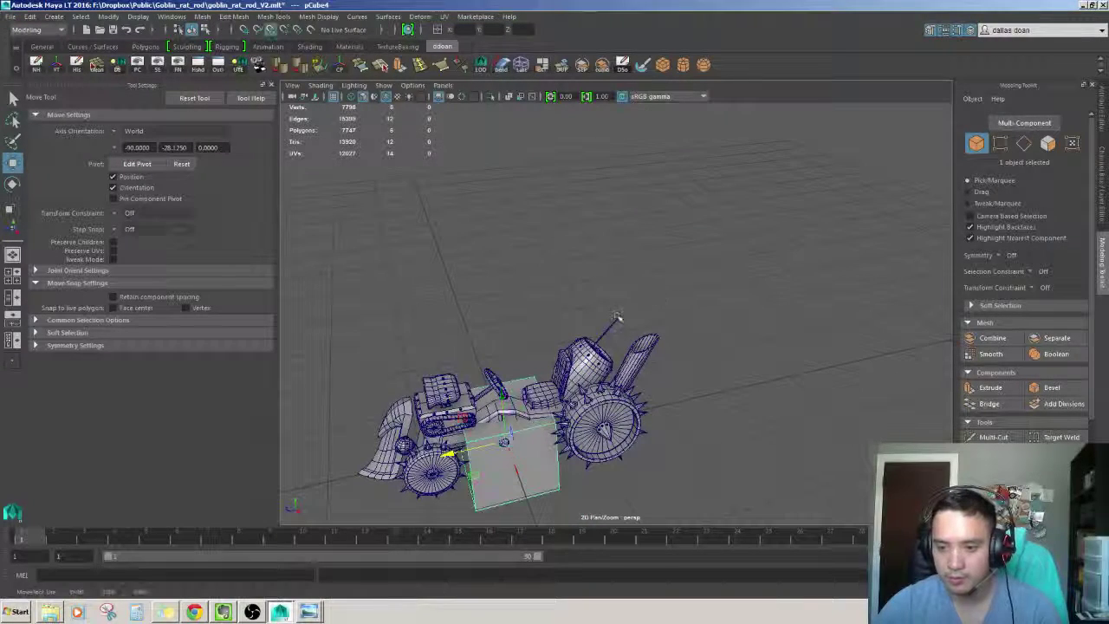
middle_drag(616, 318, 626, 312)
key(f)
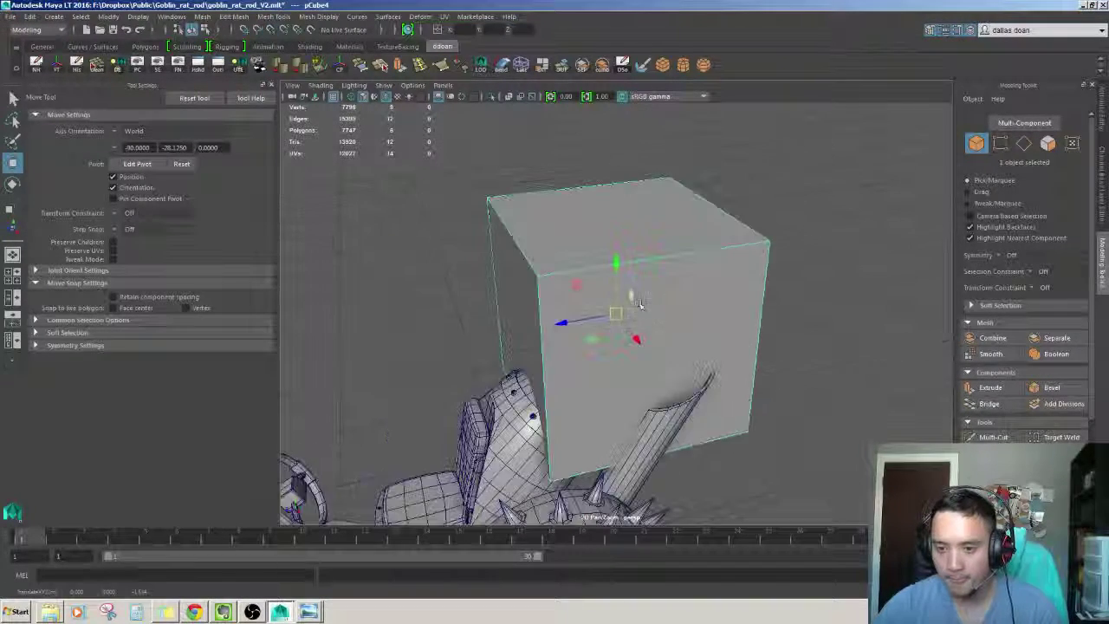
key(r)
scroll(519, 340, down, 3)
alt+drag(520, 340, 622, 322)
key(w)
scroll(617, 319, up, 3)
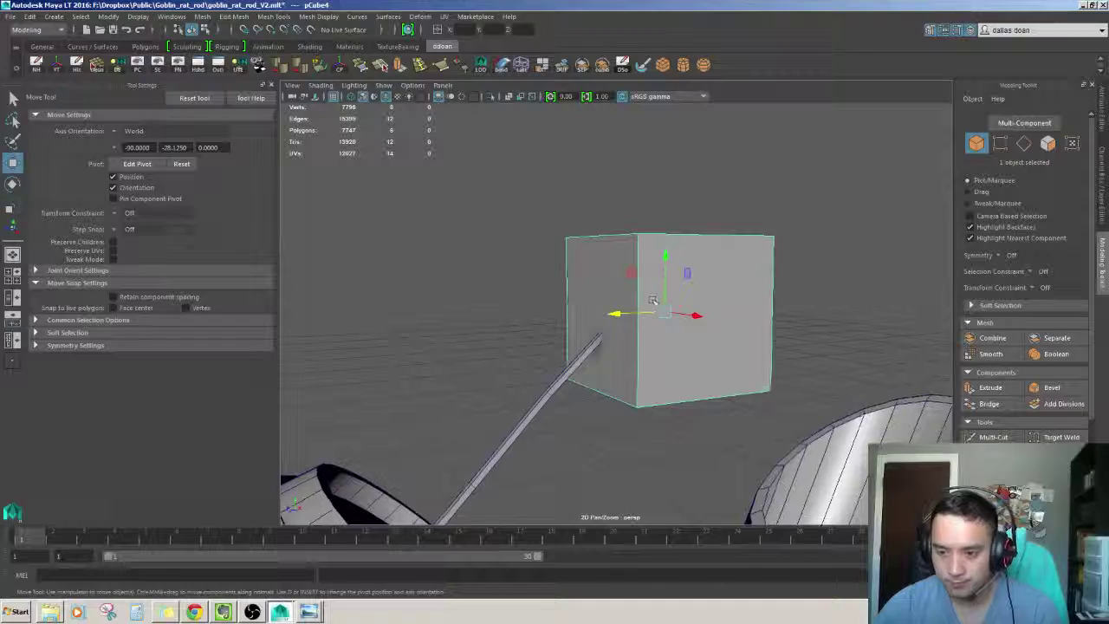
mouse_move(652, 301)
alt+mouse_down()
mouse_move(618, 305)
mouse_move(658, 259)
mouse_move(665, 329)
mouse_move(652, 250)
alt+mouse_up()
key(e)
key(w)
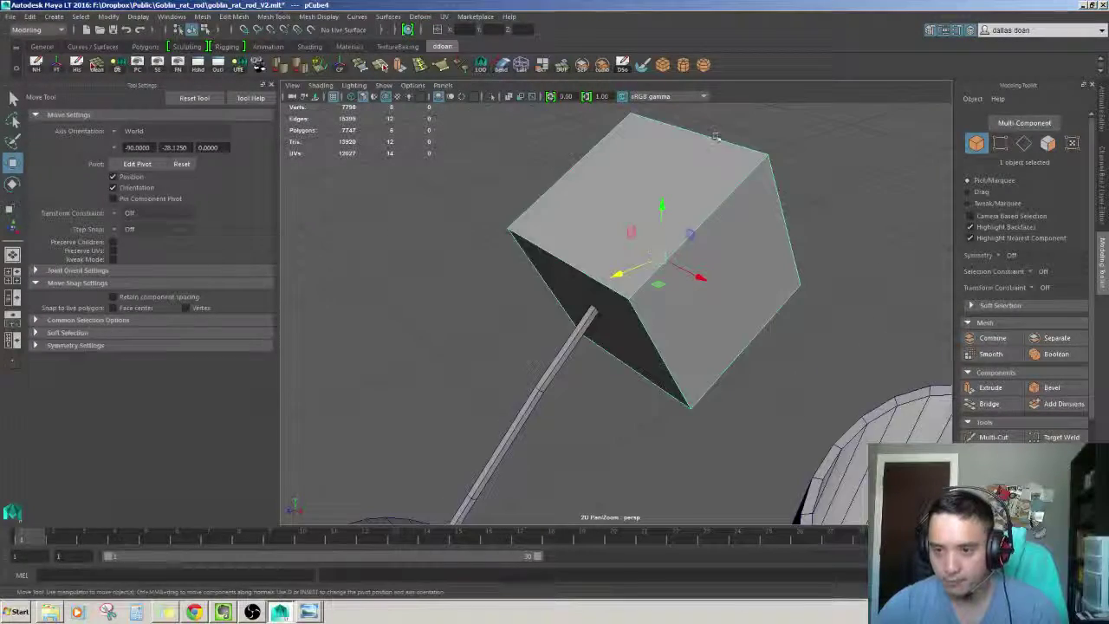
mouse_move(715, 136)
alt+mouse_down()
mouse_move(569, 292)
mouse_move(539, 263)
alt+mouse_up()
Insert edge loops across the antenna-top cube so each face splits into quarters
key(F10)
click(643, 257)
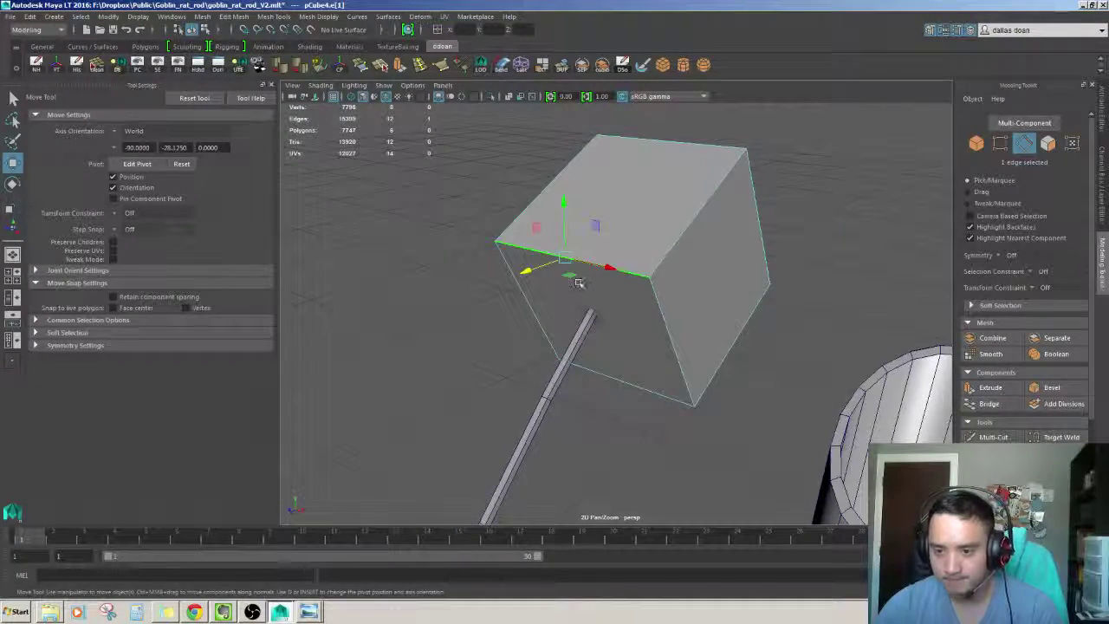
alt+drag(622, 299, 692, 224)
double_click(692, 225)
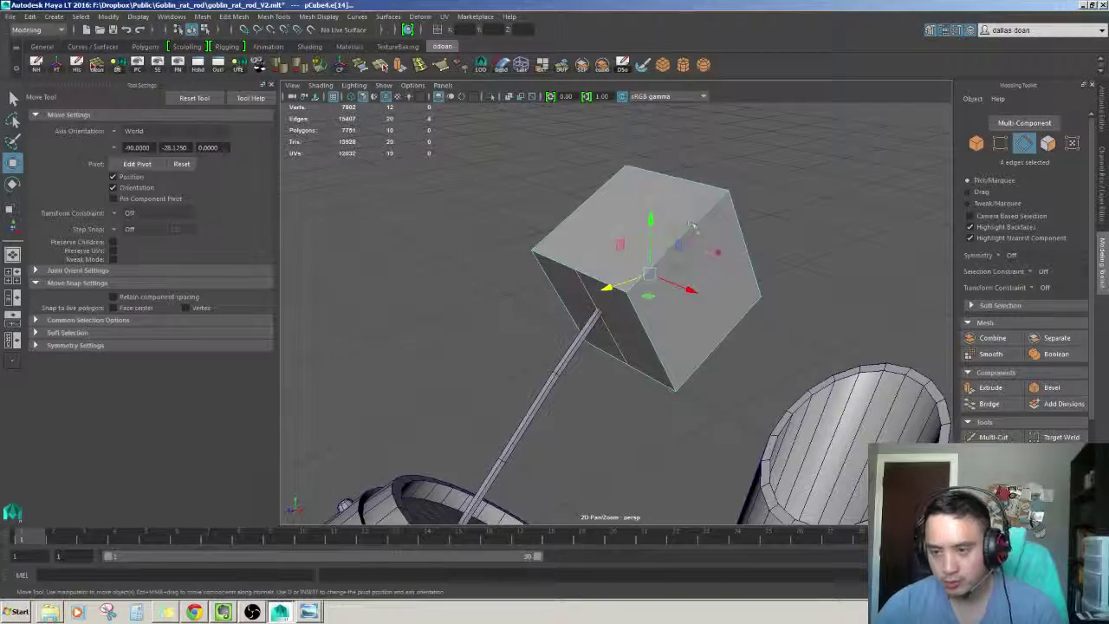
mouse_move(709, 313)
alt+mouse_down()
mouse_move(658, 286)
mouse_move(652, 327)
alt+mouse_up()
scroll(641, 277, up, 2)
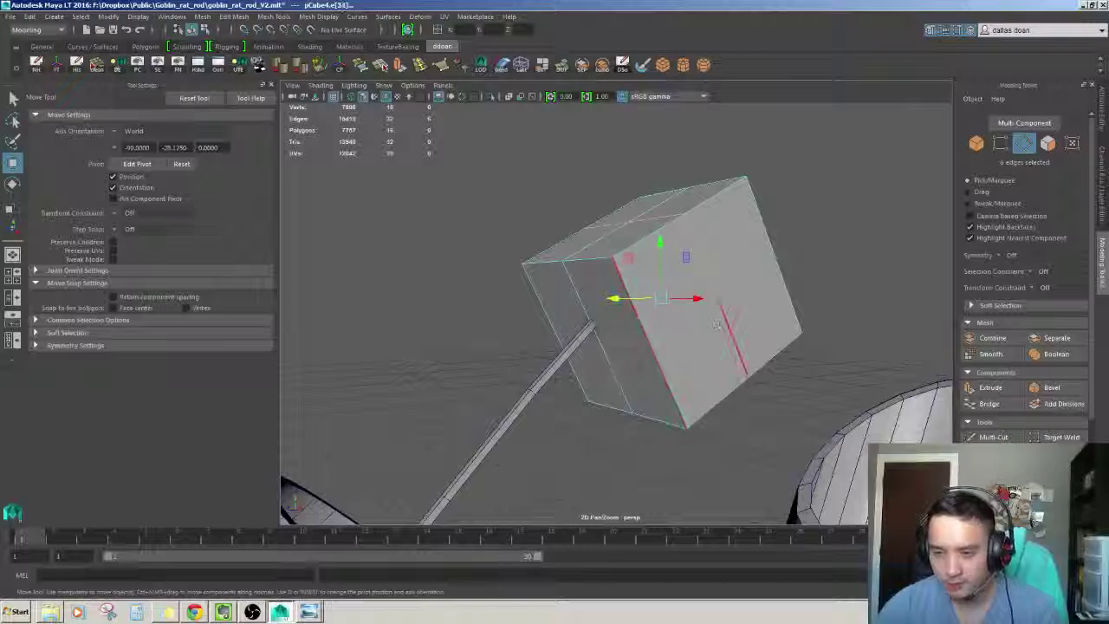
shift+right_drag(716, 325, 642, 241)
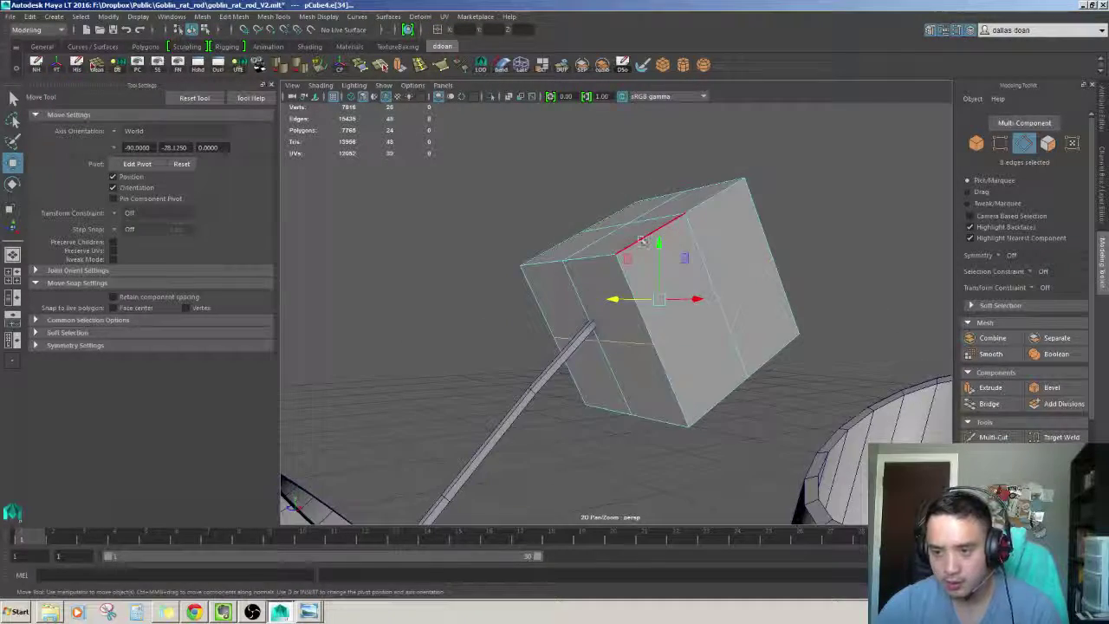
key(ctrl+b)
mouse_move(633, 264)
alt+mouse_down()
mouse_move(656, 271)
mouse_move(660, 306)
mouse_move(643, 283)
mouse_move(618, 289)
mouse_move(629, 269)
alt+mouse_up()
key(F8)
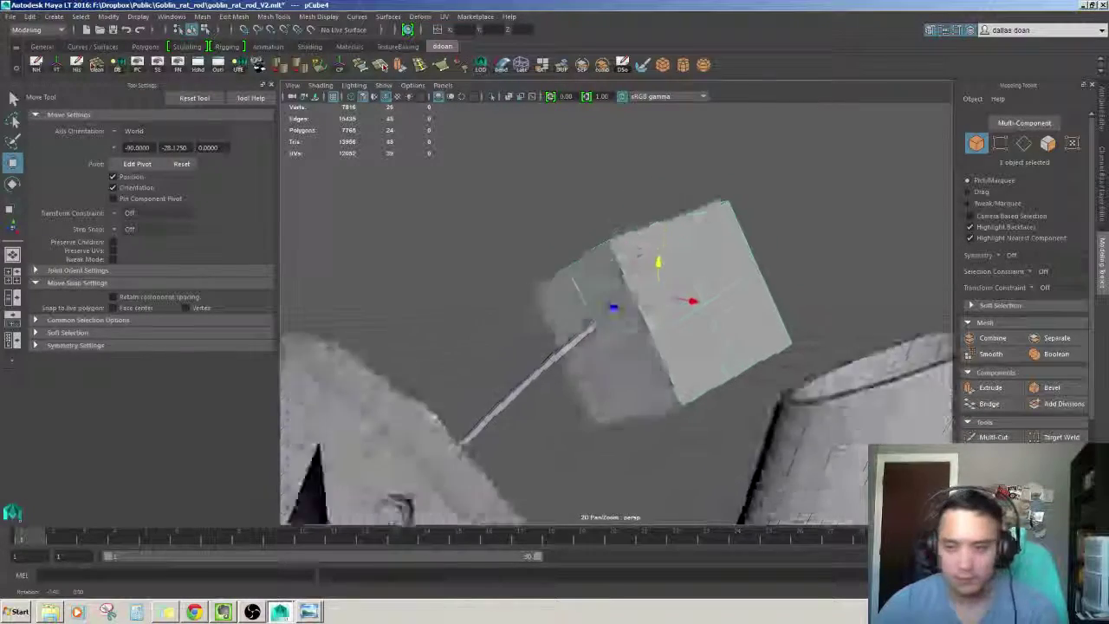
Rotate the cube upright, select two top edges, and show its Channel Box attributes
key(e)
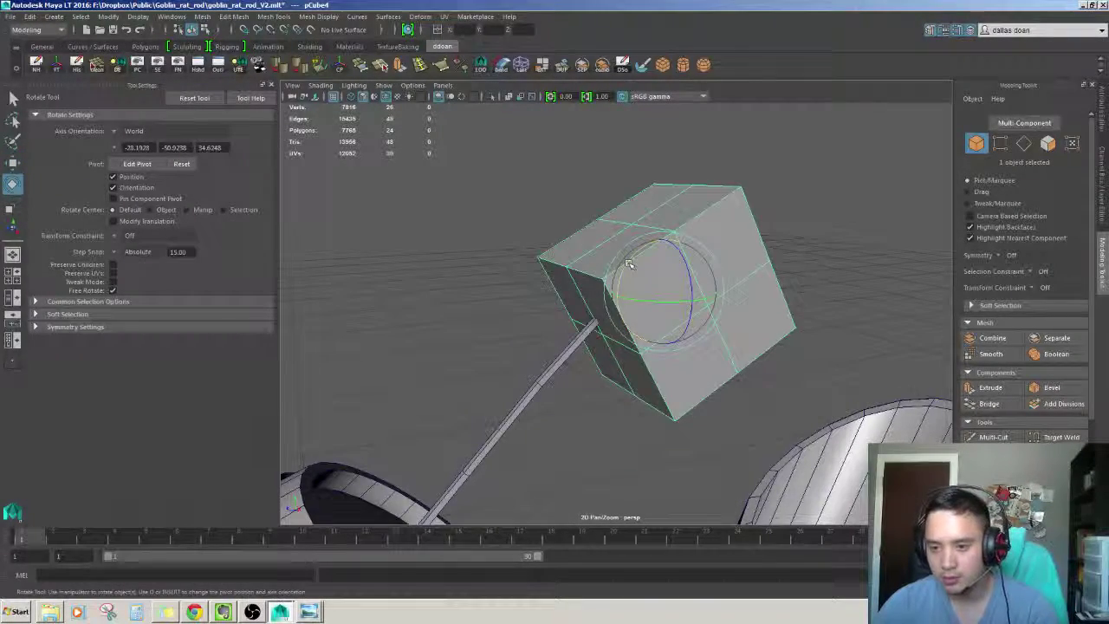
mouse_move(630, 264)
alt+mouse_down()
mouse_move(641, 275)
mouse_move(667, 253)
mouse_move(624, 227)
mouse_move(658, 242)
mouse_move(766, 180)
mouse_move(643, 314)
alt+mouse_up()
key(w)
key(F10)
click(769, 197)
shift+click(689, 261)
scroll(688, 261, down, 3)
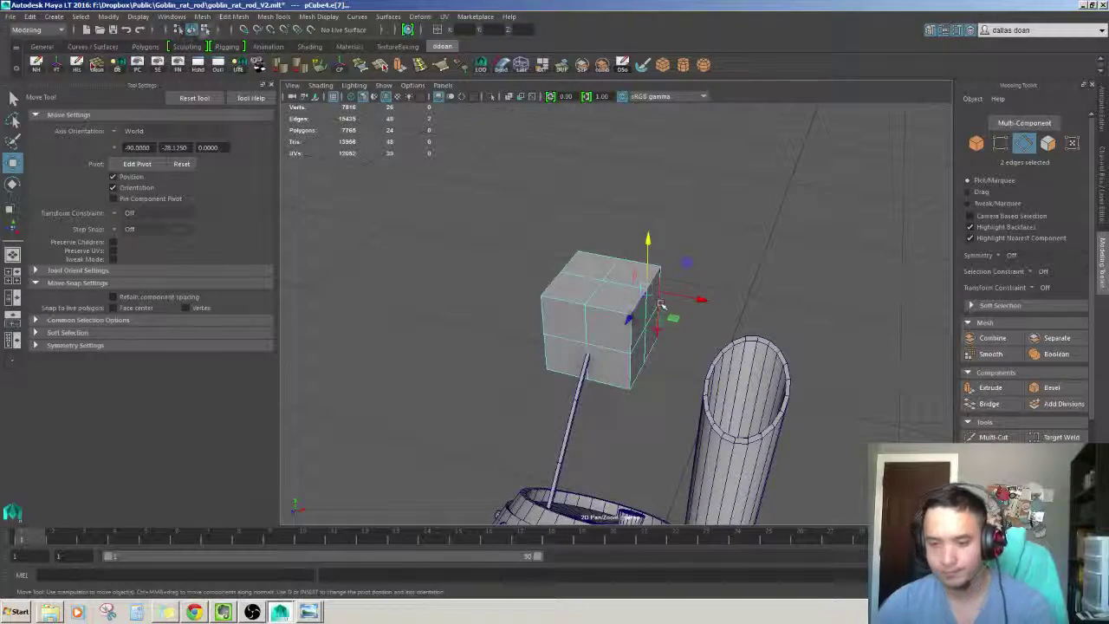
alt+drag(704, 292, 702, 264)
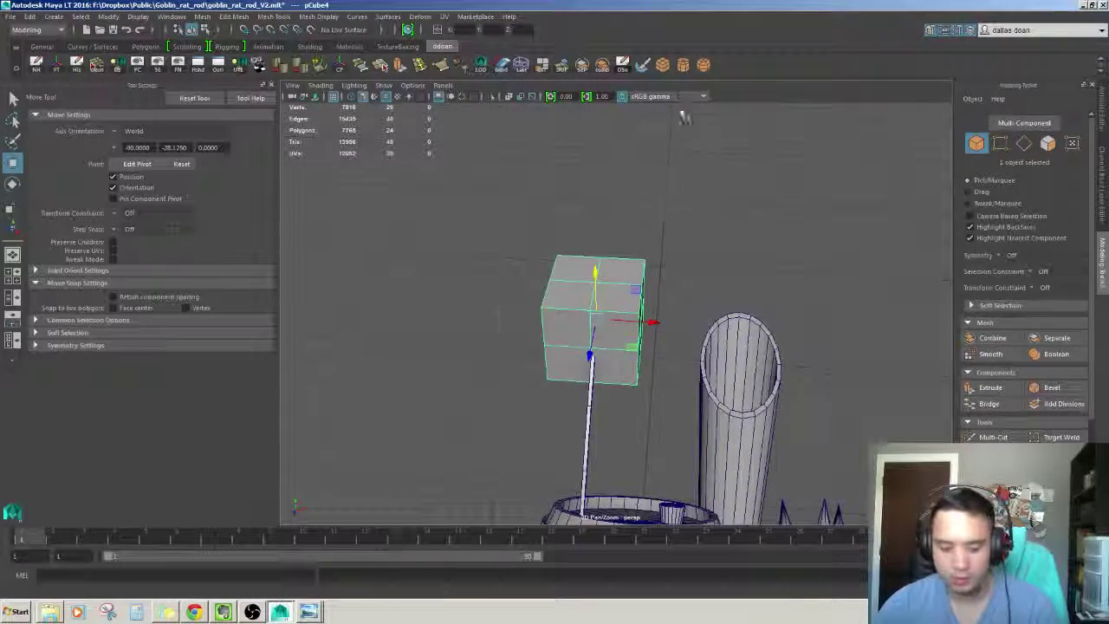
click(1102, 173)
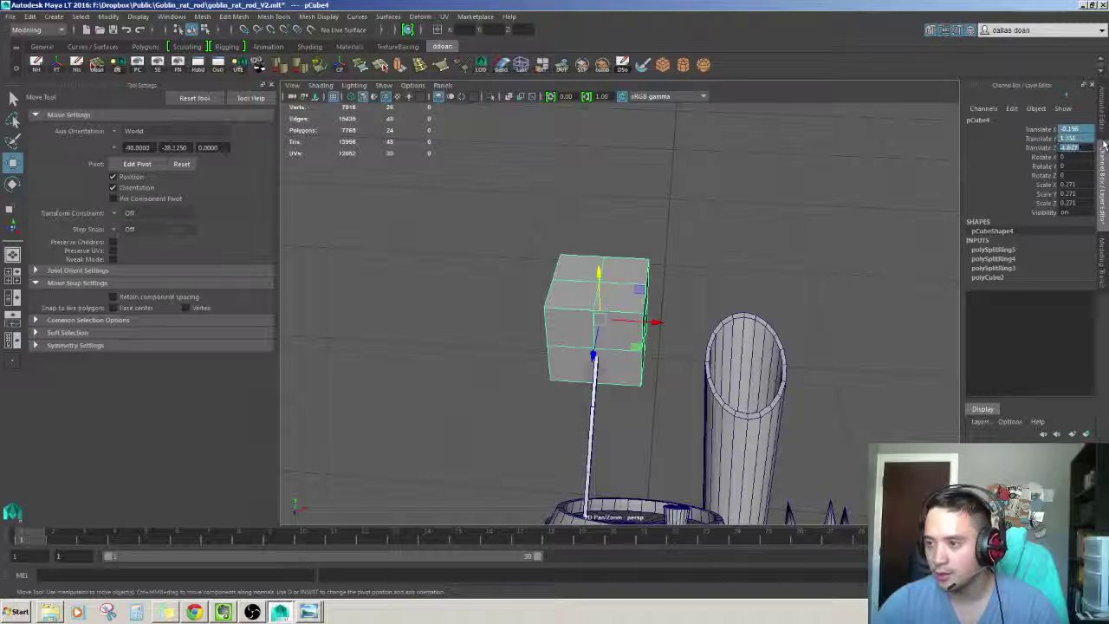
Set the cube's Translate X and Z to 0 and frame it in the view
text(0)
key(Return)
mouse_move(607, 329)
alt+mouse_down()
mouse_move(615, 290)
mouse_move(695, 247)
alt+mouse_up()
key(f)
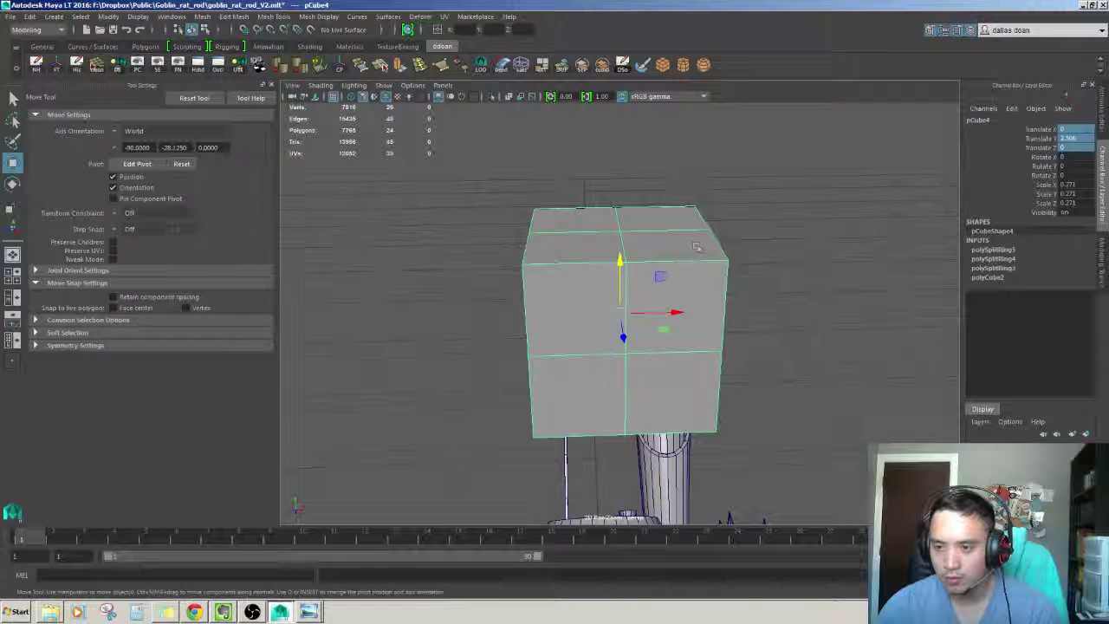
Select the cube's top centre edge and raise it into a roof-like ridge
alt+drag(696, 247, 689, 262)
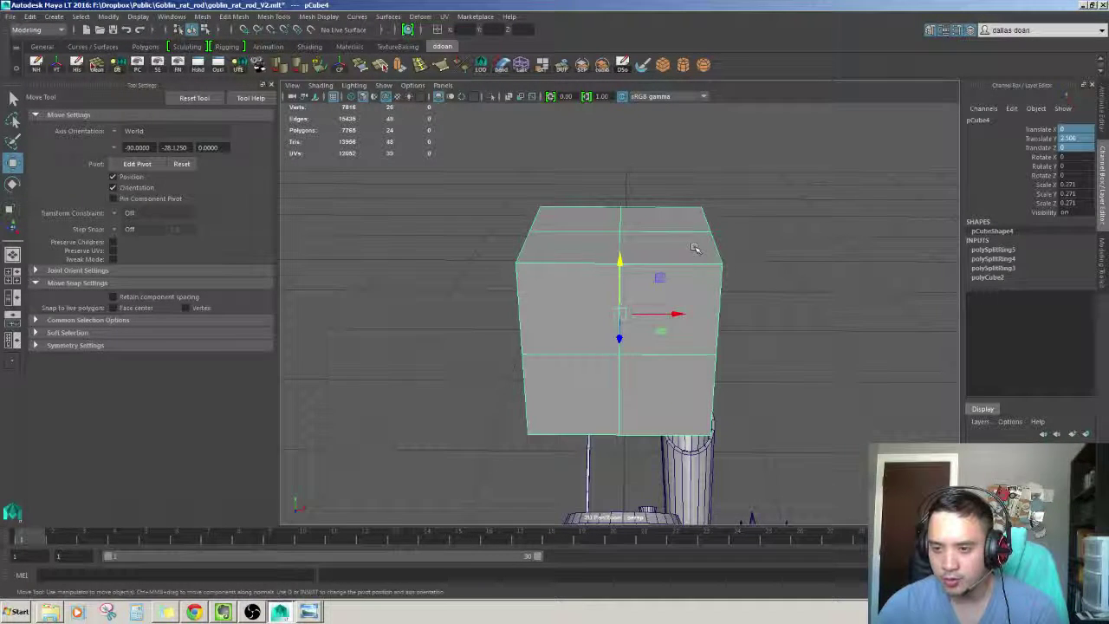
alt+drag(695, 248, 680, 253)
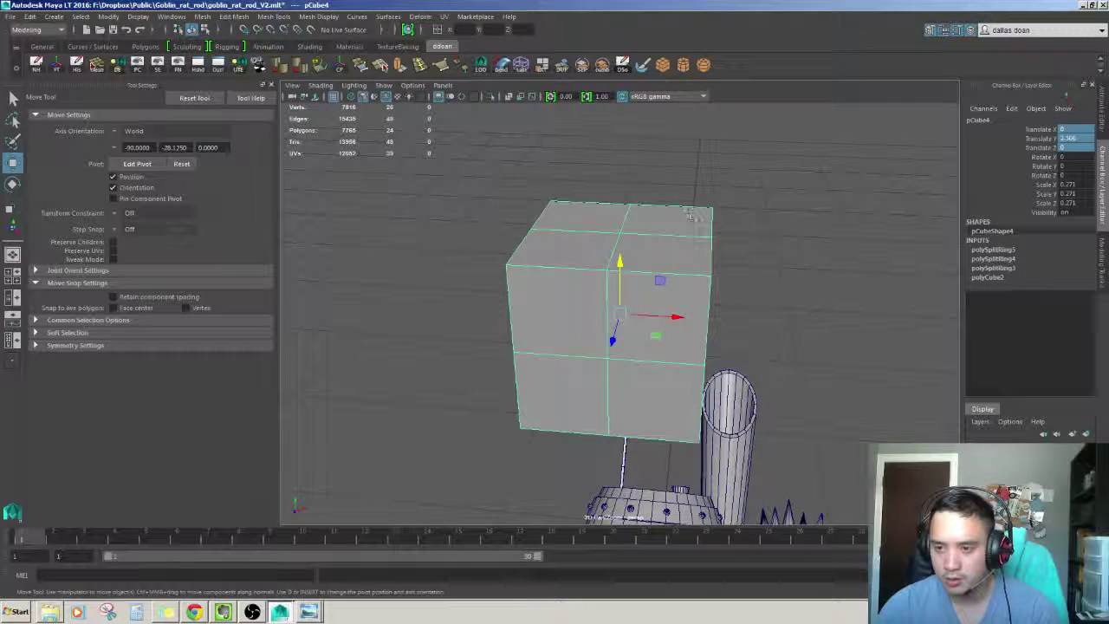
mouse_move(692, 198)
alt+mouse_down()
mouse_move(715, 222)
mouse_move(693, 243)
mouse_move(758, 267)
mouse_move(732, 238)
mouse_move(712, 242)
alt+mouse_up()
key(F10)
click(708, 230)
mouse_move(700, 194)
mouse_down()
mouse_move(703, 211)
mouse_move(658, 242)
mouse_move(571, 283)
mouse_move(660, 378)
mouse_up()
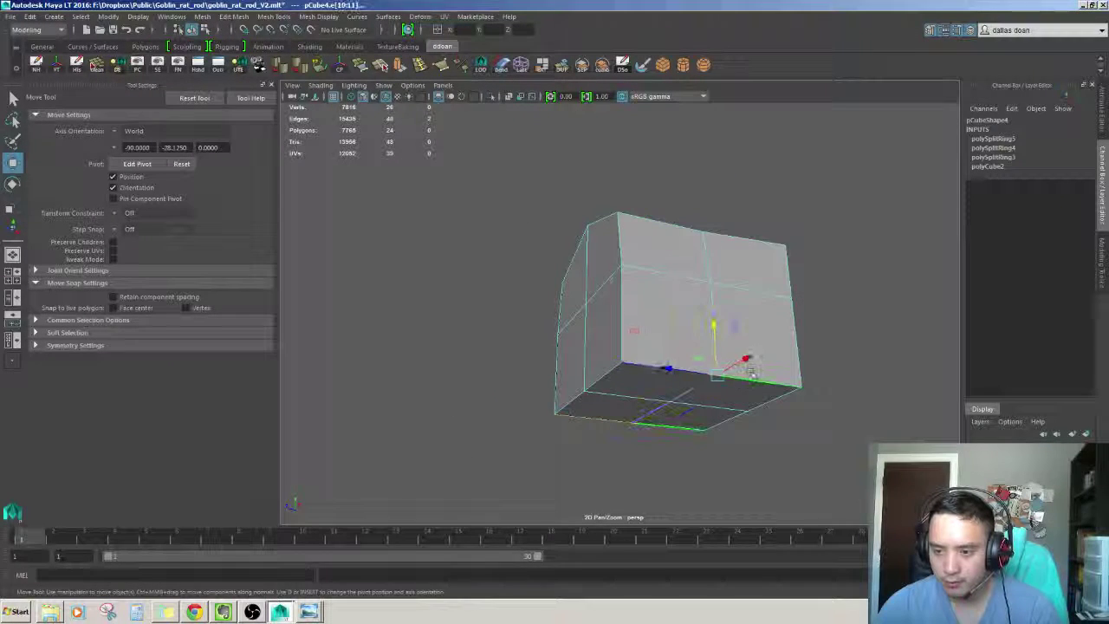
Scale the top and left-face vertex groups to zero, collapsing each into a single point
mouse_move(753, 381)
alt+mouse_down()
mouse_move(719, 373)
mouse_move(647, 392)
mouse_move(606, 260)
alt+mouse_up()
mouse_move(508, 187)
mouse_down()
mouse_move(563, 246)
mouse_move(732, 264)
mouse_move(742, 279)
mouse_move(727, 270)
mouse_up()
key(r)
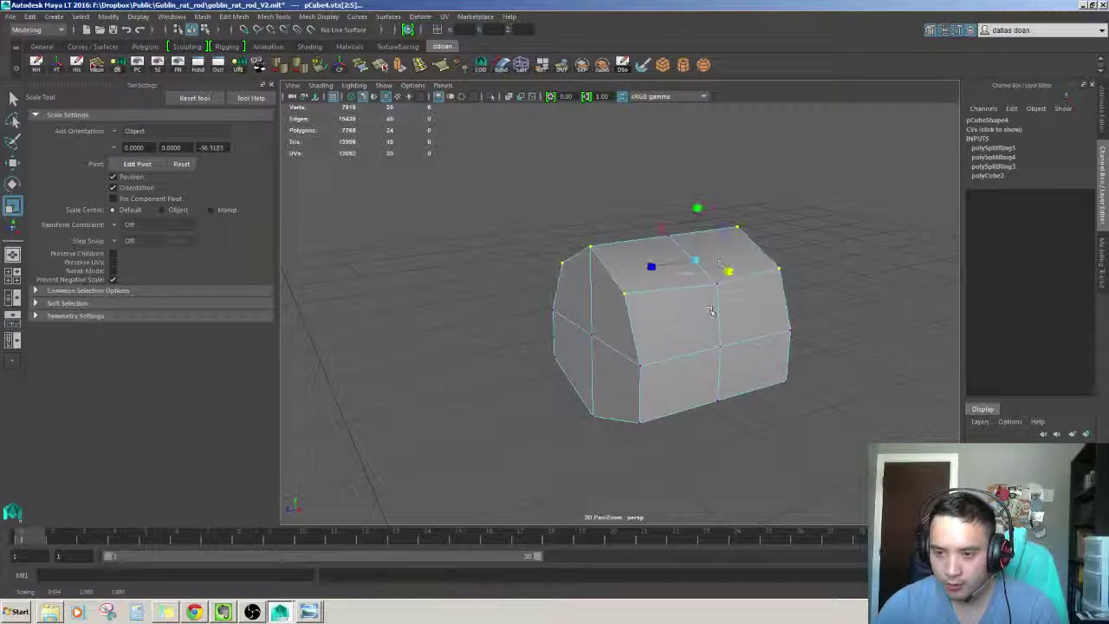
alt+drag(710, 310, 664, 319)
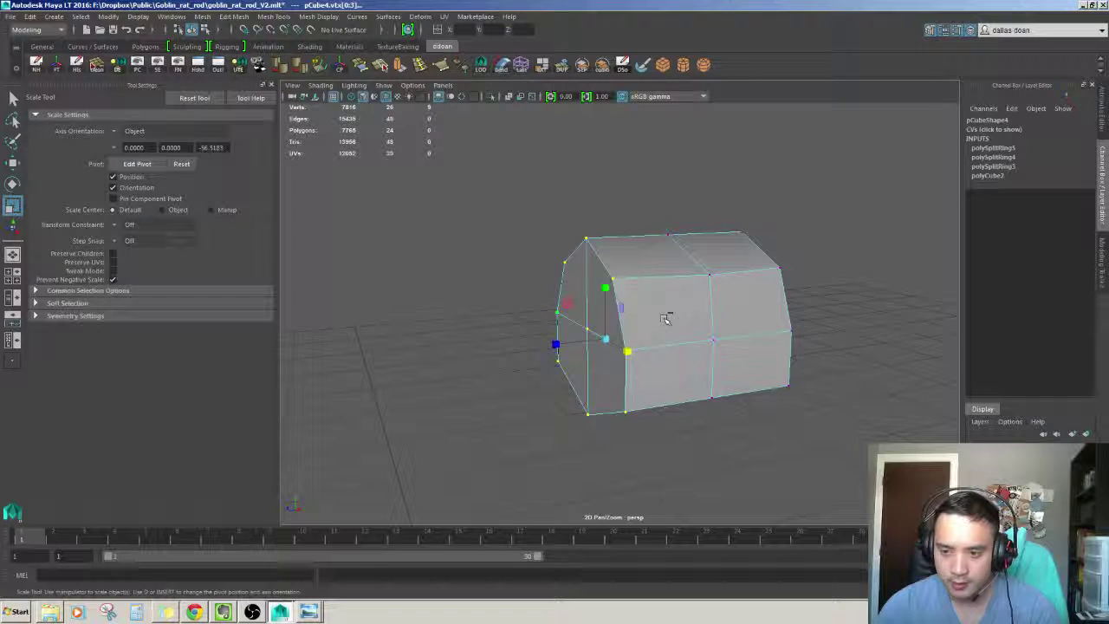
shift+right_drag(674, 260, 658, 286)
alt+drag(674, 260, 643, 304)
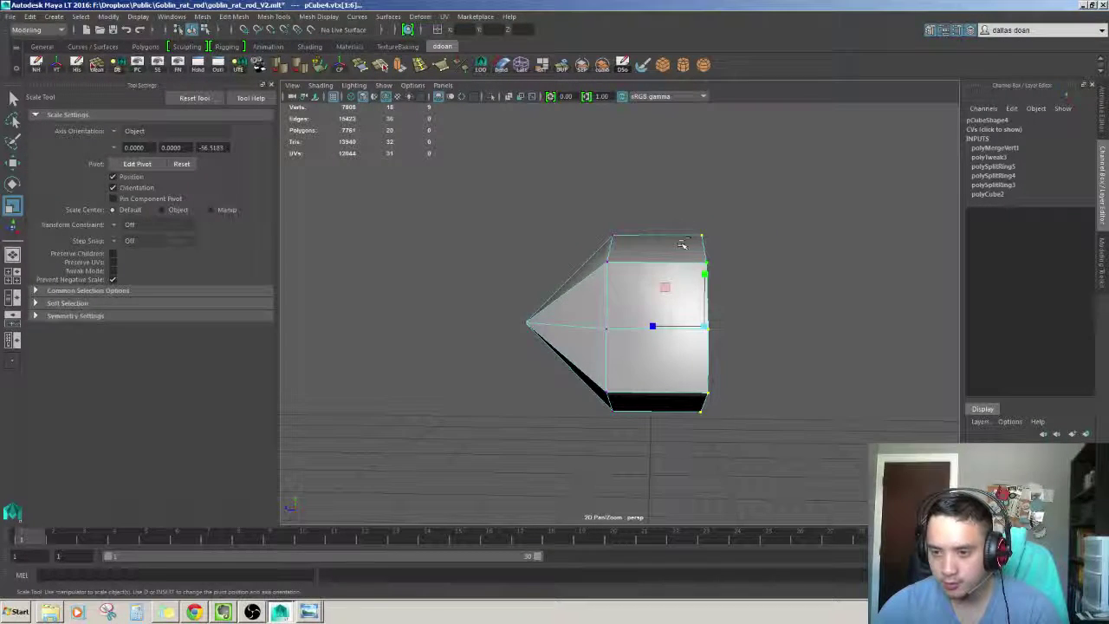
shift+right_drag(688, 223, 710, 240)
mouse_move(710, 240)
alt+mouse_down()
mouse_move(715, 331)
mouse_move(762, 322)
alt+mouse_up()
Pull the left tip vertex farther out and select an edge loop on the diamond
key(w)
click(528, 325)
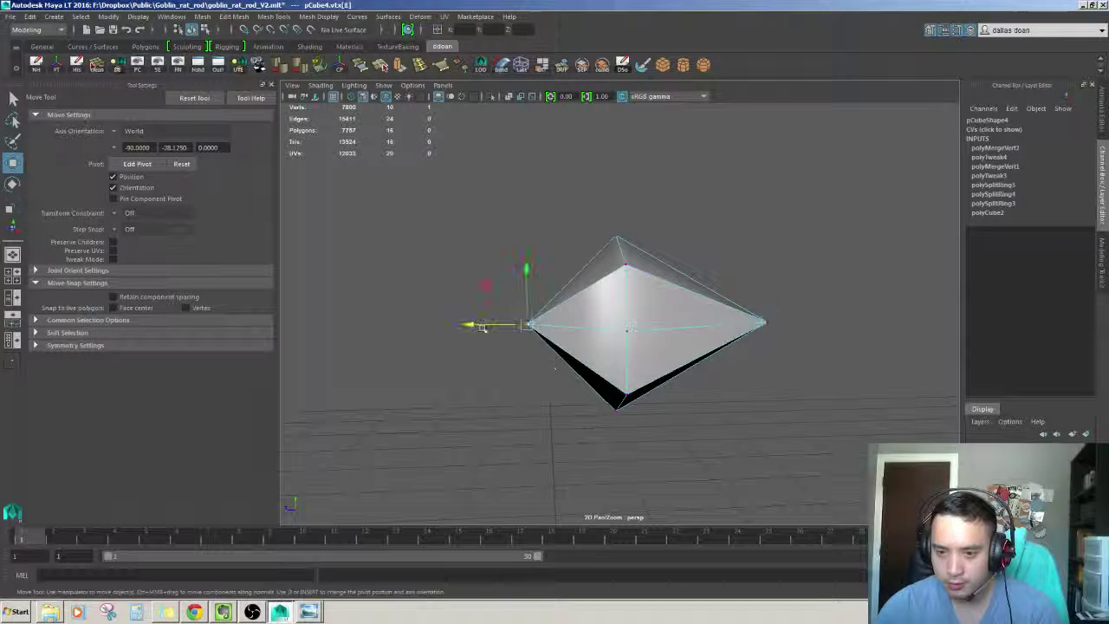
mouse_move(456, 325)
mouse_down()
mouse_move(416, 322)
mouse_move(660, 394)
mouse_move(630, 331)
mouse_up()
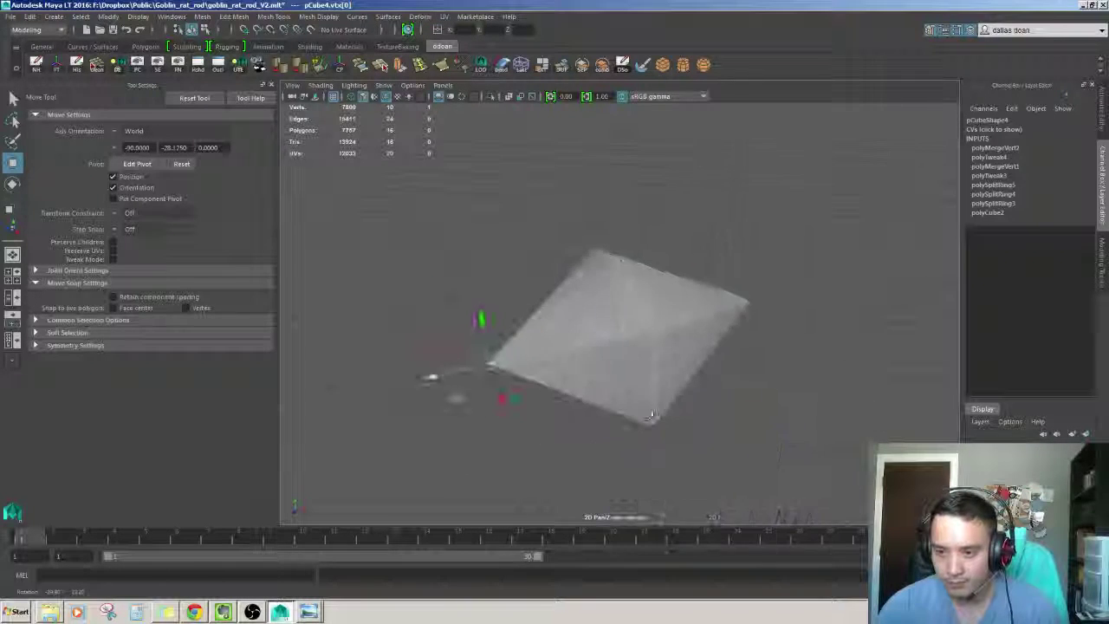
key(F10)
double_click(607, 338)
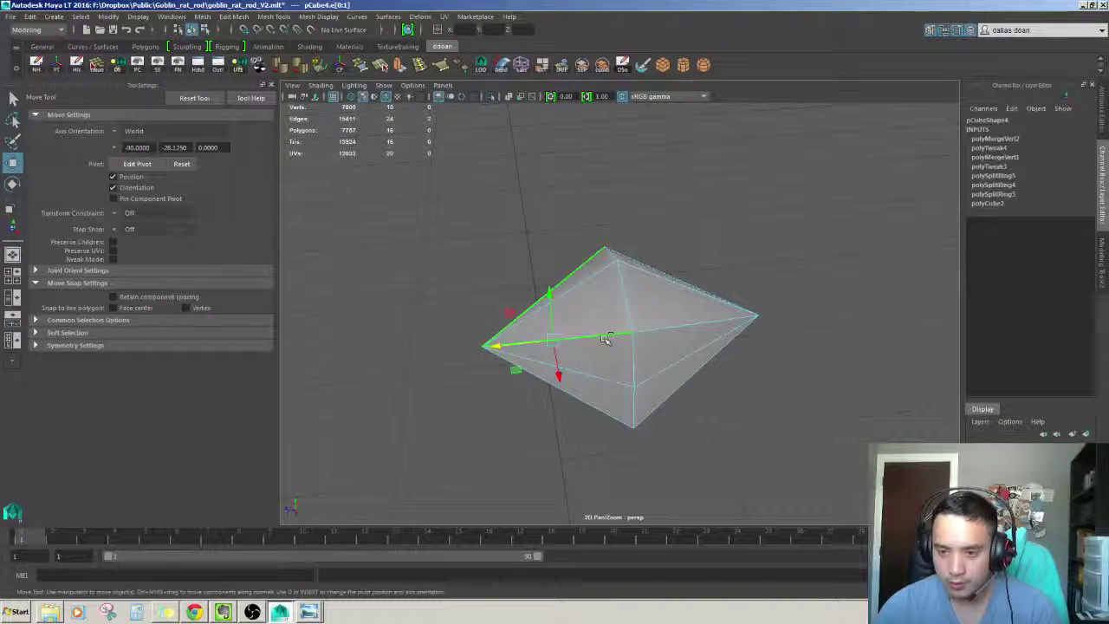
mouse_move(606, 338)
alt+mouse_down()
mouse_move(625, 505)
mouse_move(613, 360)
alt+mouse_up()
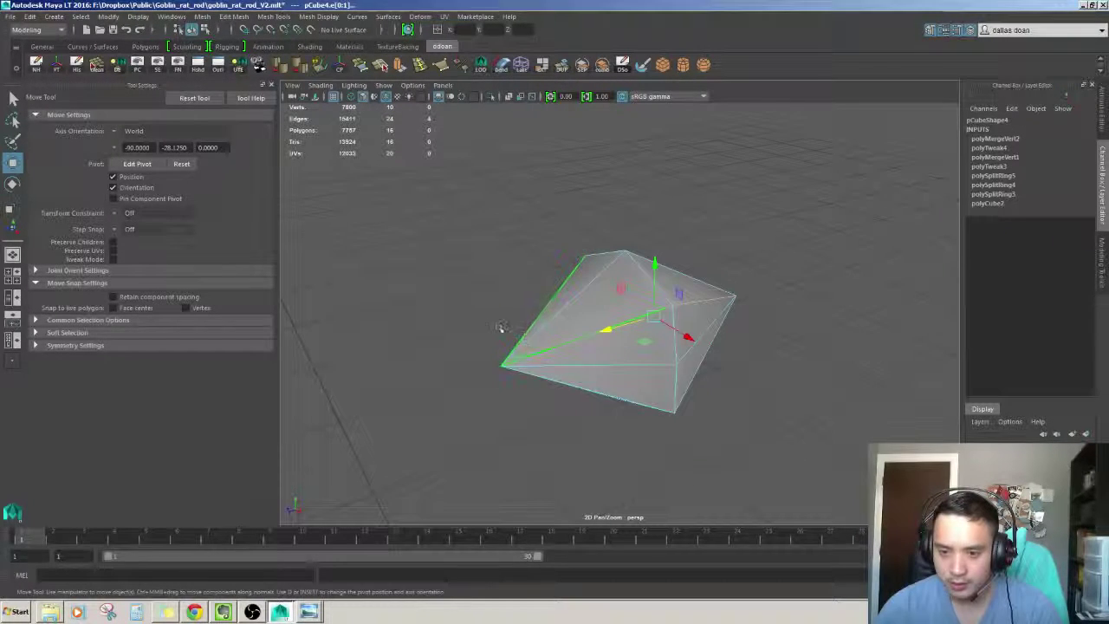
key(F9)
Extrude the left tip vertex with an adjusted width, then undo that last extrusion
click(503, 363)
key(ctrl+e)
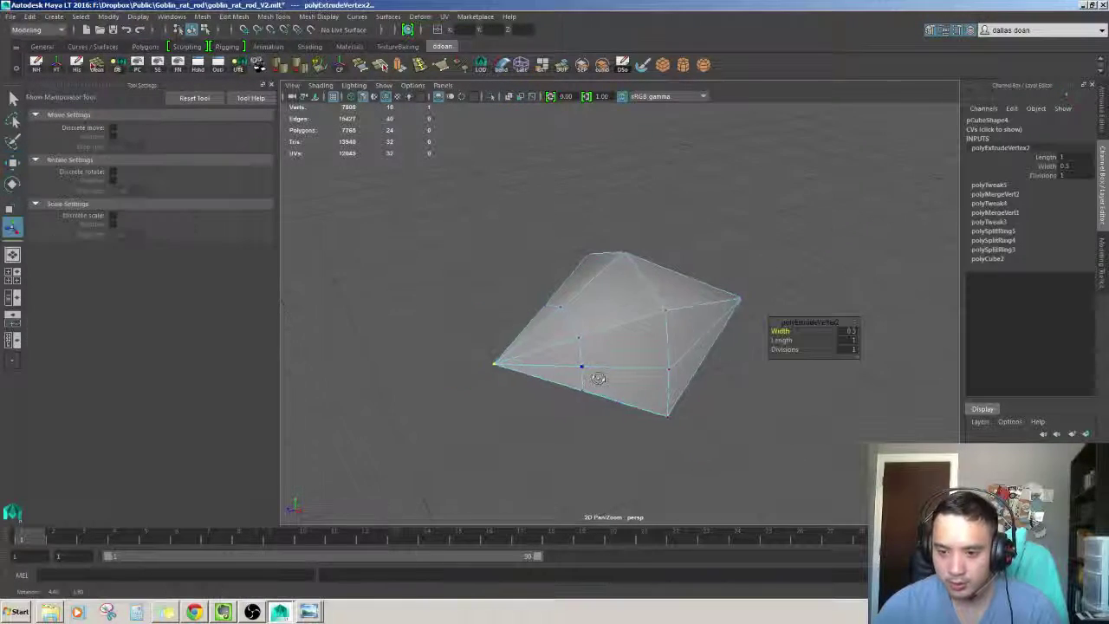
drag(589, 371, 725, 297)
alt+drag(702, 406, 795, 322)
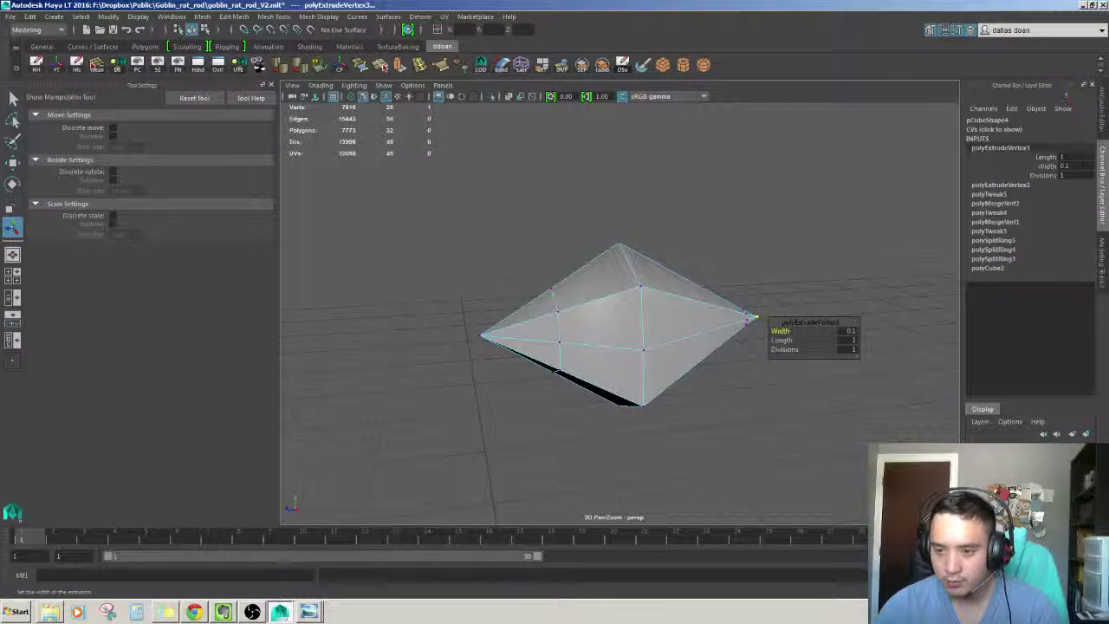
key(ctrl+z)
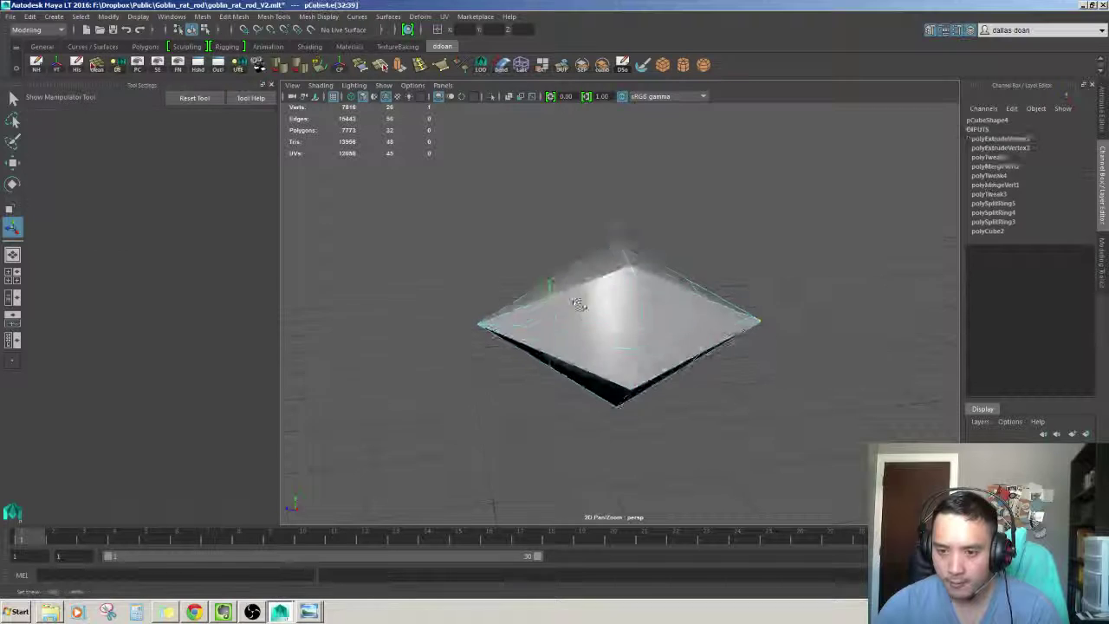
mouse_move(701, 312)
alt+mouse_down()
mouse_move(632, 334)
mouse_move(699, 355)
alt+mouse_up()
key(r)
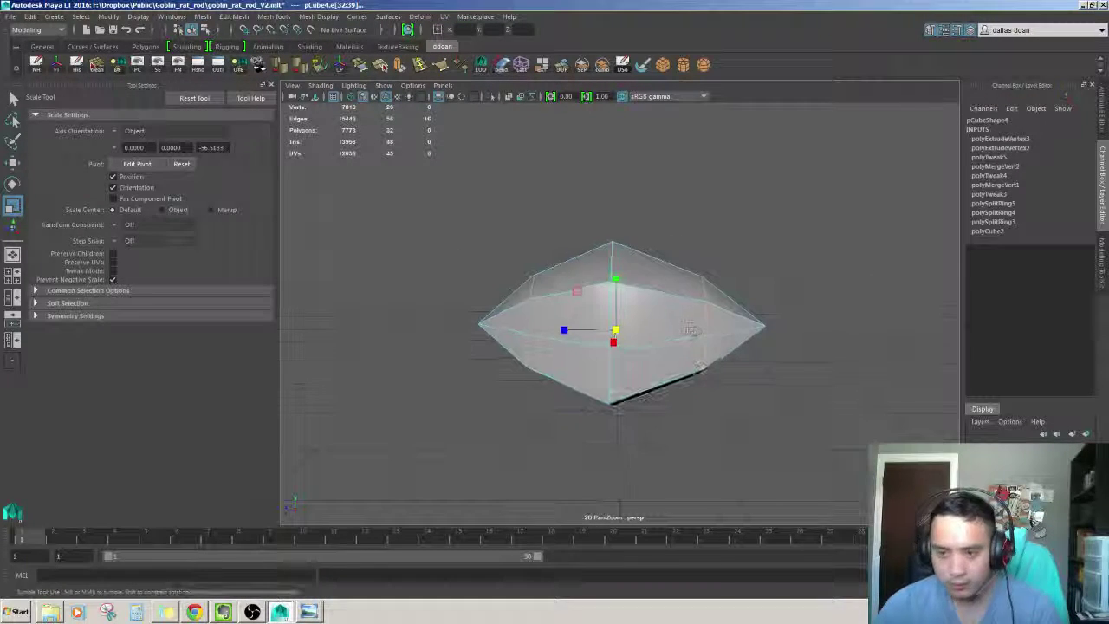
Select the crystal's tip and corner vertices and stretch it into a long pointed shape
key(w)
key(F9)
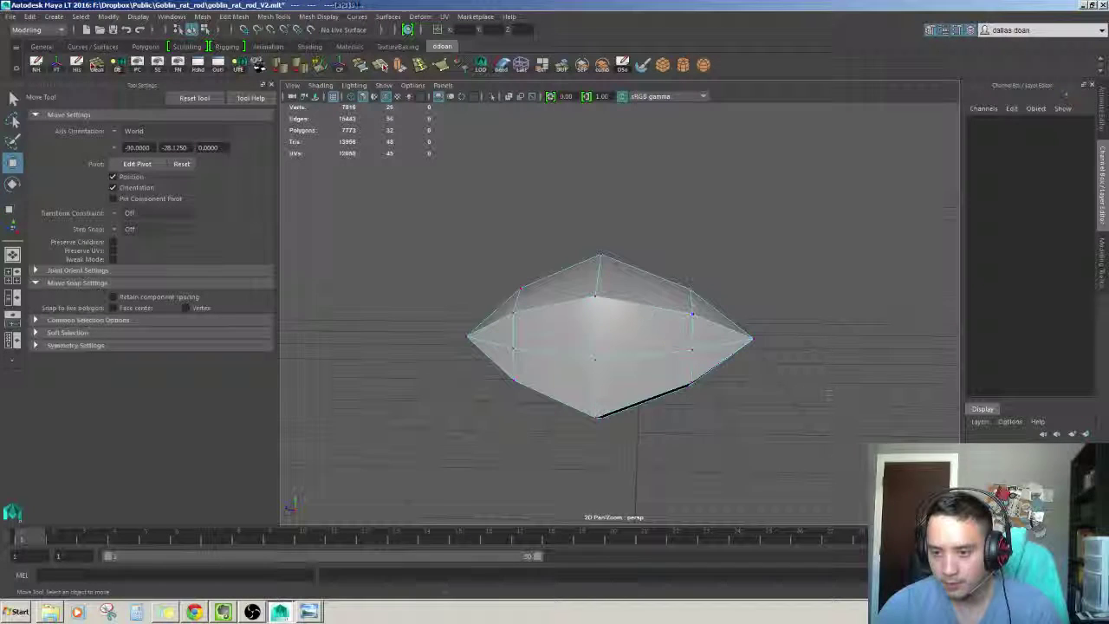
click(753, 337)
mouse_move(722, 348)
alt+mouse_down()
mouse_move(710, 338)
mouse_move(644, 364)
mouse_move(699, 313)
mouse_move(680, 299)
alt+mouse_up()
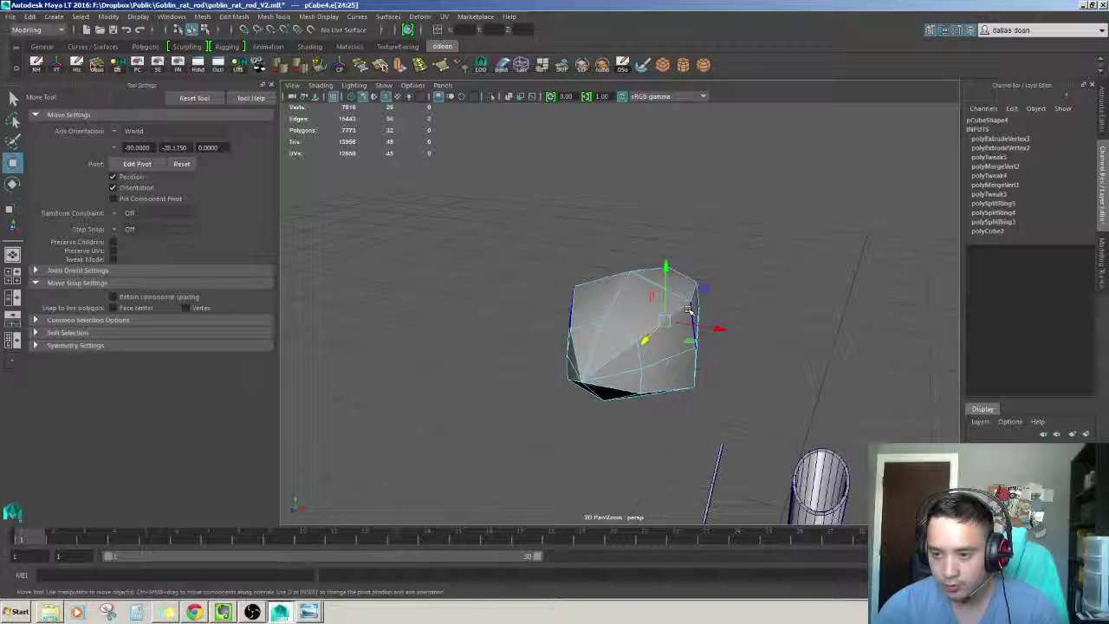
click(680, 299)
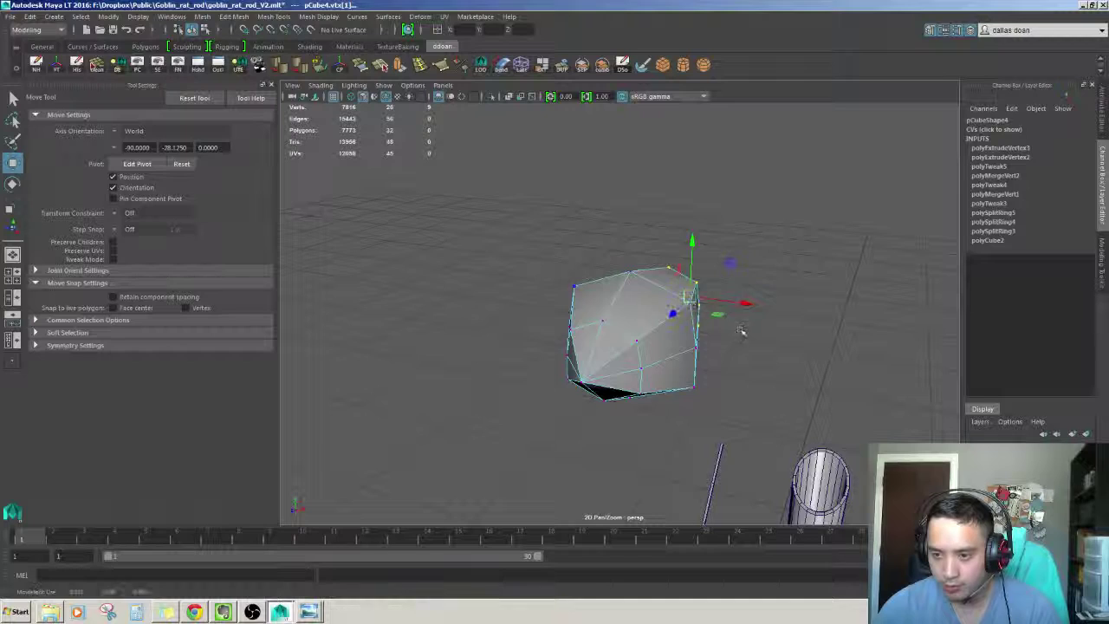
alt+drag(741, 331, 797, 302)
click(797, 302)
click(710, 282)
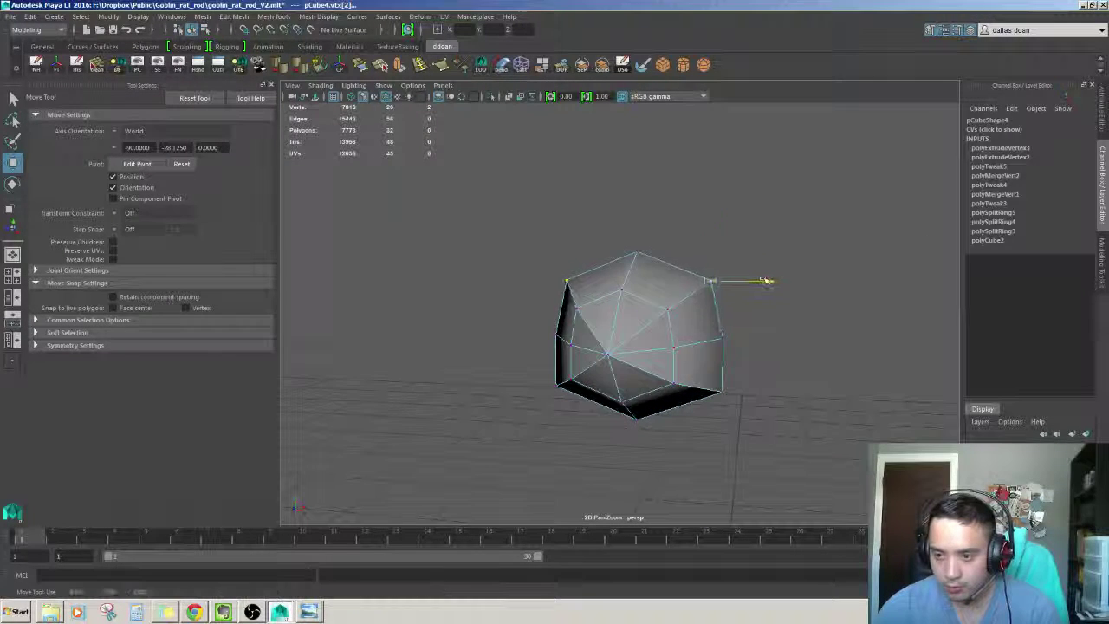
click(752, 327)
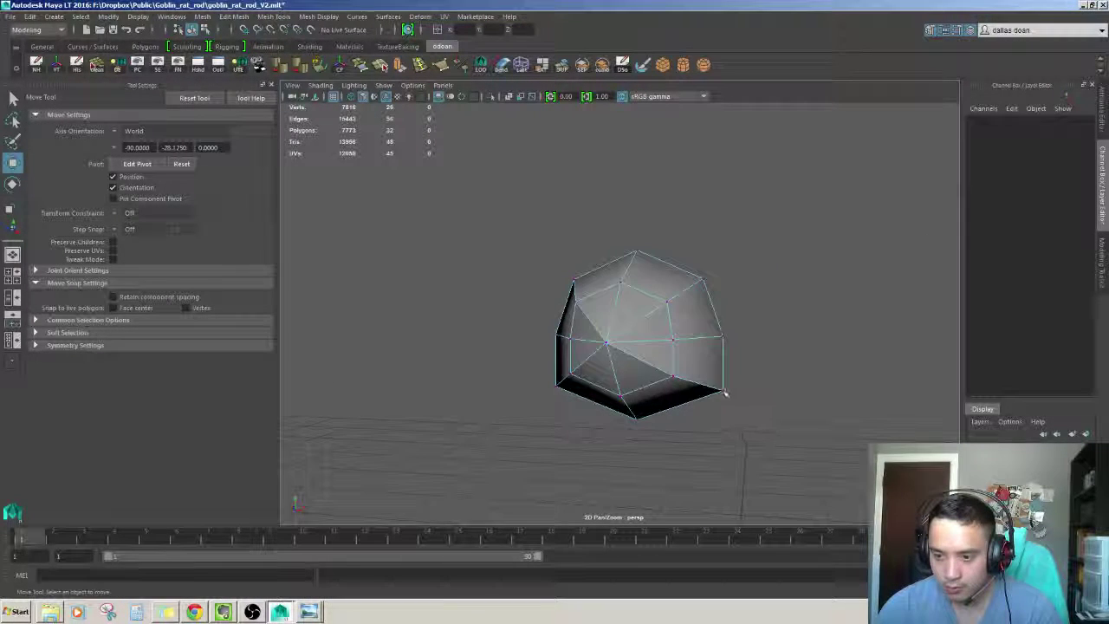
click(725, 394)
mouse_move(756, 390)
alt+mouse_down()
mouse_move(660, 313)
mouse_move(648, 323)
mouse_move(594, 300)
alt+mouse_up()
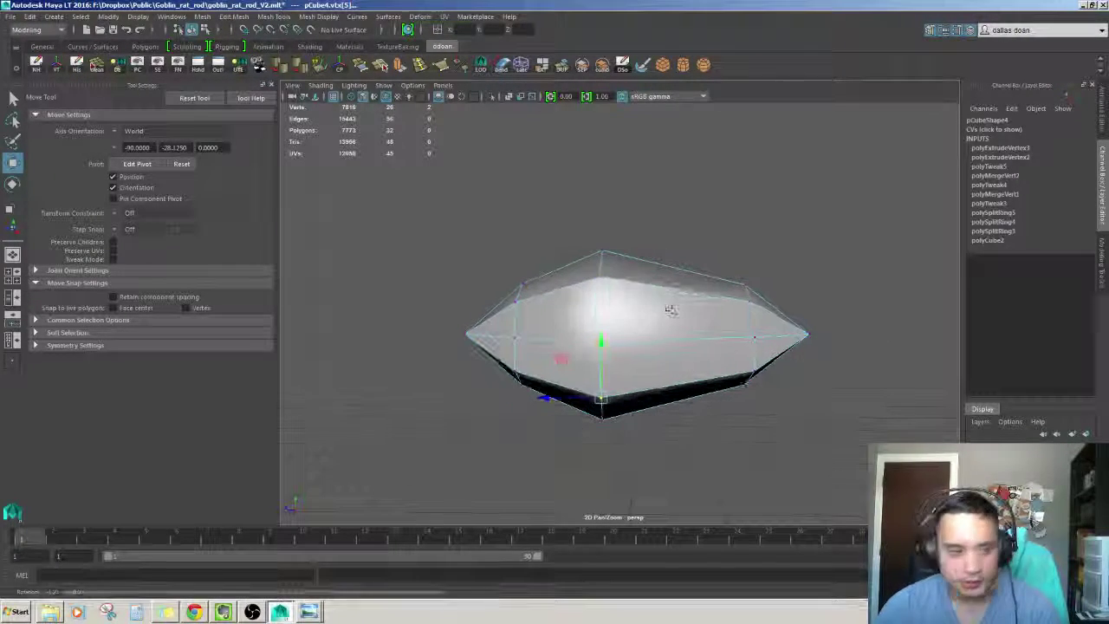
alt+drag(668, 309, 689, 315)
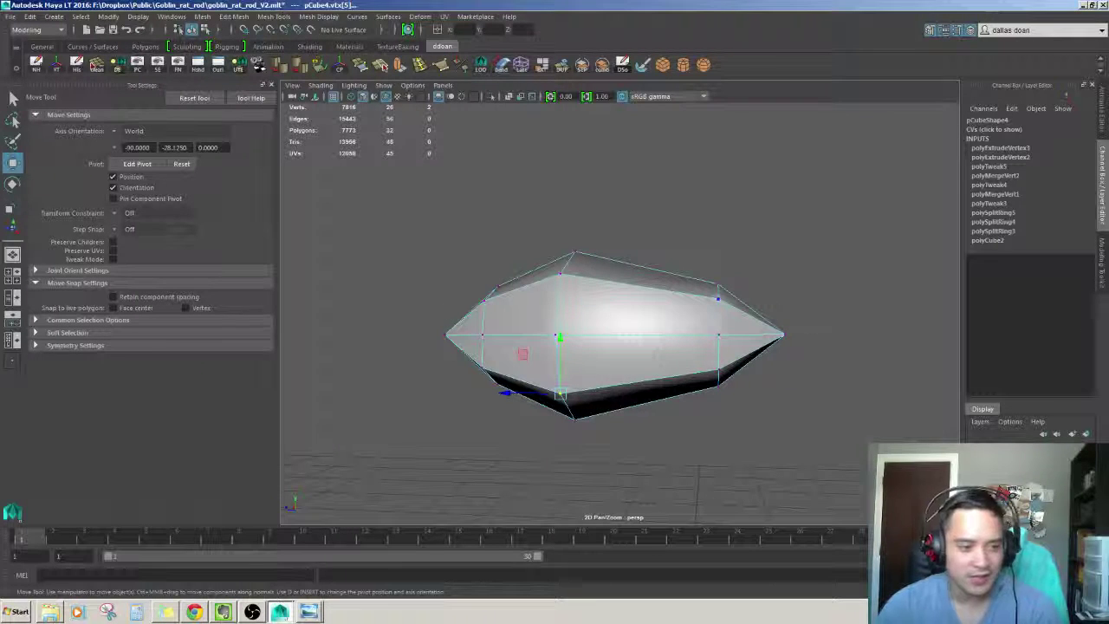
Soften the crystal's edges for smooth shading and delete its construction history
click(783, 335)
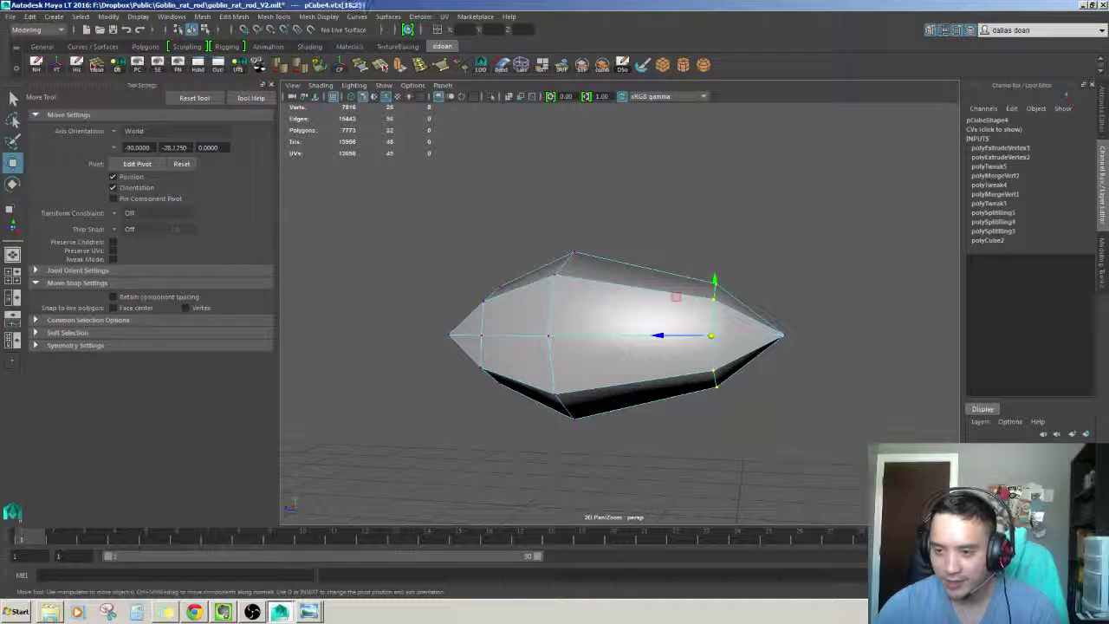
drag(680, 232, 748, 426)
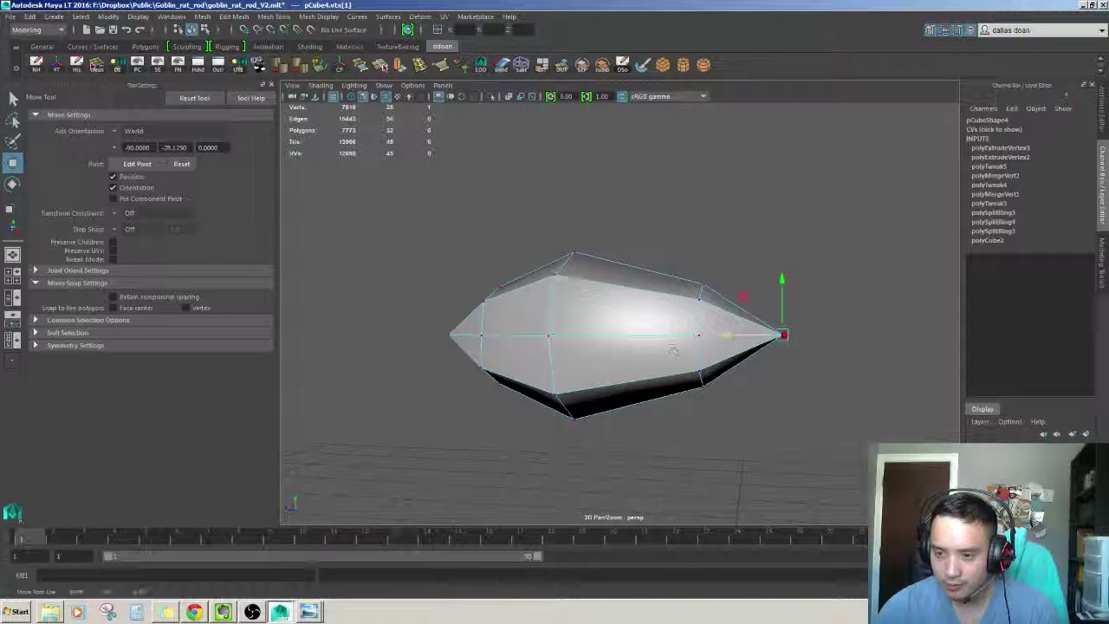
mouse_move(672, 350)
alt+mouse_down()
mouse_move(645, 394)
mouse_move(700, 311)
mouse_move(733, 322)
alt+mouse_up()
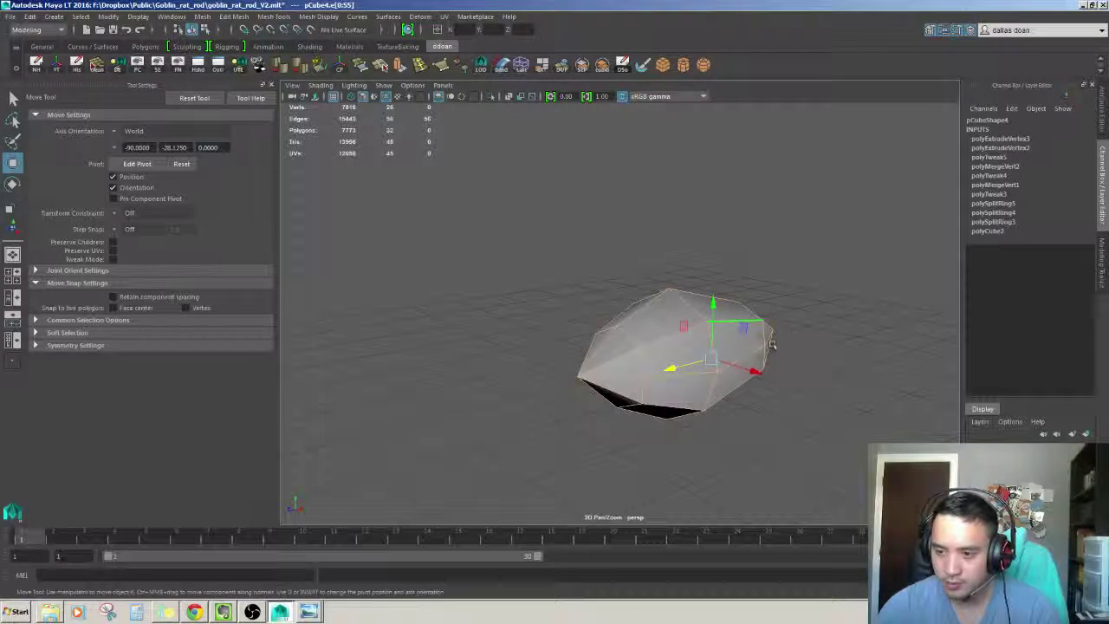
shift+right_drag(771, 345, 751, 321)
key(F8)
alt+drag(866, 391, 736, 409)
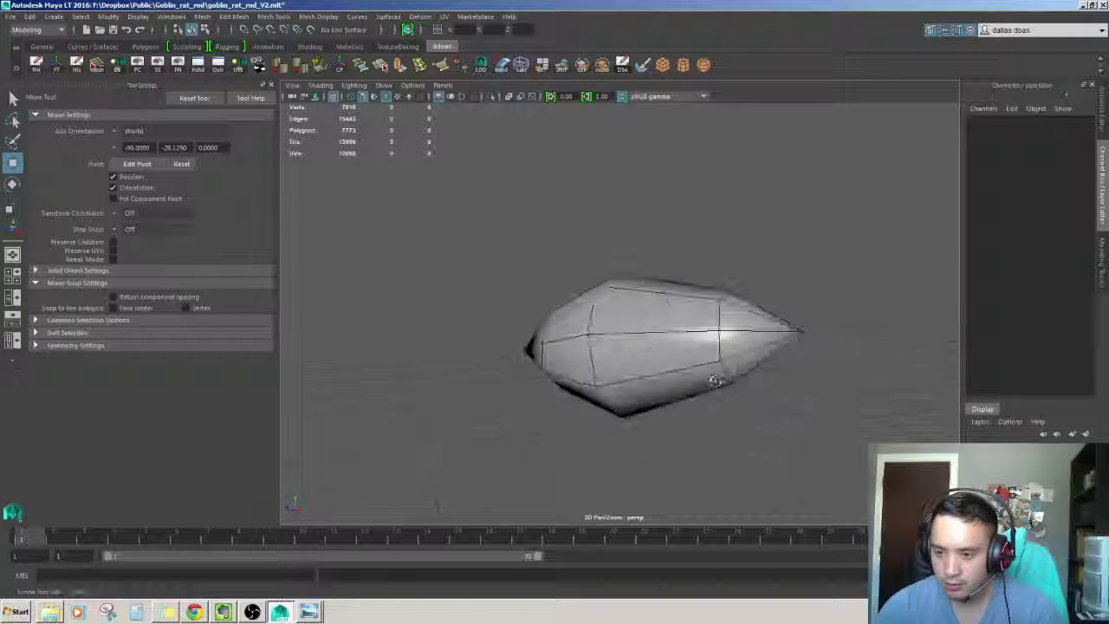
key(alt+shift+d)
Place the crystal on the antenna rod's tip, tilt it -30 on X, and shrink it
scroll(619, 347, down, 3)
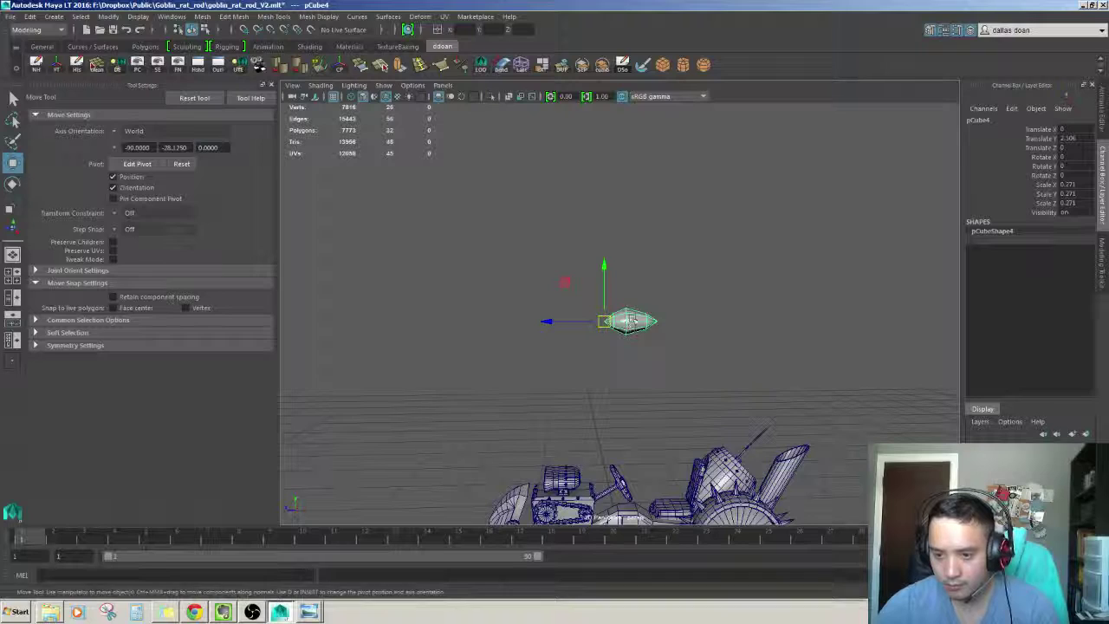
click(667, 364)
click(628, 321)
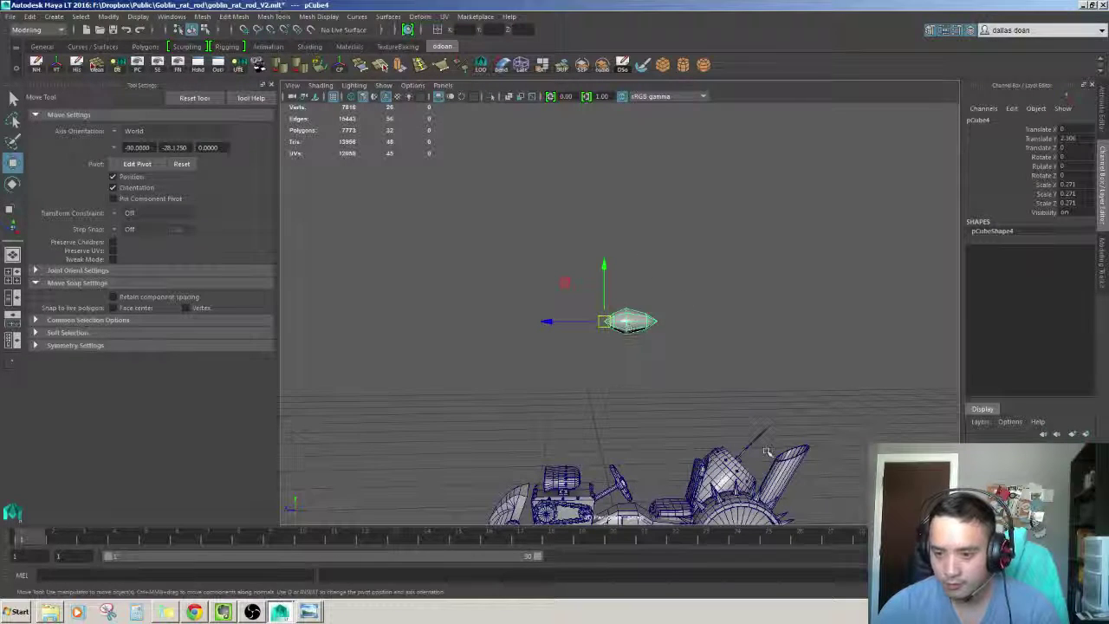
key(f)
scroll(610, 317, down, 3)
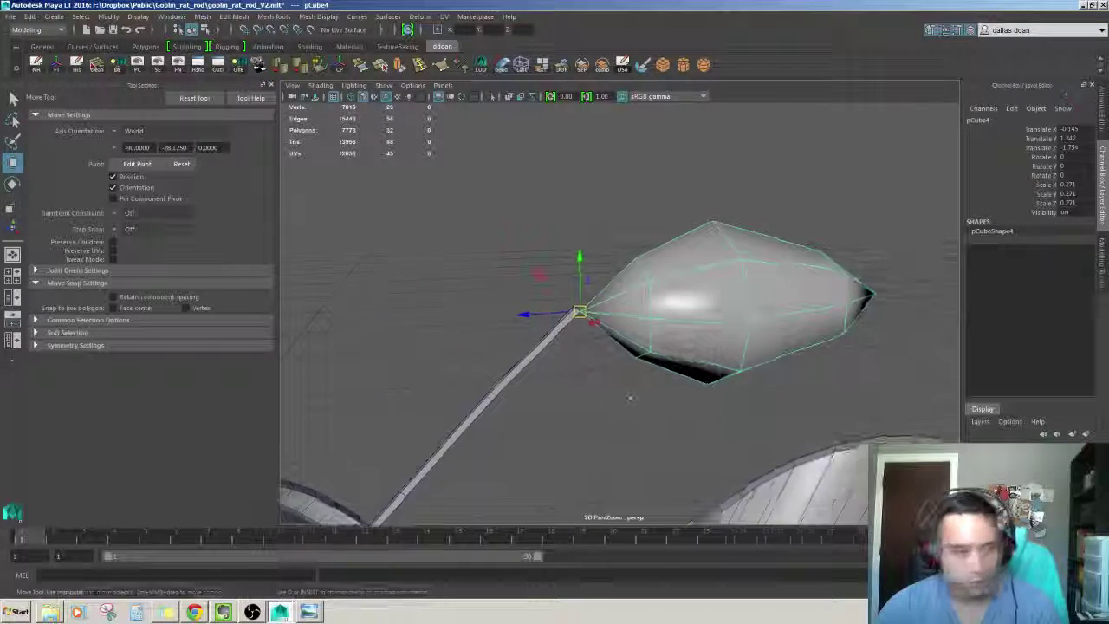
alt+drag(610, 317, 673, 405)
key(e)
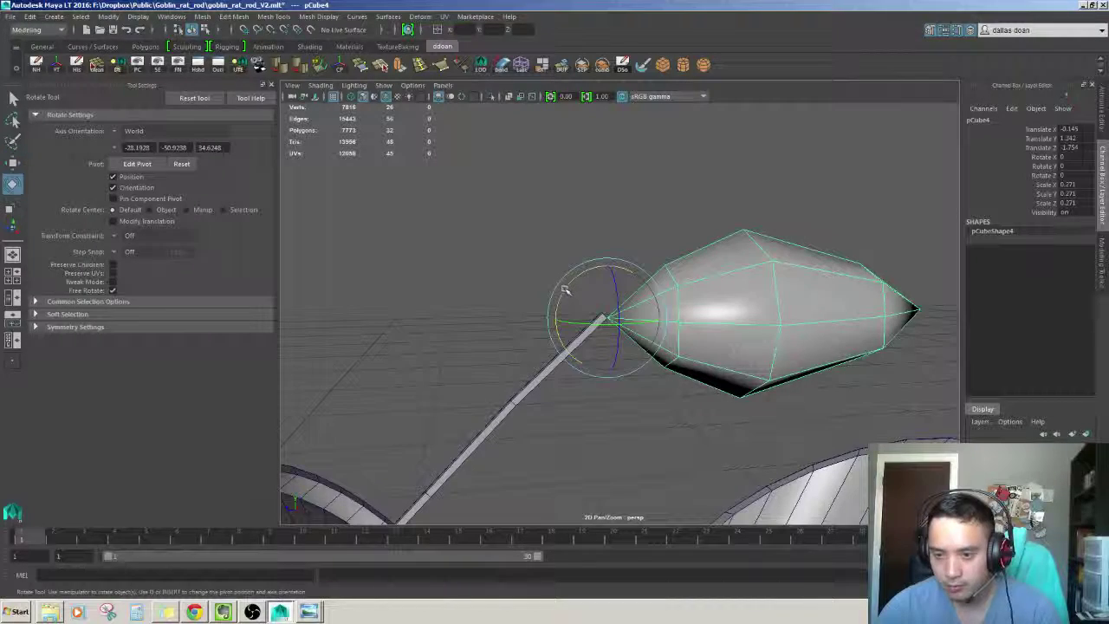
mouse_move(565, 291)
mouse_down()
mouse_move(583, 293)
mouse_move(634, 475)
mouse_move(616, 326)
mouse_up()
key(w)
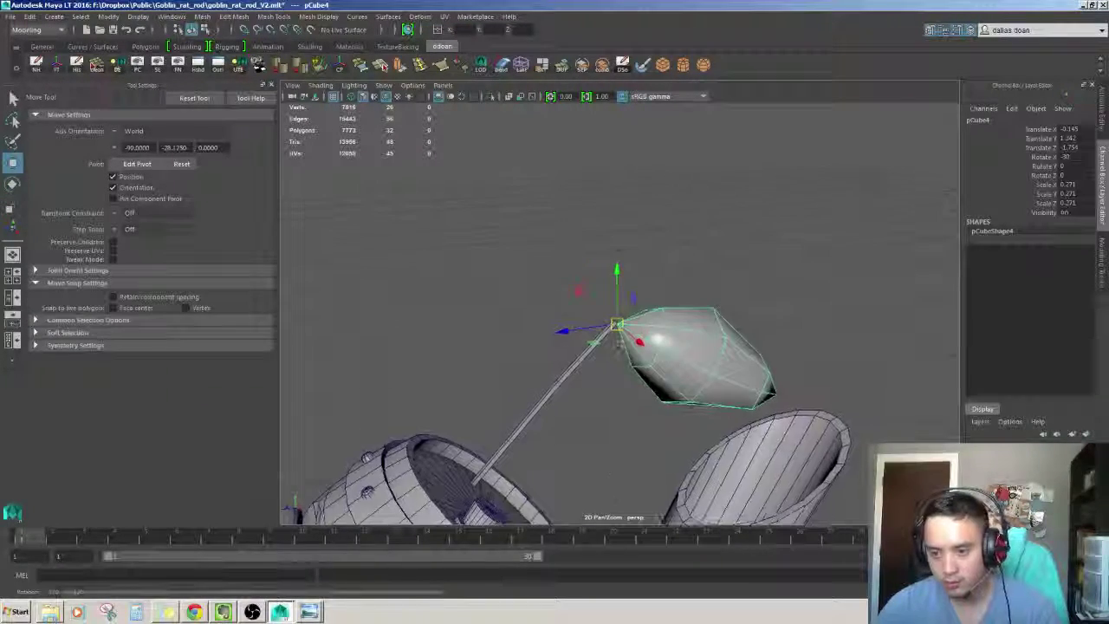
key(r)
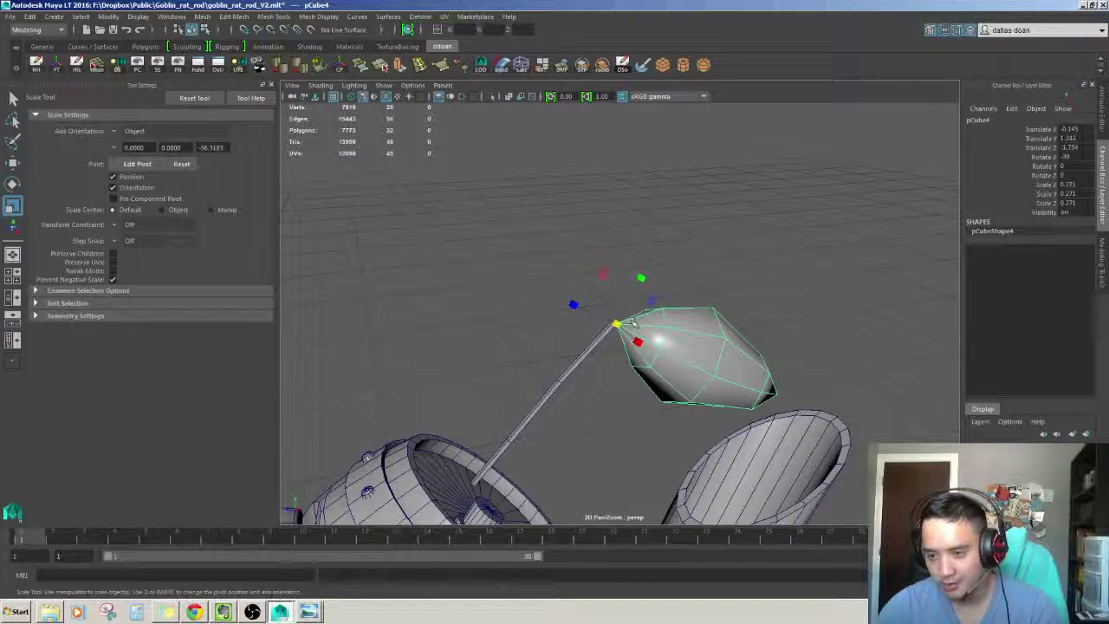
mouse_move(635, 317)
mouse_down()
mouse_move(606, 320)
mouse_move(658, 260)
mouse_move(704, 238)
mouse_move(667, 297)
mouse_up()
Reselect and frame the crystal, then pick one of its vertices for moving
click(606, 286)
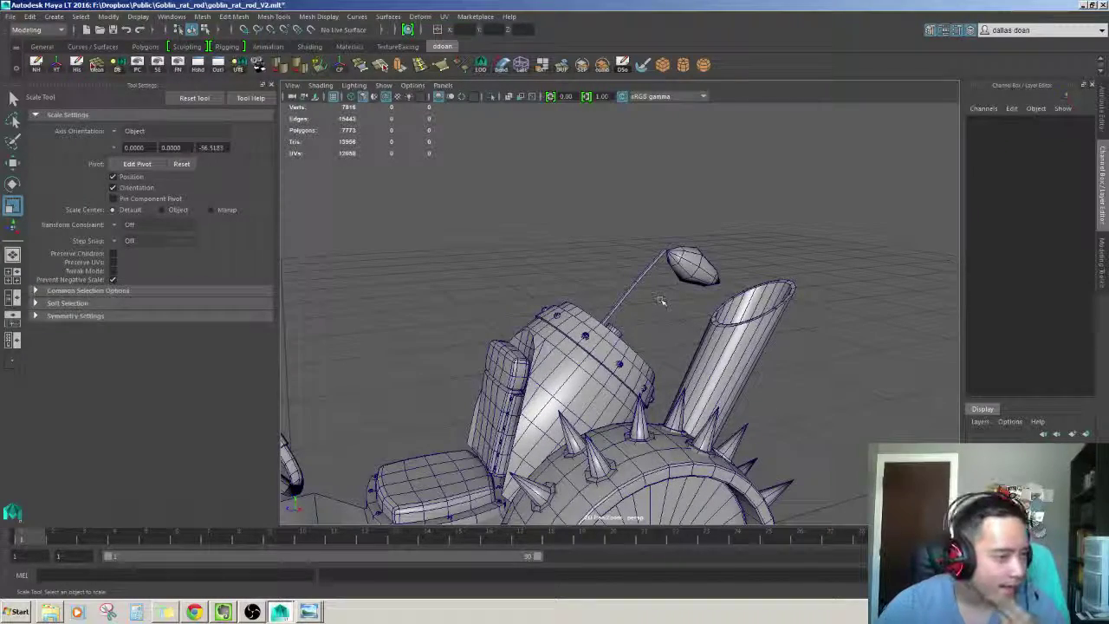
click(693, 268)
key(f)
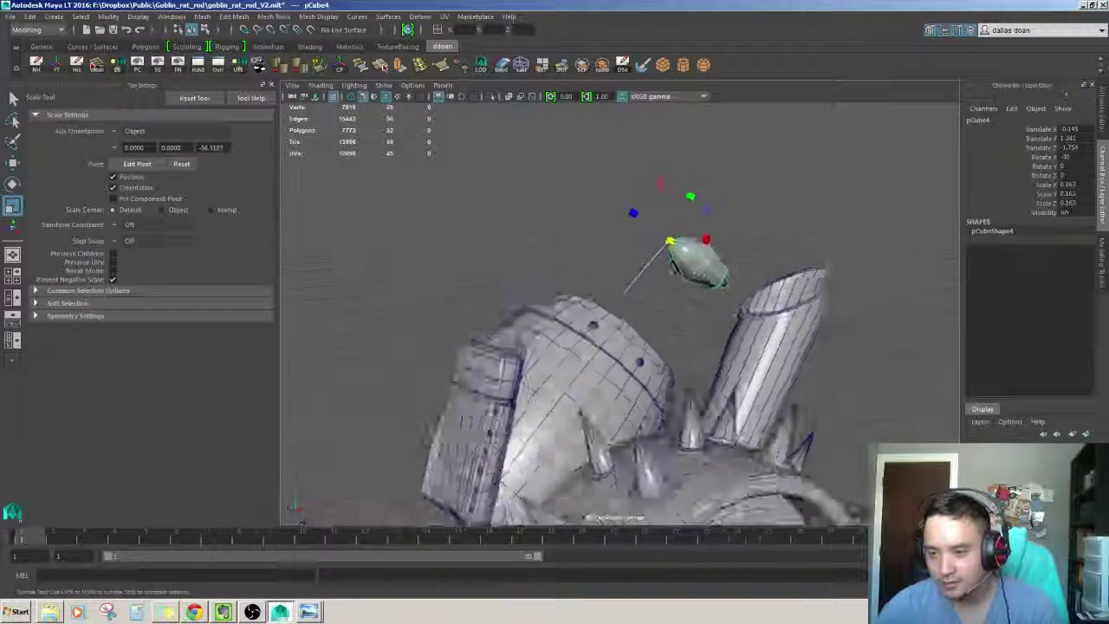
mouse_move(629, 299)
alt+mouse_down()
mouse_move(678, 317)
mouse_move(648, 304)
mouse_move(631, 323)
mouse_move(632, 310)
mouse_move(555, 294)
mouse_move(607, 305)
alt+mouse_up()
key(F9)
click(668, 315)
key(w)
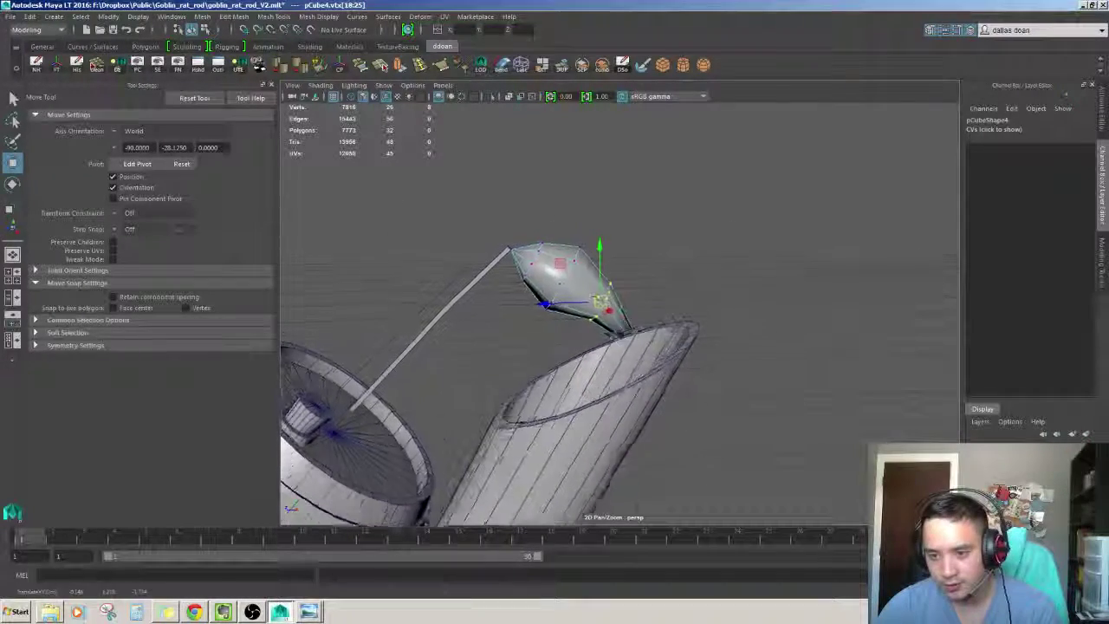
Scale in the crystal's middle edge ring to slim its centre
click(565, 275)
key(r)
alt+drag(563, 275, 561, 276)
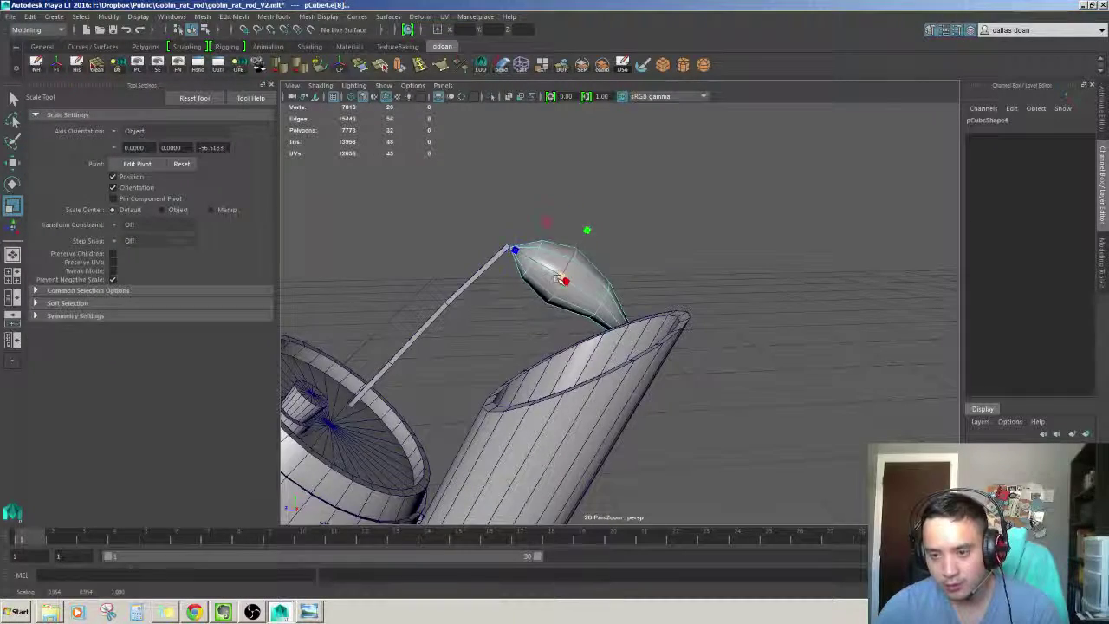
Nudge the crystal slightly upward on the rod and view the whole vehicle
key(w)
alt+drag(559, 278, 631, 373)
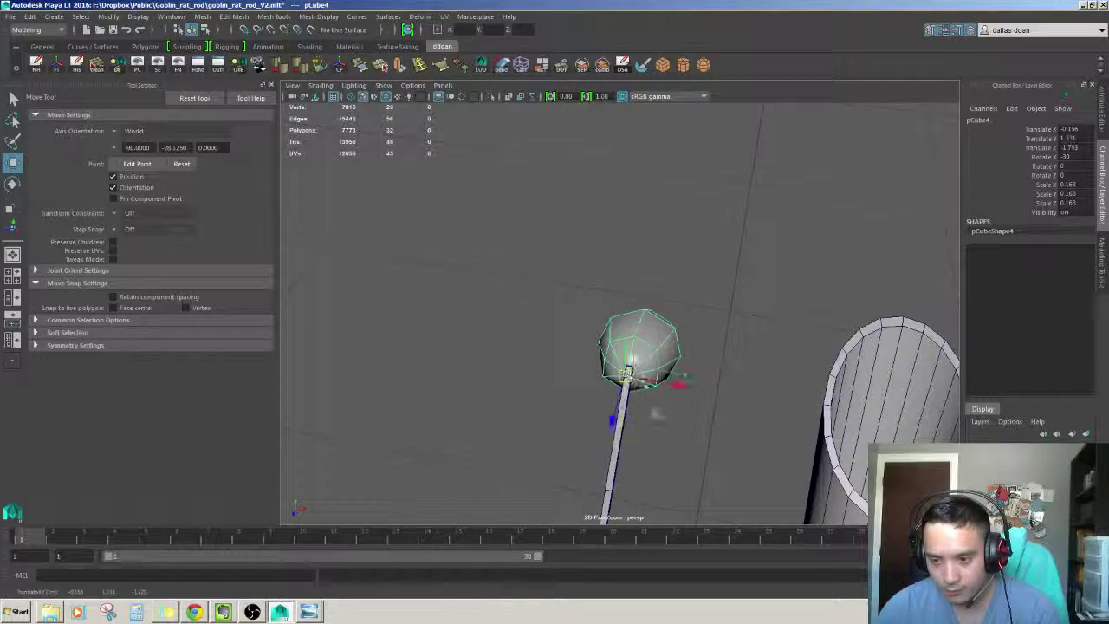
mouse_move(628, 372)
alt+mouse_down()
mouse_move(536, 192)
mouse_move(569, 280)
alt+mouse_up()
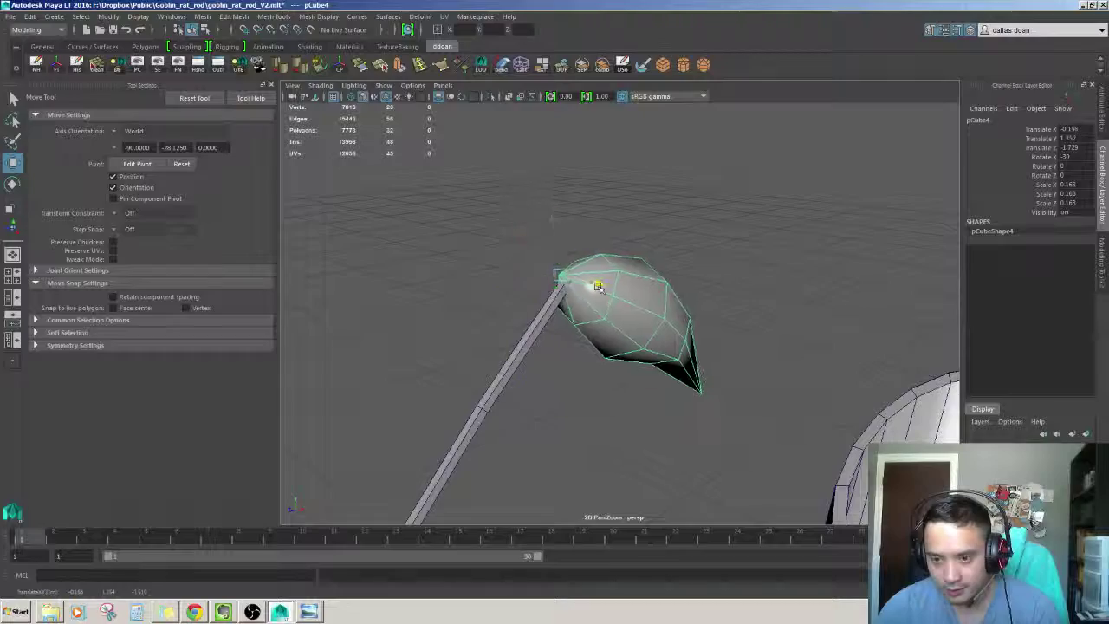
click(713, 186)
mouse_move(712, 185)
alt+mouse_down()
mouse_move(658, 227)
mouse_move(660, 200)
mouse_move(658, 217)
alt+mouse_up()
scroll(658, 216, down, 5)
scroll(659, 217, down, 3)
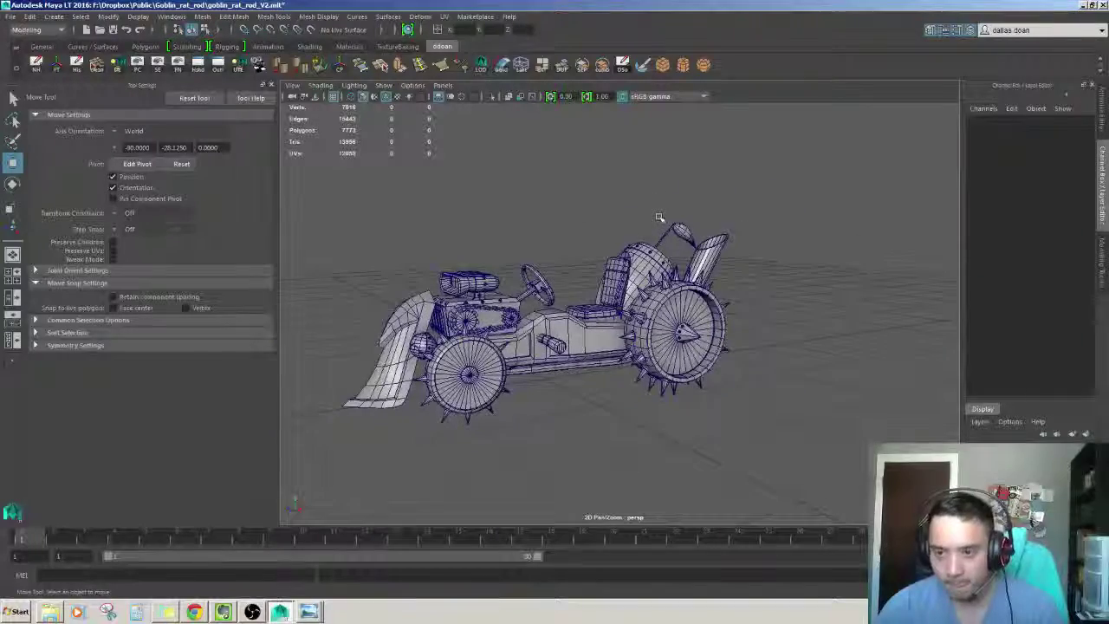
Select and frame the antenna rod and inspect its top-end vertices
scroll(658, 225, up, 3)
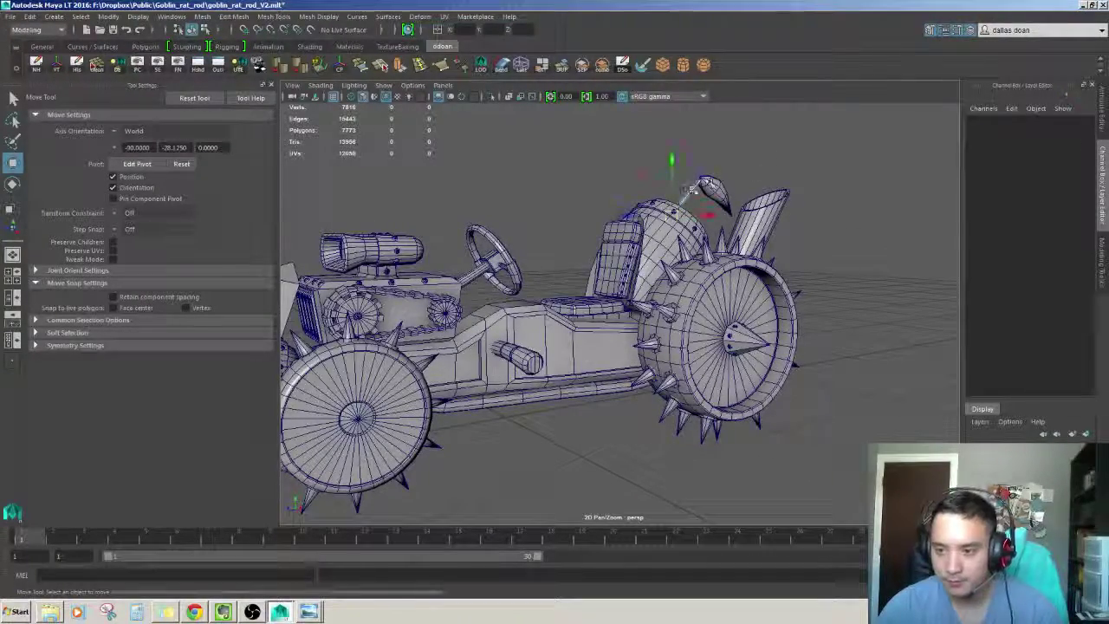
click(692, 189)
key(f)
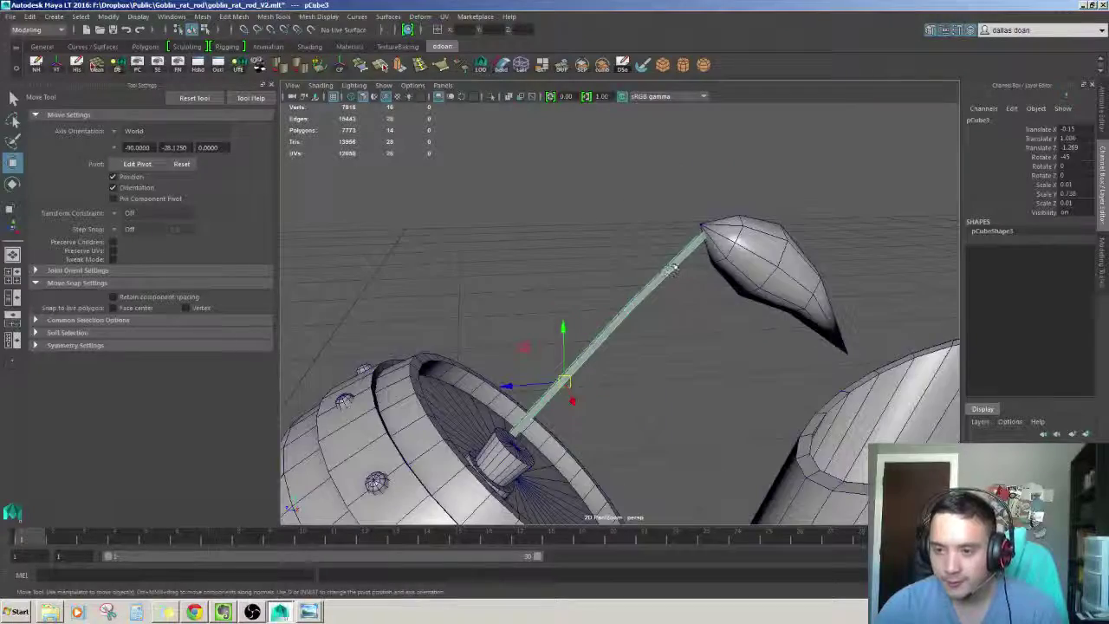
key(F9)
drag(684, 207, 736, 247)
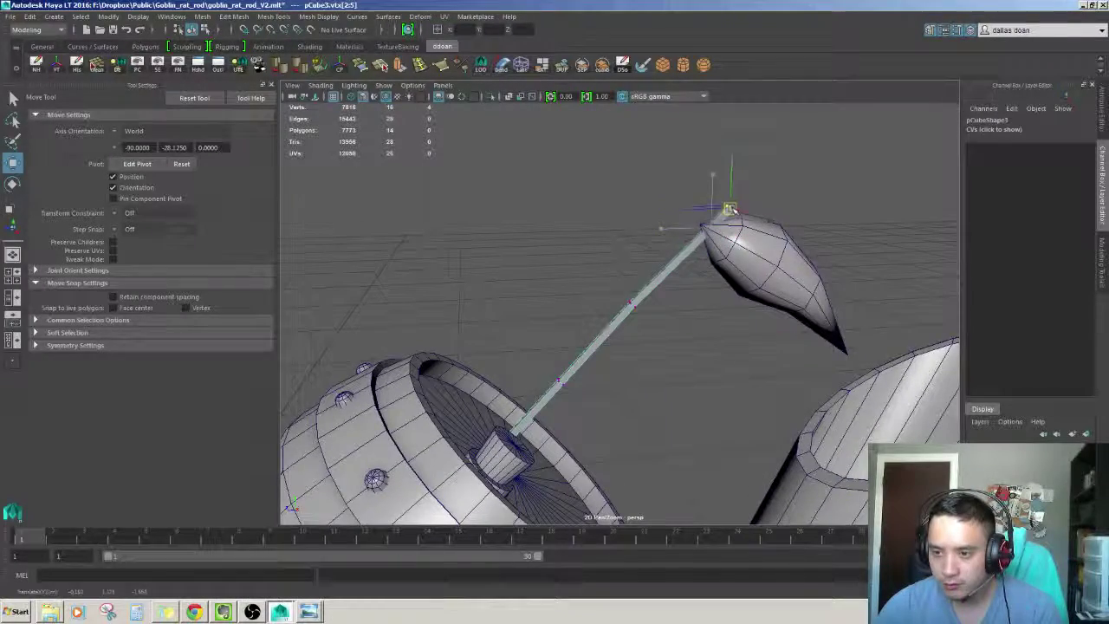
click(784, 212)
mouse_move(783, 212)
alt+mouse_down()
mouse_move(760, 245)
mouse_move(732, 243)
alt+mouse_up()
Frame the whole rat rod from a higher angle and select the front grille part
click(732, 242)
click(779, 277)
alt+drag(779, 277, 730, 253)
key(a)
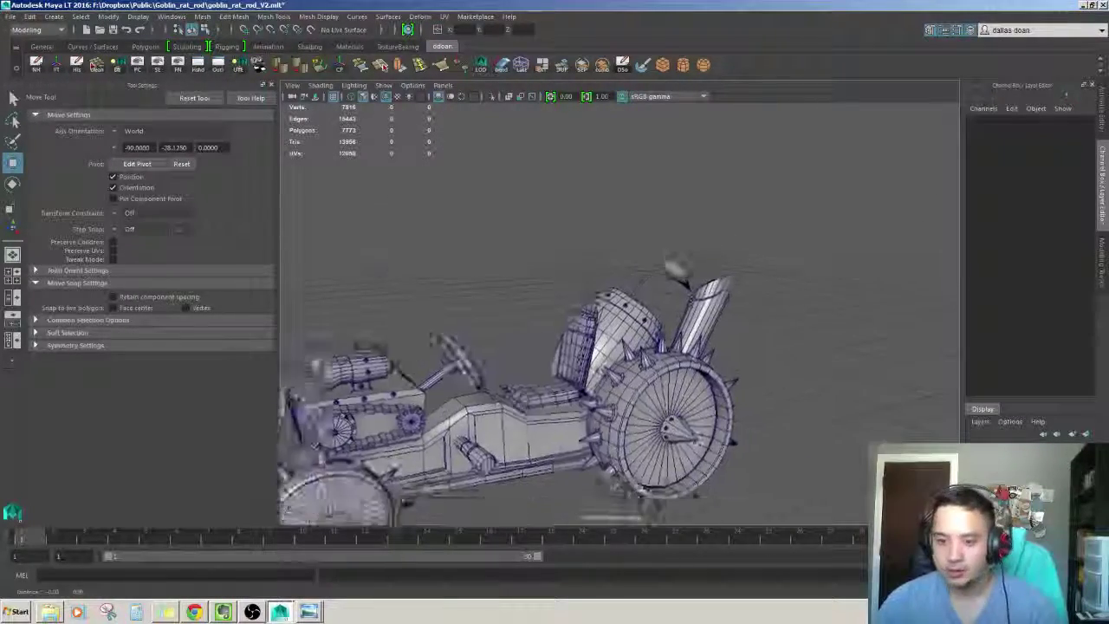
mouse_move(569, 317)
alt+mouse_down()
mouse_move(606, 286)
mouse_move(572, 298)
mouse_move(624, 286)
mouse_move(654, 313)
mouse_move(726, 300)
alt+mouse_up()
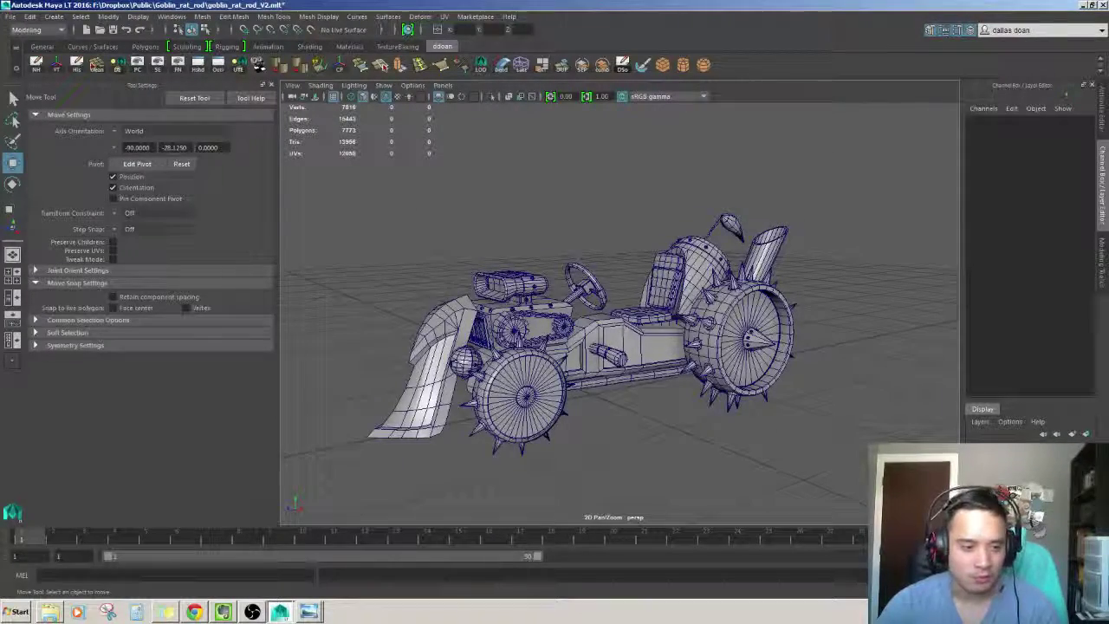
click(459, 329)
scroll(572, 329, up, 5)
alt+drag(572, 329, 606, 321)
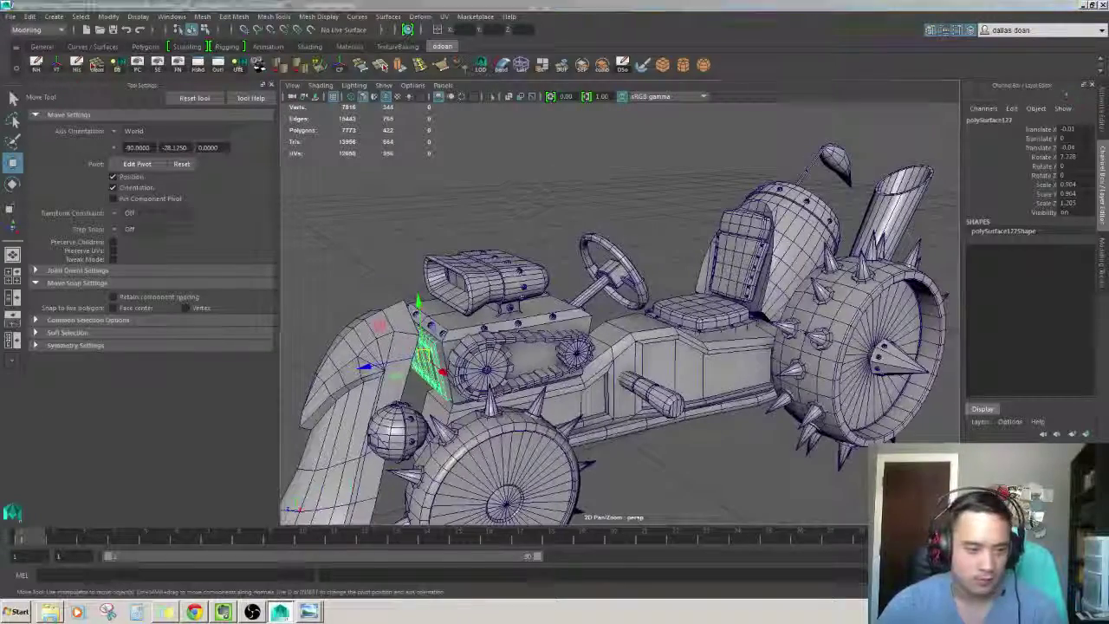
In the Outliner, rename the polySurface127 piece under Goblin_Hot_Rod to vent
click(13, 254)
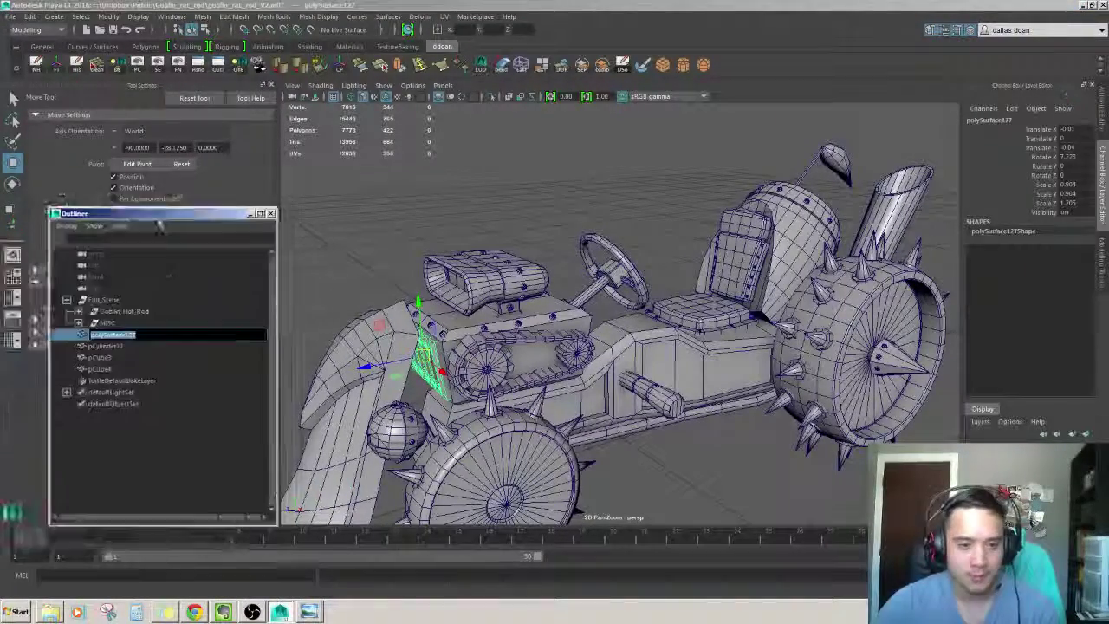
click(126, 346)
click(85, 313)
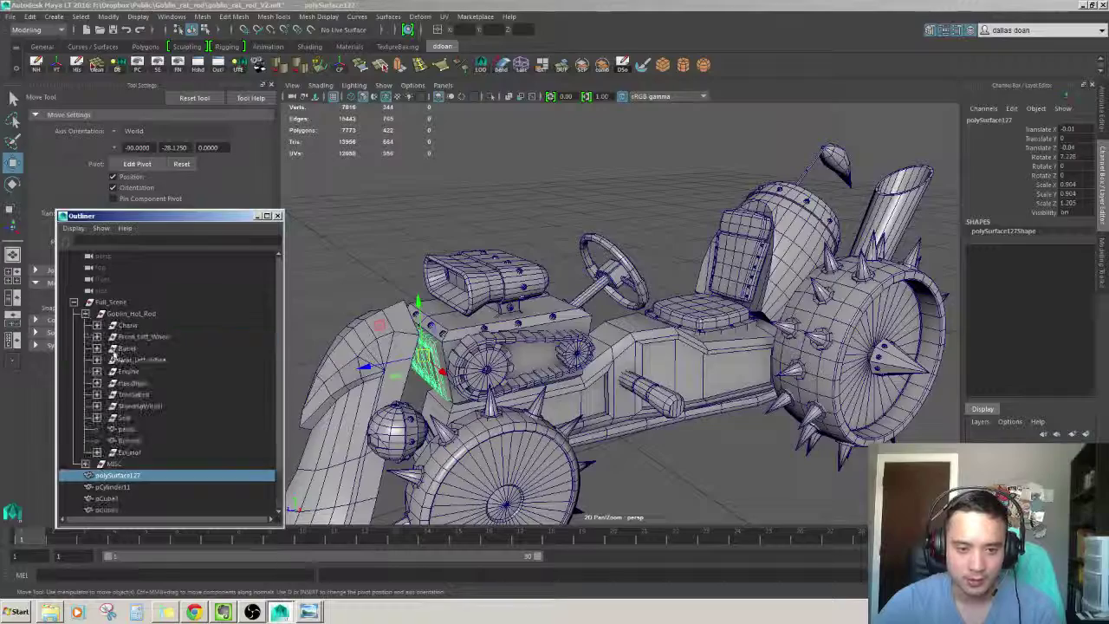
scroll(128, 429, down, 1)
double_click(126, 431)
text(arm)
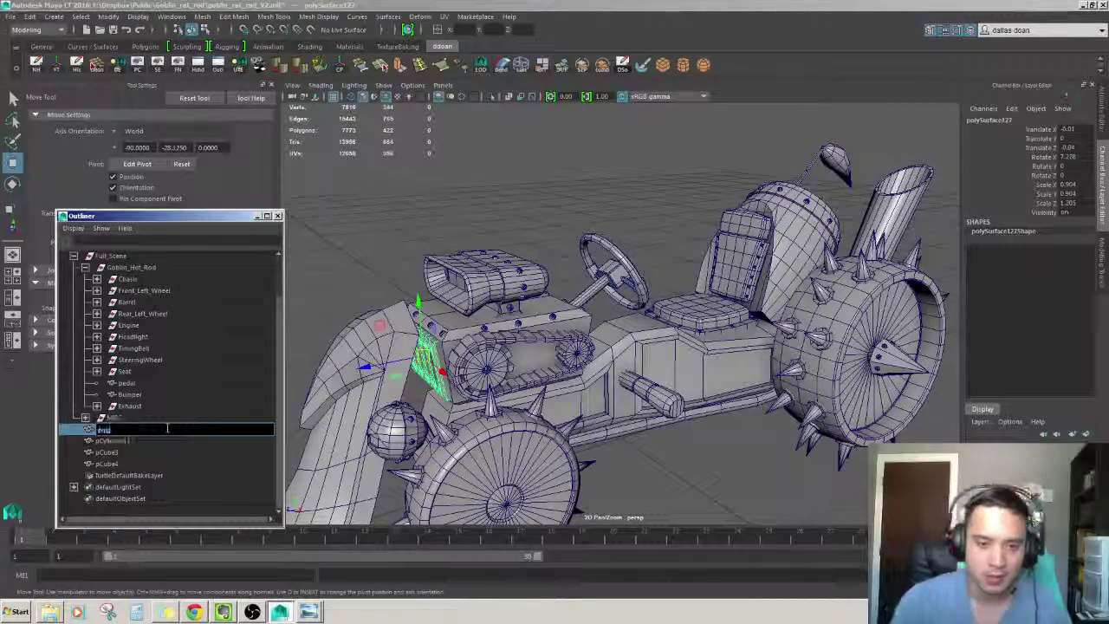
text(ne)
key(Return)
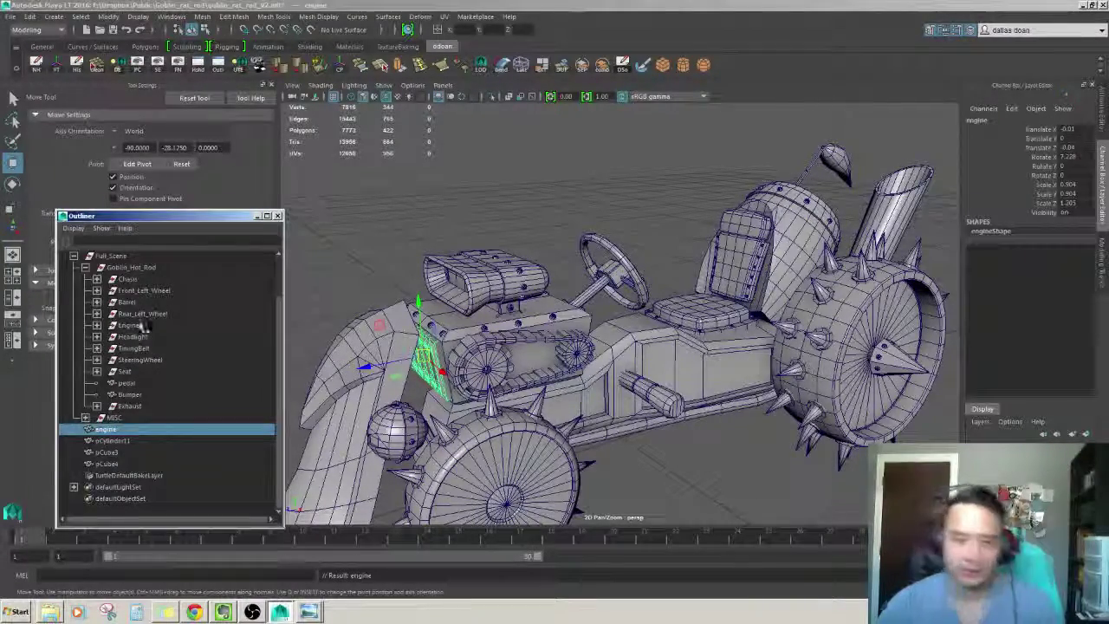
double_click(110, 430)
text(vent)
key(Return)
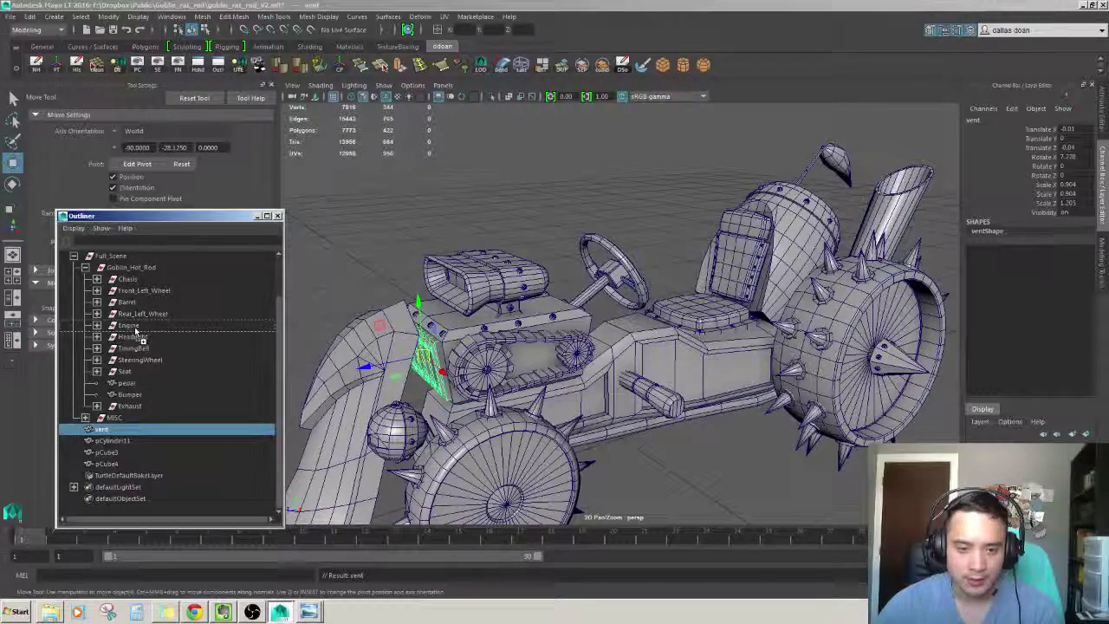
Parent vent into the Engine group, collapse Engine, and select the vent on the hood
middle_drag(136, 332, 130, 326)
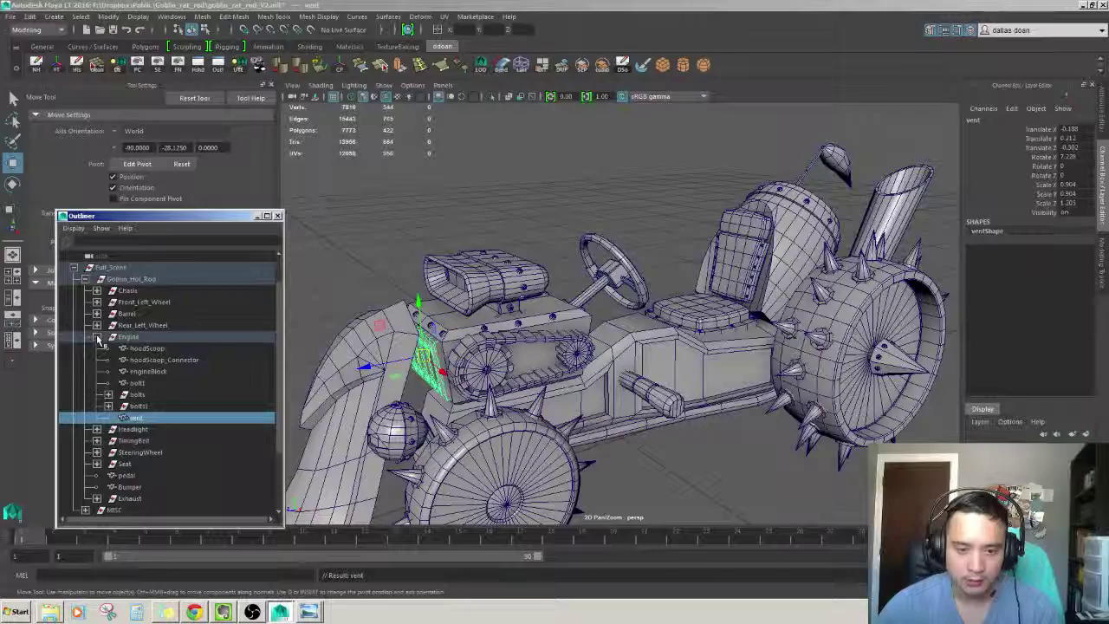
click(154, 395)
click(156, 406)
click(156, 396)
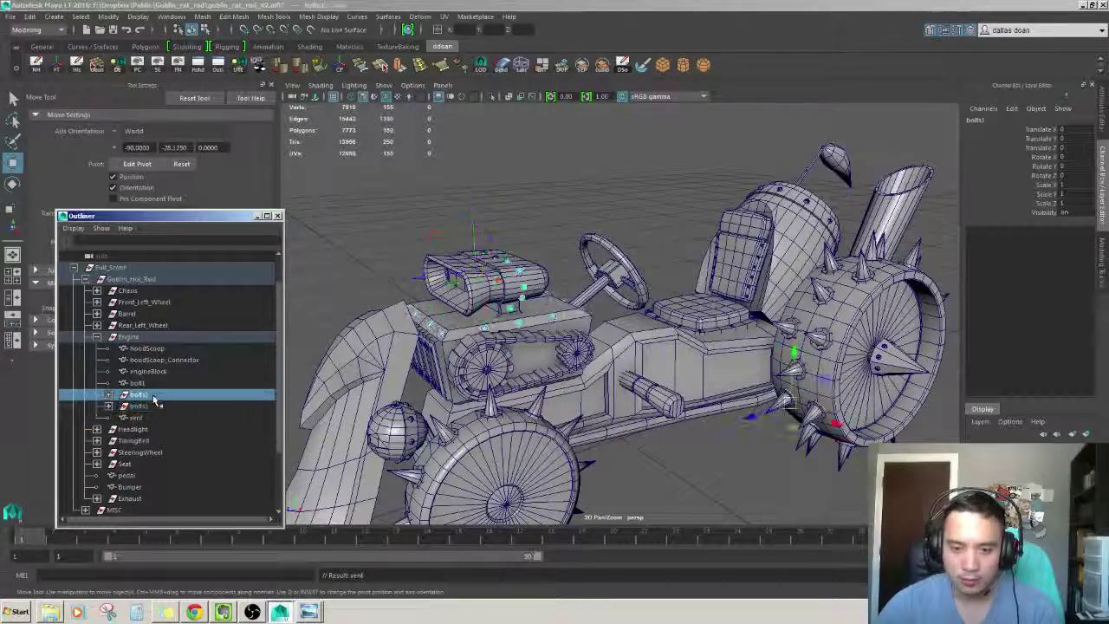
click(96, 336)
alt+drag(658, 364, 816, 381)
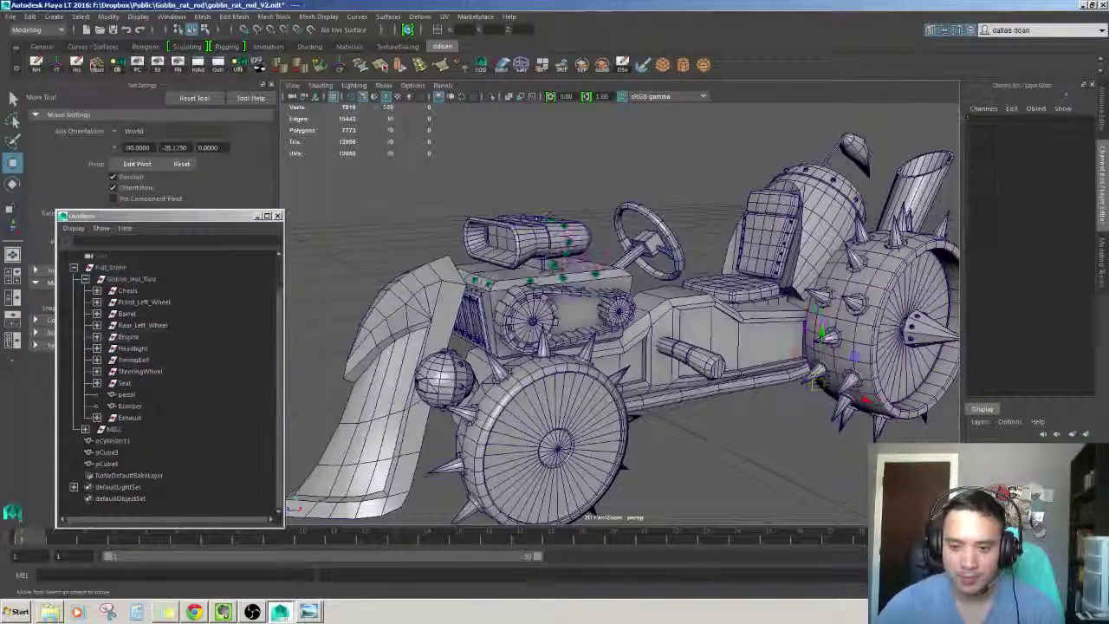
click(472, 317)
Rename pCylinder11 to barrelPlug and move it into the Barrel group
click(122, 440)
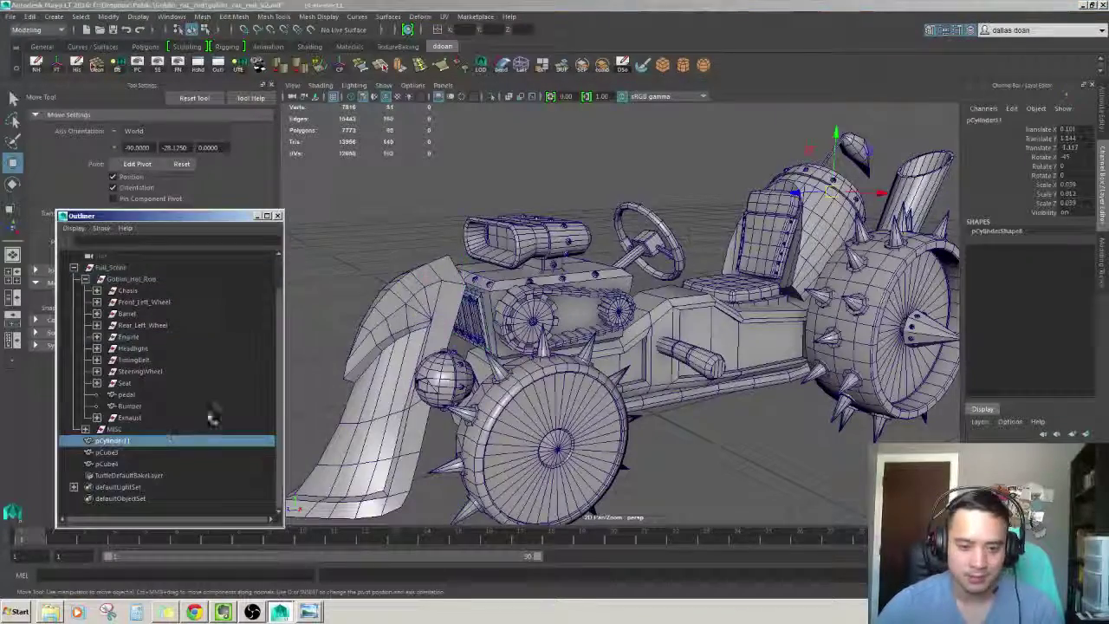
key(f)
mouse_move(537, 363)
alt+mouse_down()
mouse_move(577, 400)
mouse_move(606, 394)
alt+mouse_up()
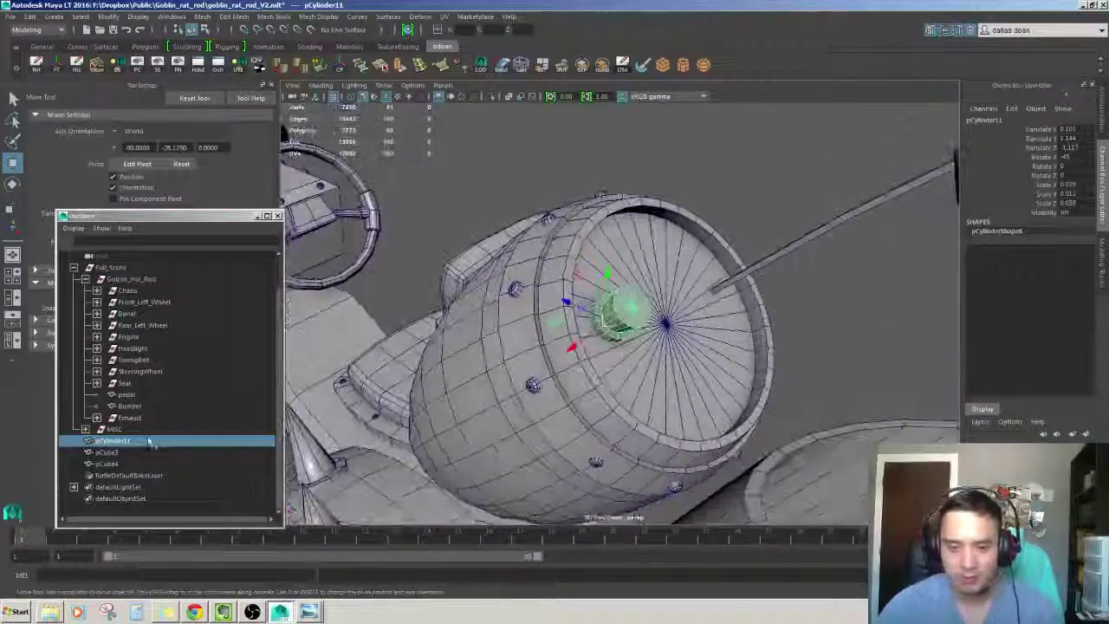
double_click(164, 439)
text(p)
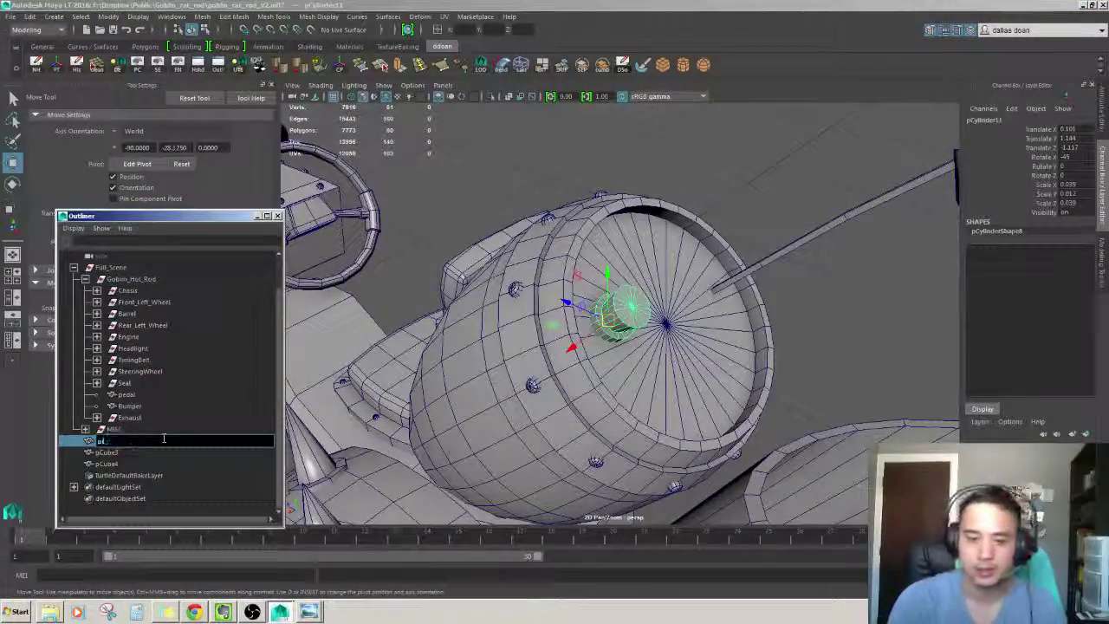
text(ug)
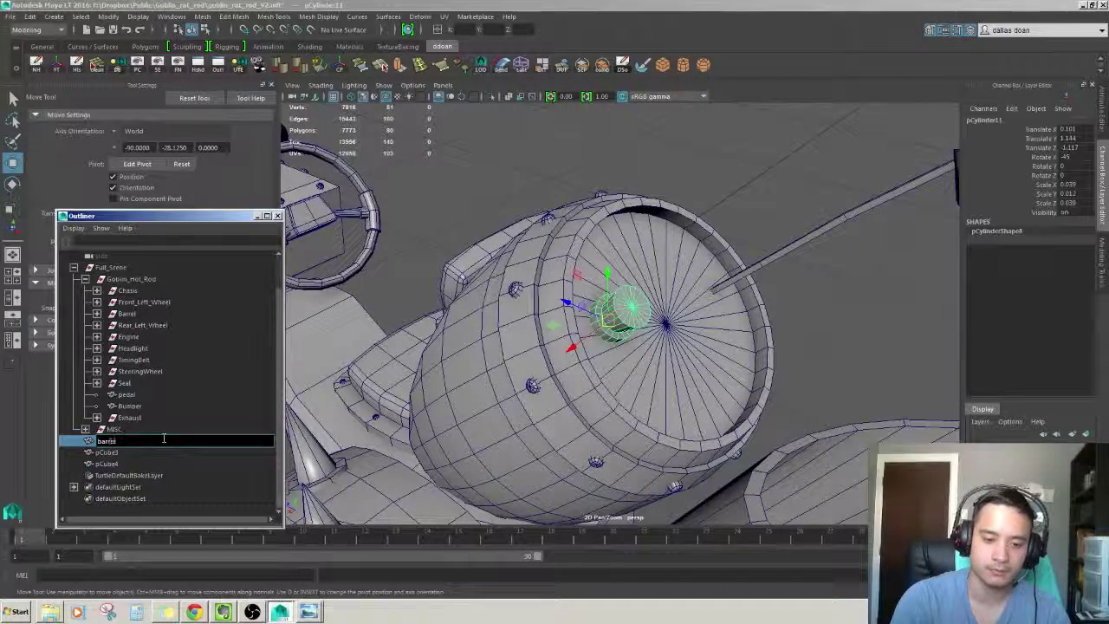
text(l)
key(Return)
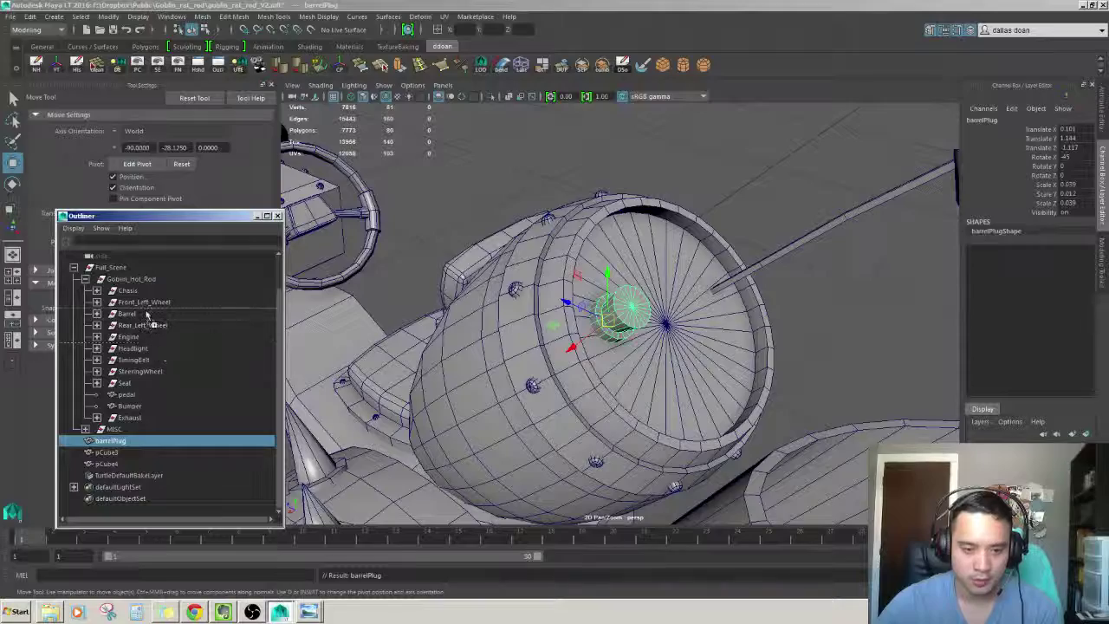
middle_drag(147, 316, 149, 319)
key(ctrl+z)
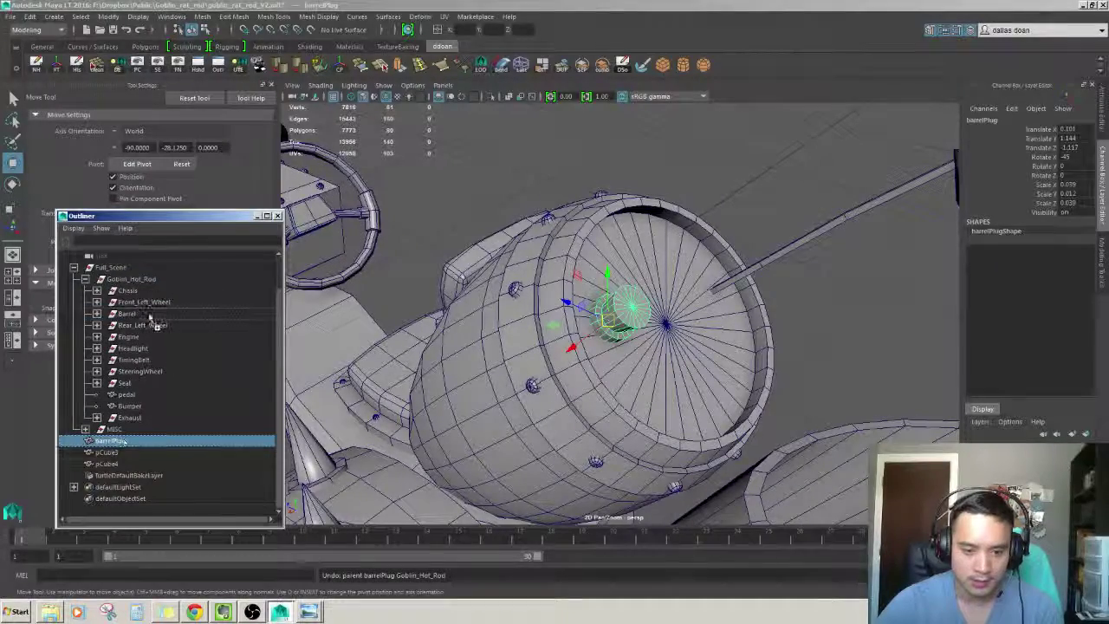
middle_drag(124, 441, 130, 313)
Rename pCube3 to flagStick and pCube4 to racoonTail
click(107, 452)
alt+drag(606, 347, 762, 311)
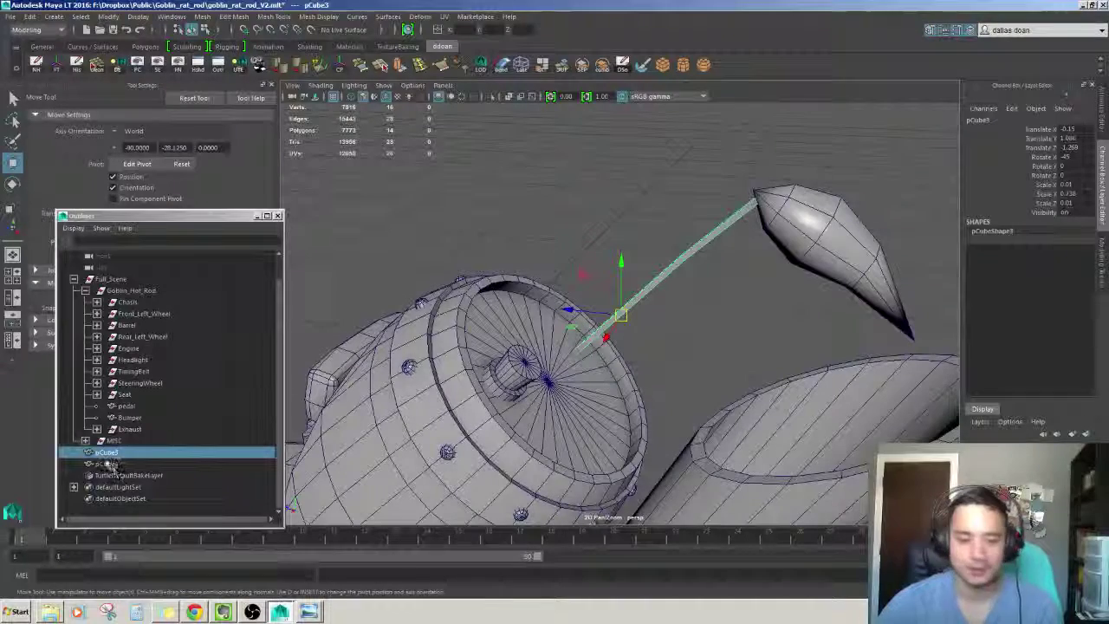
double_click(162, 452)
text(flag)
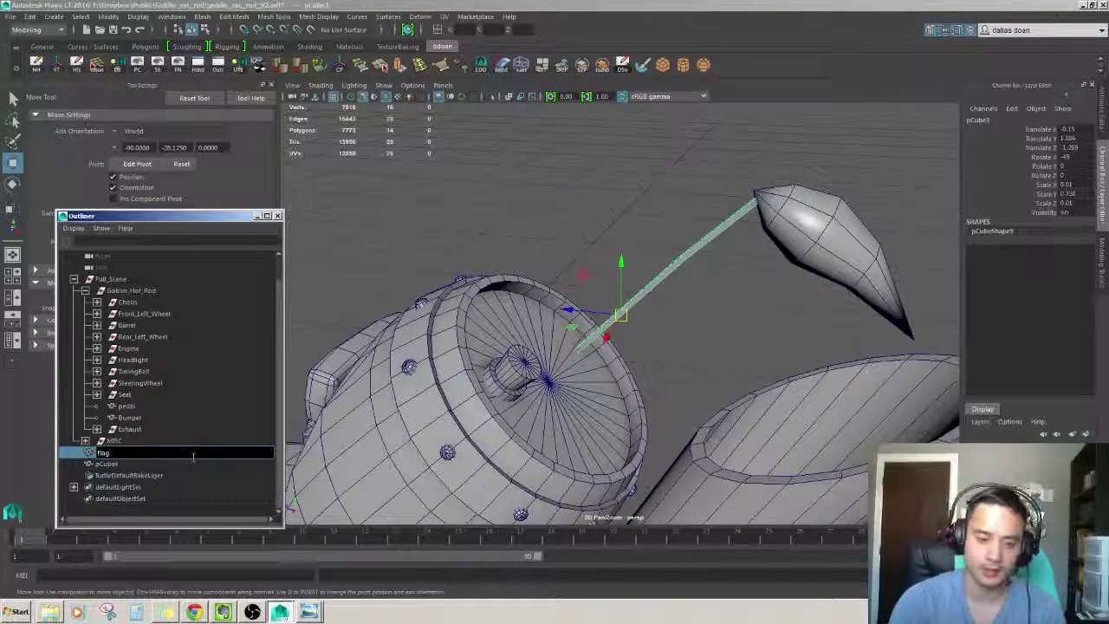
text(Stick)
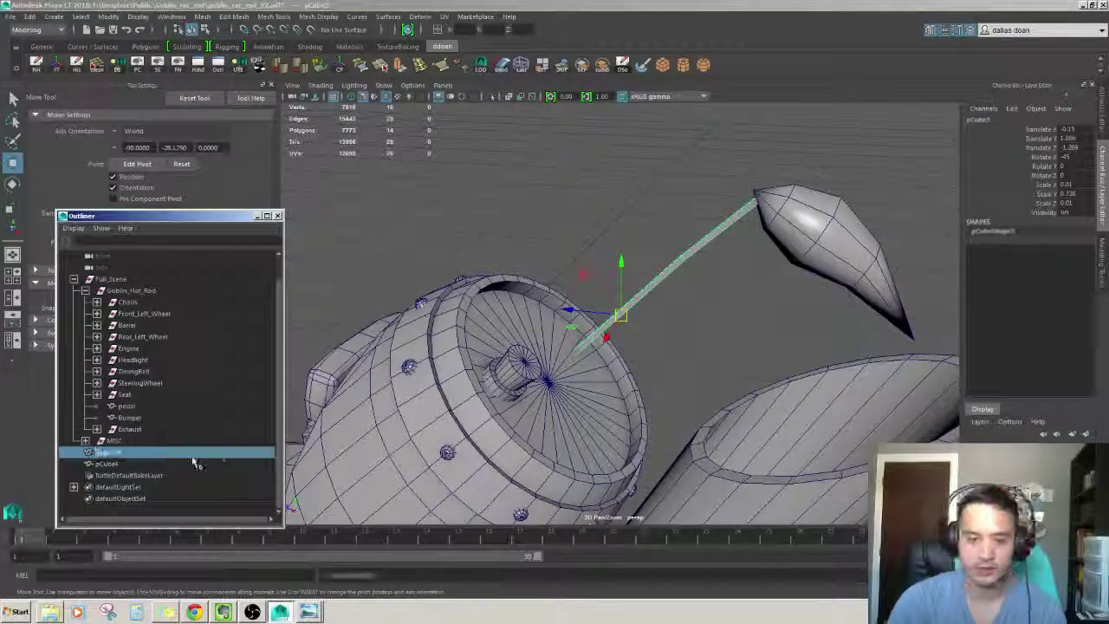
key(Return)
double_click(201, 466)
text(racoon)
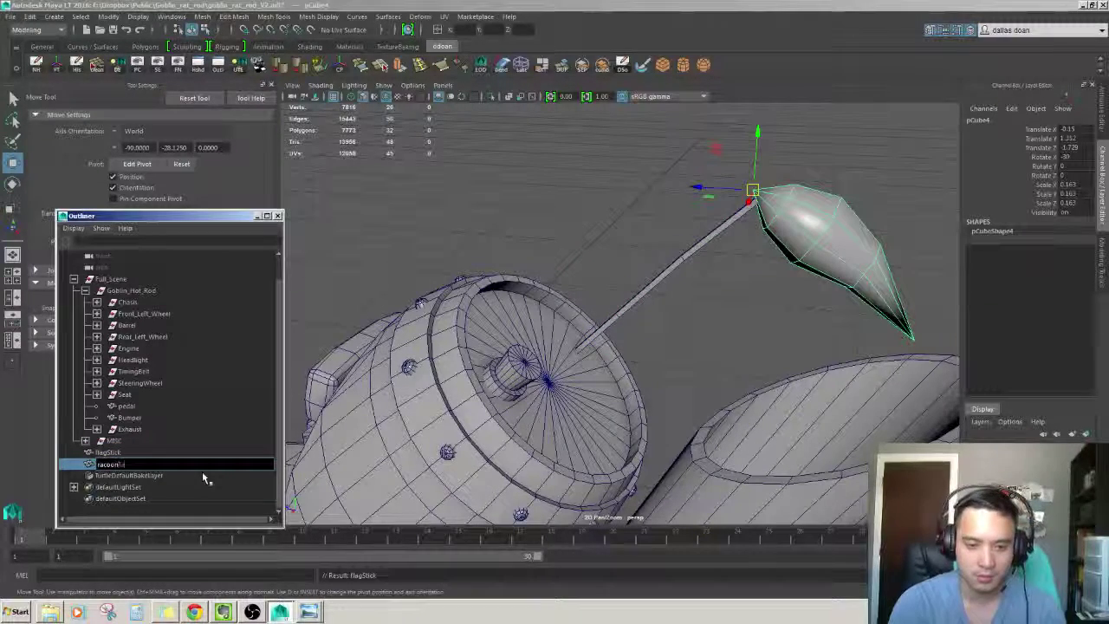
key(BackSpace)
text(racoonTail)
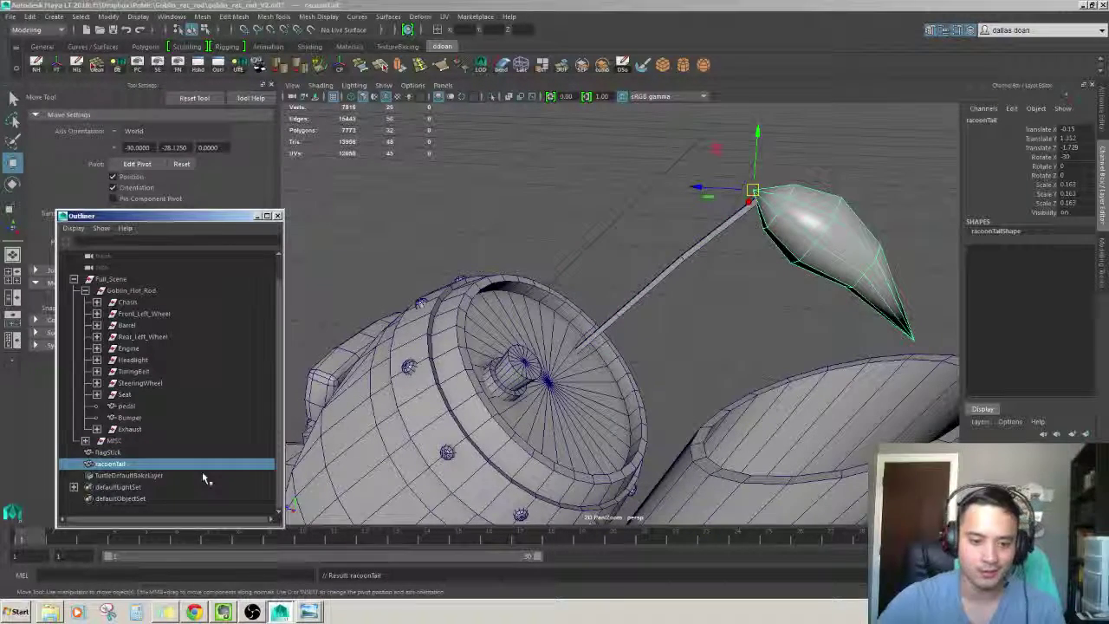
key(Return)
Move flagStick and racoonTail together into the car's MISC group
shift+click(110, 452)
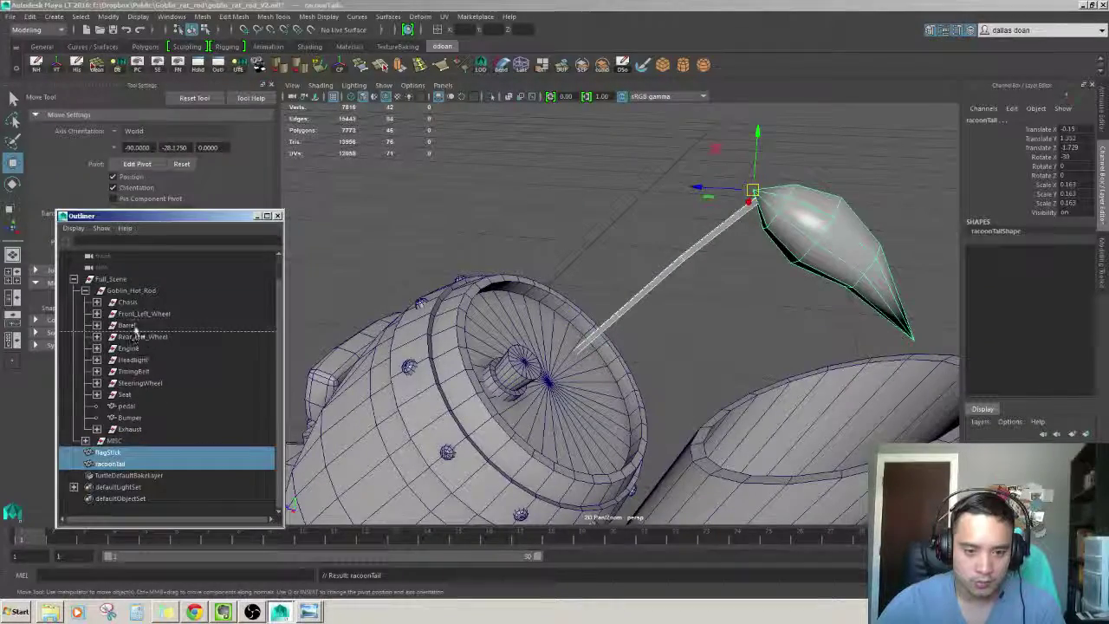
middle_drag(146, 361, 134, 346)
mouse_move(520, 382)
alt+mouse_down()
mouse_move(499, 408)
mouse_move(680, 265)
mouse_move(541, 293)
mouse_move(565, 282)
alt+mouse_up()
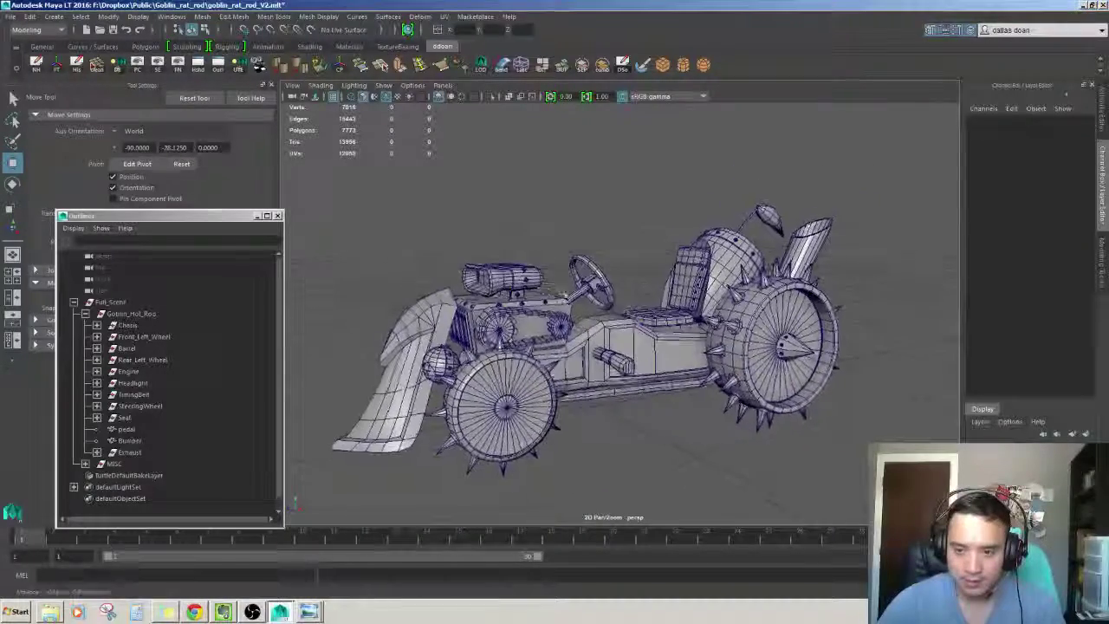
Save the scene and select the whole Full_Scene group
key(ctrl+s)
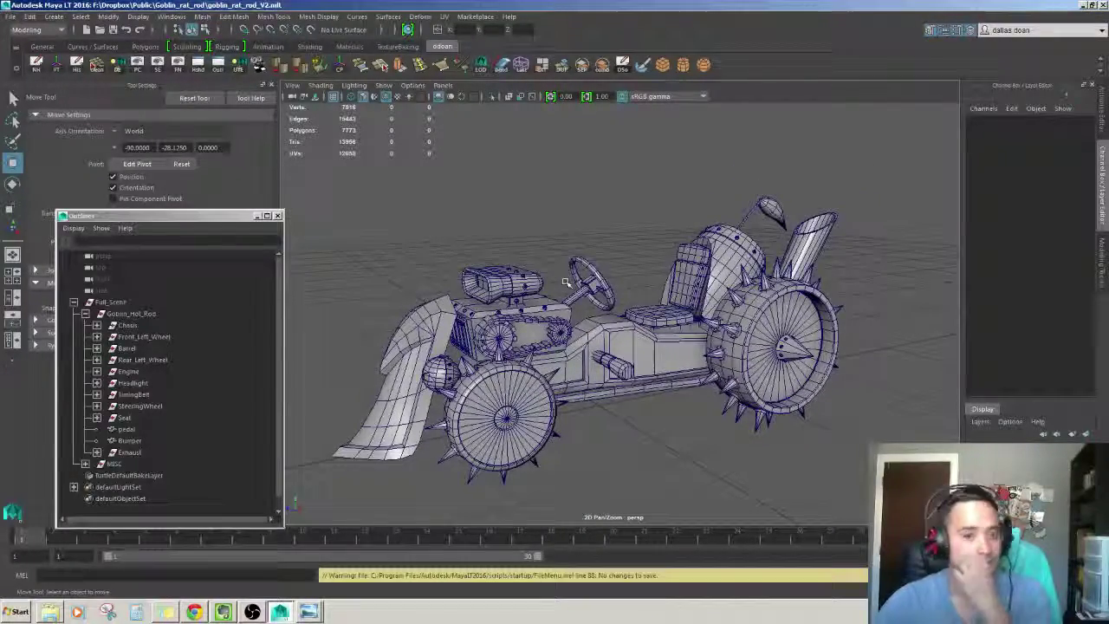
click(74, 301)
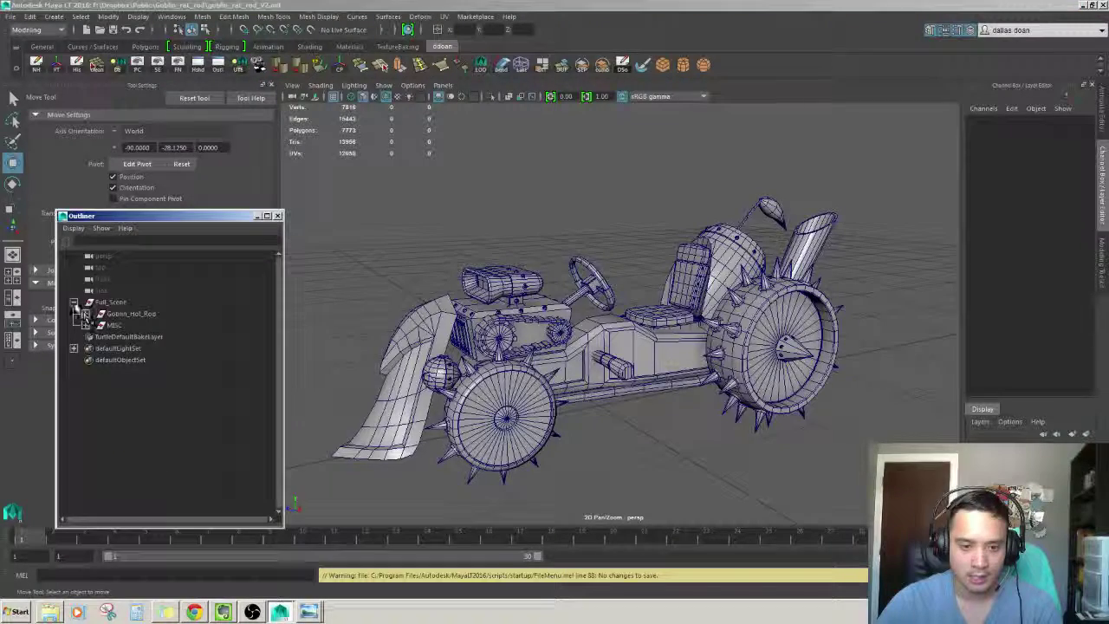
click(110, 302)
mouse_move(459, 259)
alt+mouse_down()
mouse_move(483, 251)
mouse_move(546, 298)
alt+mouse_up()
click(483, 252)
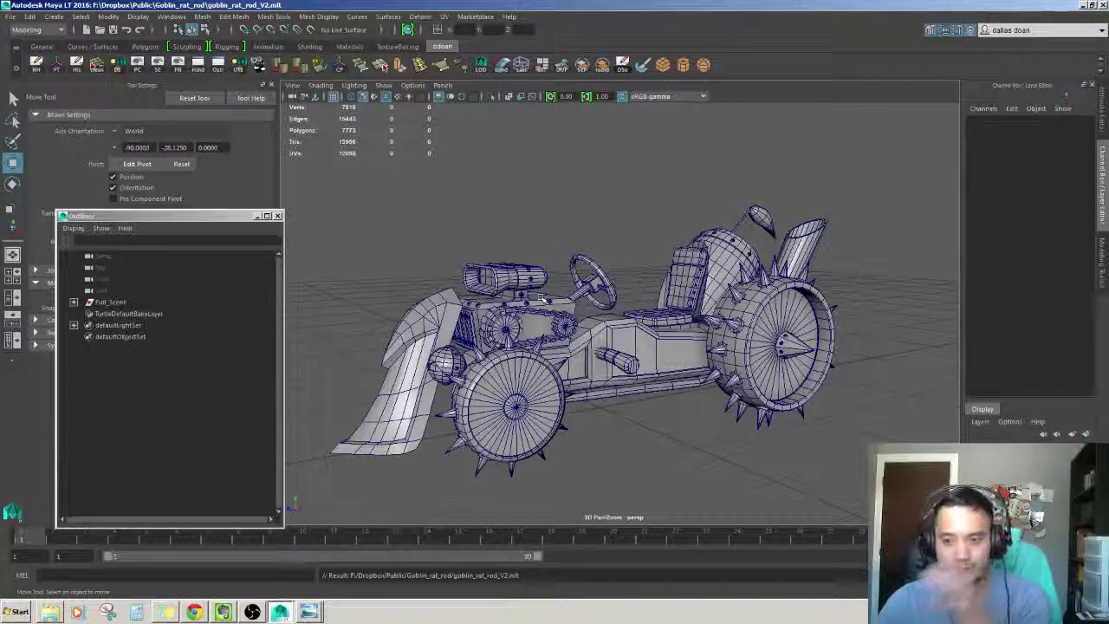
click(101, 302)
Export the selection as goblin_hot_rodV2.fbx in Goblin_Hot_RodV2, replacing the existing file
click(11, 16)
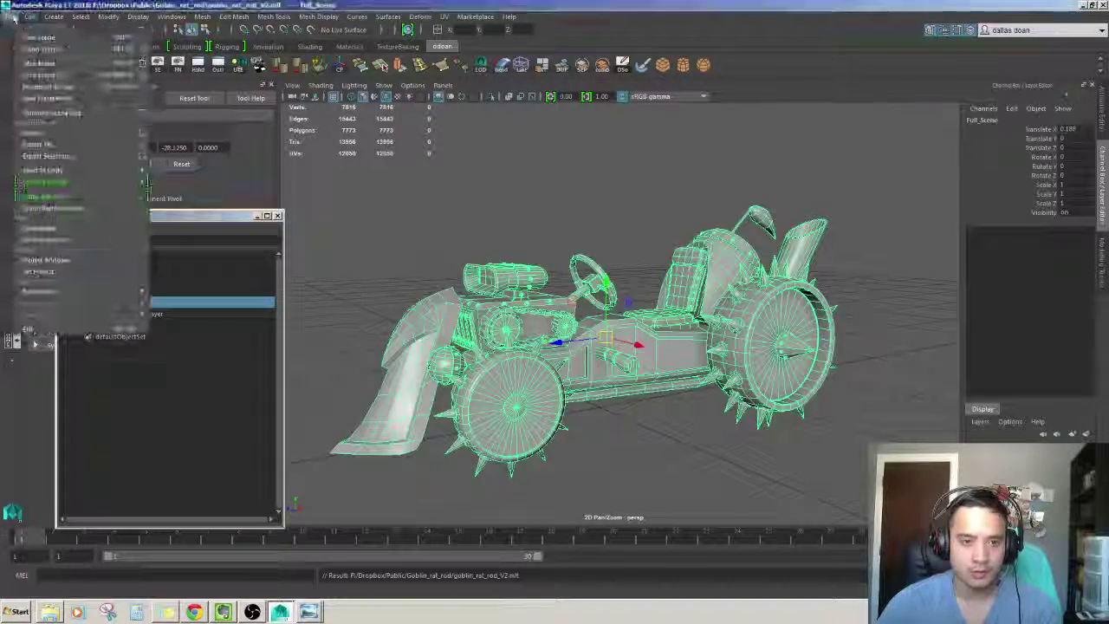
click(74, 160)
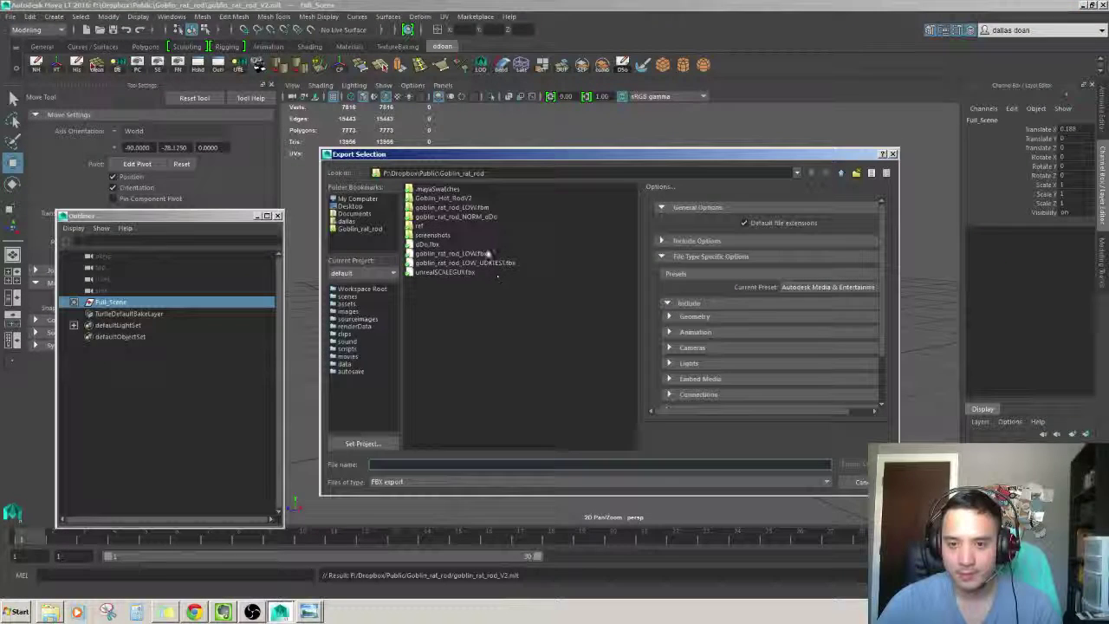
double_click(448, 197)
click(474, 189)
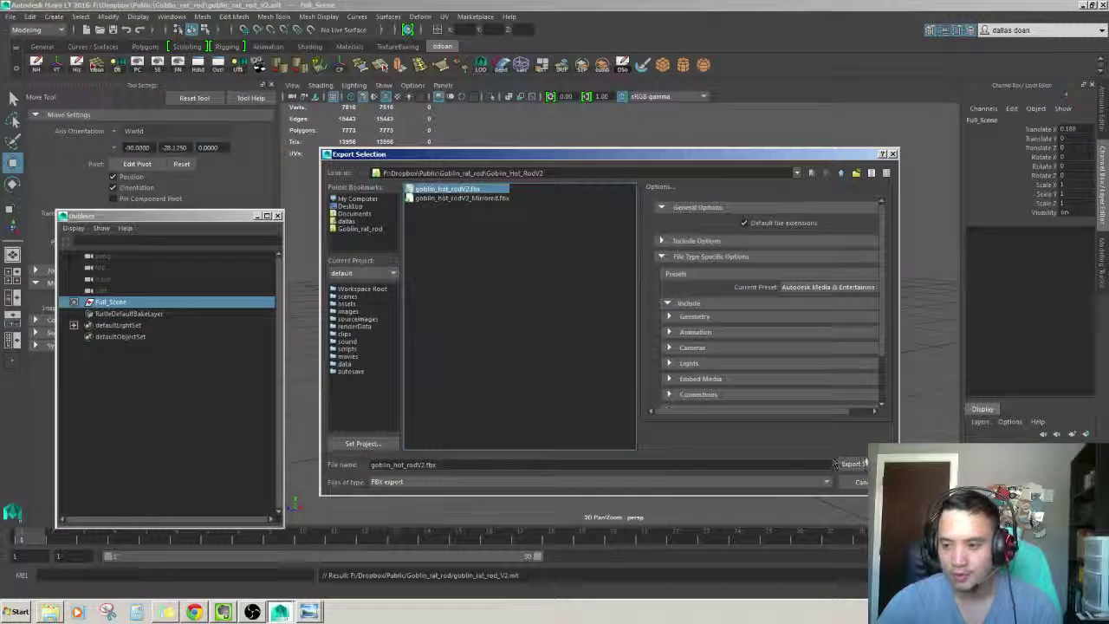
click(840, 463)
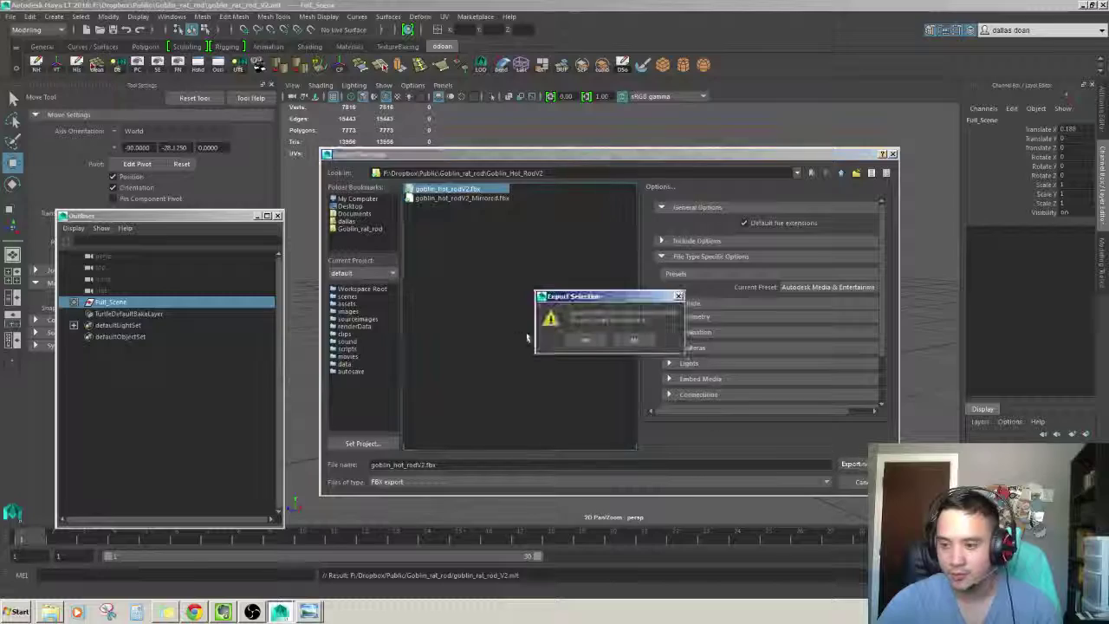
click(675, 443)
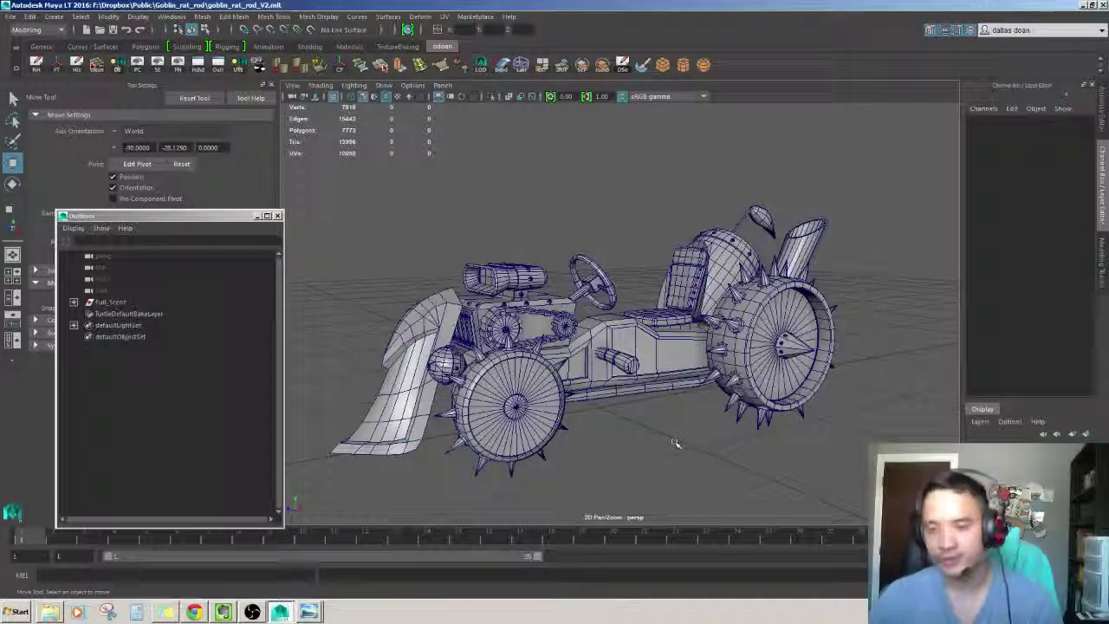